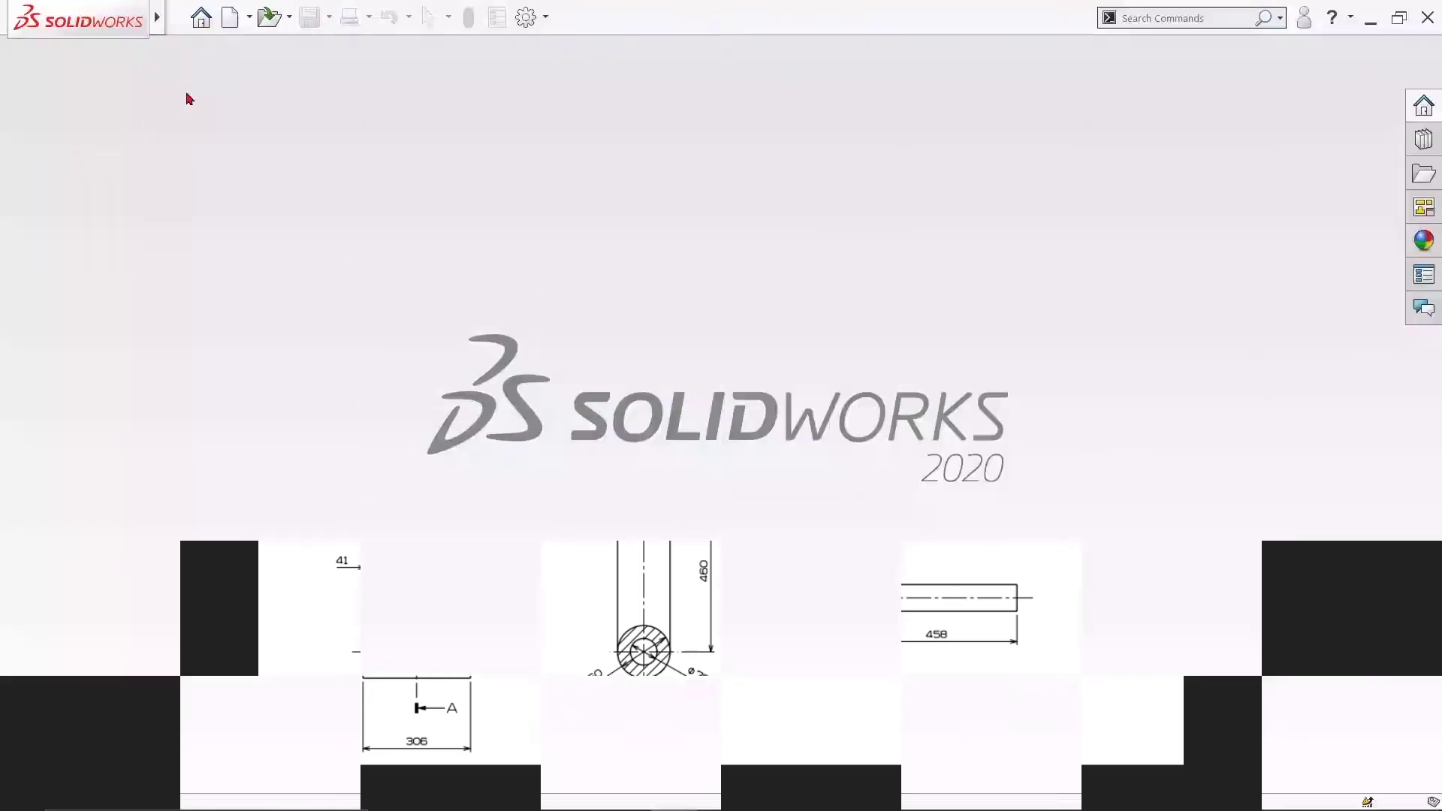
Create a new part document
click(177, 21)
click(200, 47)
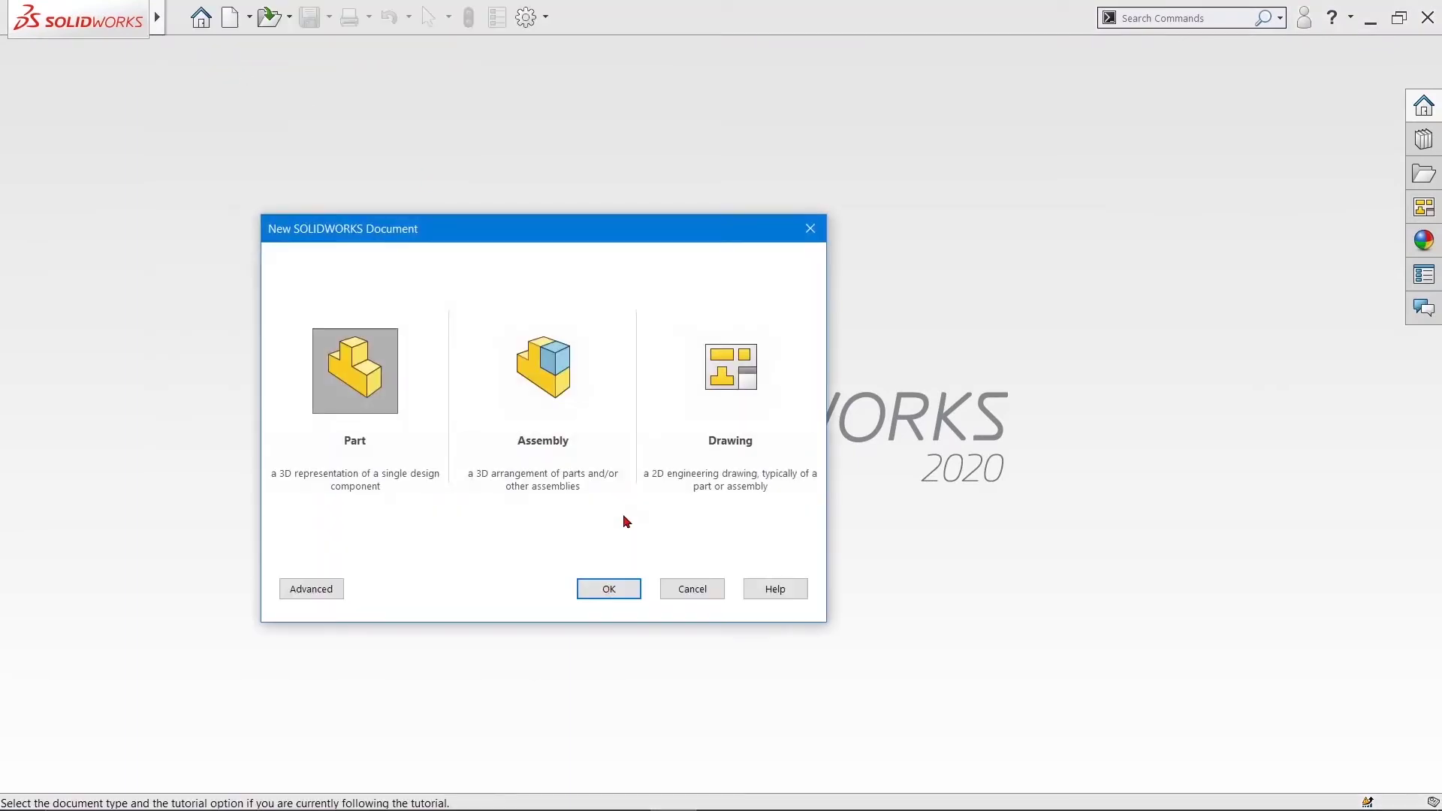
click(608, 589)
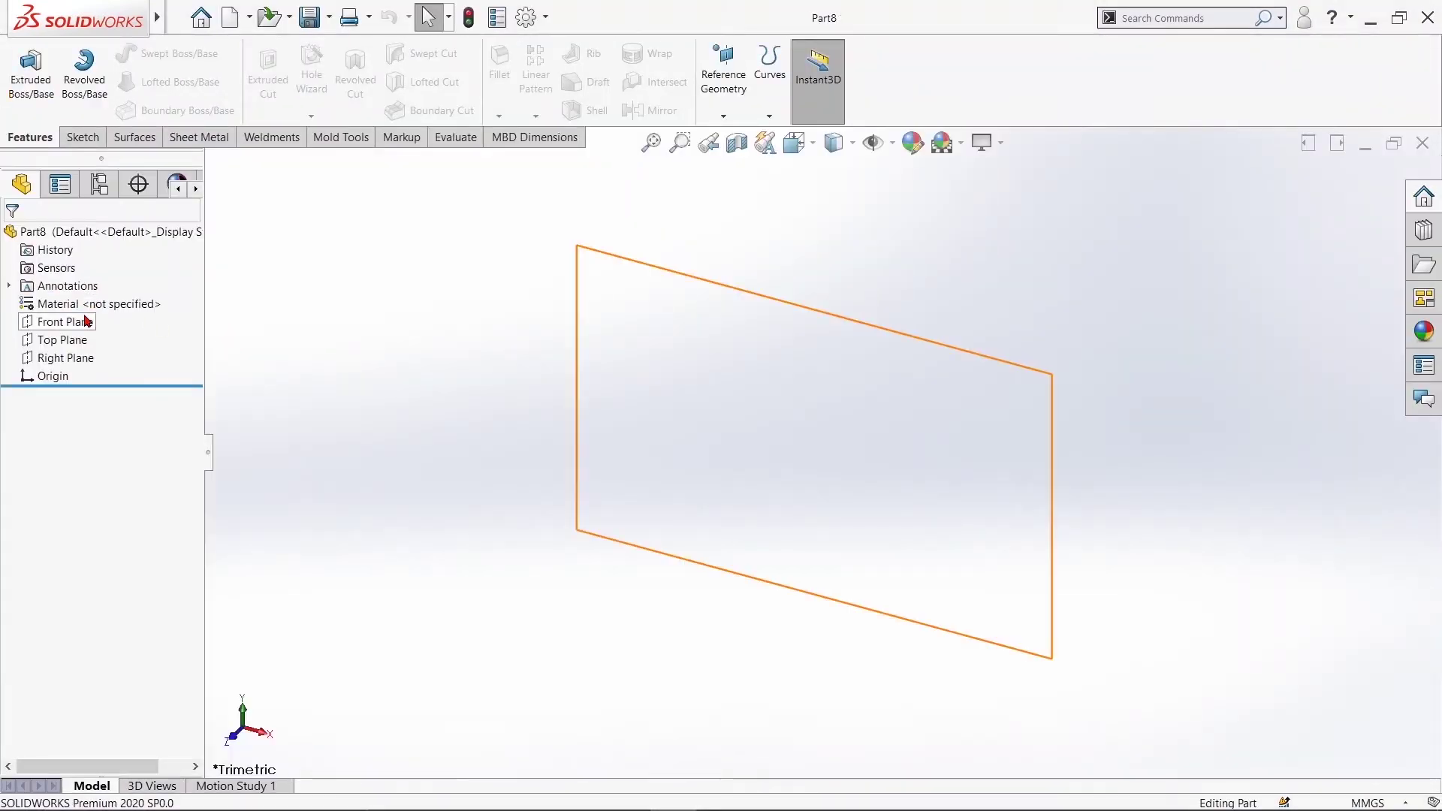
Sketch a circle centred on the origin of the Front Plane
click(84, 321)
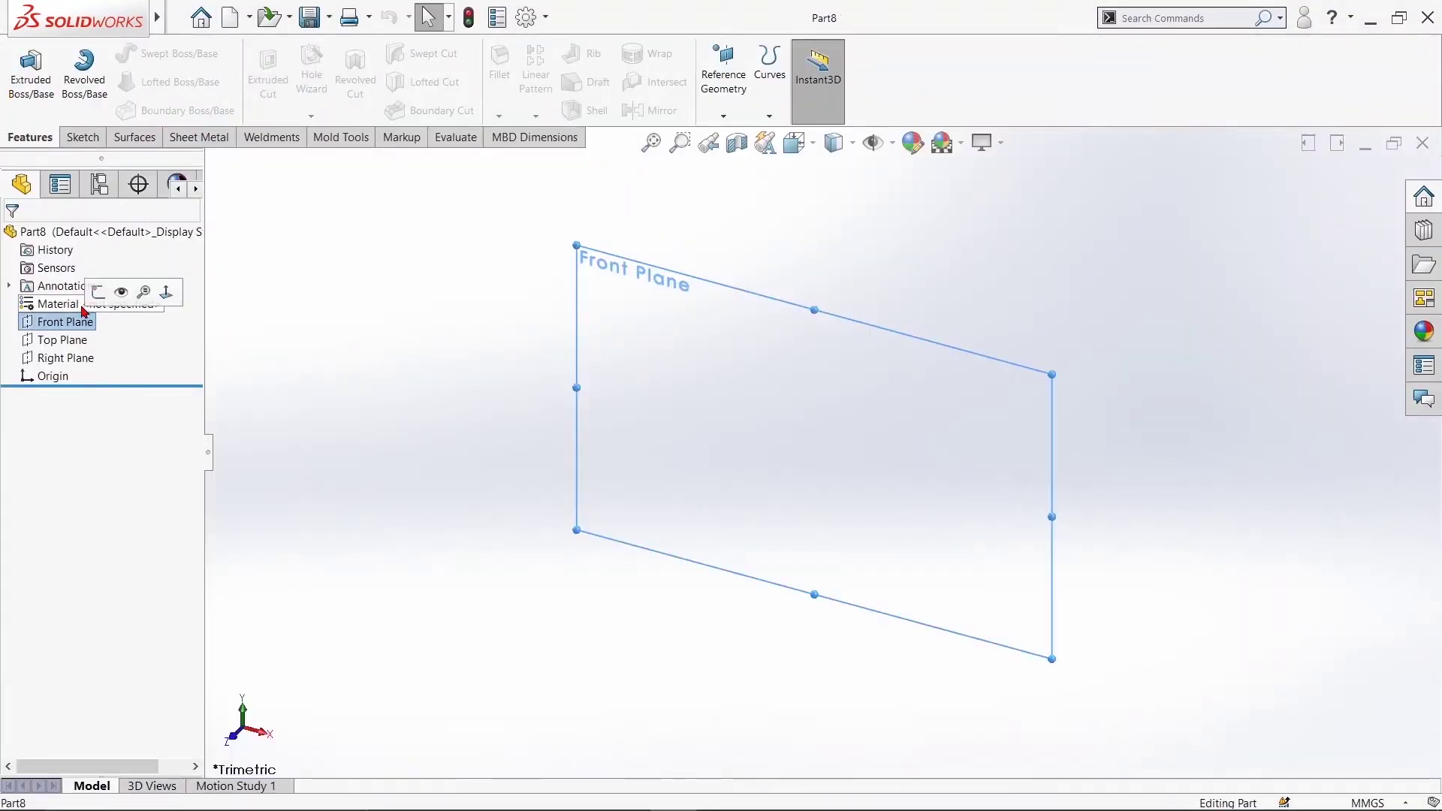
click(98, 293)
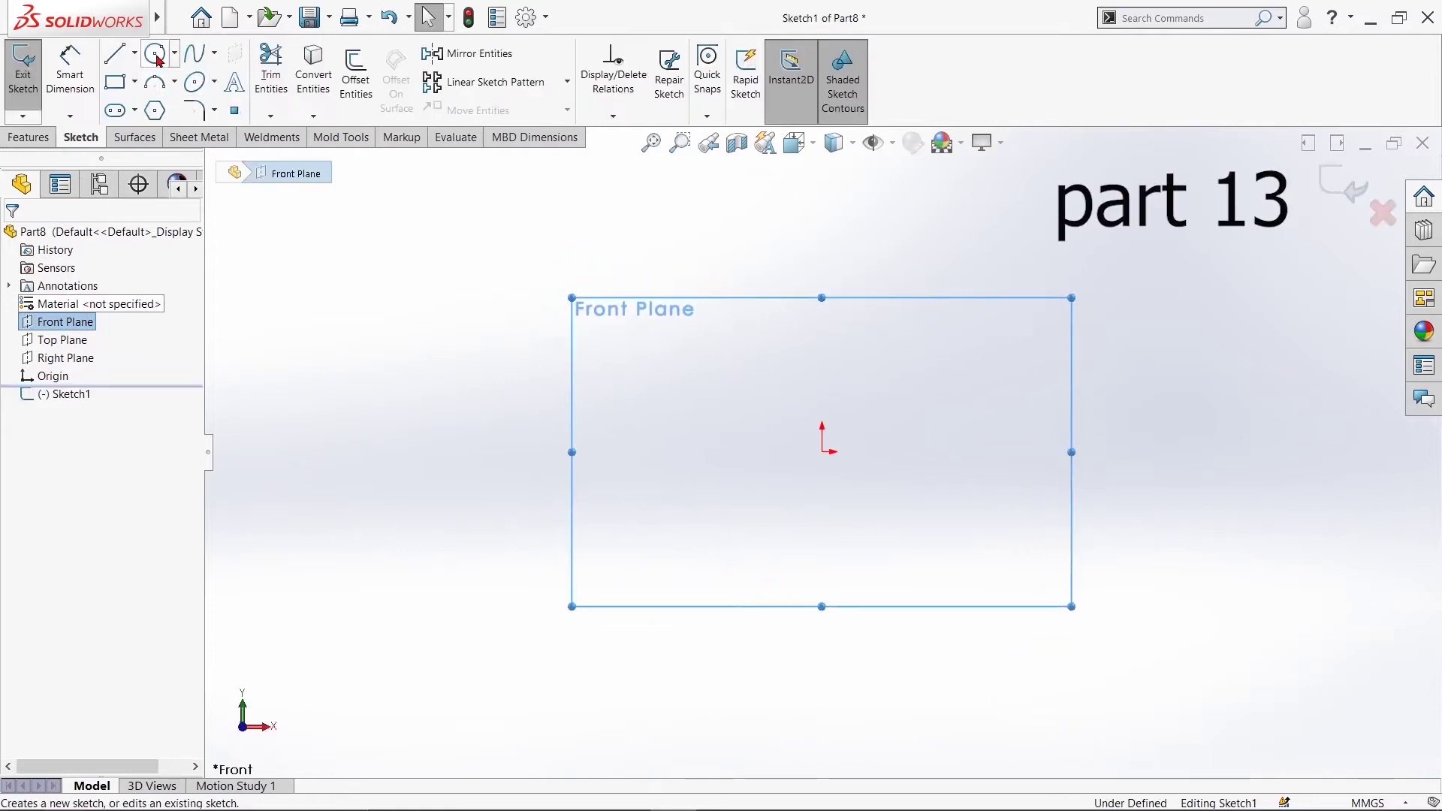
click(154, 53)
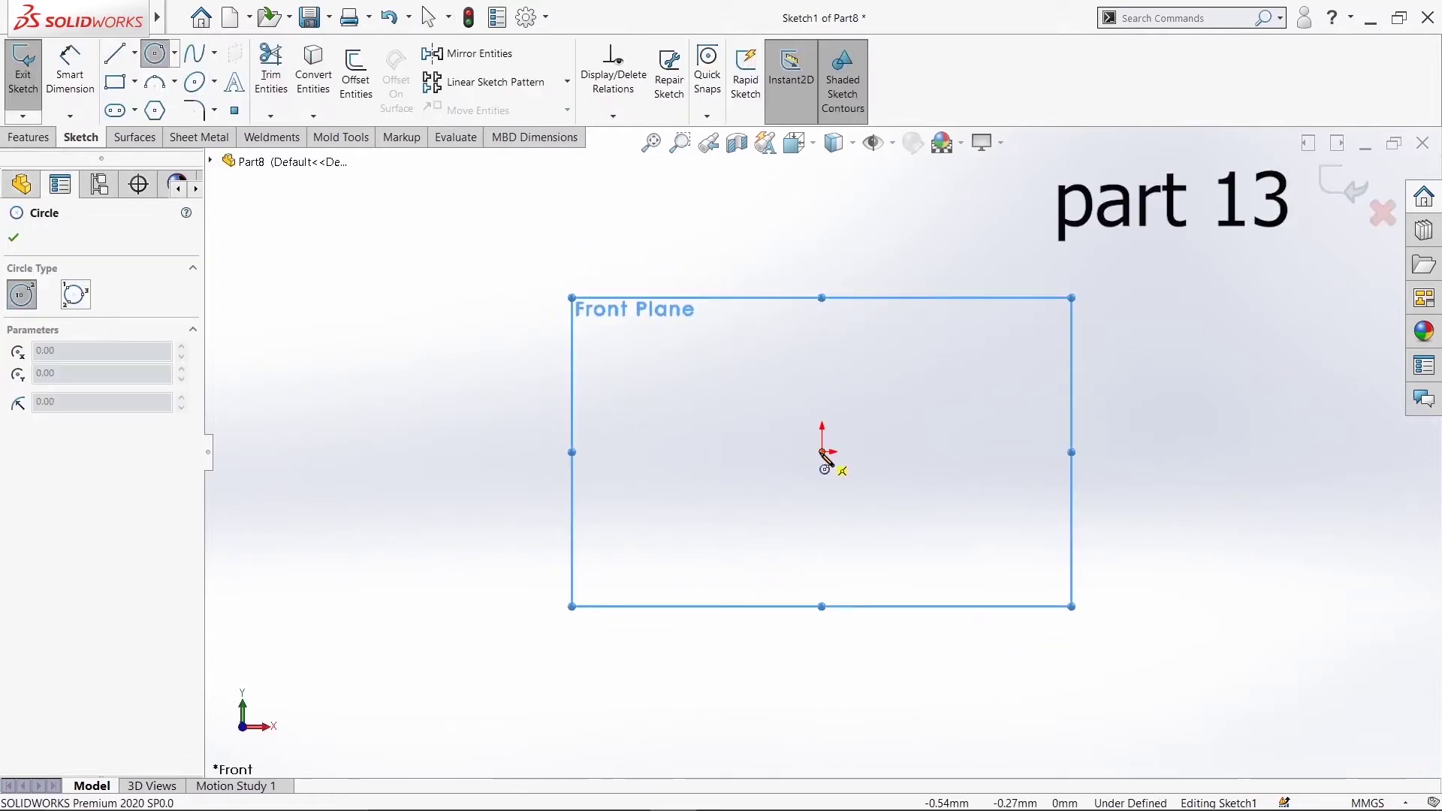
click(823, 453)
click(731, 402)
right_click(733, 403)
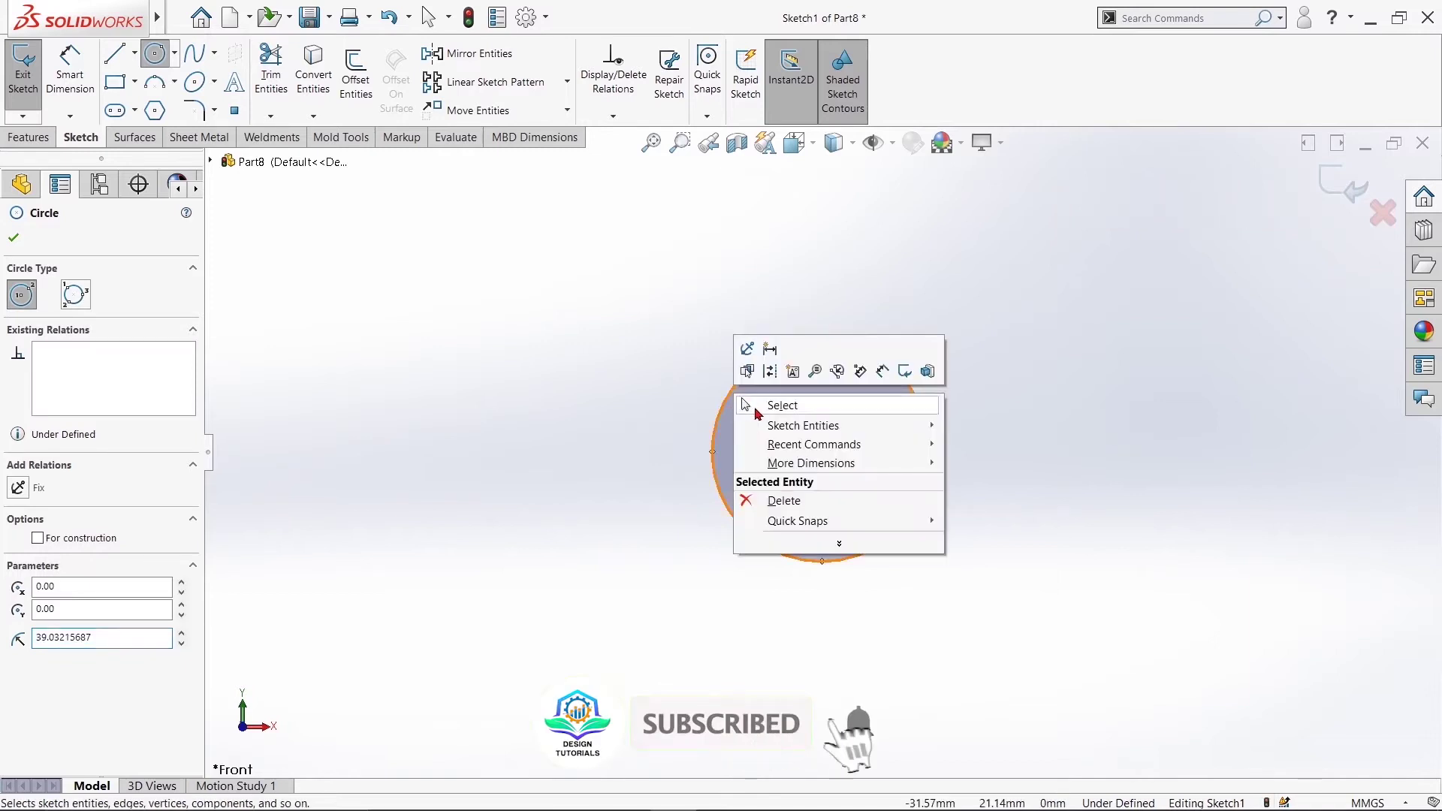
click(781, 406)
Dimension the circle's diameter to 76 mm
click(69, 75)
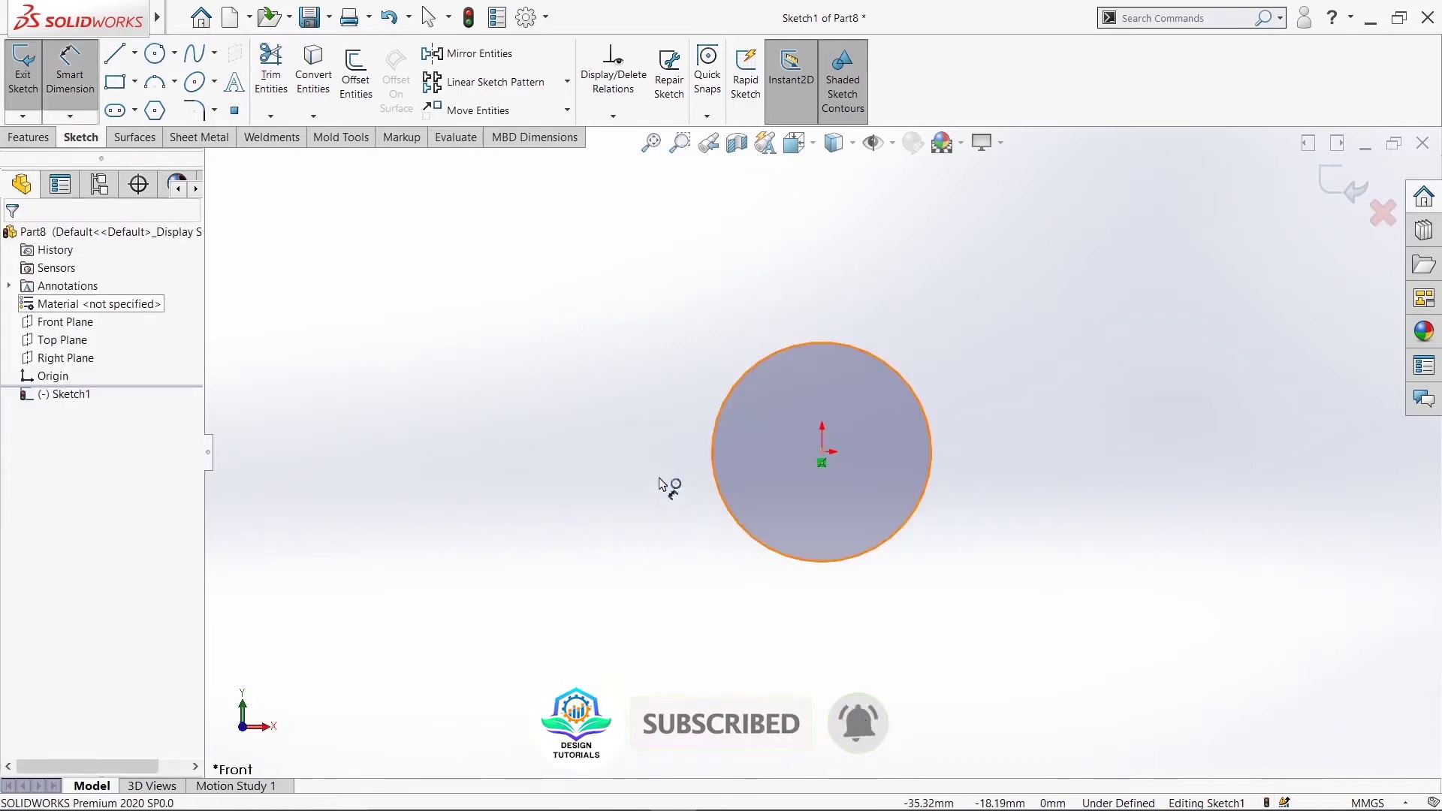
click(713, 439)
click(473, 328)
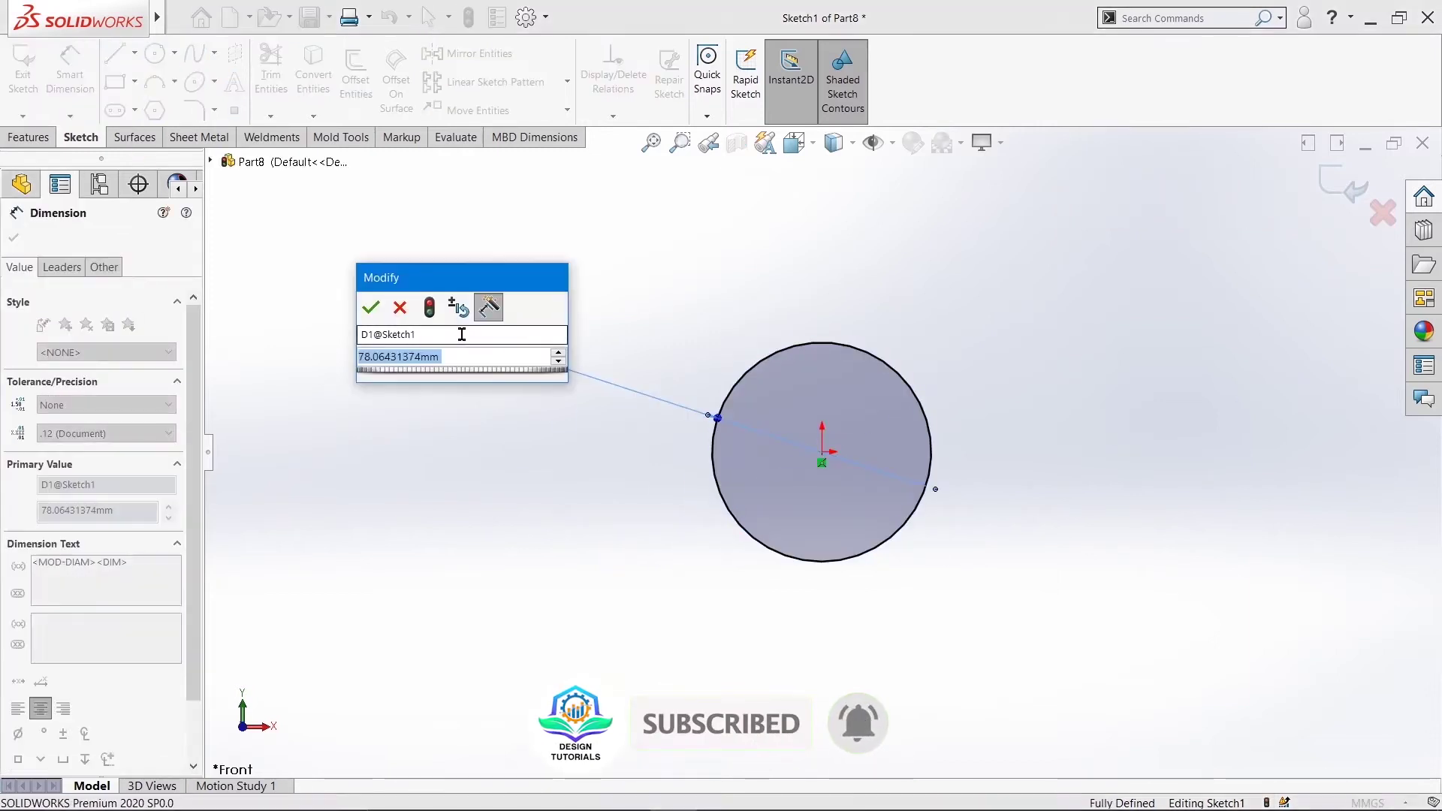
text(76)
key(Return)
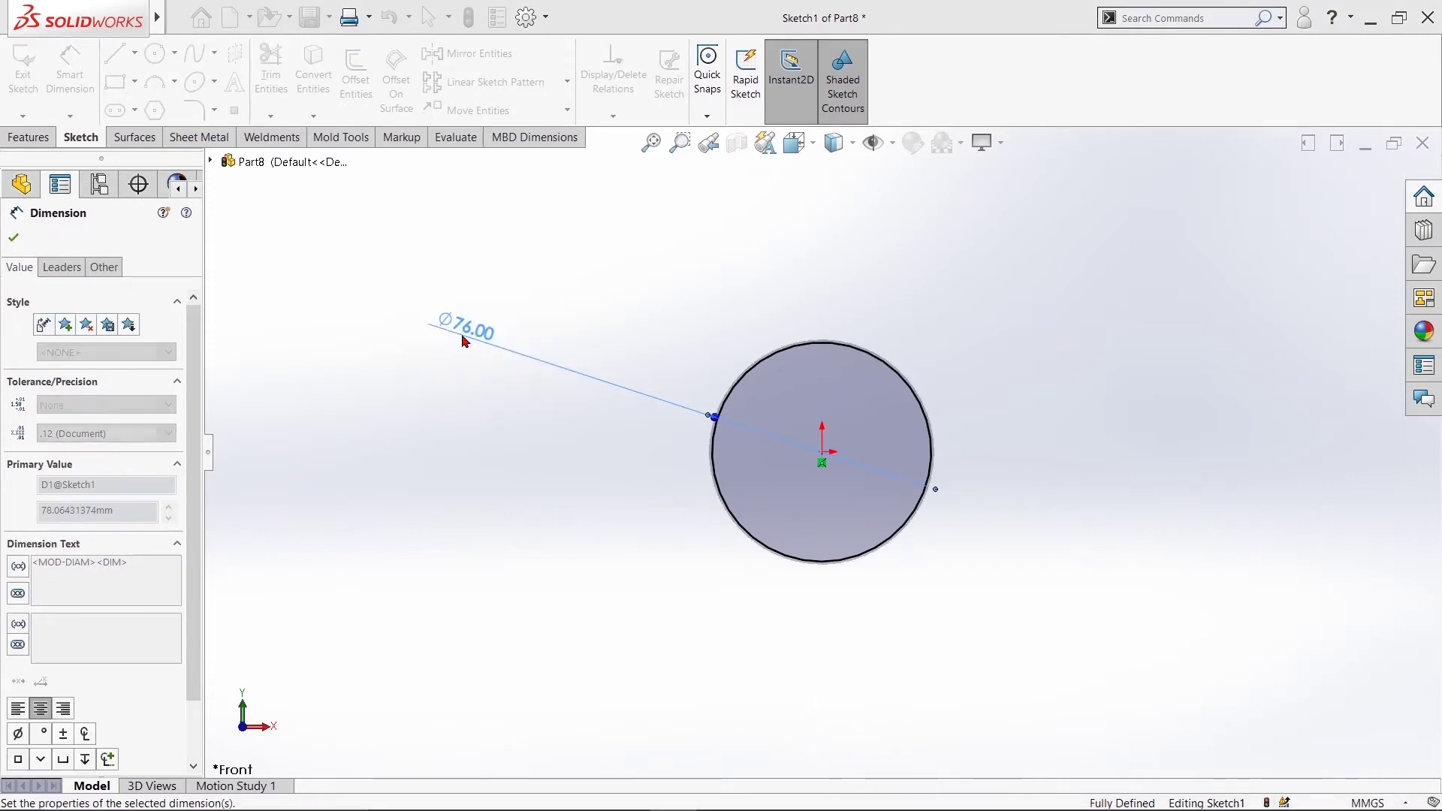
click(12, 239)
Extrude the Ø76 circle 406 mm blind into a rod, then orbit to view it
click(45, 138)
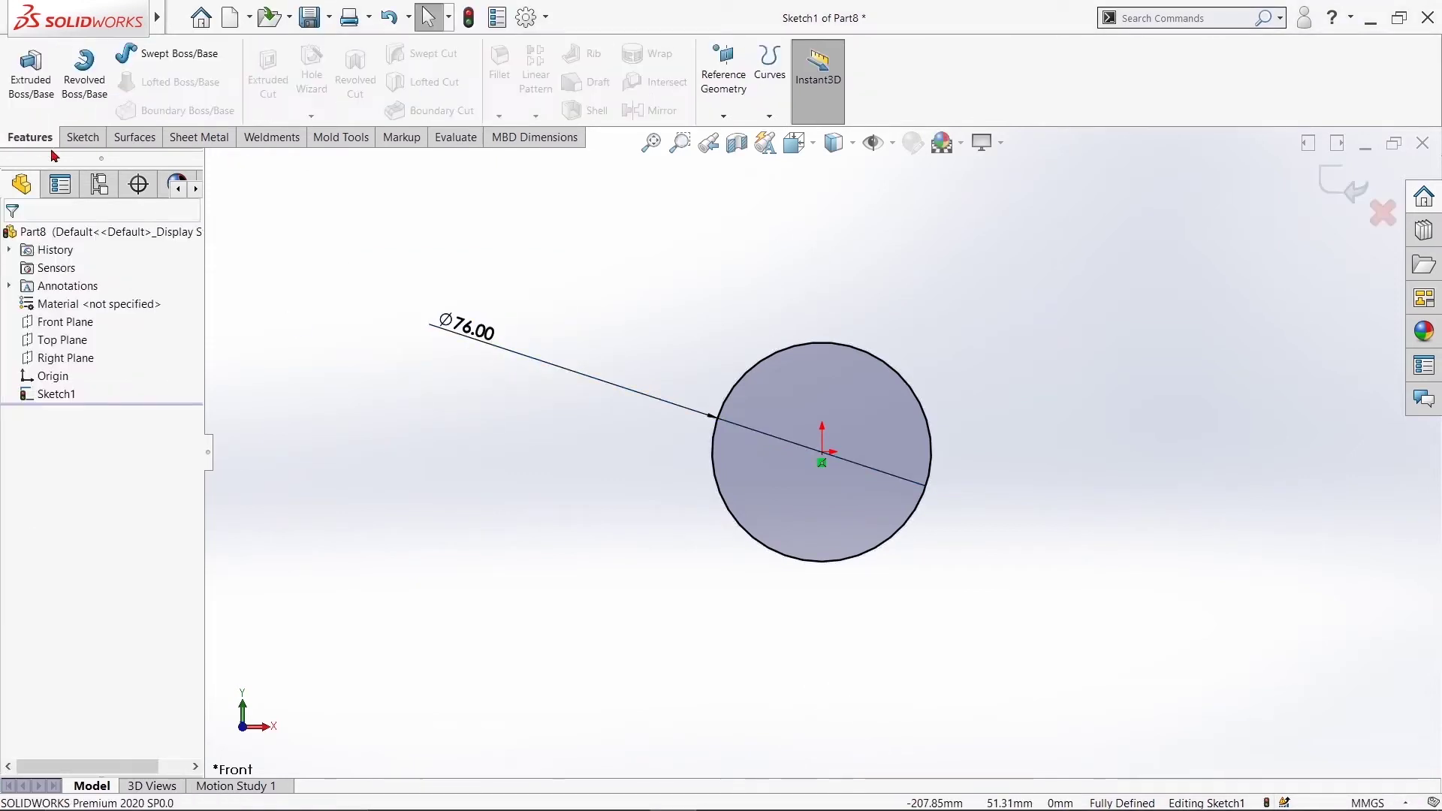
click(31, 75)
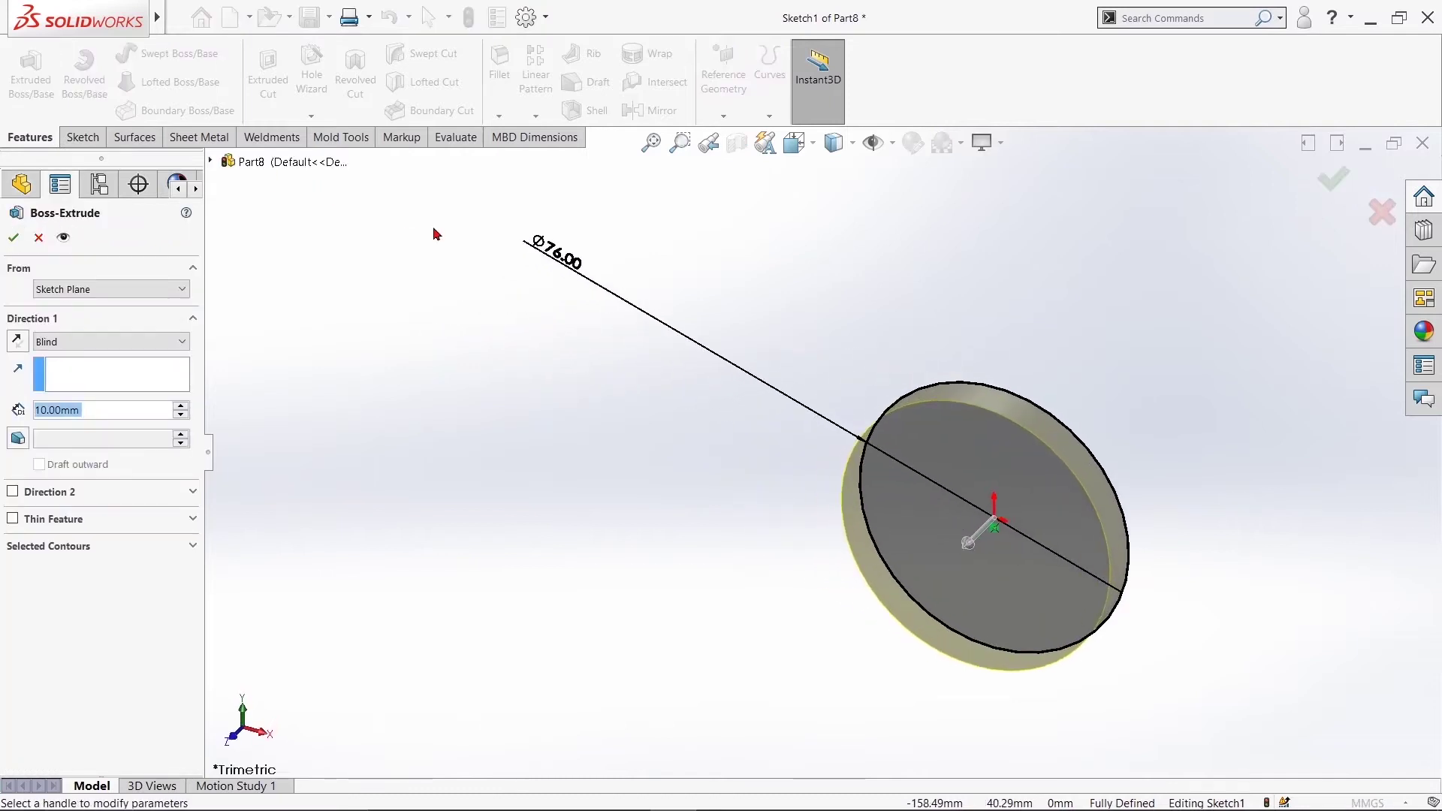
text(406)
key(Return)
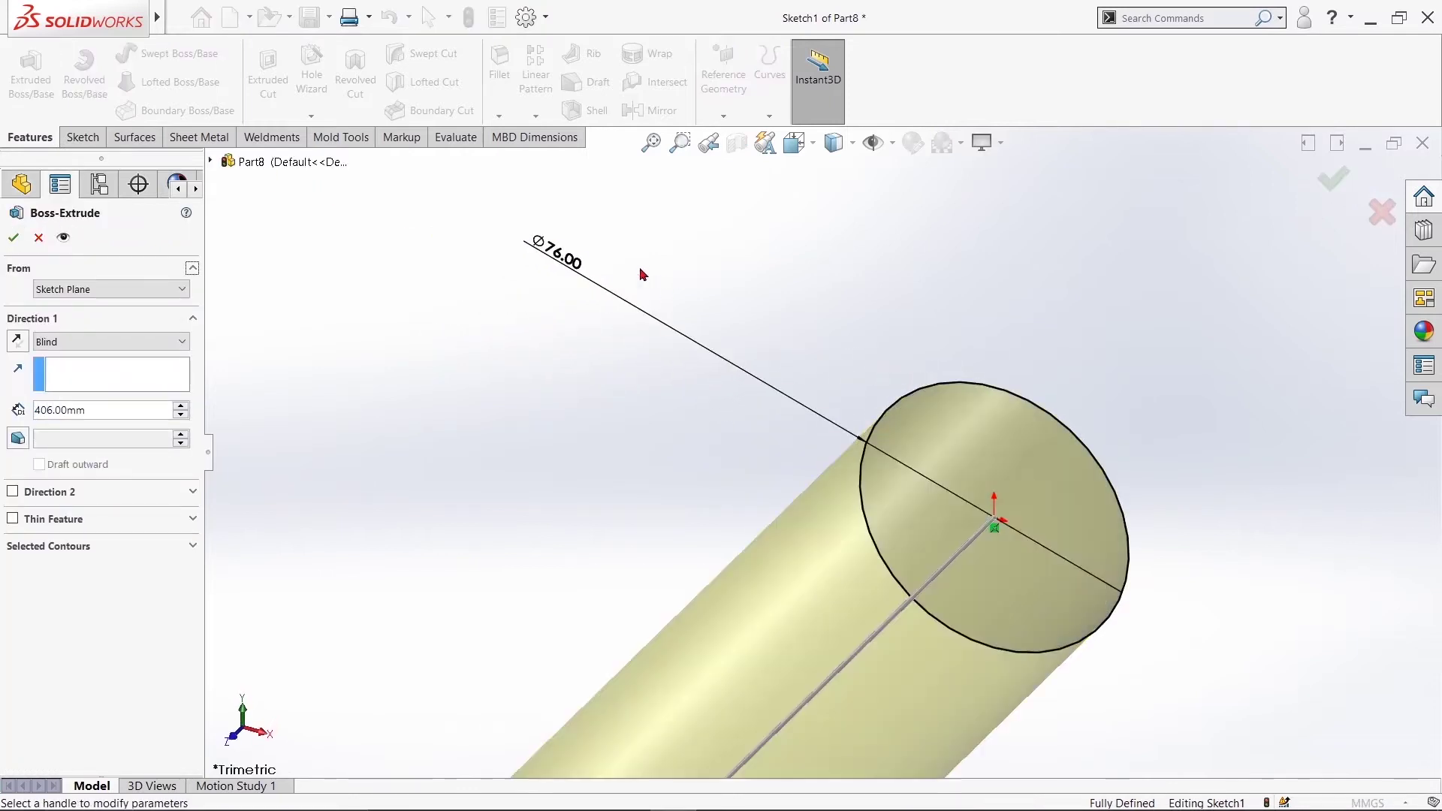
click(12, 239)
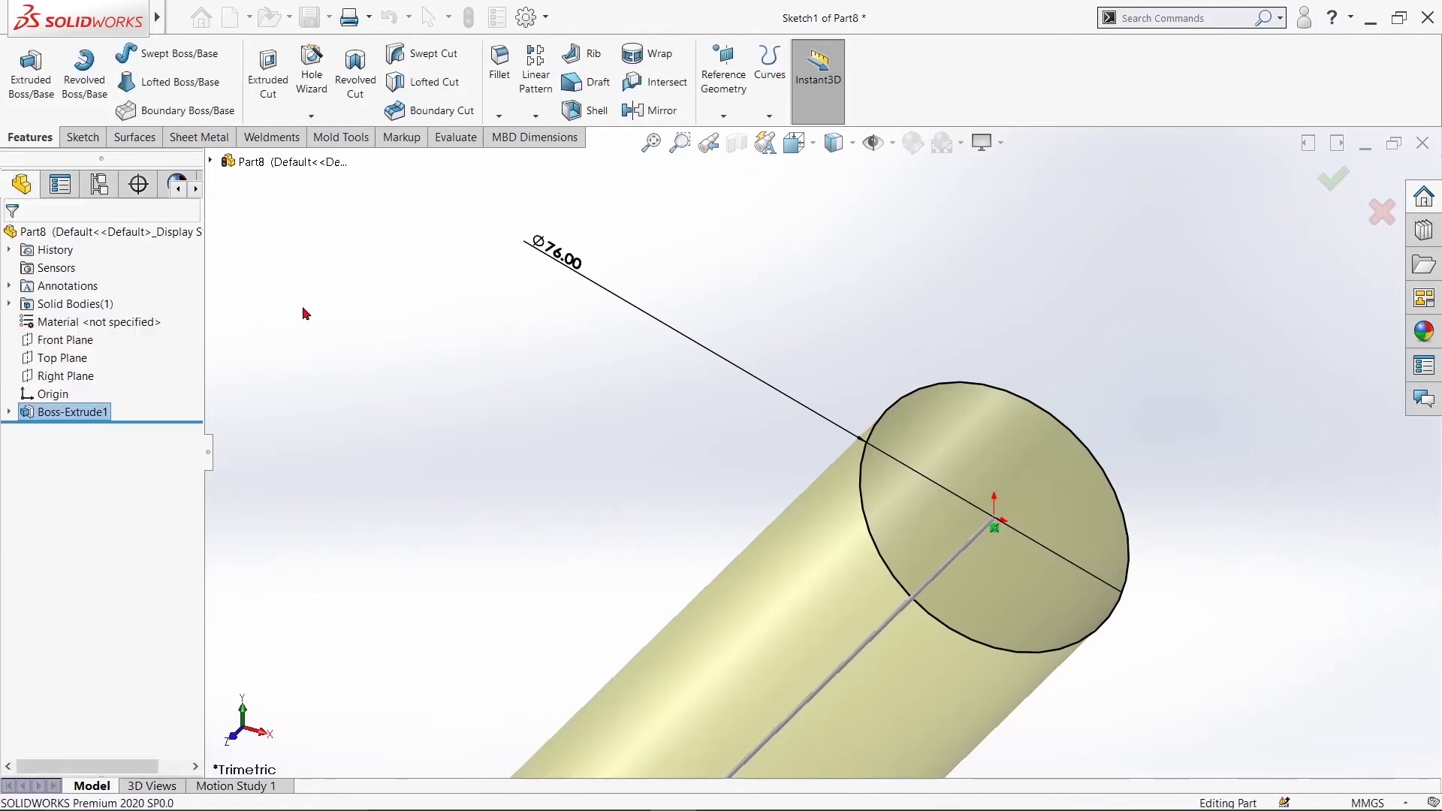
key(z)
key(z)
key(z)
key(z)
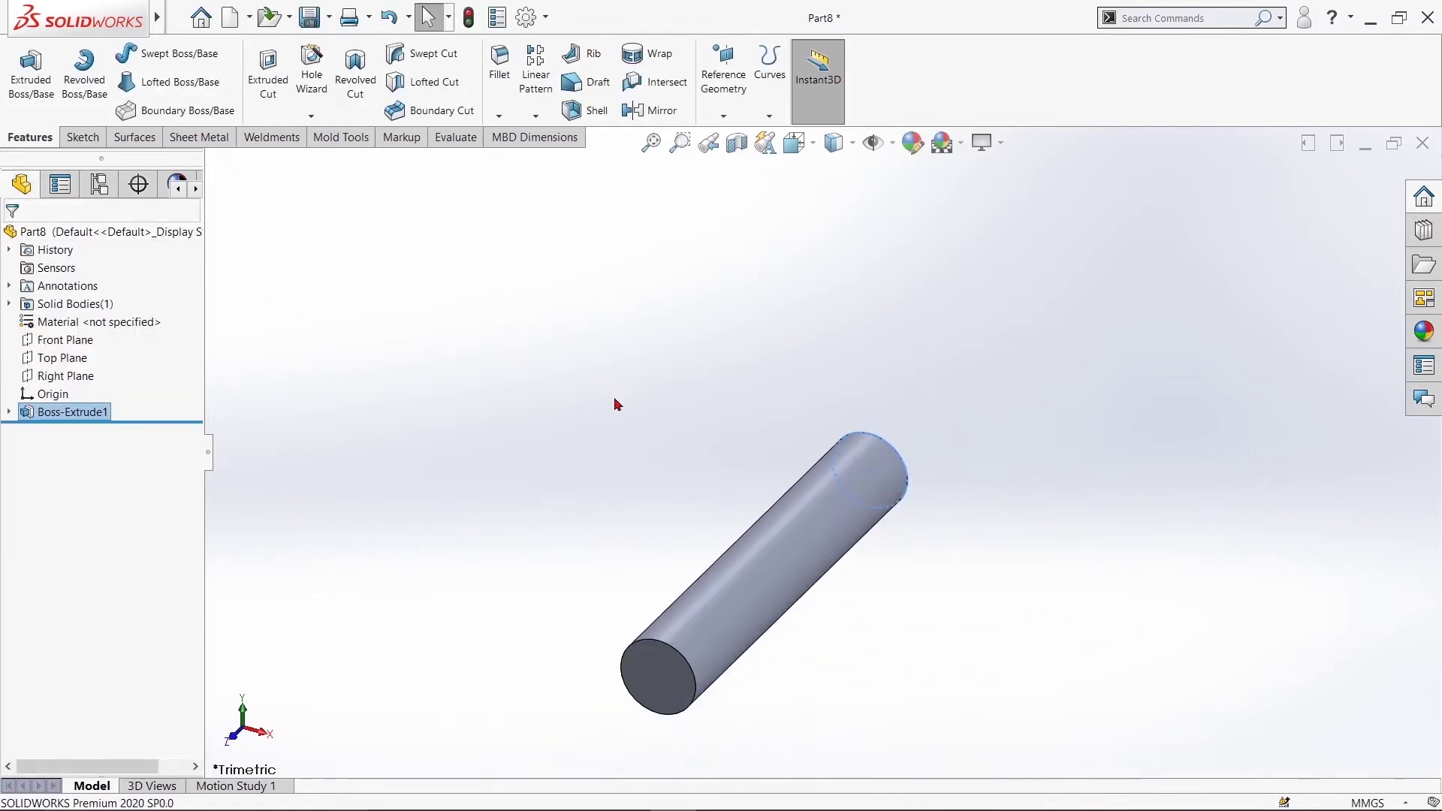
drag(556, 503, 655, 468)
mouse_move(655, 469)
middle_down()
mouse_move(814, 352)
mouse_move(1033, 470)
middle_up()
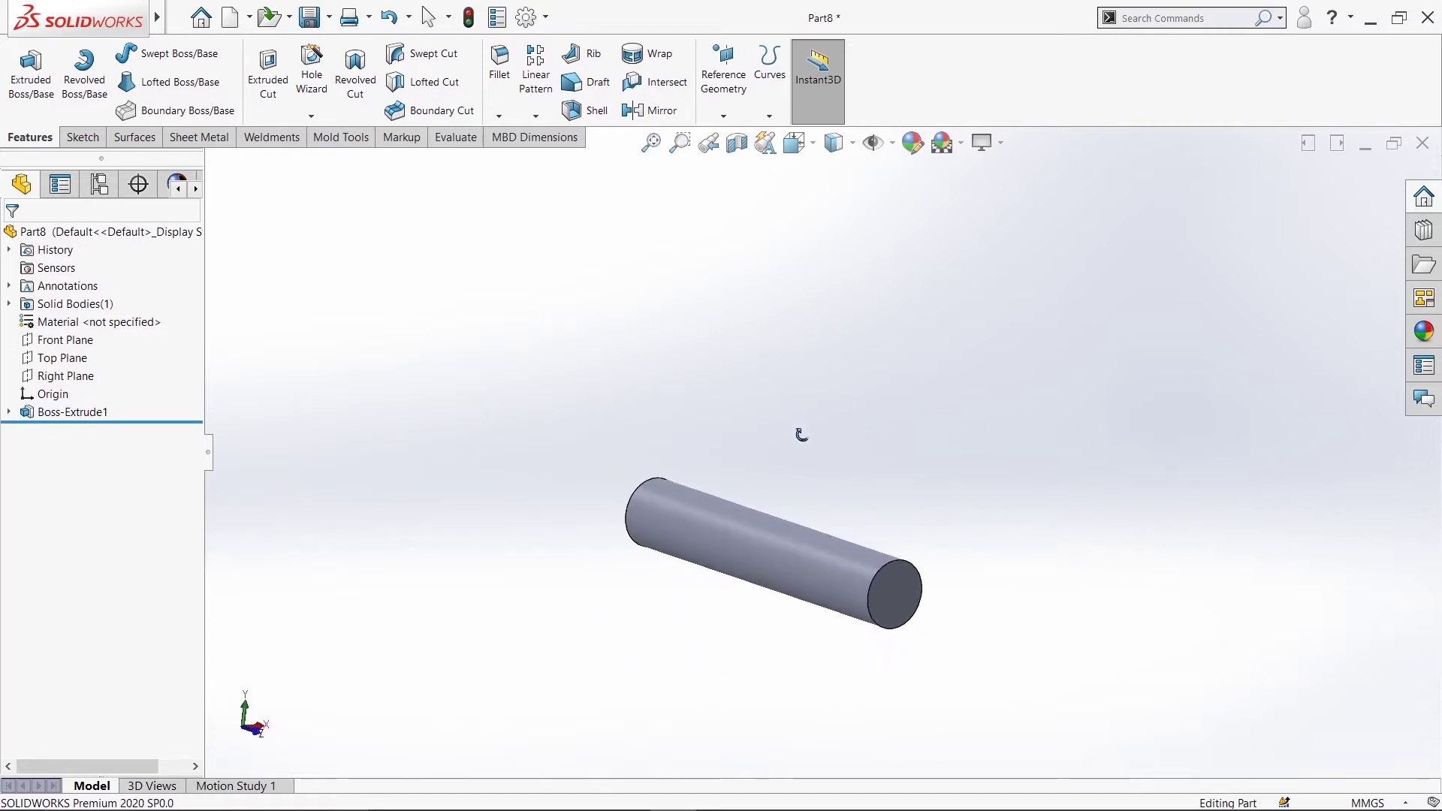
Close the rod part and create a new part document
click(1424, 145)
click(628, 427)
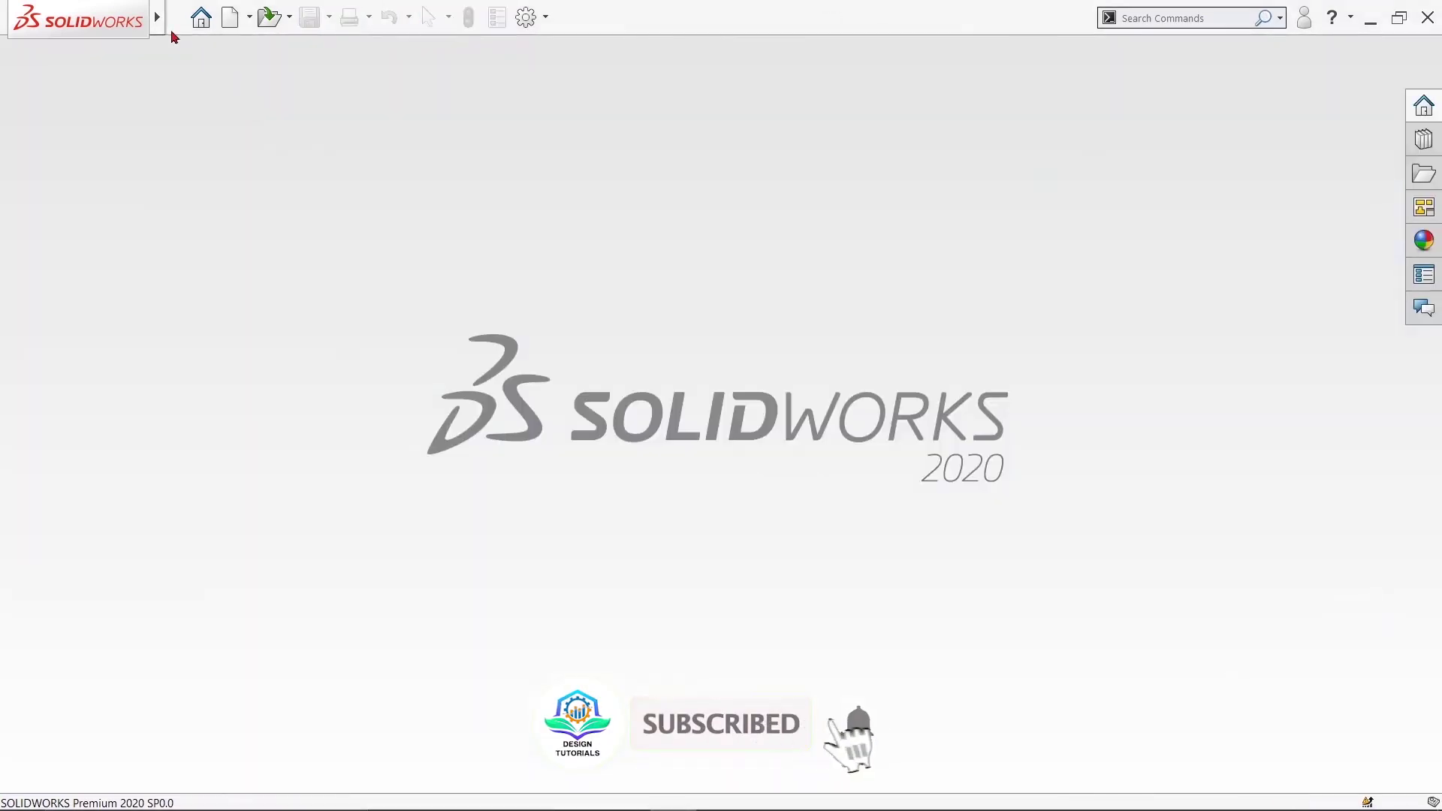
click(184, 16)
click(180, 45)
click(597, 589)
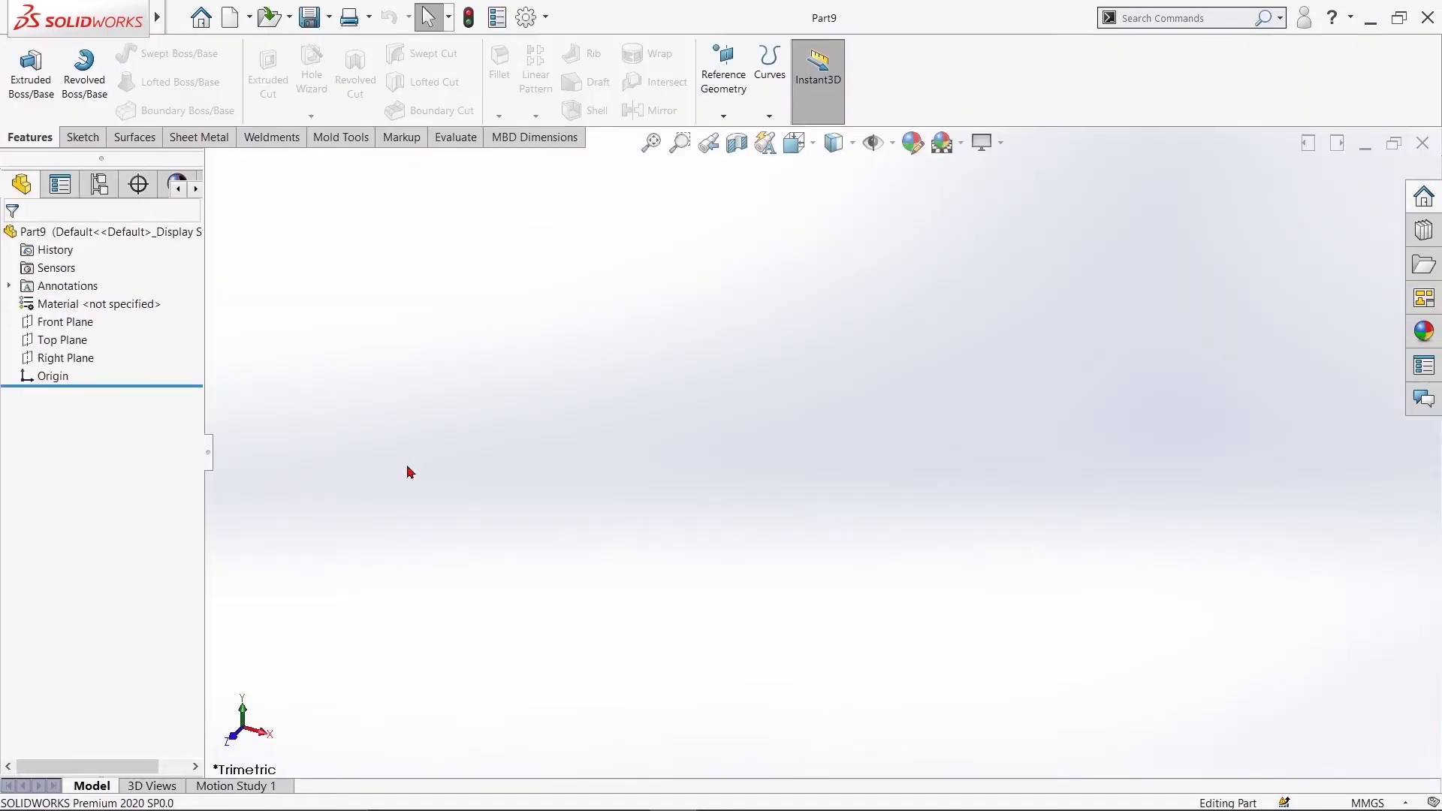
Sketch two concentric circles at the origin on the Front Plane
click(65, 321)
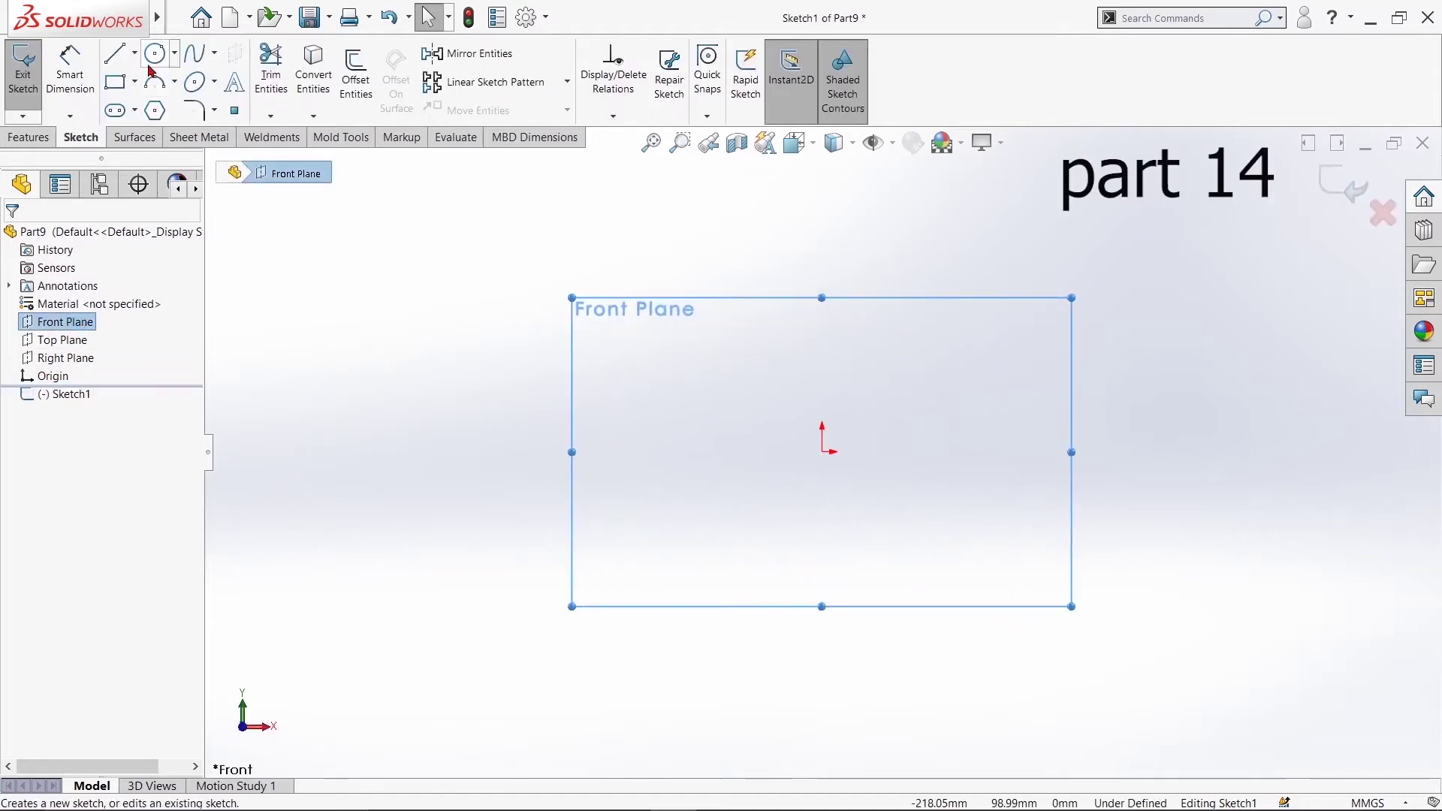
click(154, 53)
click(822, 452)
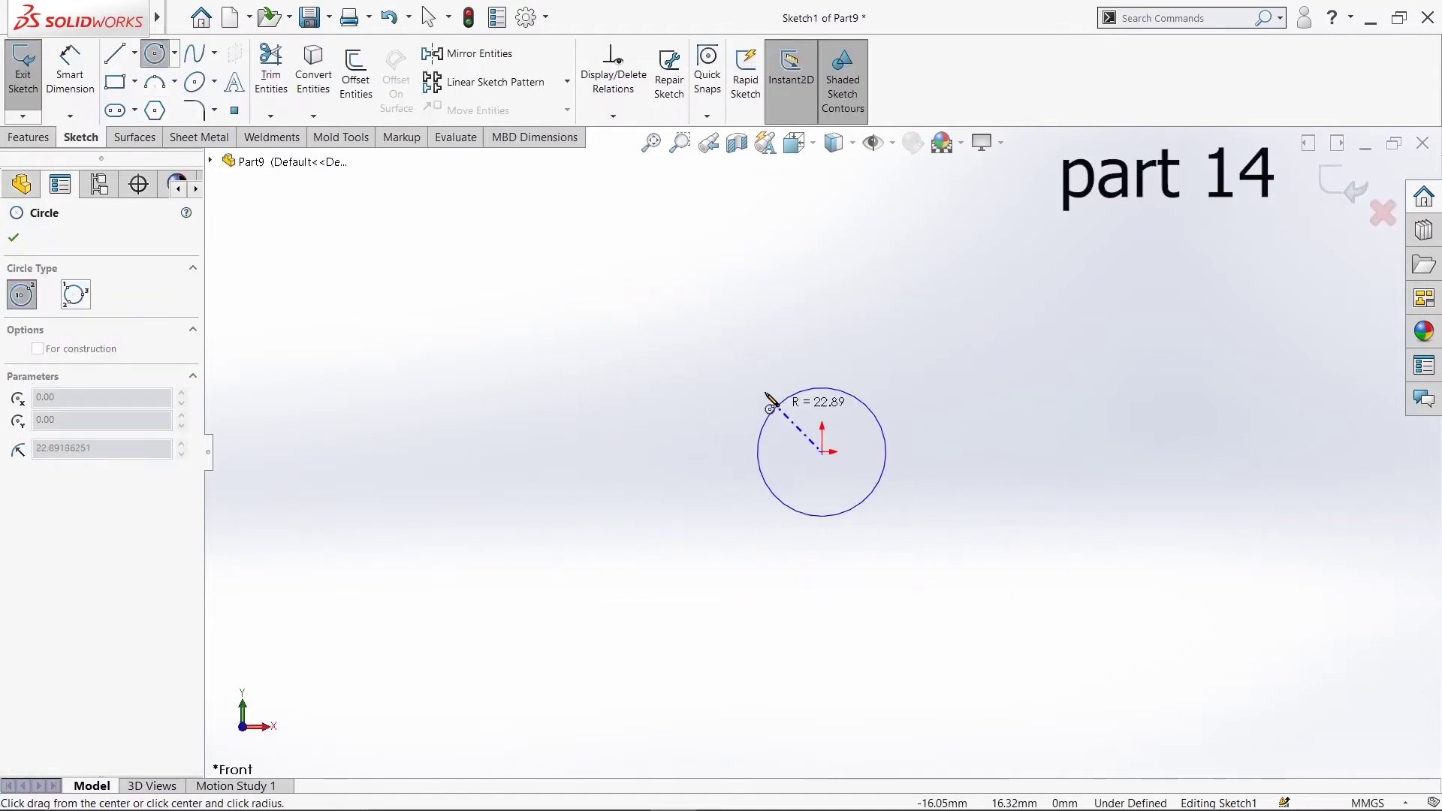
click(746, 368)
click(822, 452)
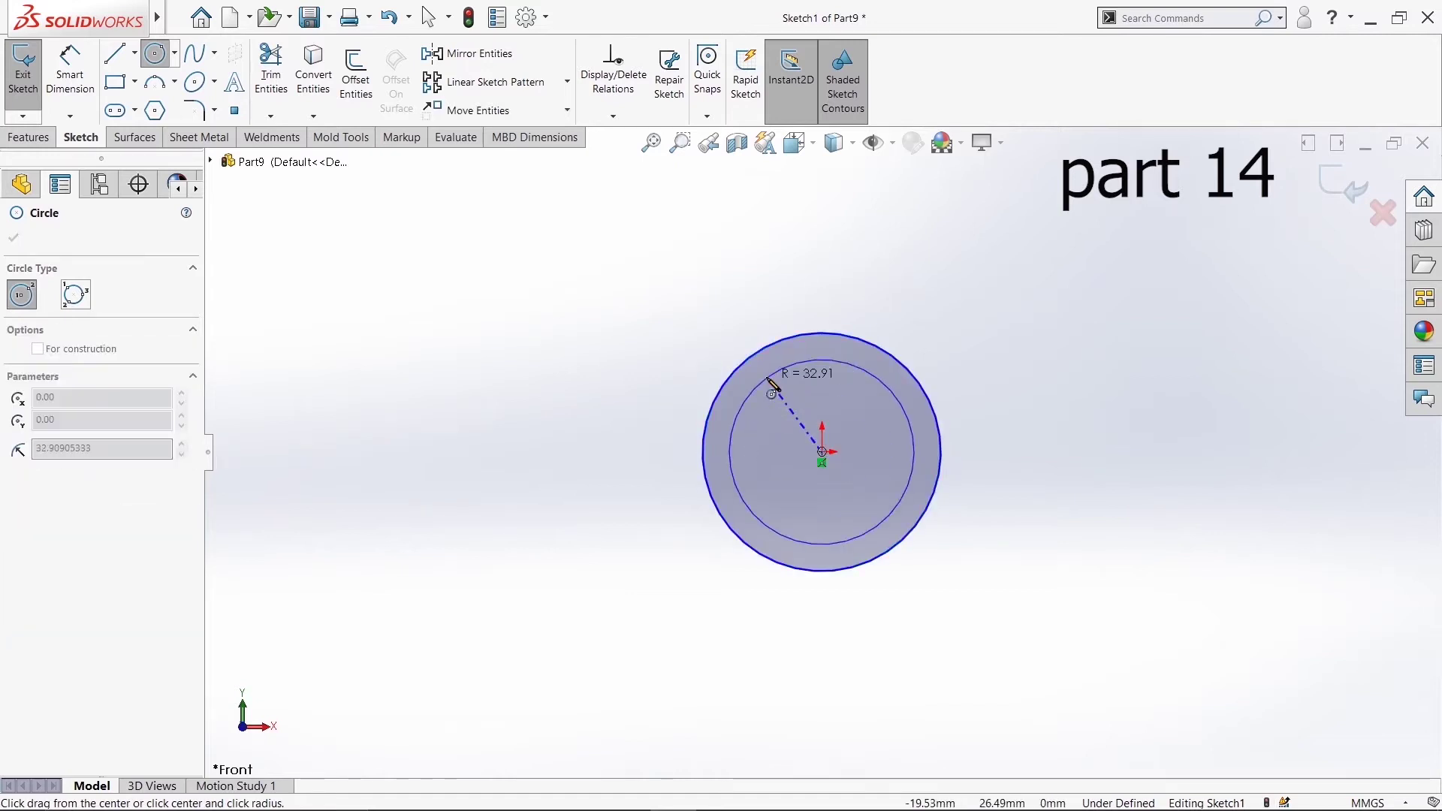
click(757, 386)
key(Escape)
Dimension the outer circle to Ø150 and the inner circle to Ø76
click(46, 79)
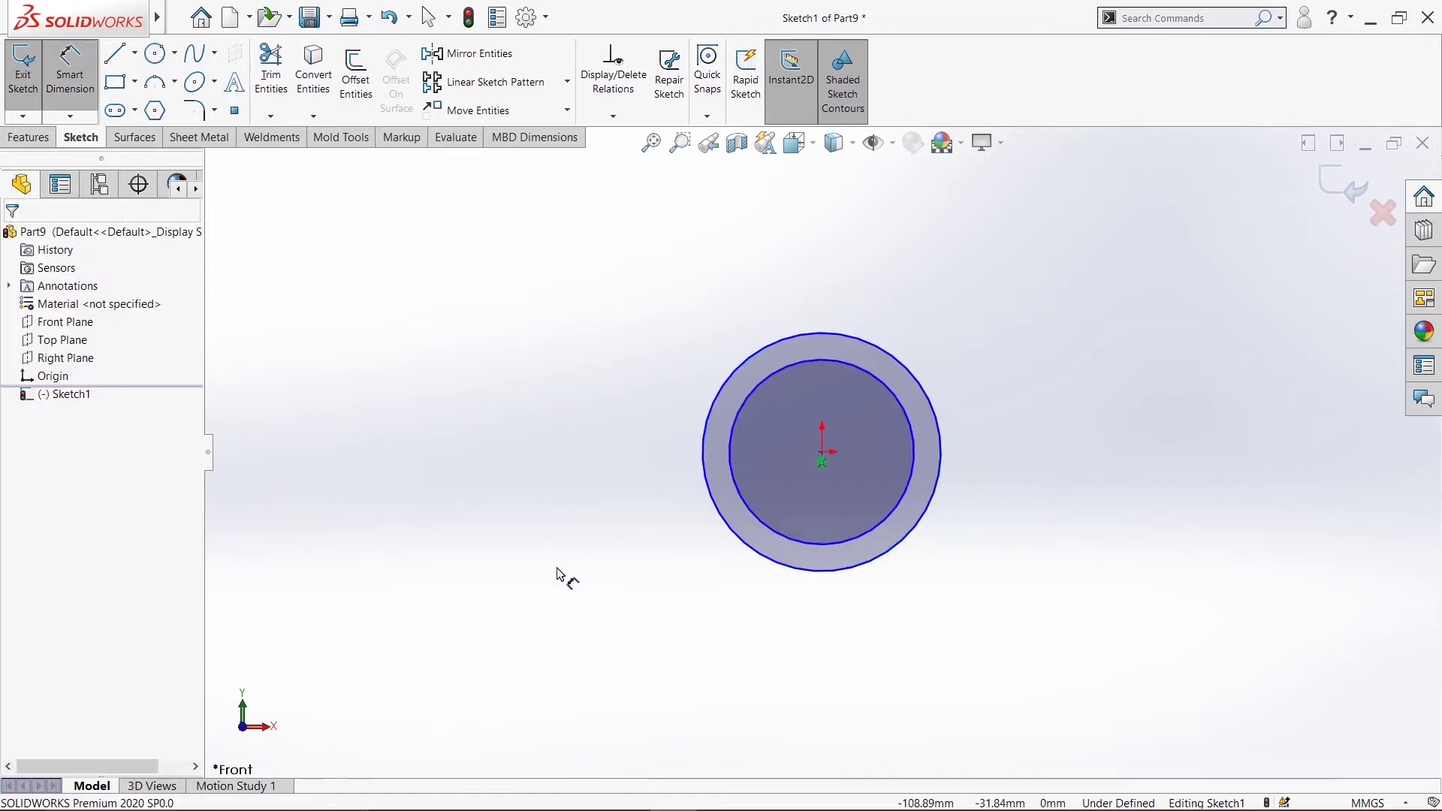
click(712, 499)
click(548, 469)
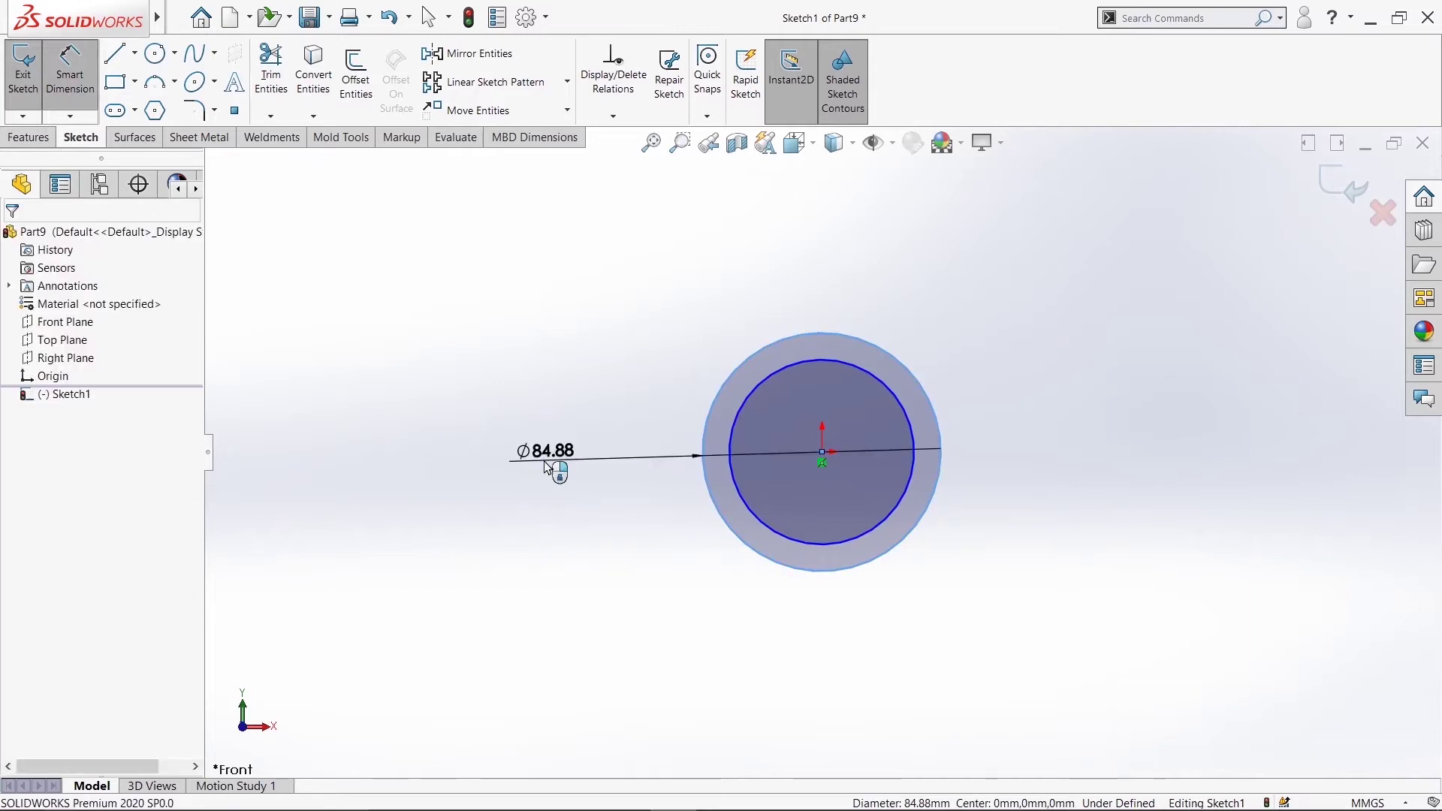
text(150)
key(Return)
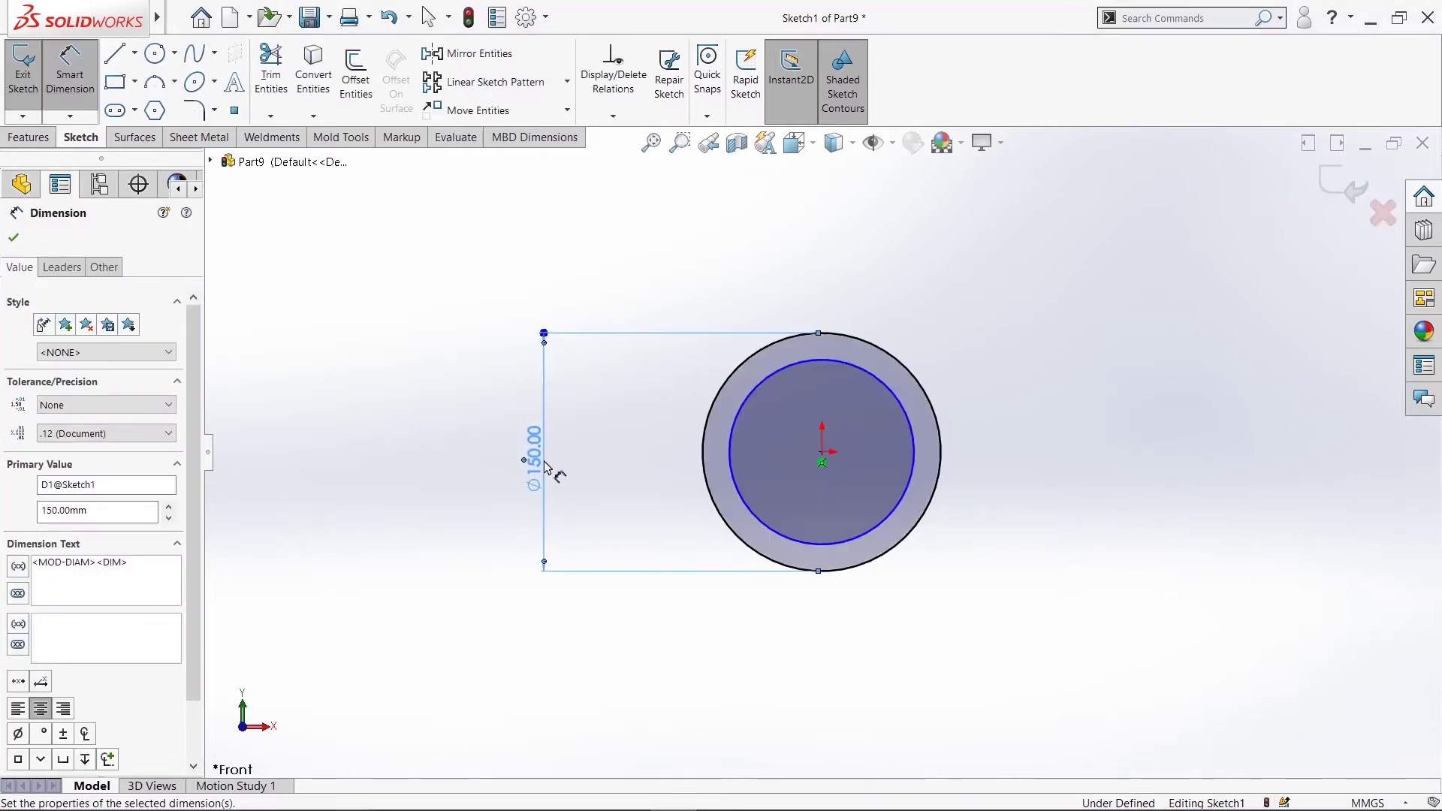
click(735, 482)
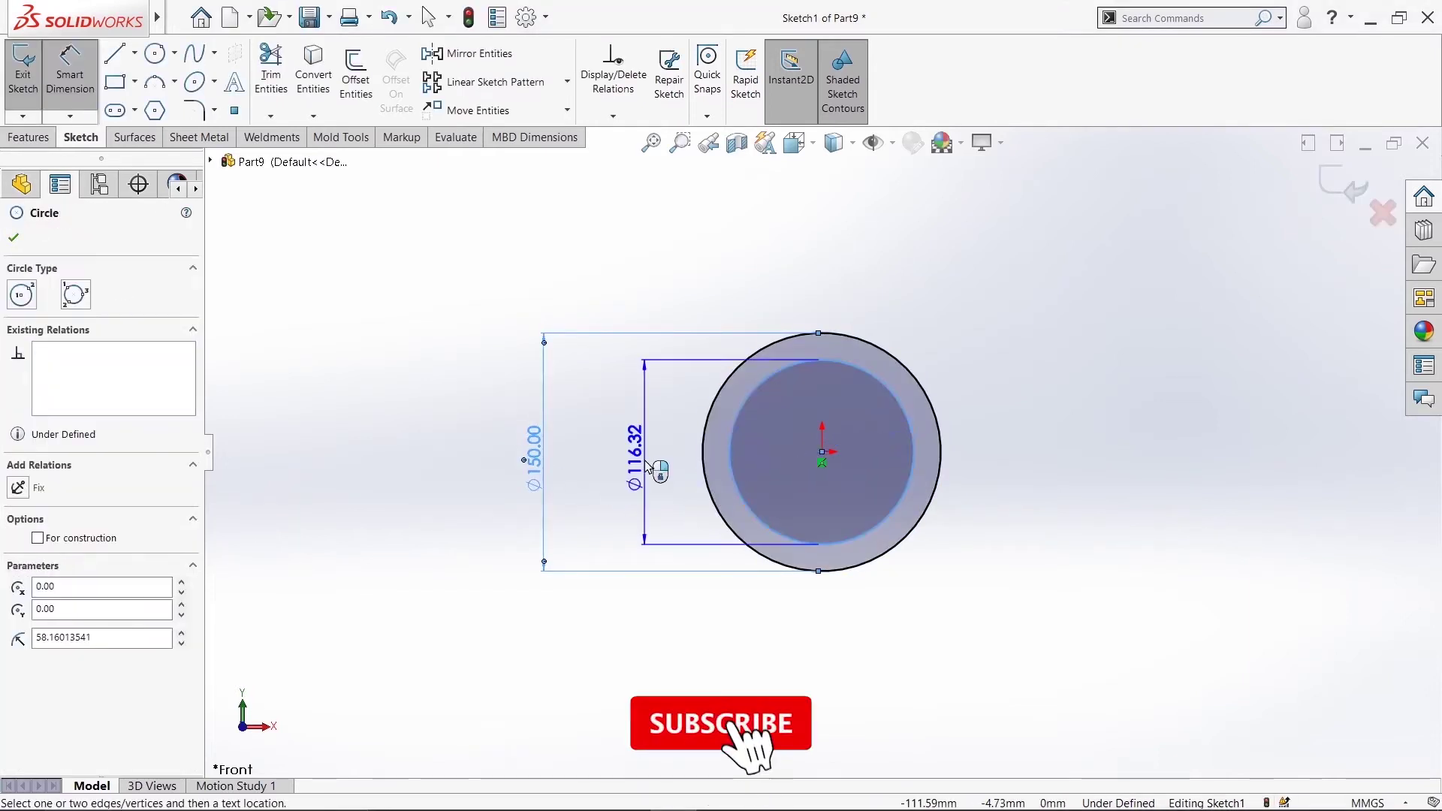
click(644, 462)
text(76)
key(Return)
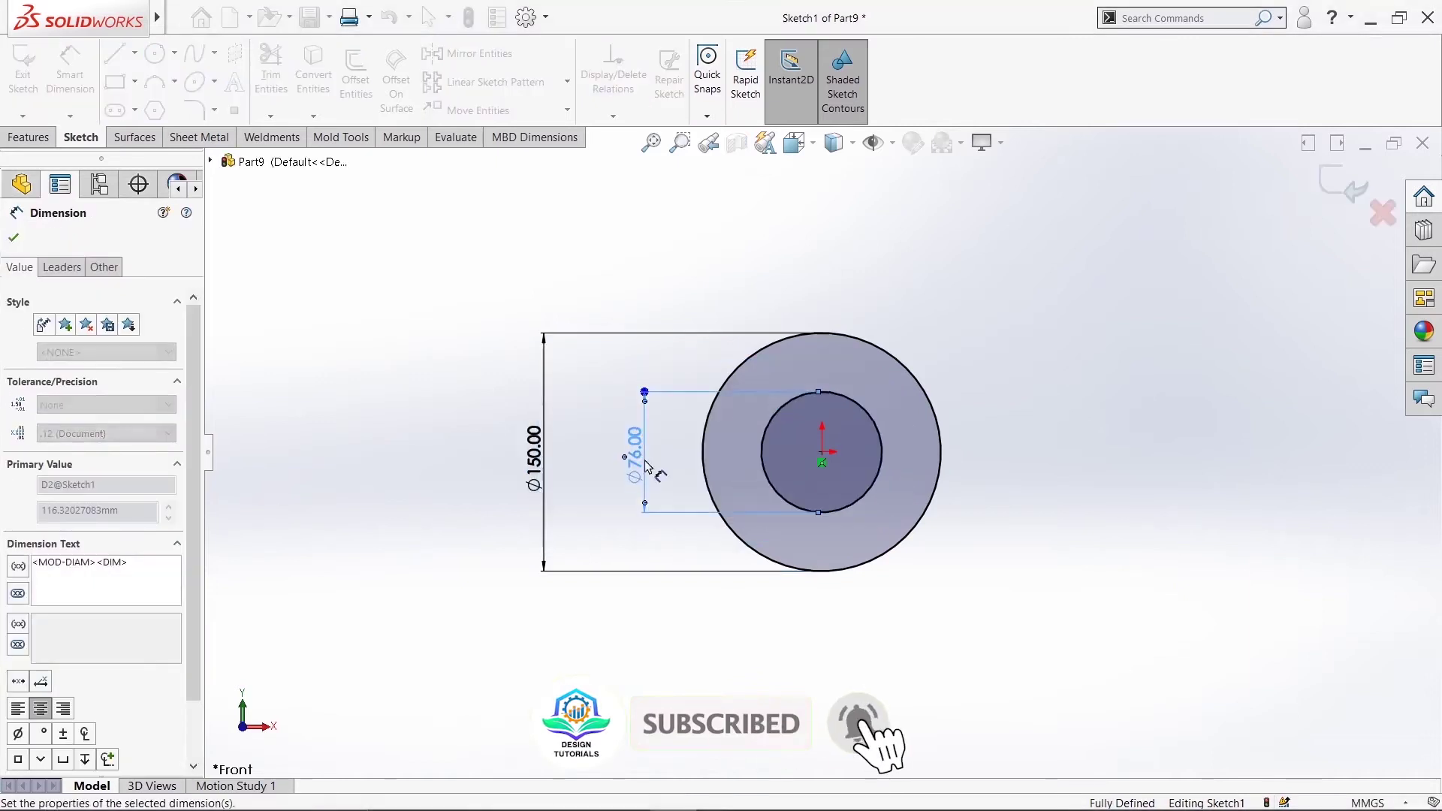
click(14, 238)
click(135, 52)
click(152, 97)
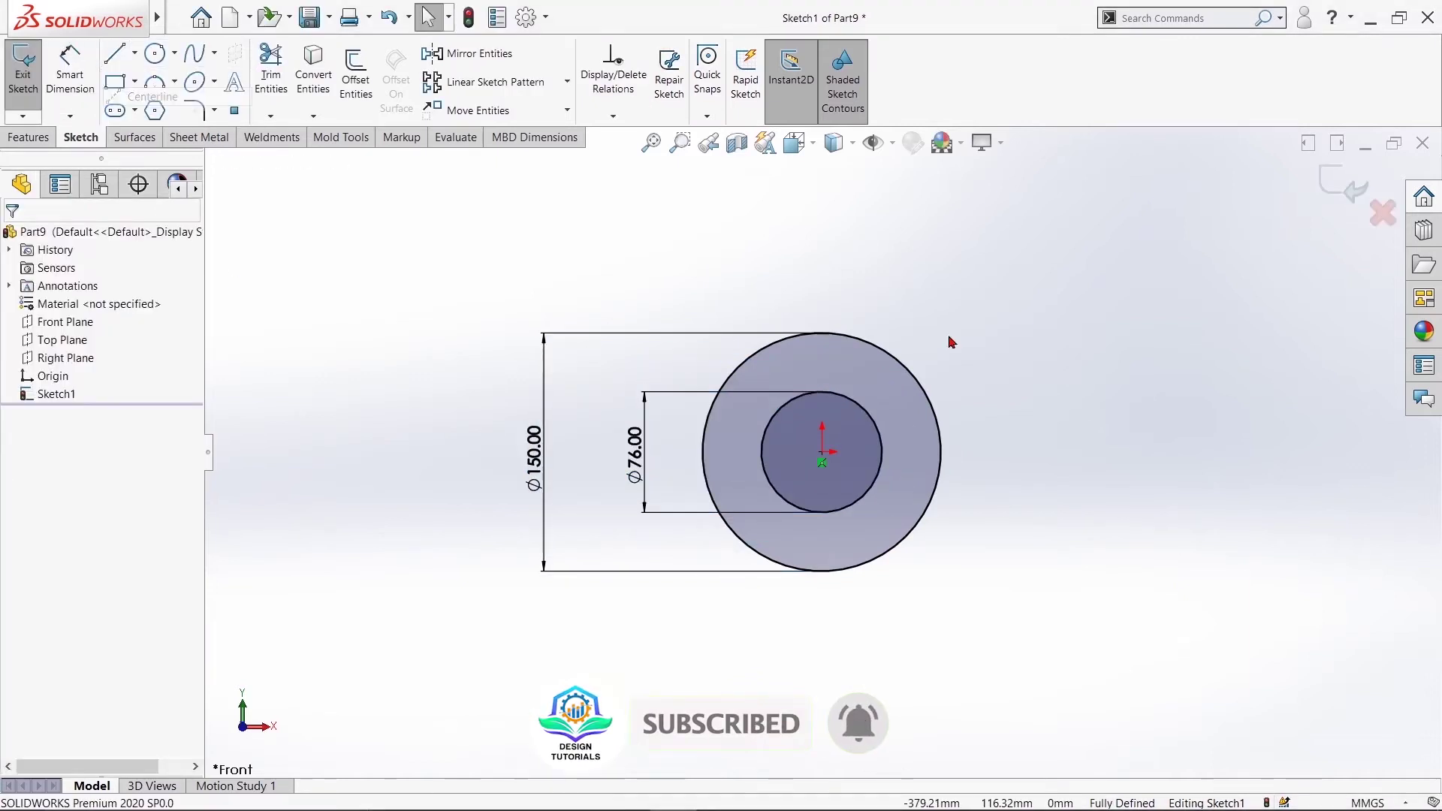
Draw a vertical centerline to the right of the circles
click(1093, 300)
click(1093, 584)
right_click(1098, 588)
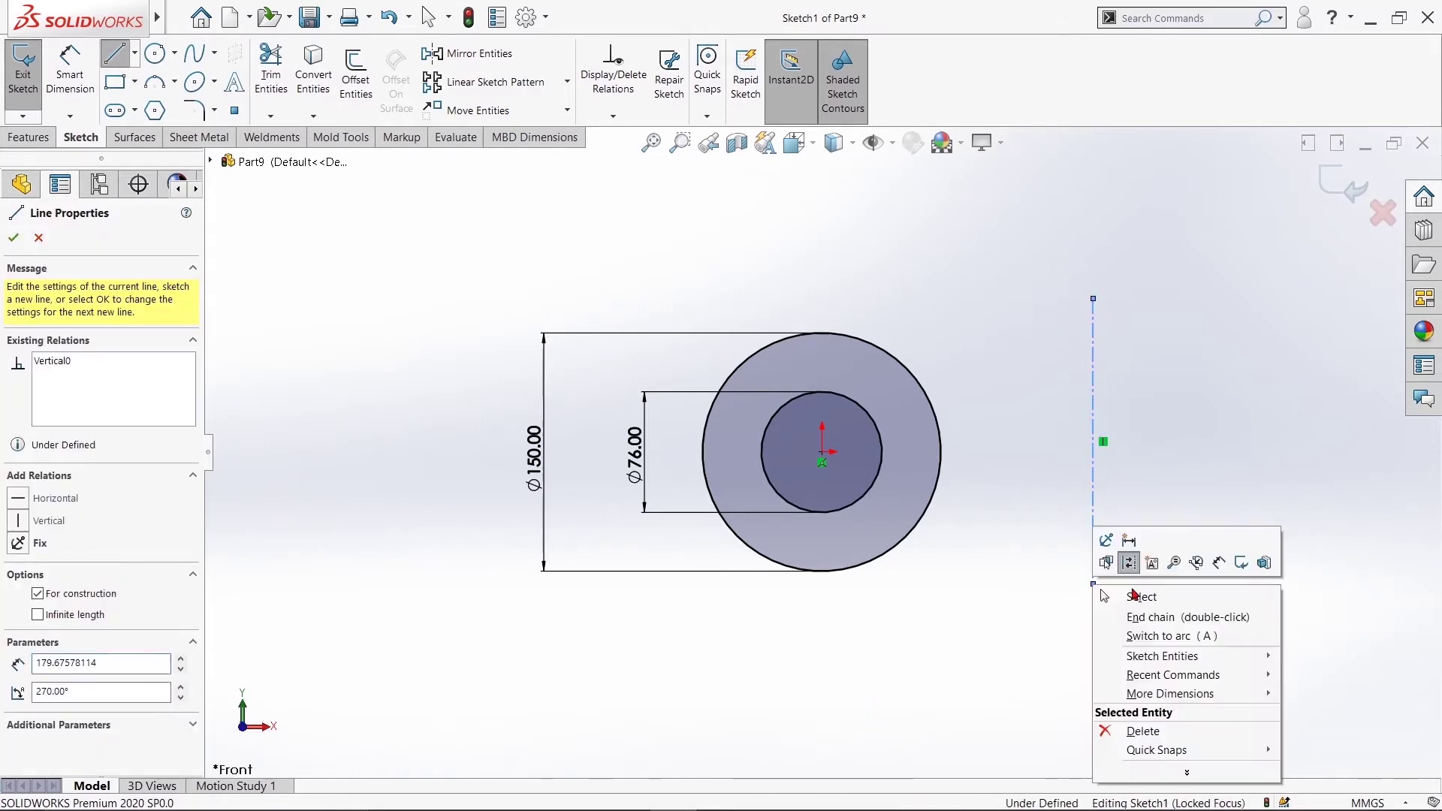
click(1142, 607)
Dimension the centerline 305 mm (610/2) from the origin
click(70, 68)
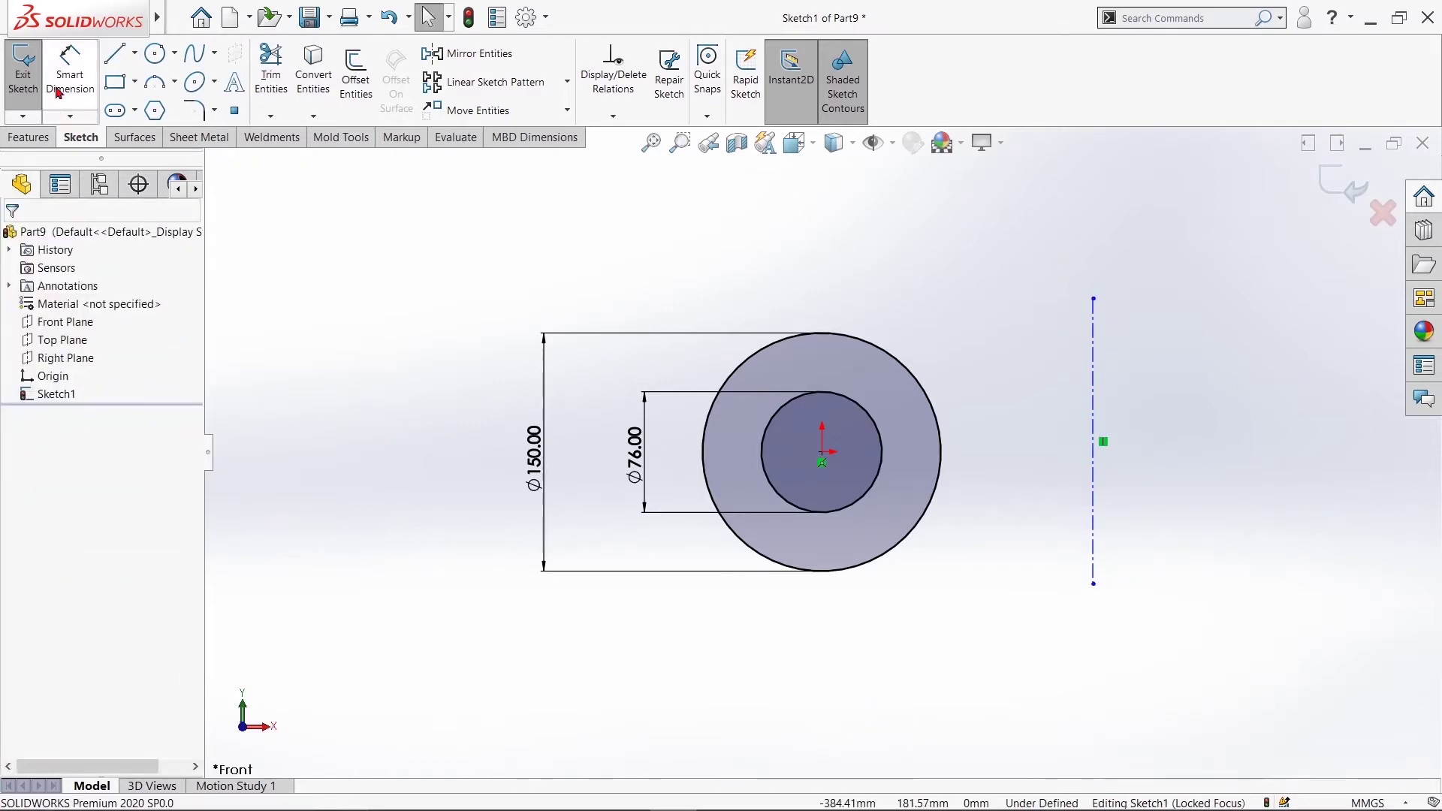
click(836, 457)
click(1094, 443)
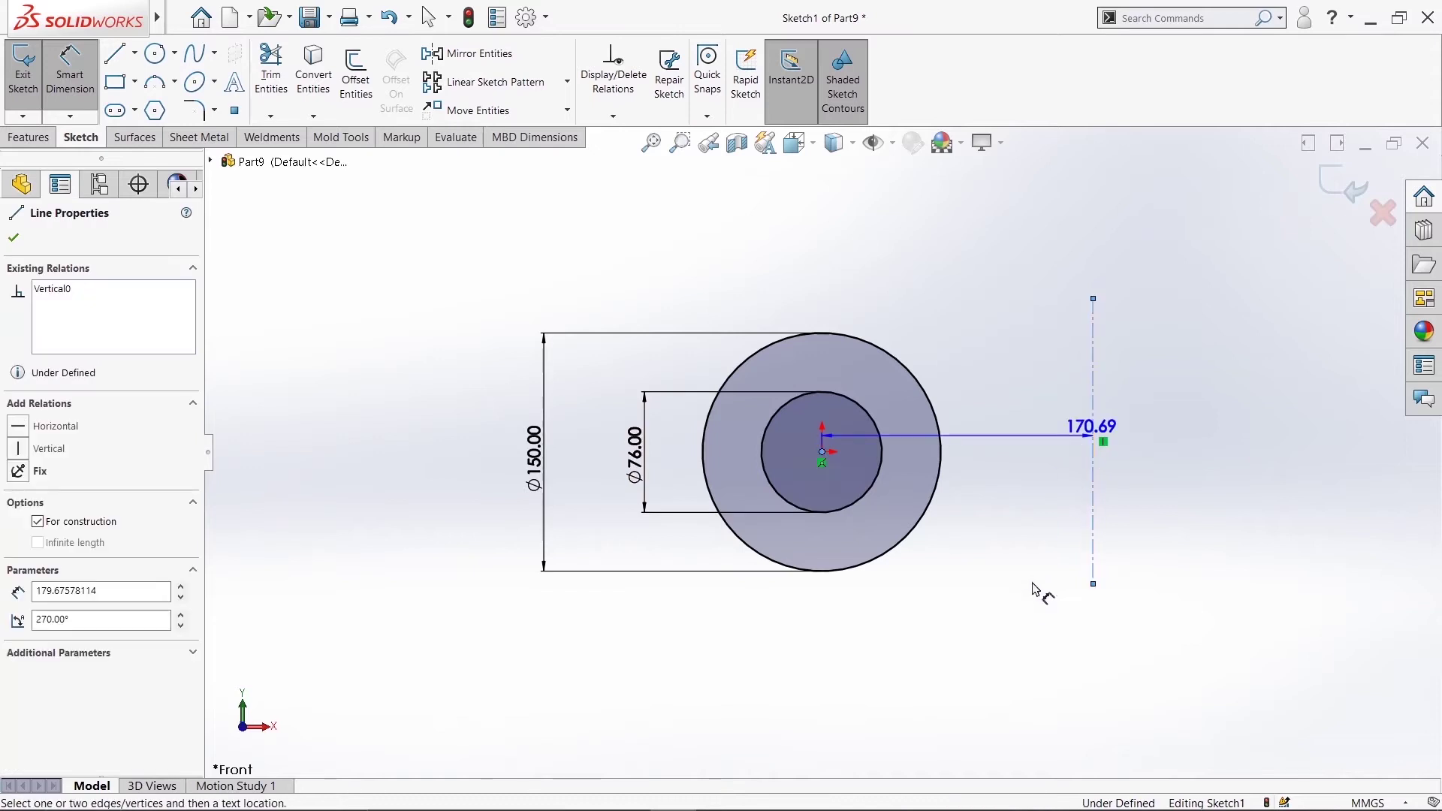
click(1033, 590)
text(610/2)
key(Return)
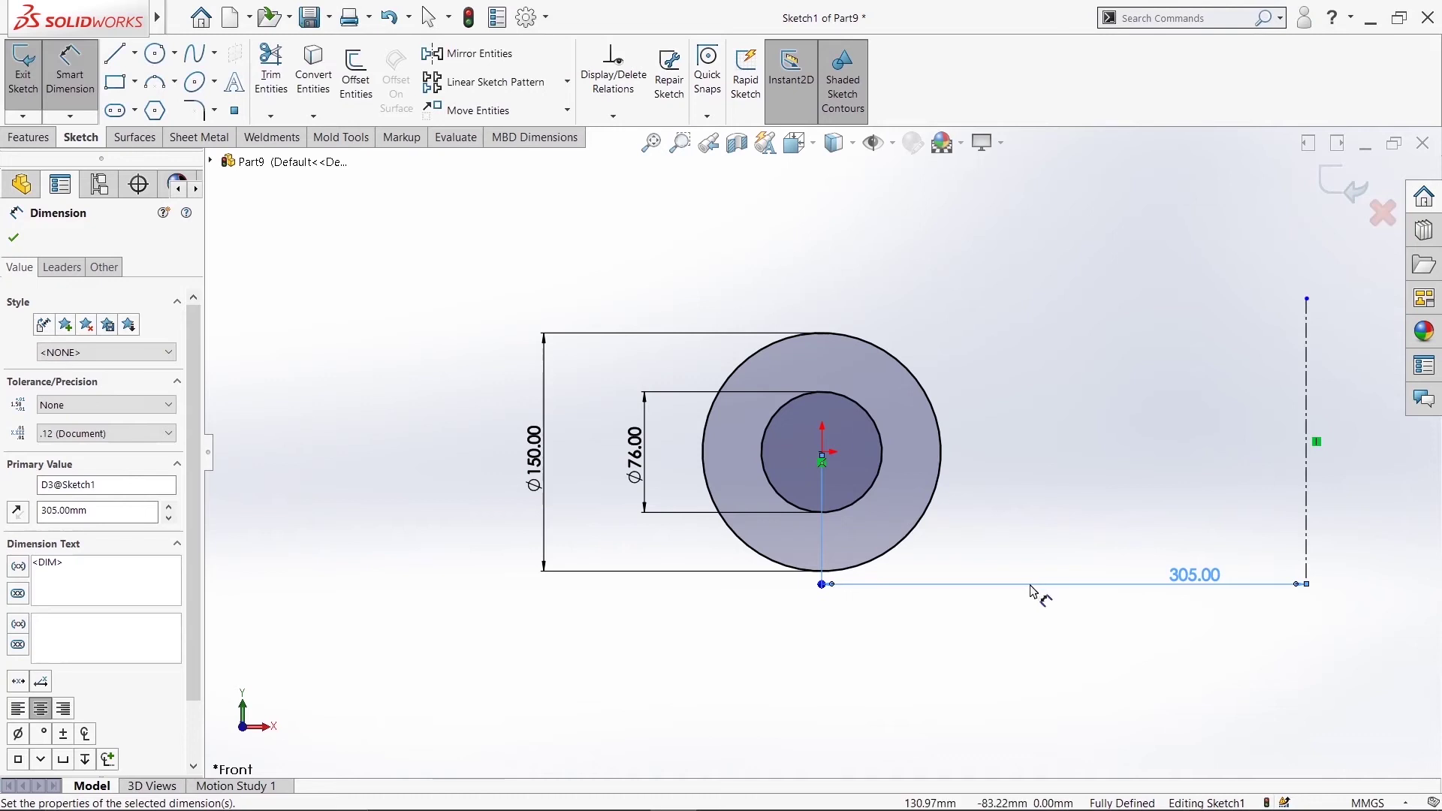
key(z)
click(13, 238)
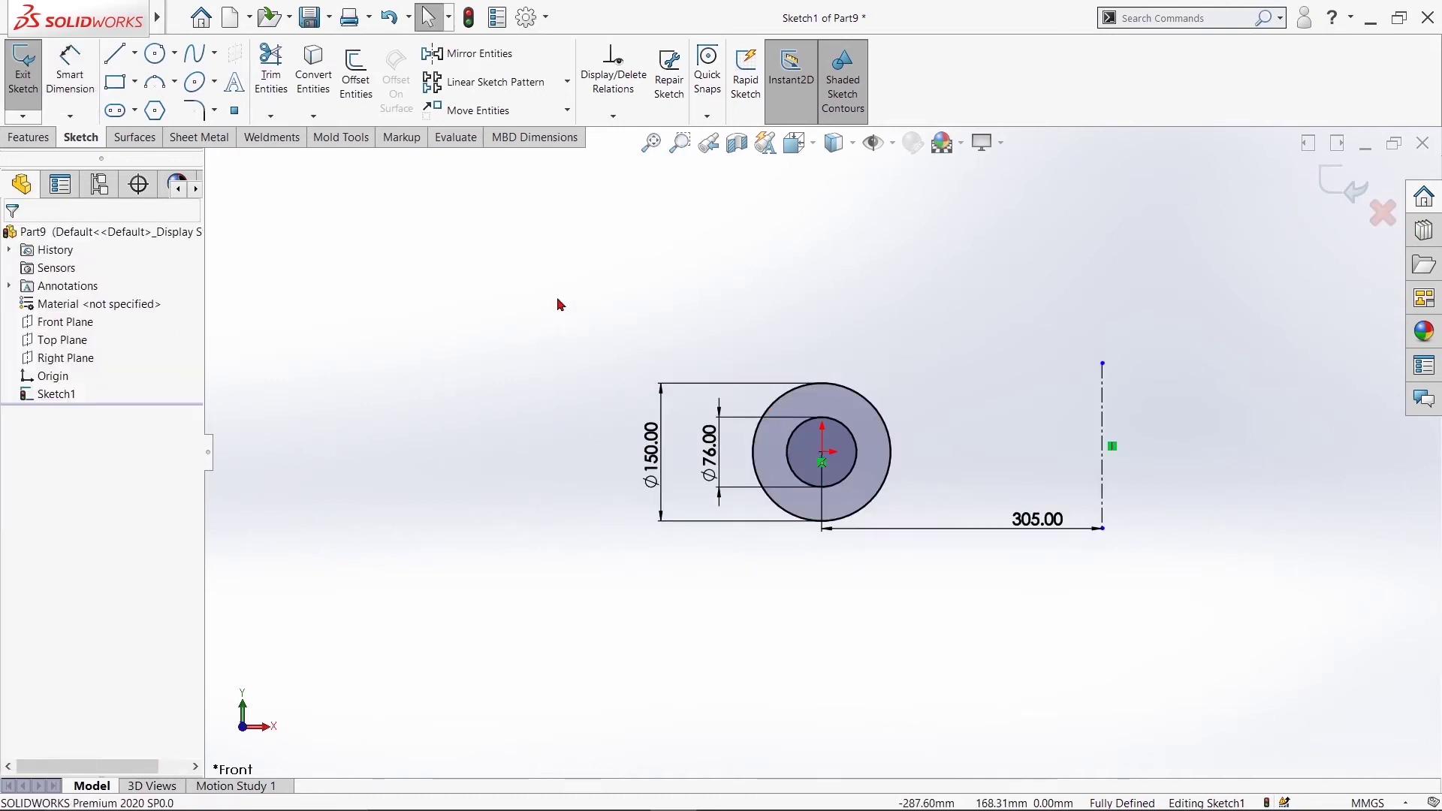
Mirror both circles and their dimensions about the vertical centerline
drag(556, 299, 961, 617)
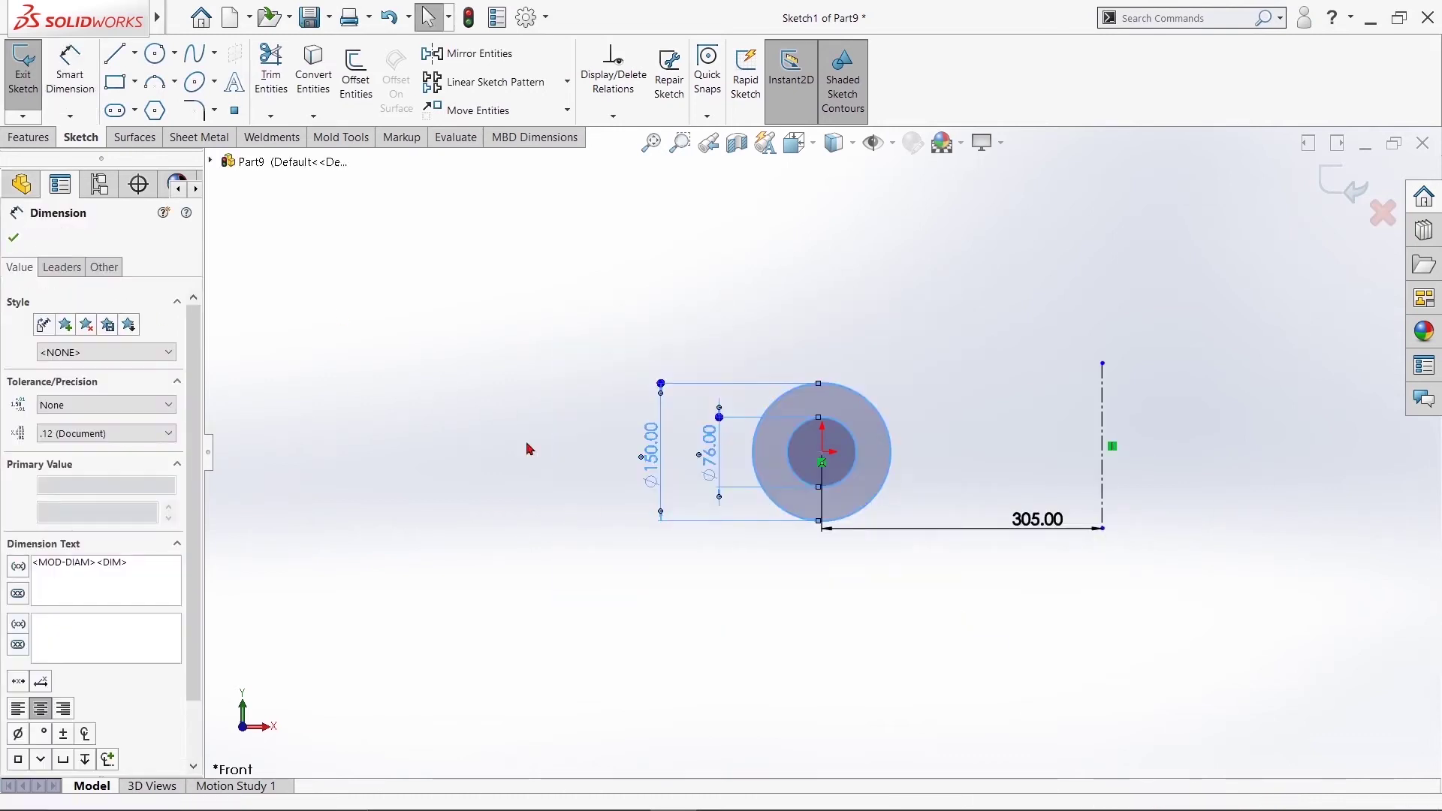
click(473, 53)
click(66, 462)
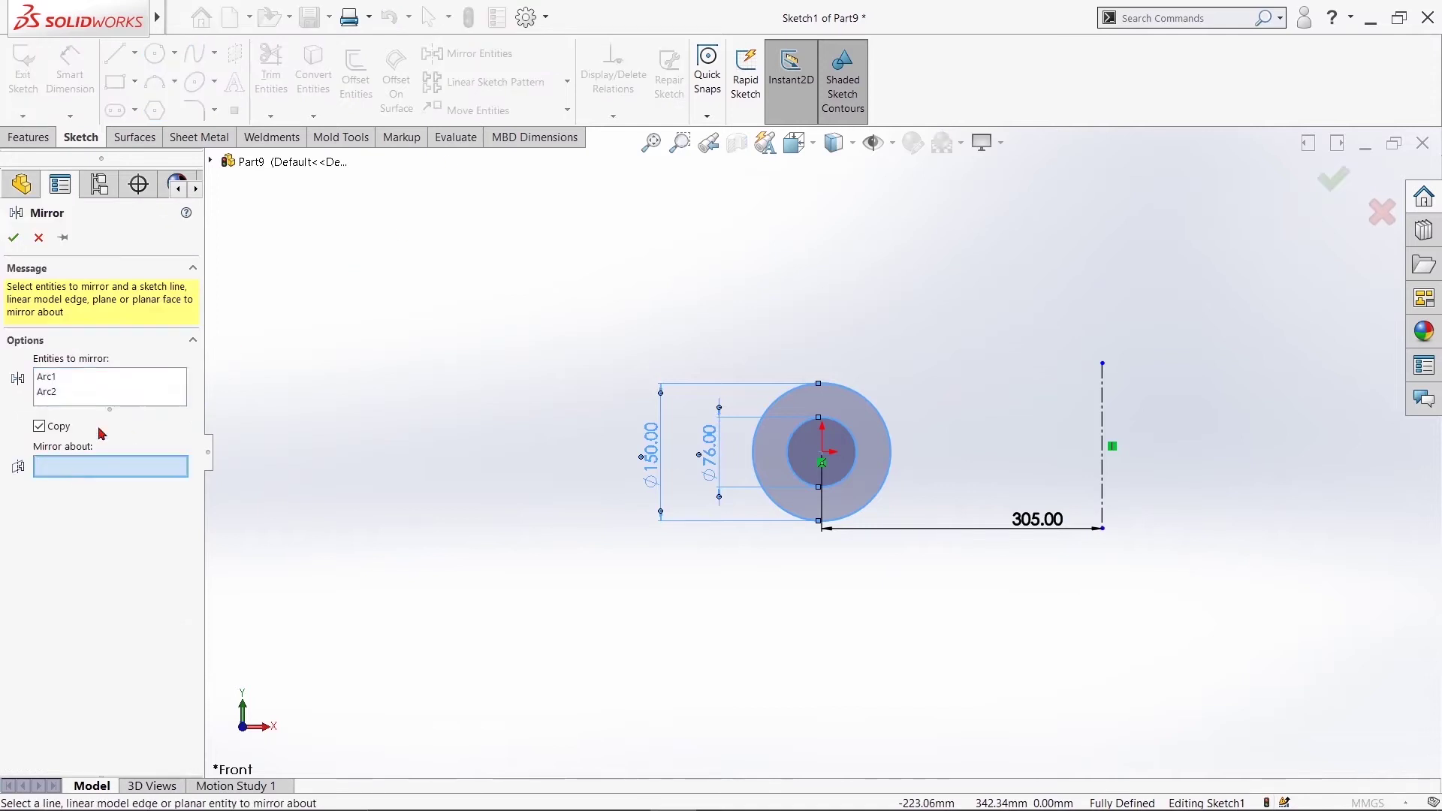
click(1104, 400)
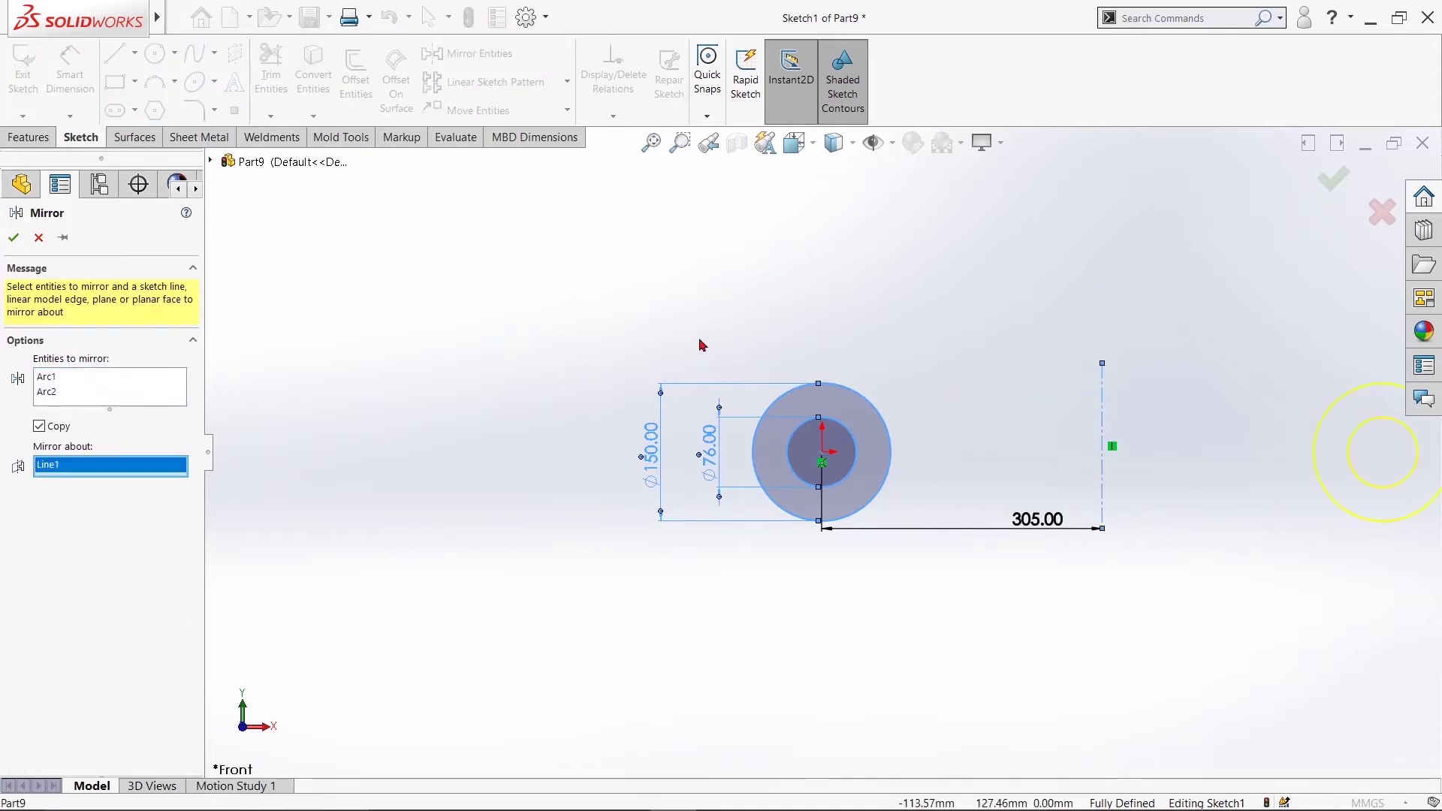
click(14, 238)
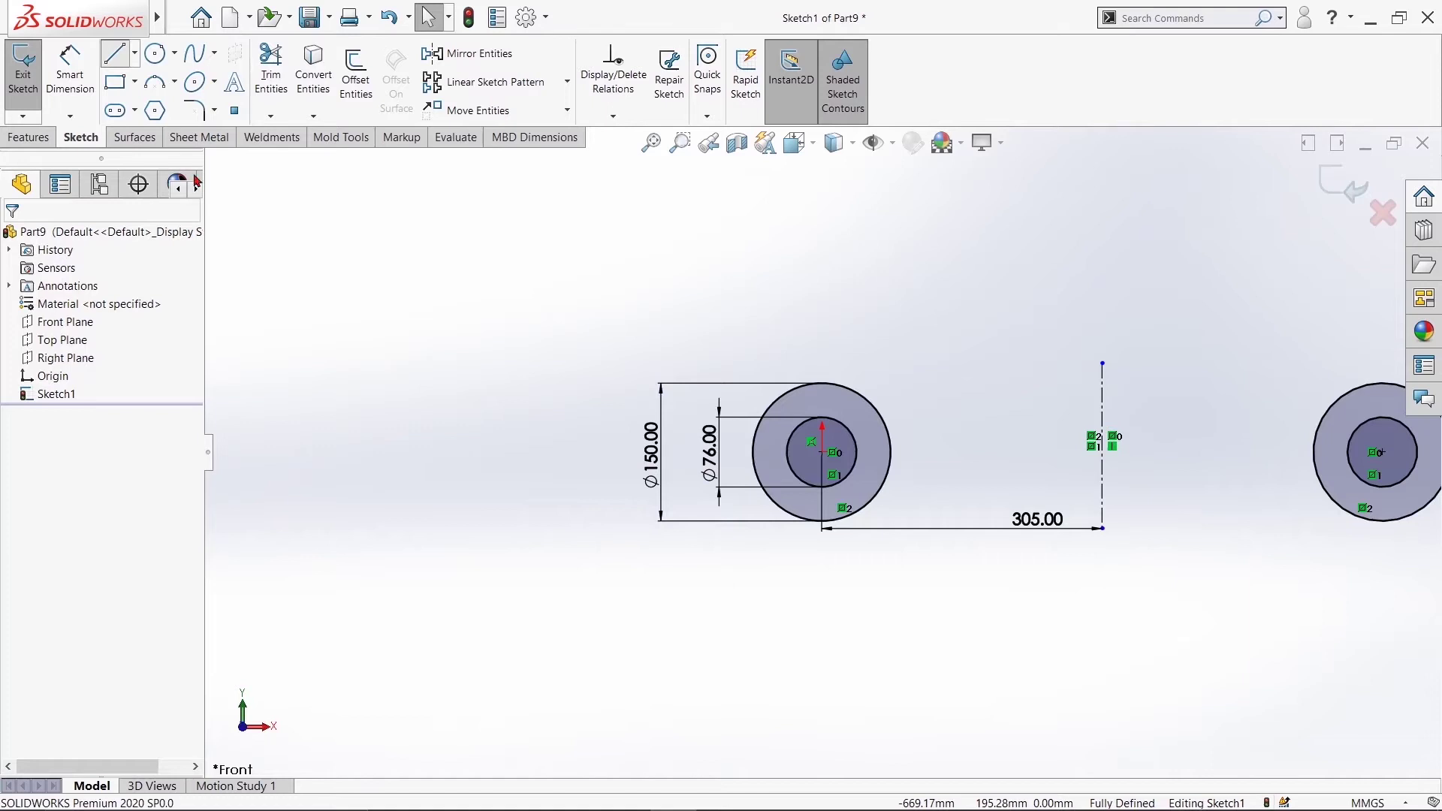
Draw a line joining the bottoms of the left and right circles
key(l)
click(822, 520)
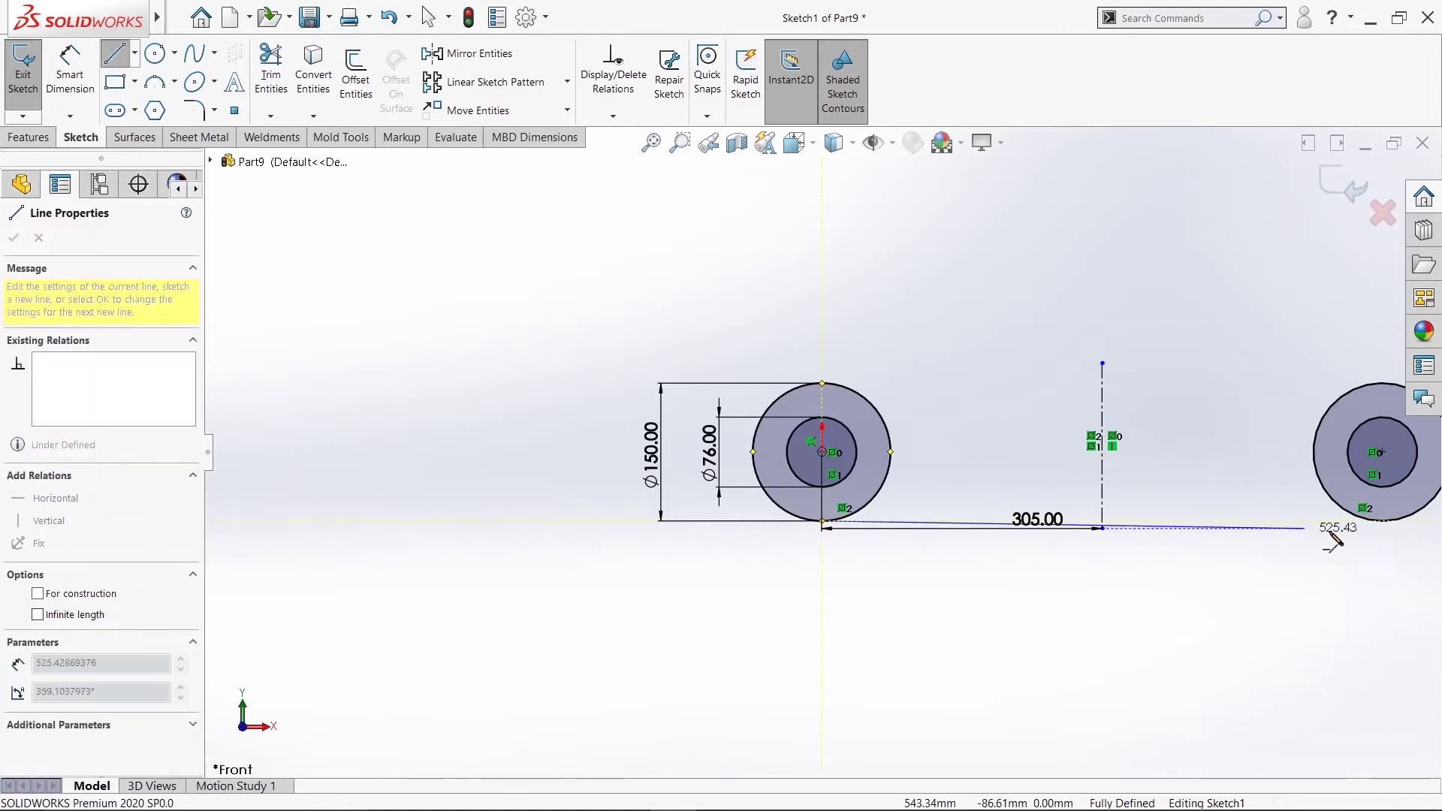
click(1384, 521)
right_click(1383, 521)
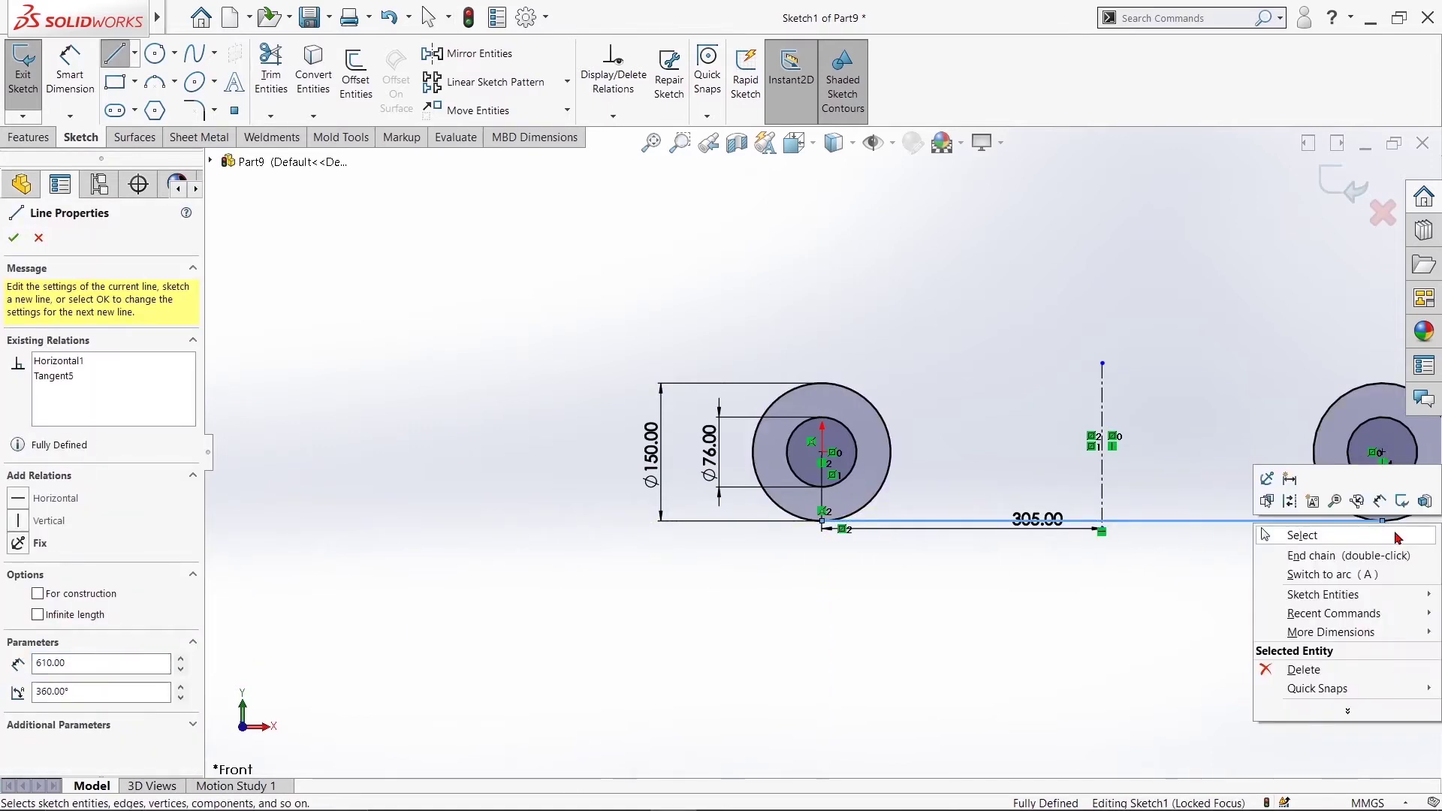
click(1296, 483)
Draw the matching line across the tops of the circles, then orbit to a 3D view
click(115, 53)
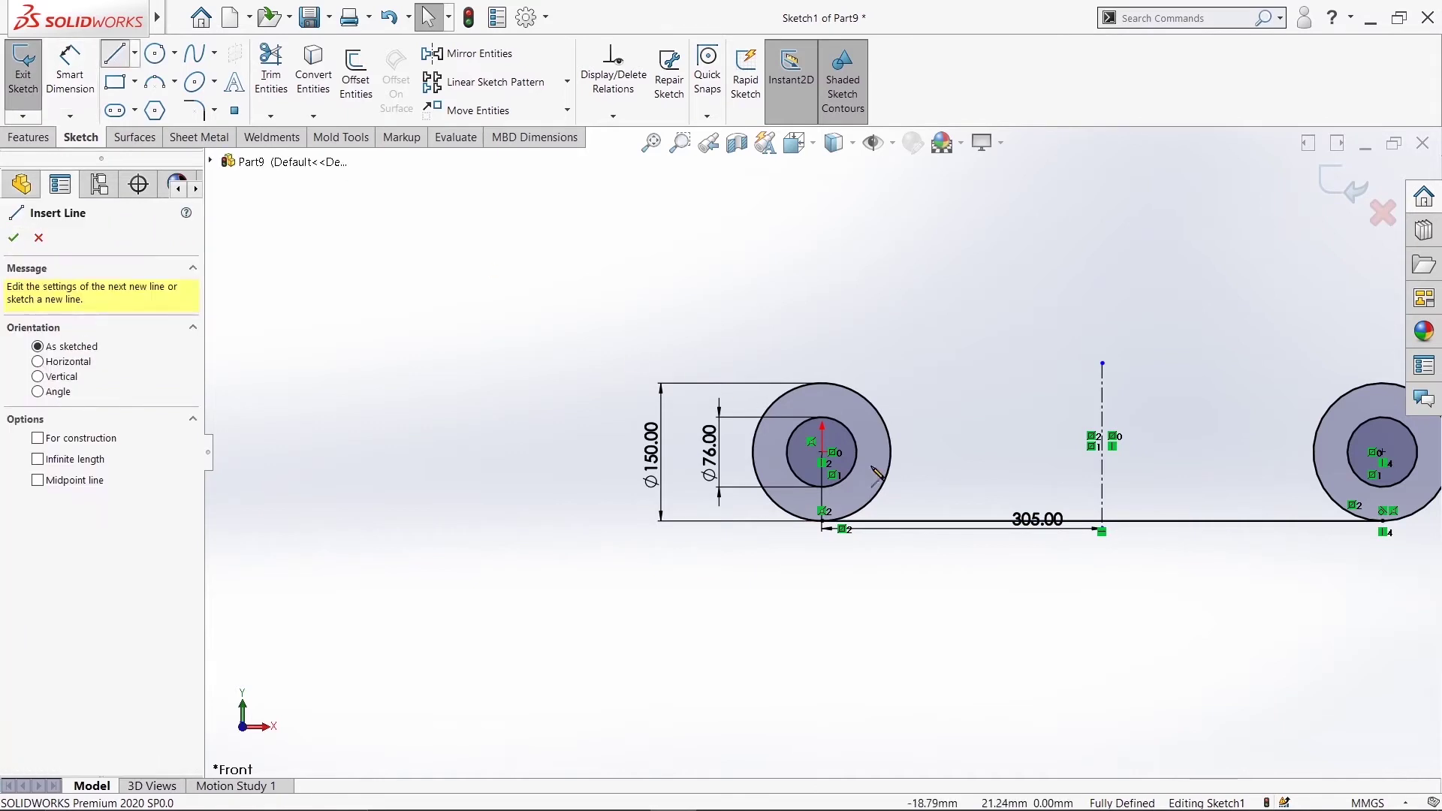
click(823, 384)
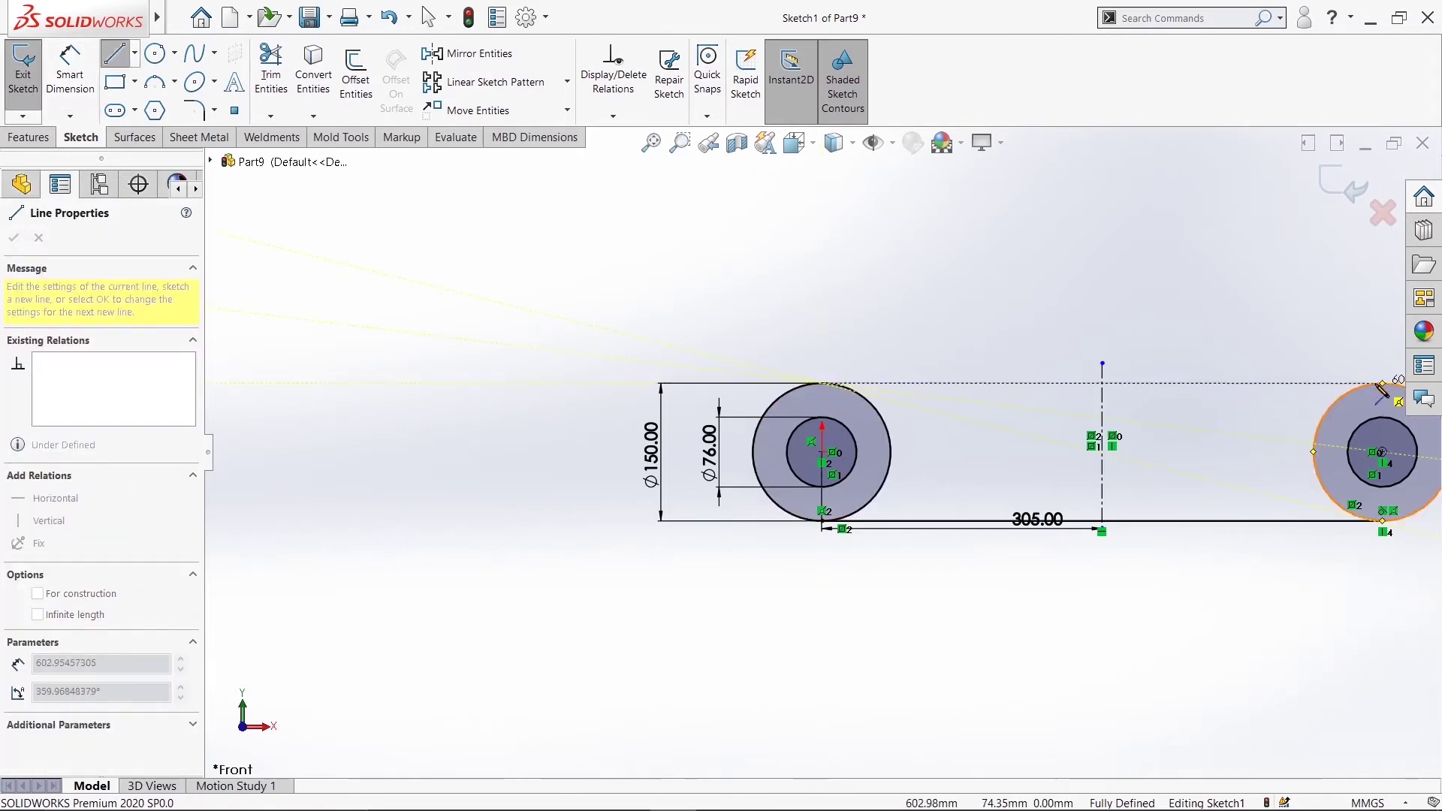
scroll(1276, 395, up, 2)
scroll(1201, 409, up, 3)
scroll(1001, 426, down, 6)
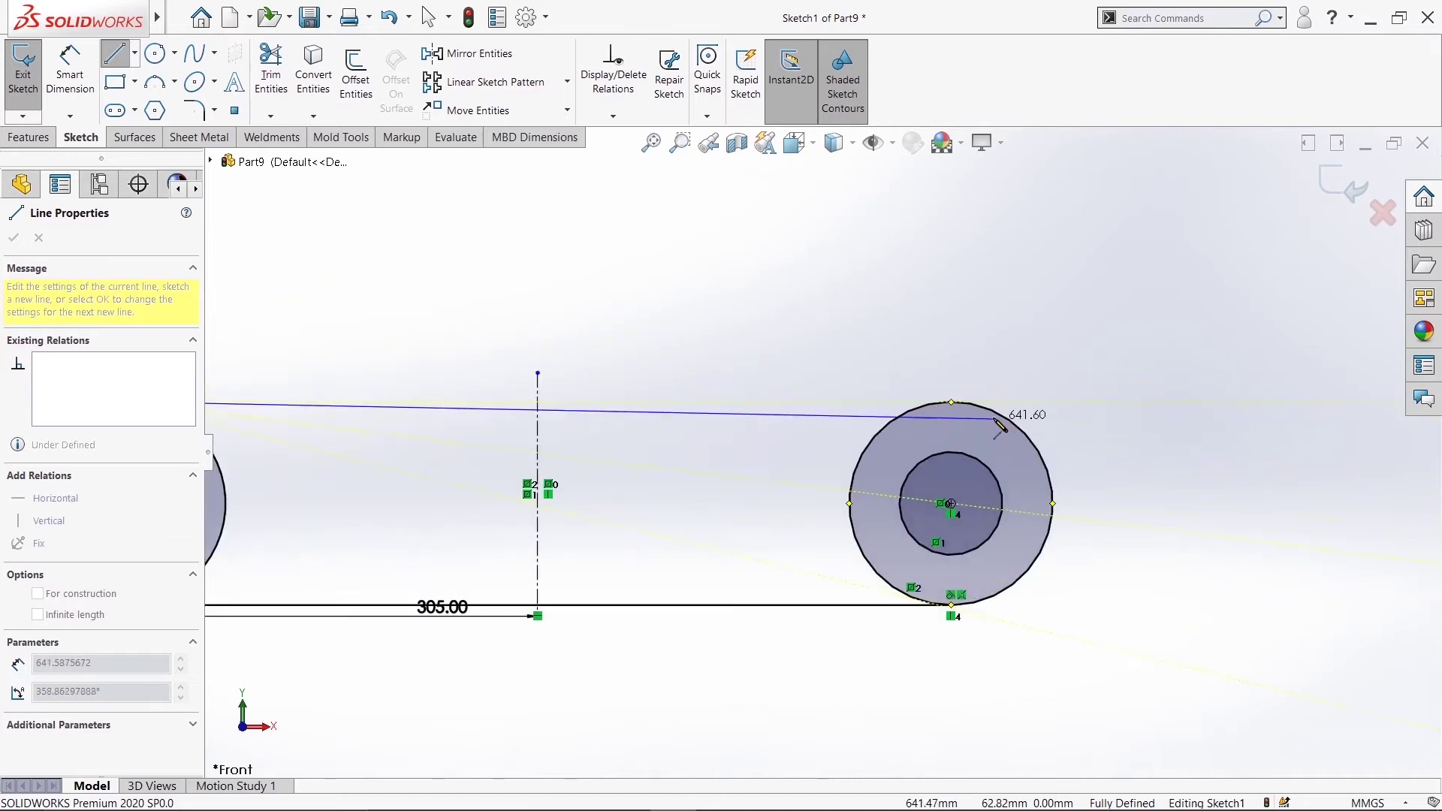
click(952, 404)
right_click(953, 406)
click(969, 439)
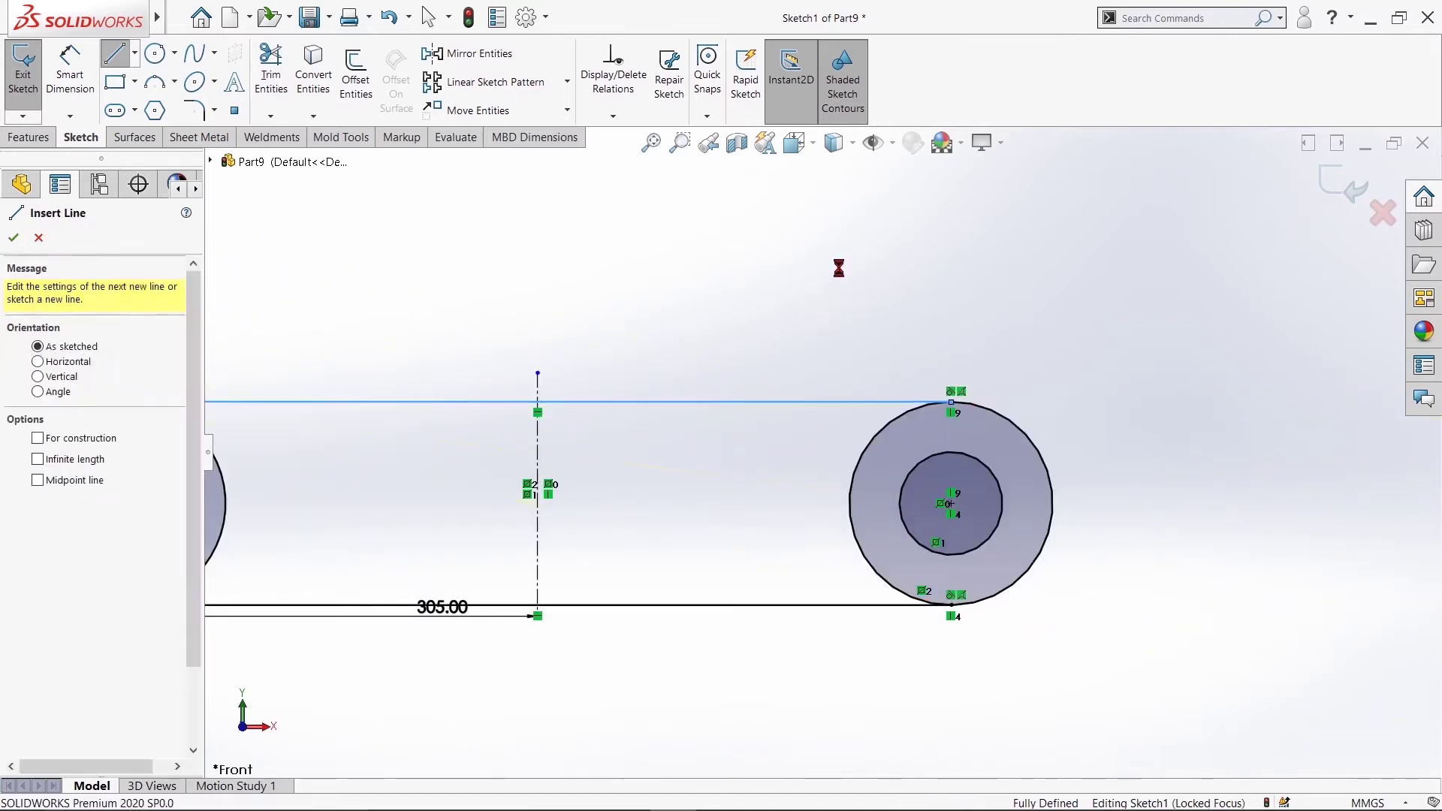
key(Escape)
key(z)
middle_drag(850, 283, 777, 333)
Extrude the left and right ring regions 53 mm with a Mid Plane end condition
click(28, 137)
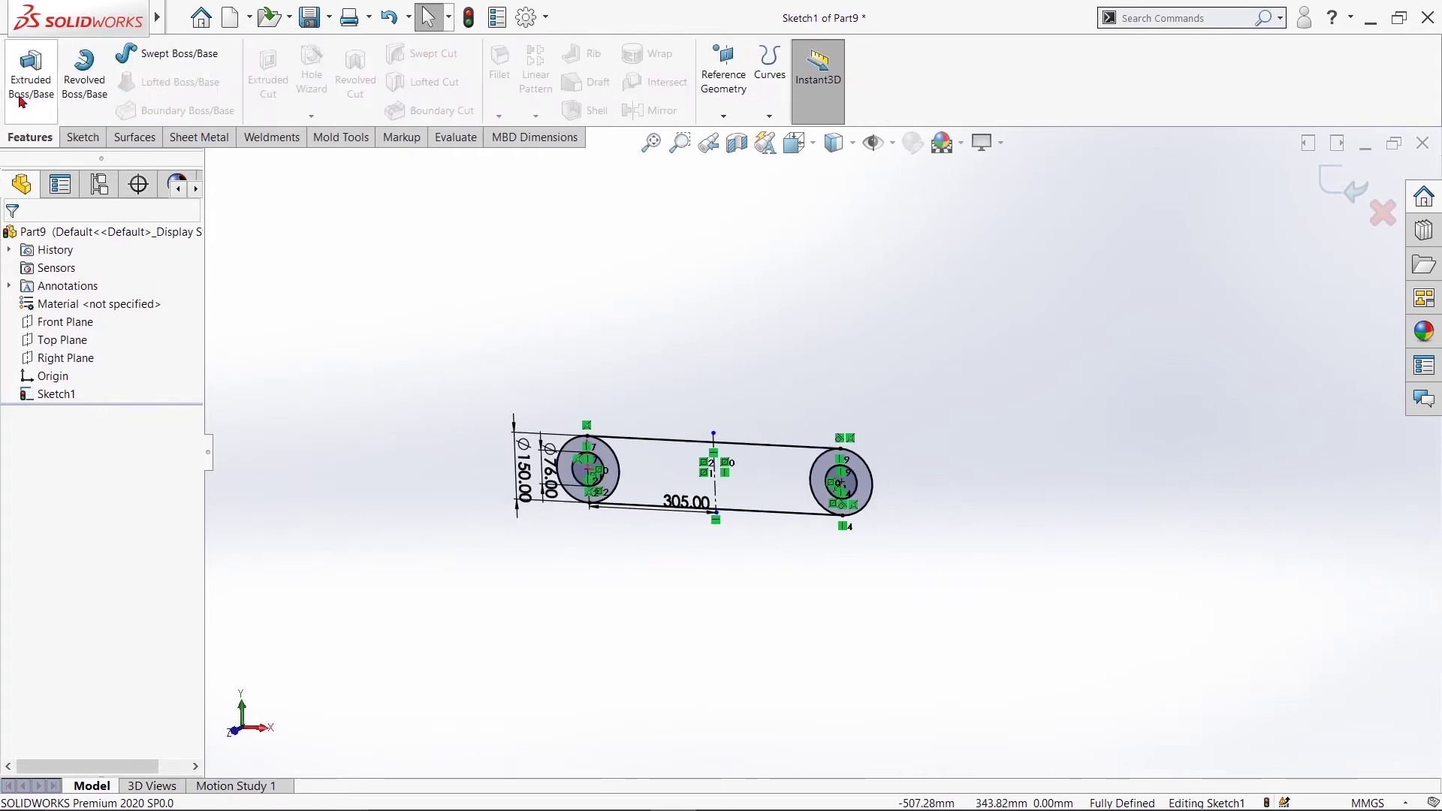
click(31, 75)
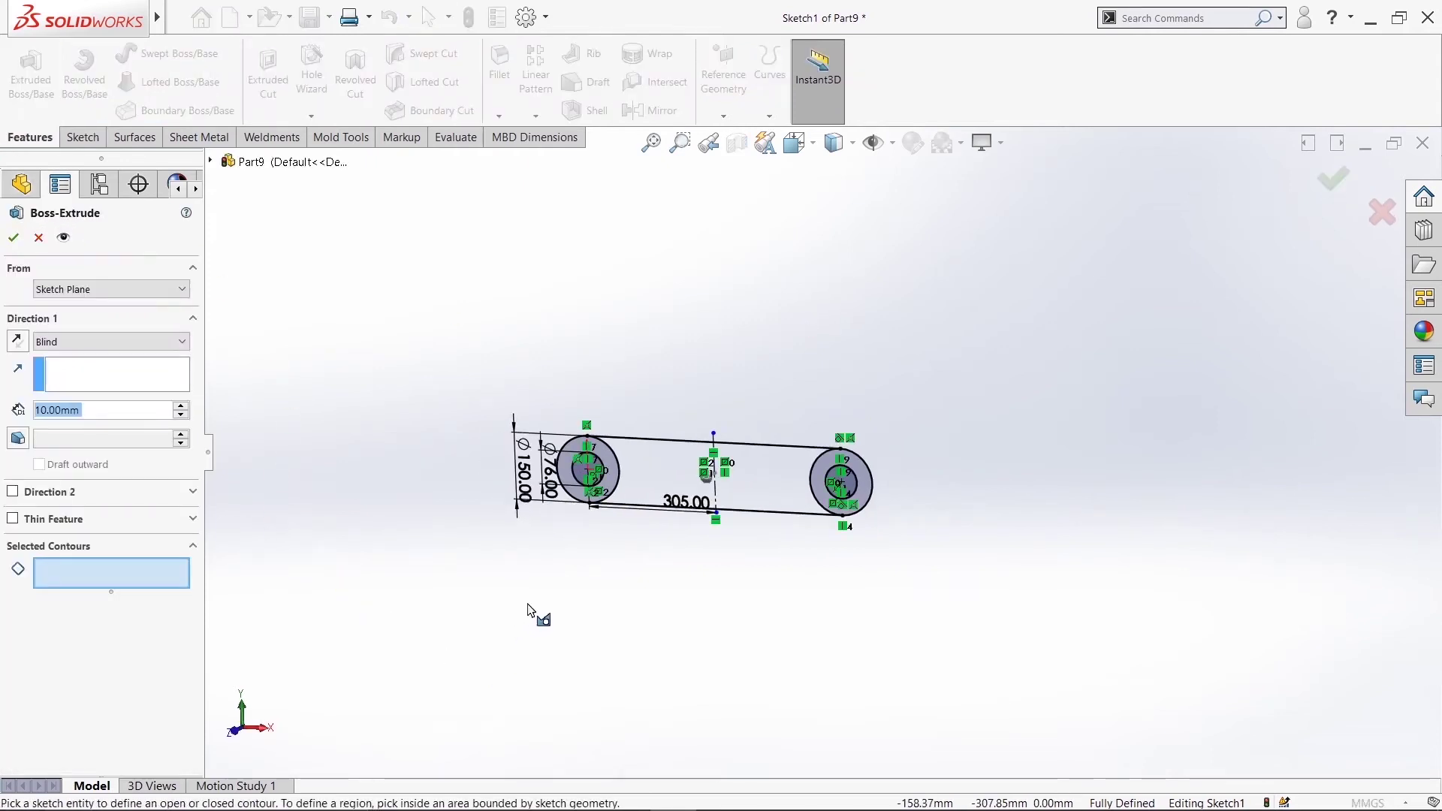
scroll(529, 610, down, 2)
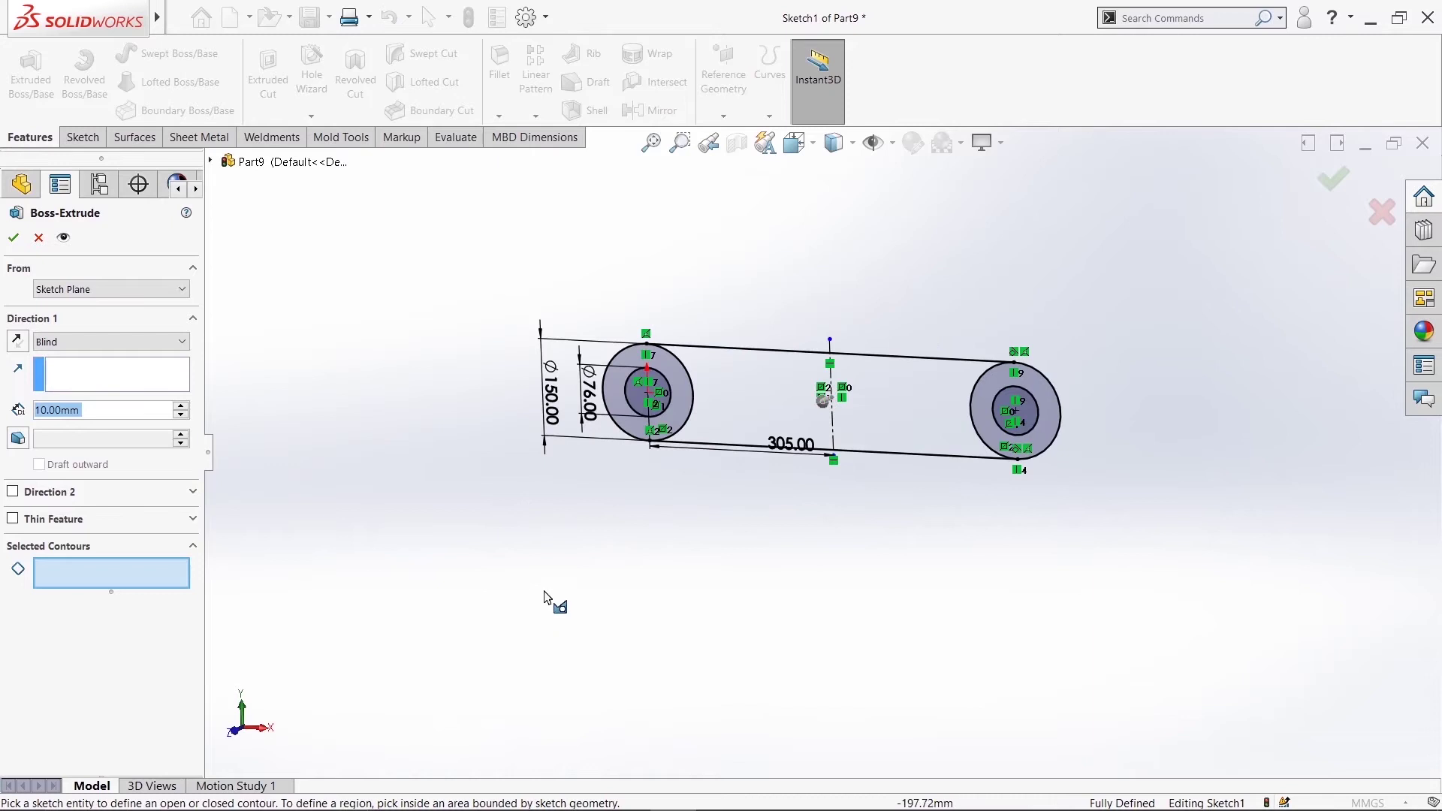
click(655, 364)
click(1046, 412)
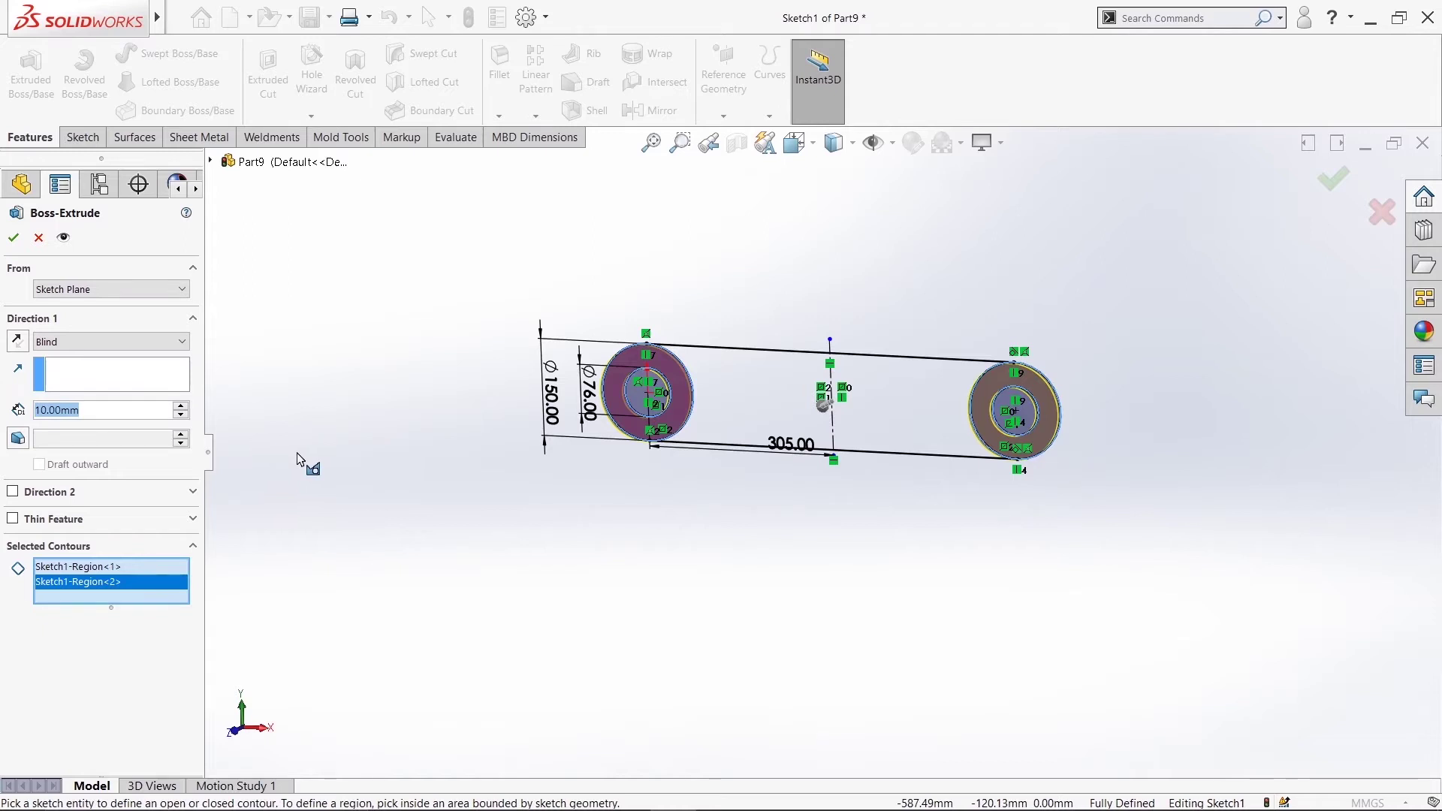
text(53)
key(Return)
click(121, 341)
click(127, 423)
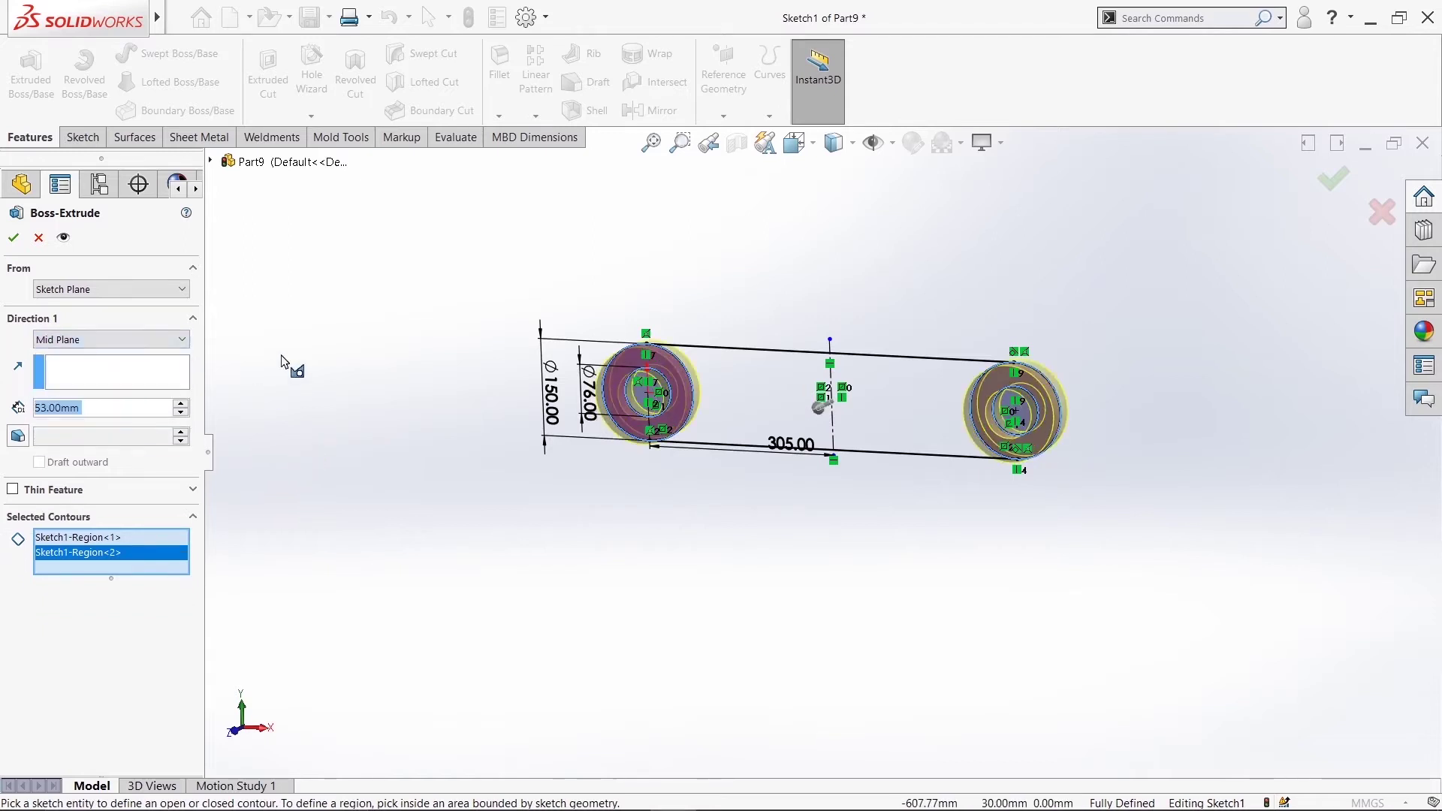
middle_drag(390, 354, 344, 386)
Confirm the ring bosses and extrude Sketch1's two web regions 41 mm mid-plane
click(12, 239)
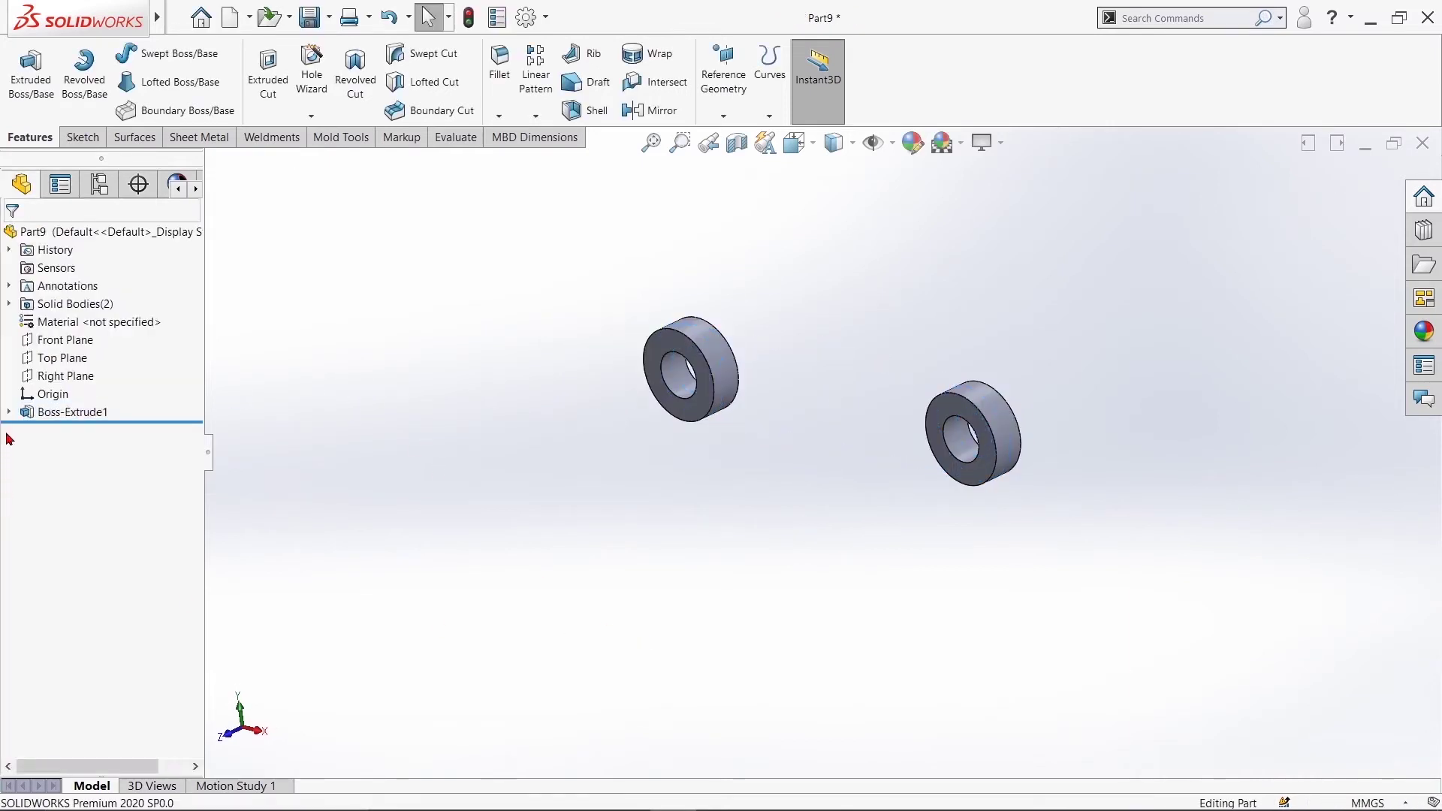
click(9, 413)
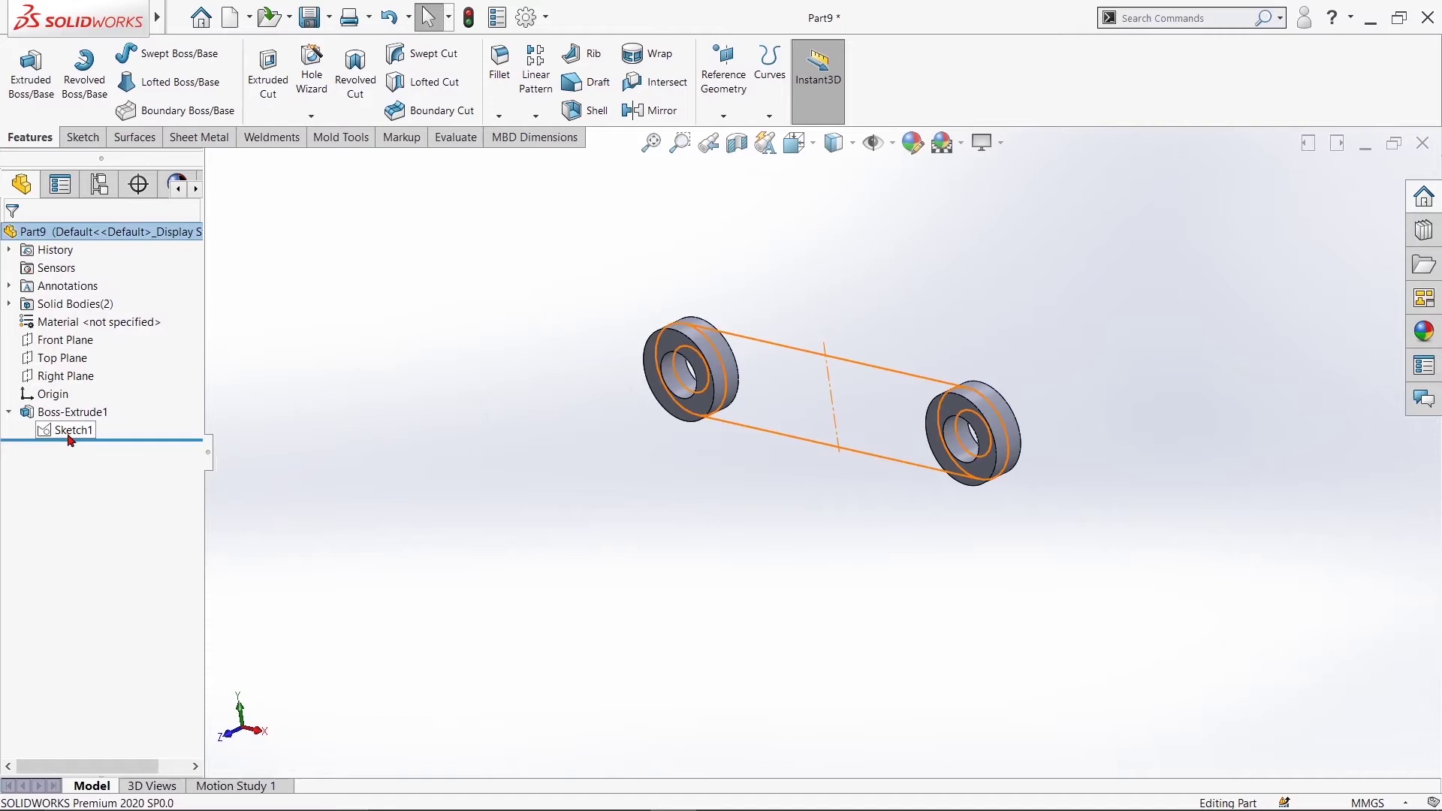
click(71, 432)
click(30, 75)
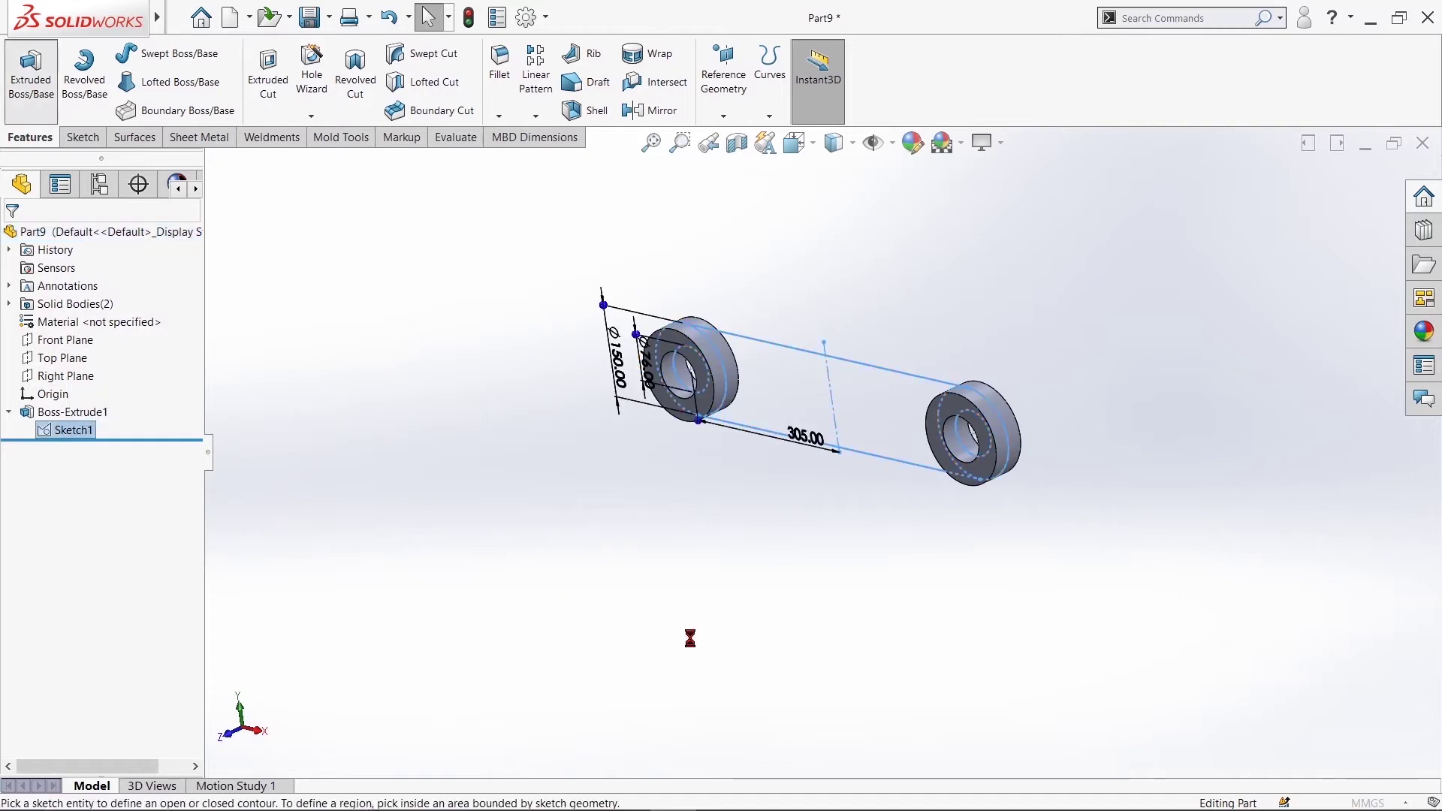
click(115, 341)
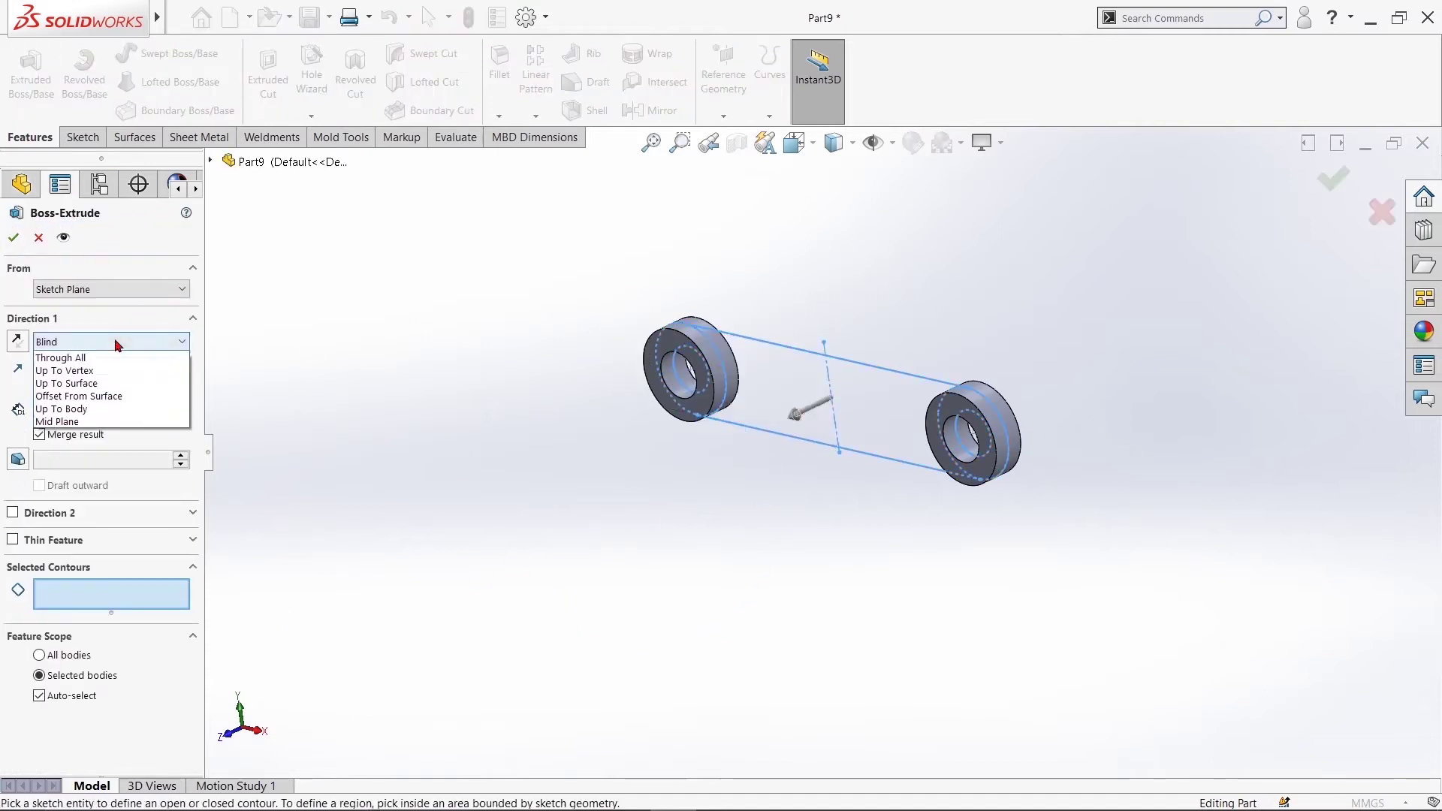
click(113, 434)
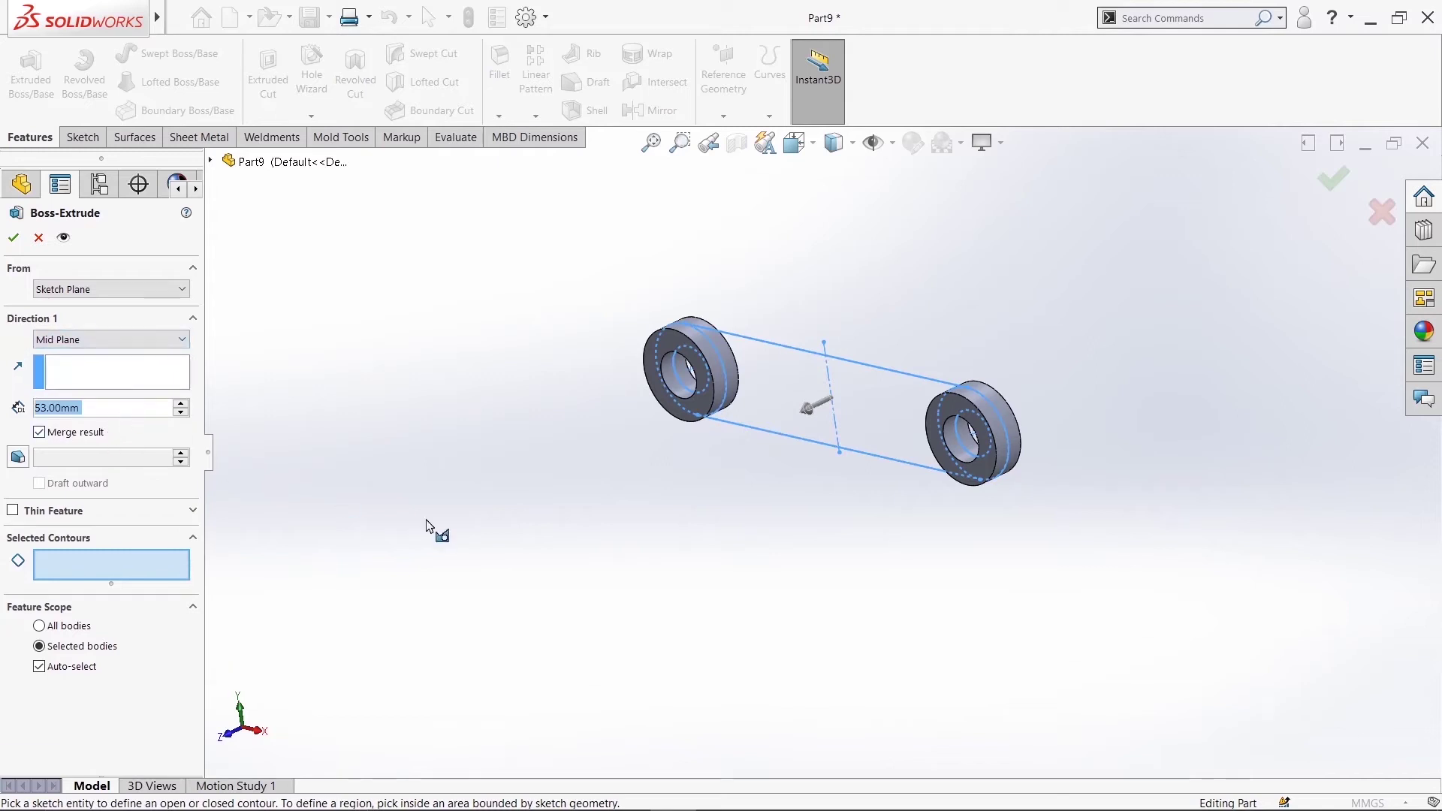
text(41)
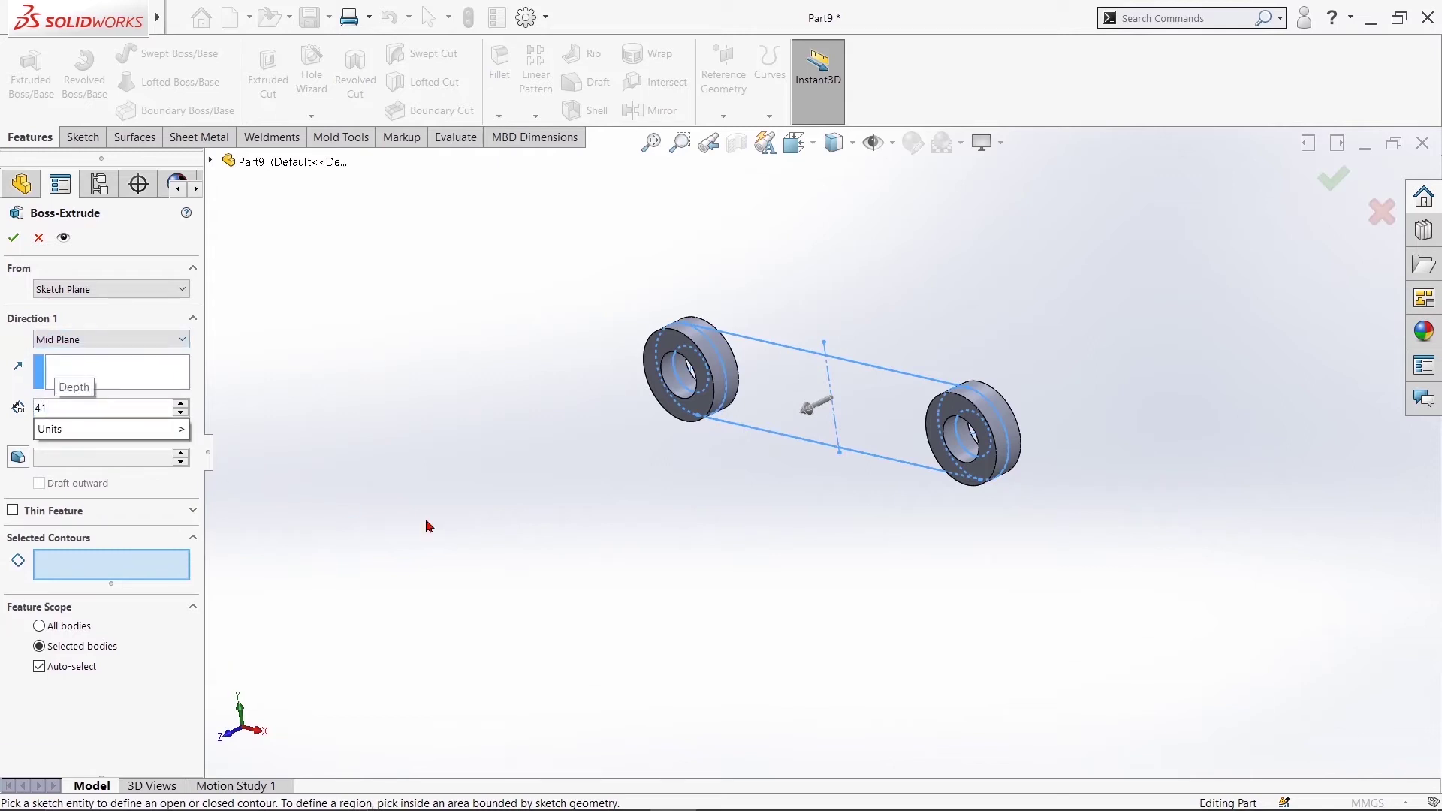
key(Return)
click(785, 404)
click(876, 399)
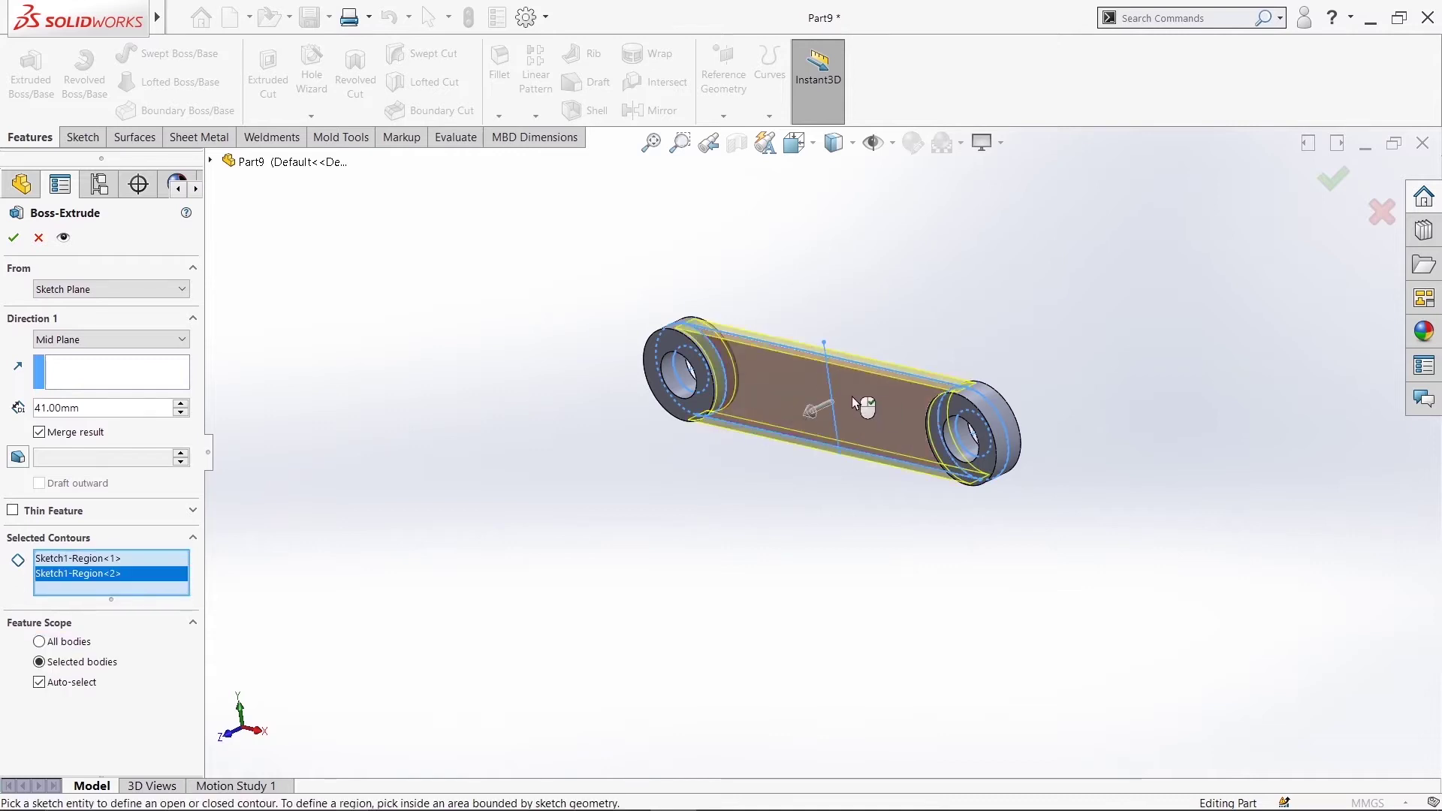
click(13, 237)
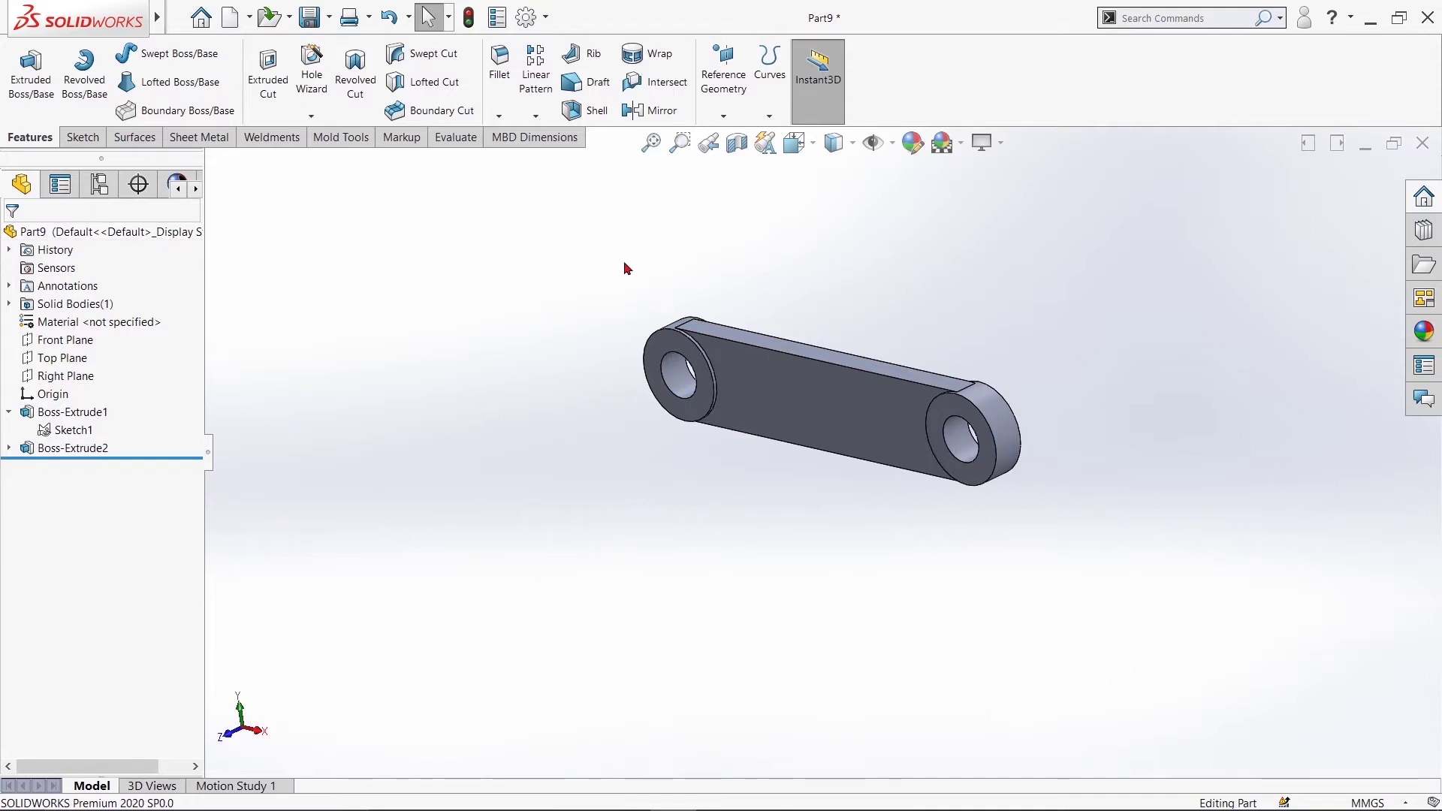
Orbit to a diagonal view and select the near end face of the boss
middle_drag(595, 277, 465, 282)
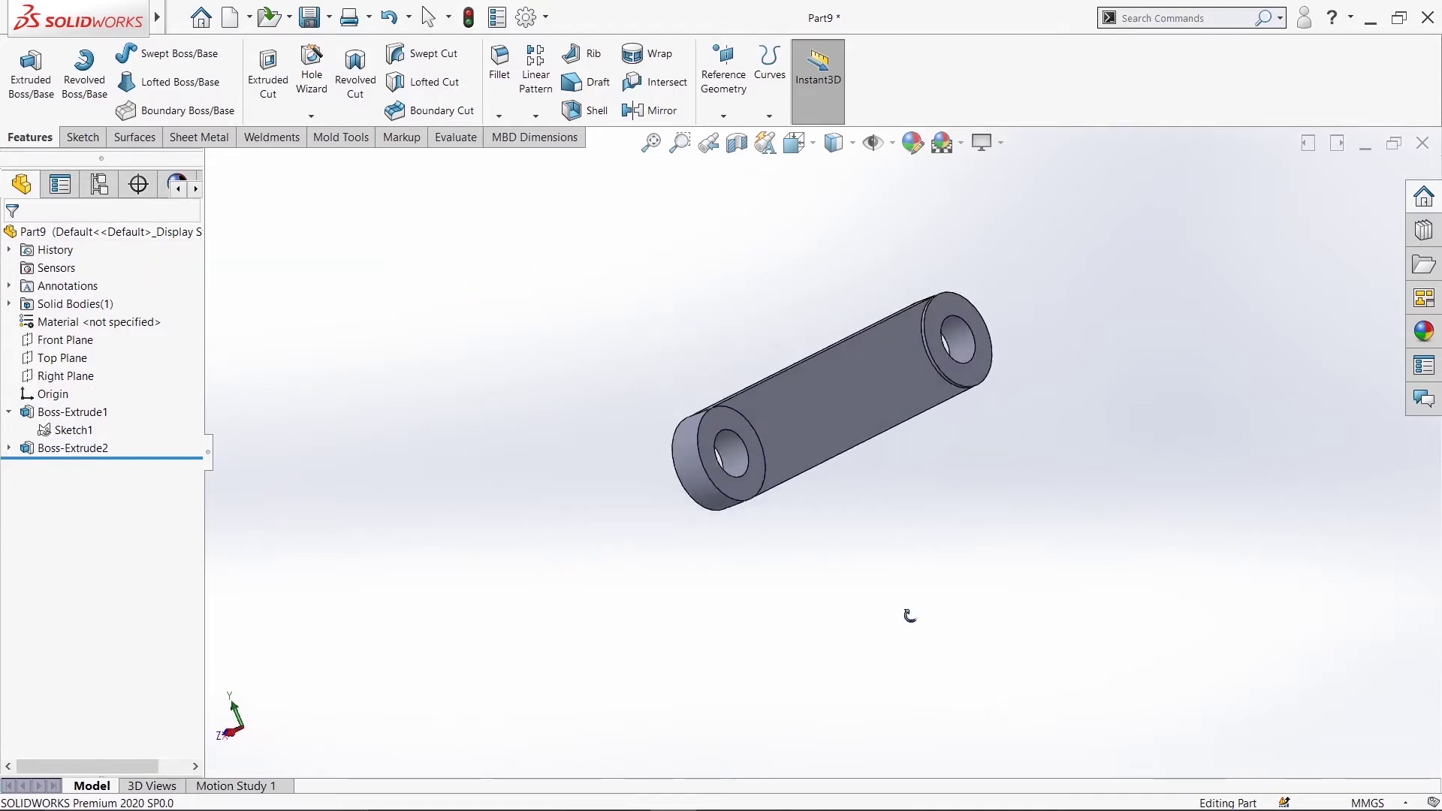
middle_drag(911, 615, 742, 524)
click(725, 479)
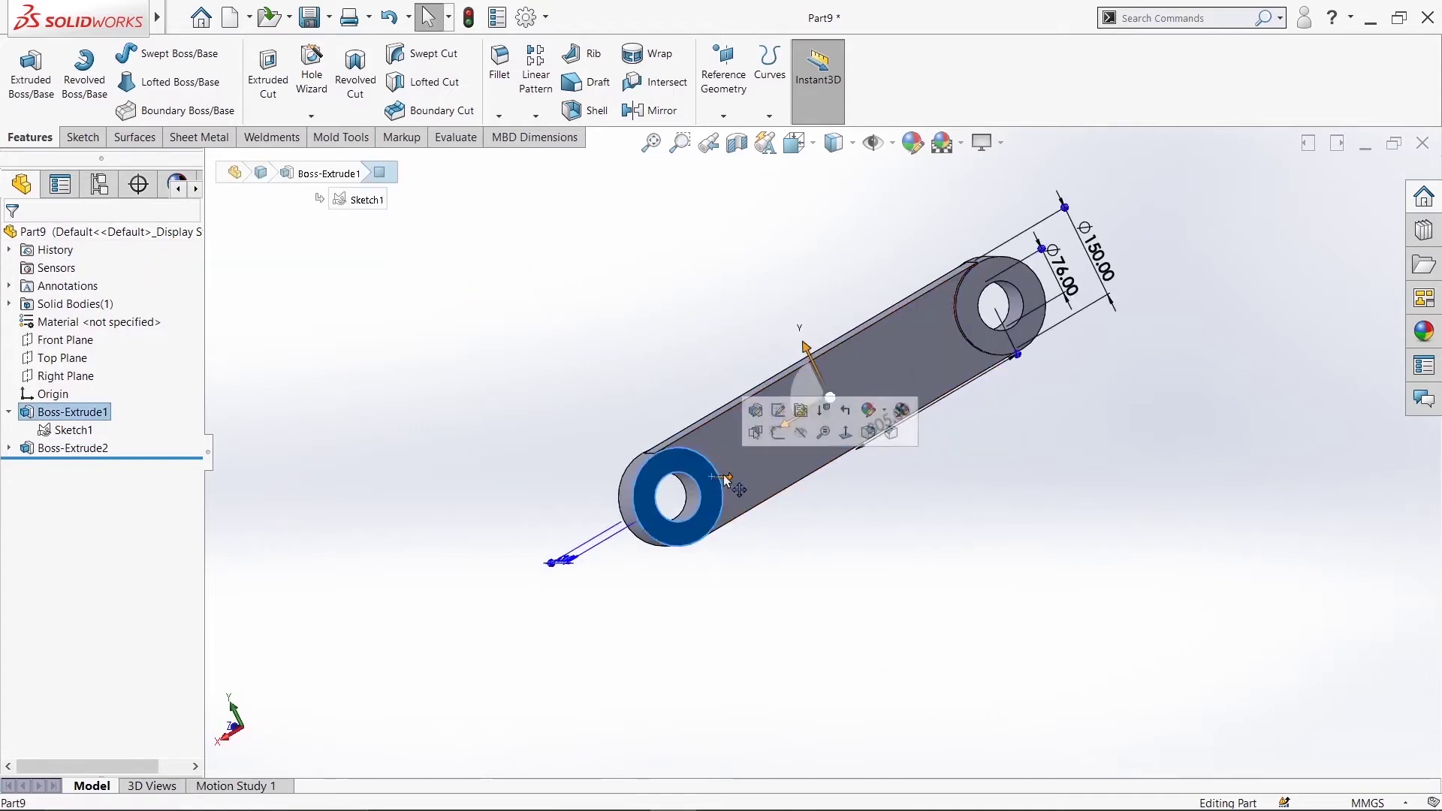
Sketch on the end face and convert the hole's edge into the sketch
click(780, 433)
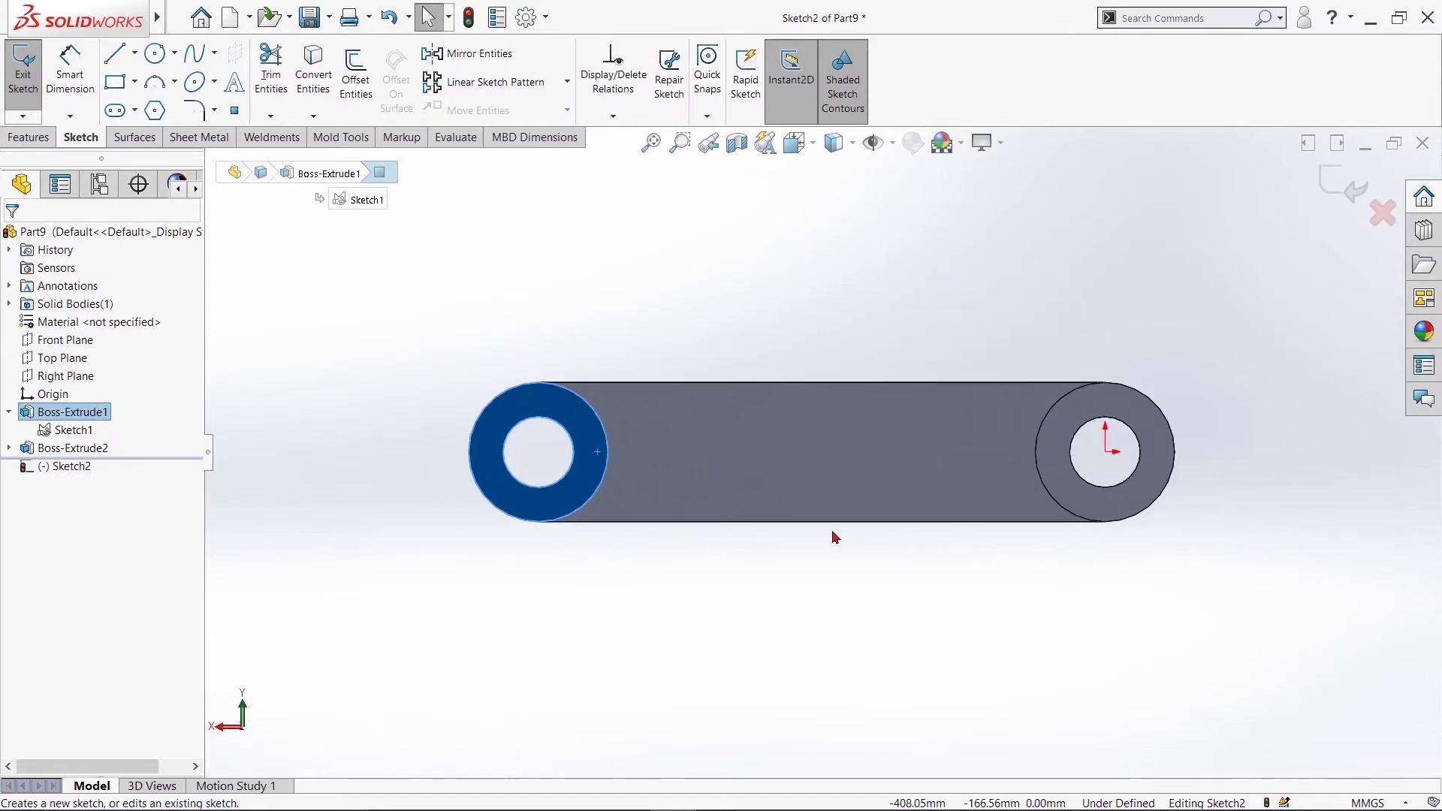
click(313, 75)
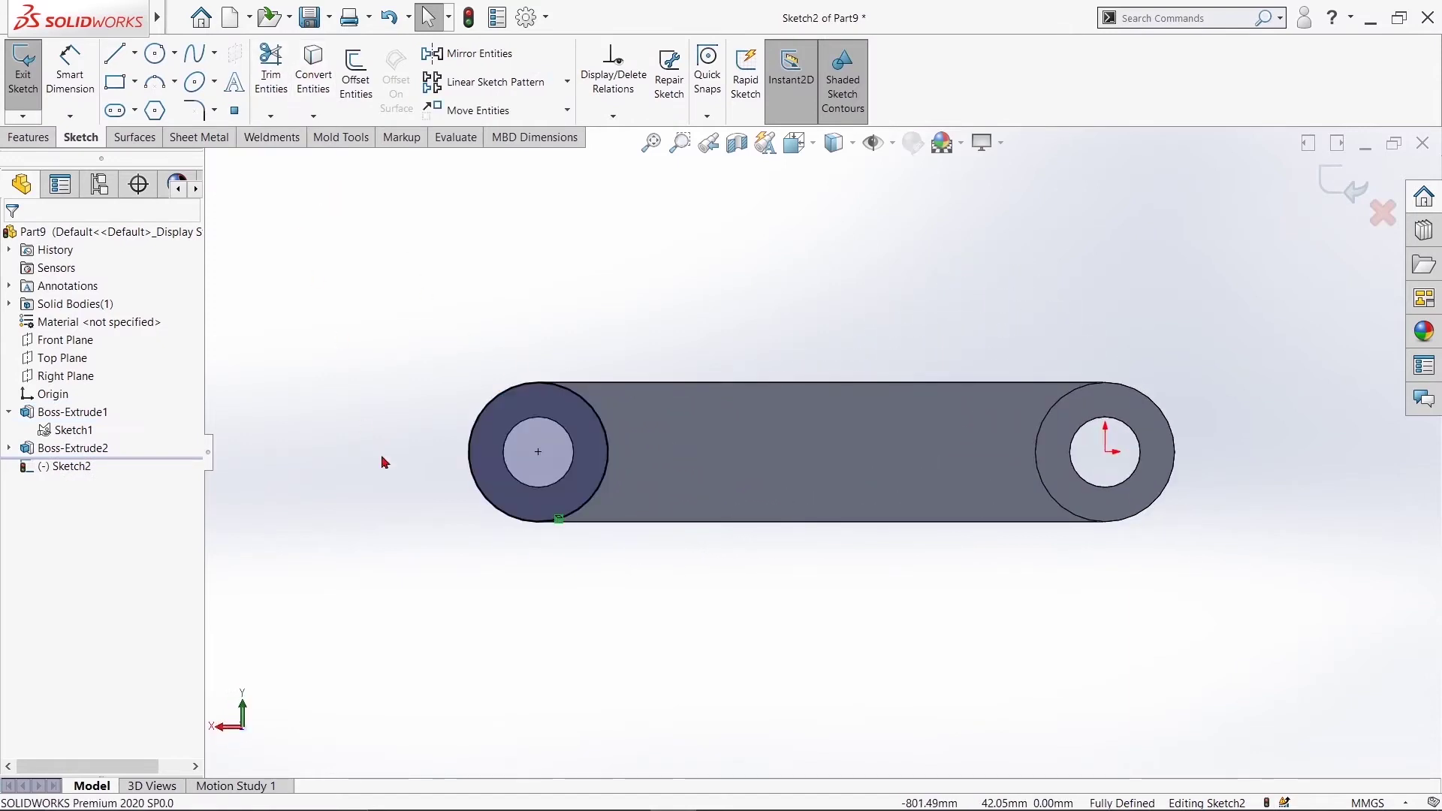
click(520, 481)
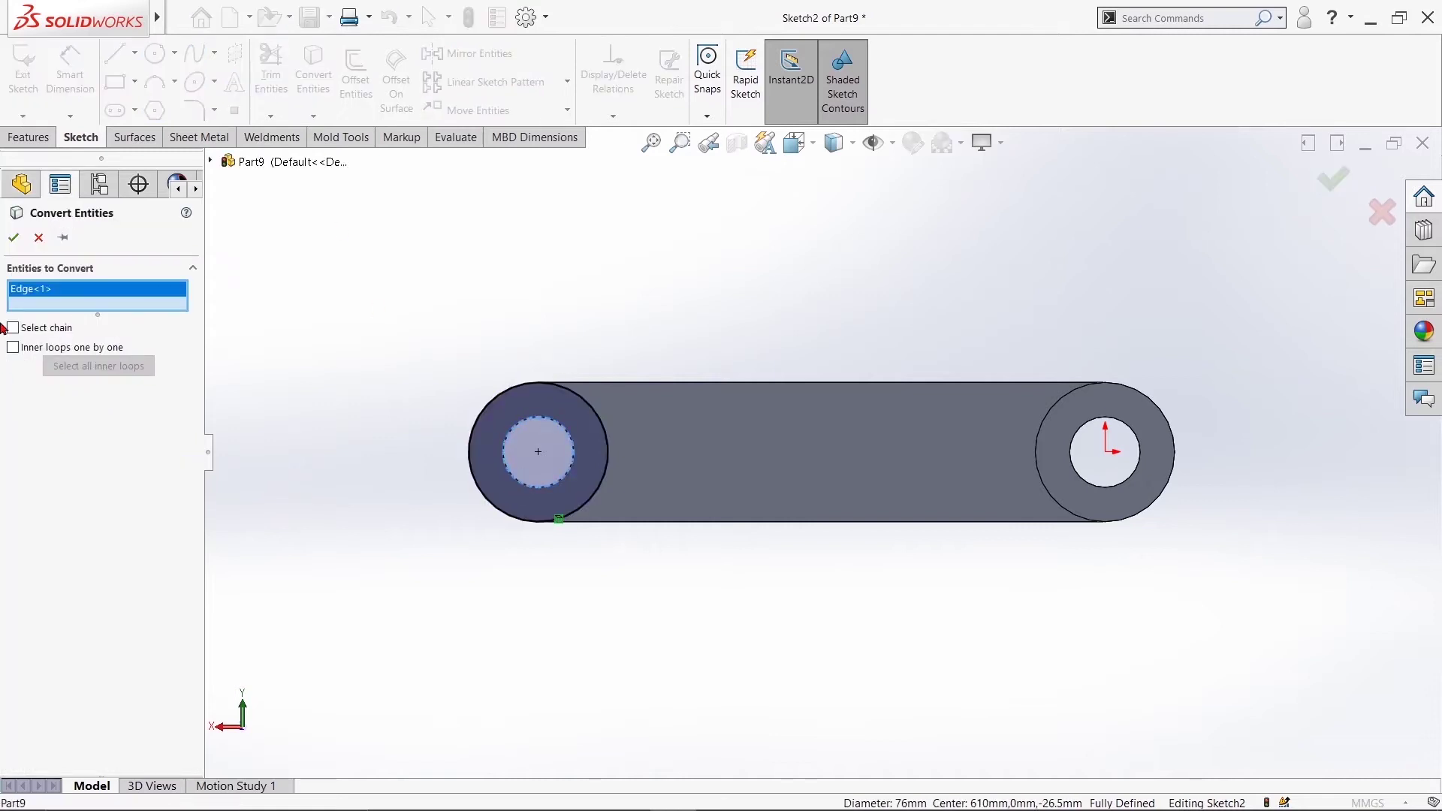
click(14, 237)
Extrude the converted edge 253 mm (306-53) as Boss-Extrude3
click(28, 137)
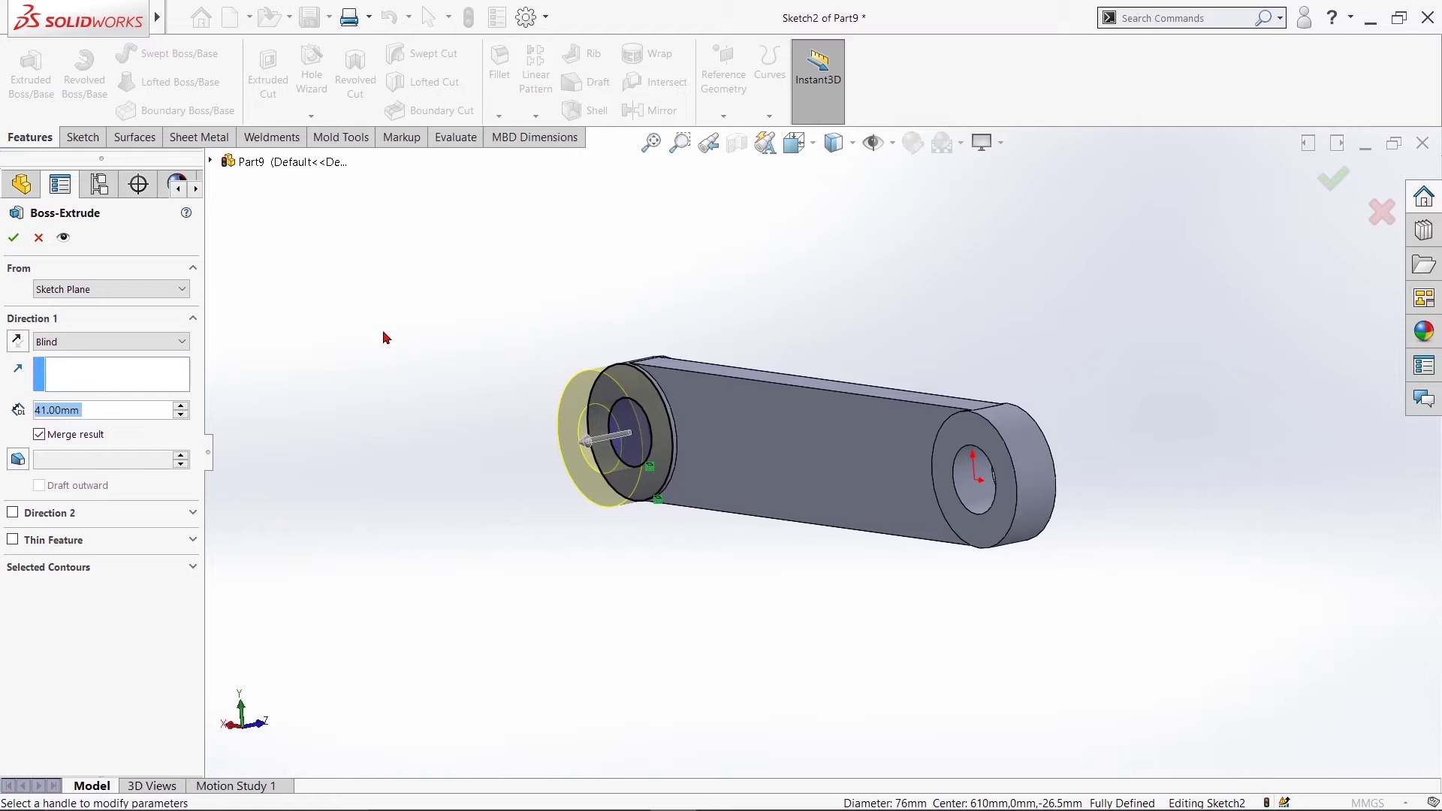
text(306-53)
key(Return)
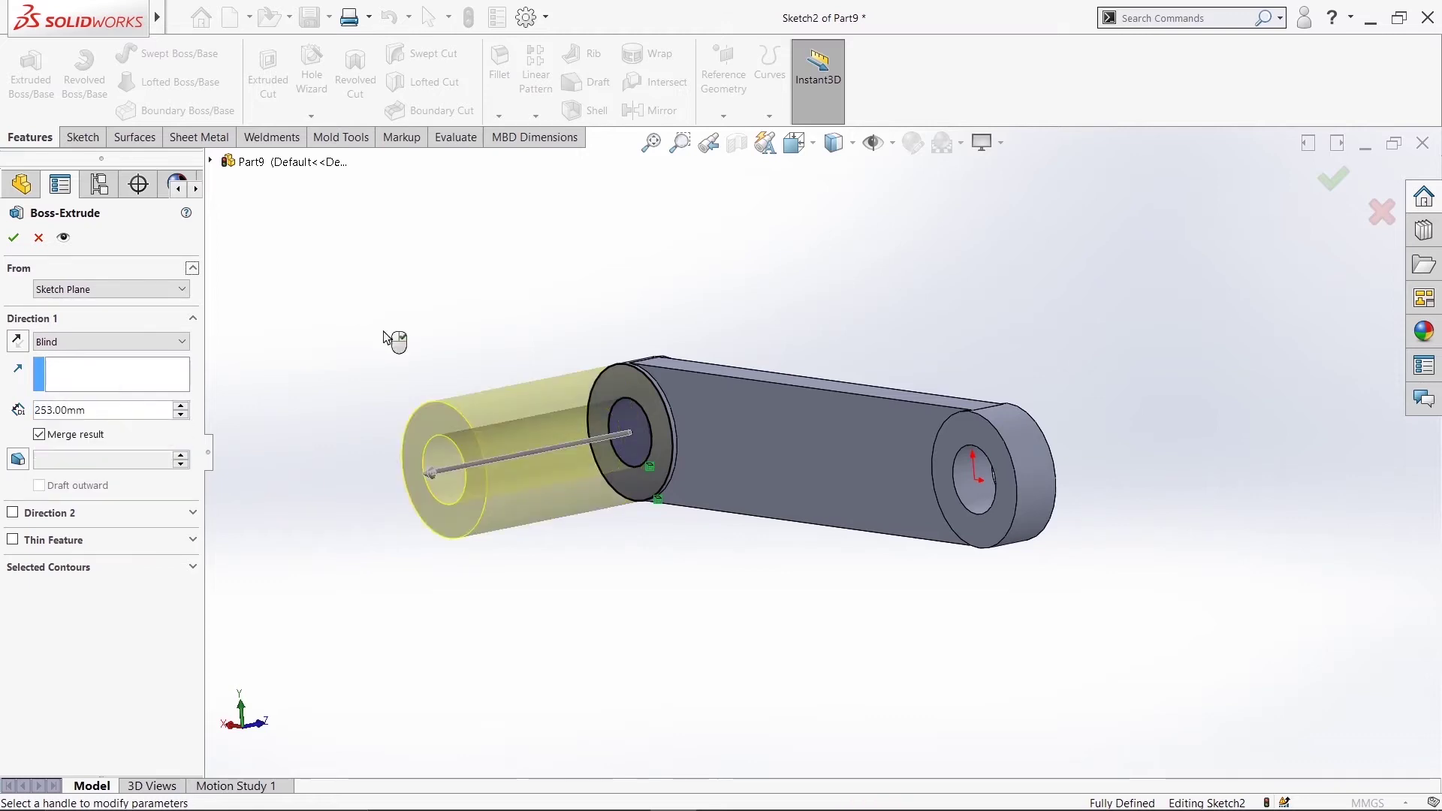
click(13, 237)
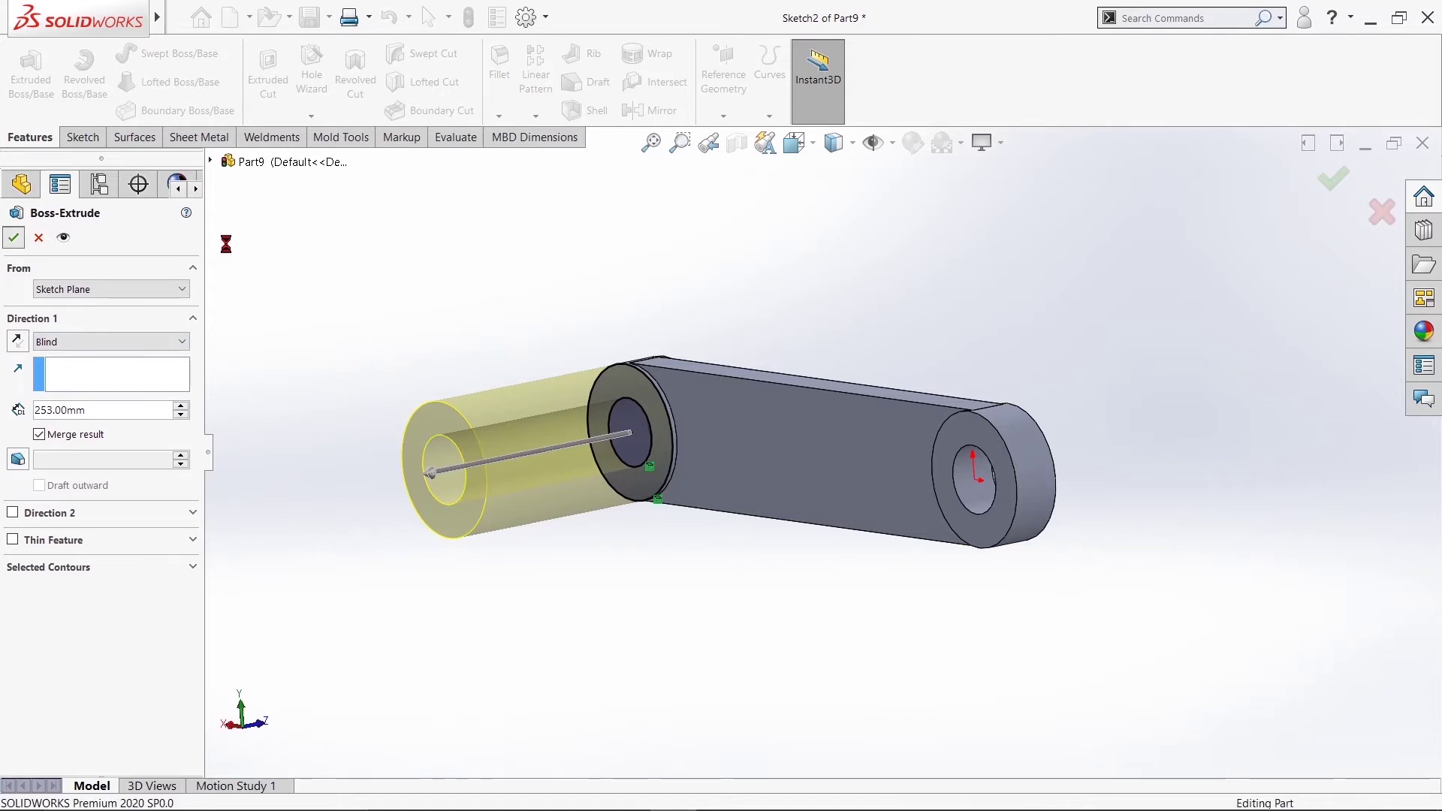
Create Plane1 offset 153 mm (306/2) from the cylinder's end face, flipped inward
click(461, 289)
mouse_move(593, 205)
middle_down()
mouse_move(649, 222)
mouse_move(624, 251)
middle_up()
click(726, 119)
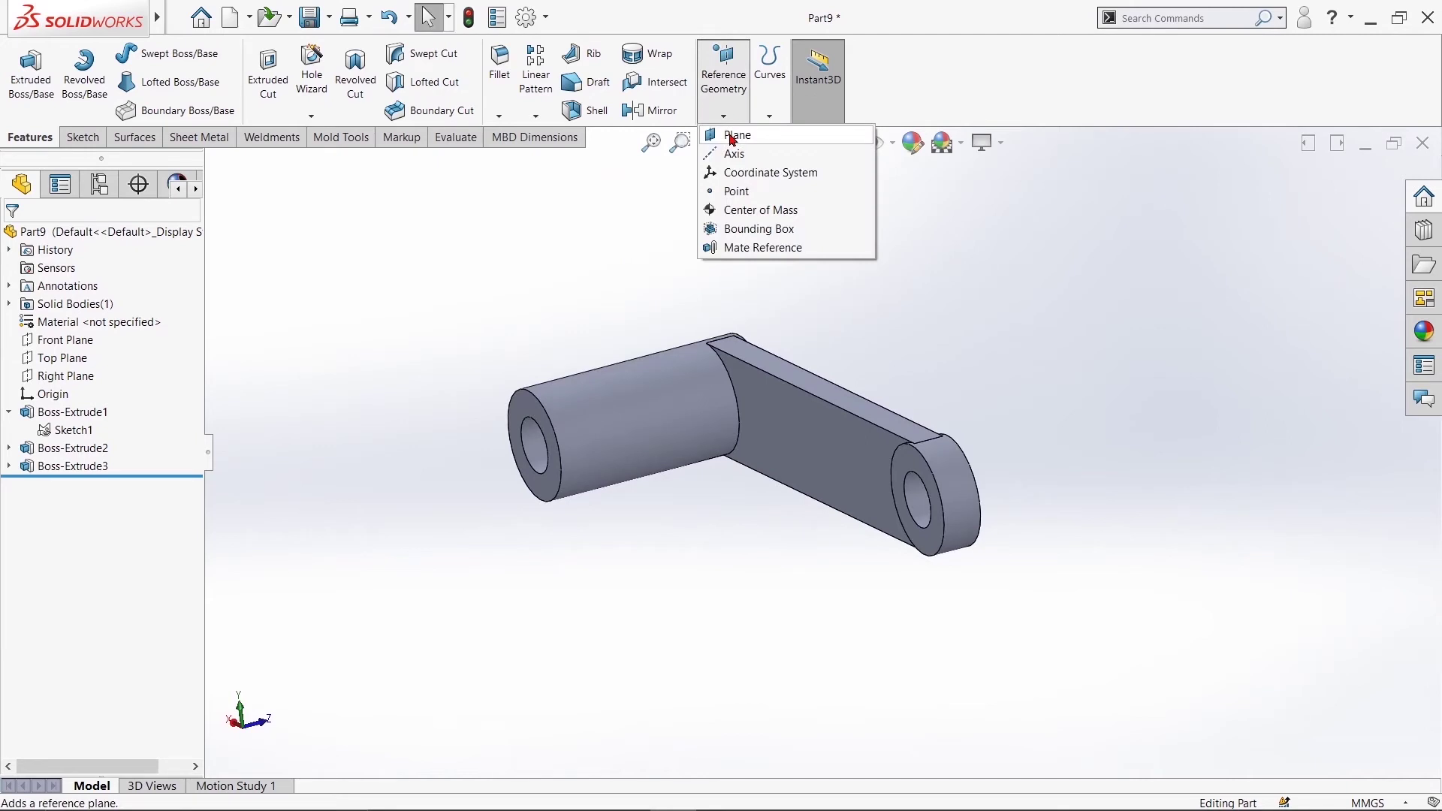
click(736, 148)
click(515, 409)
text(306/2)
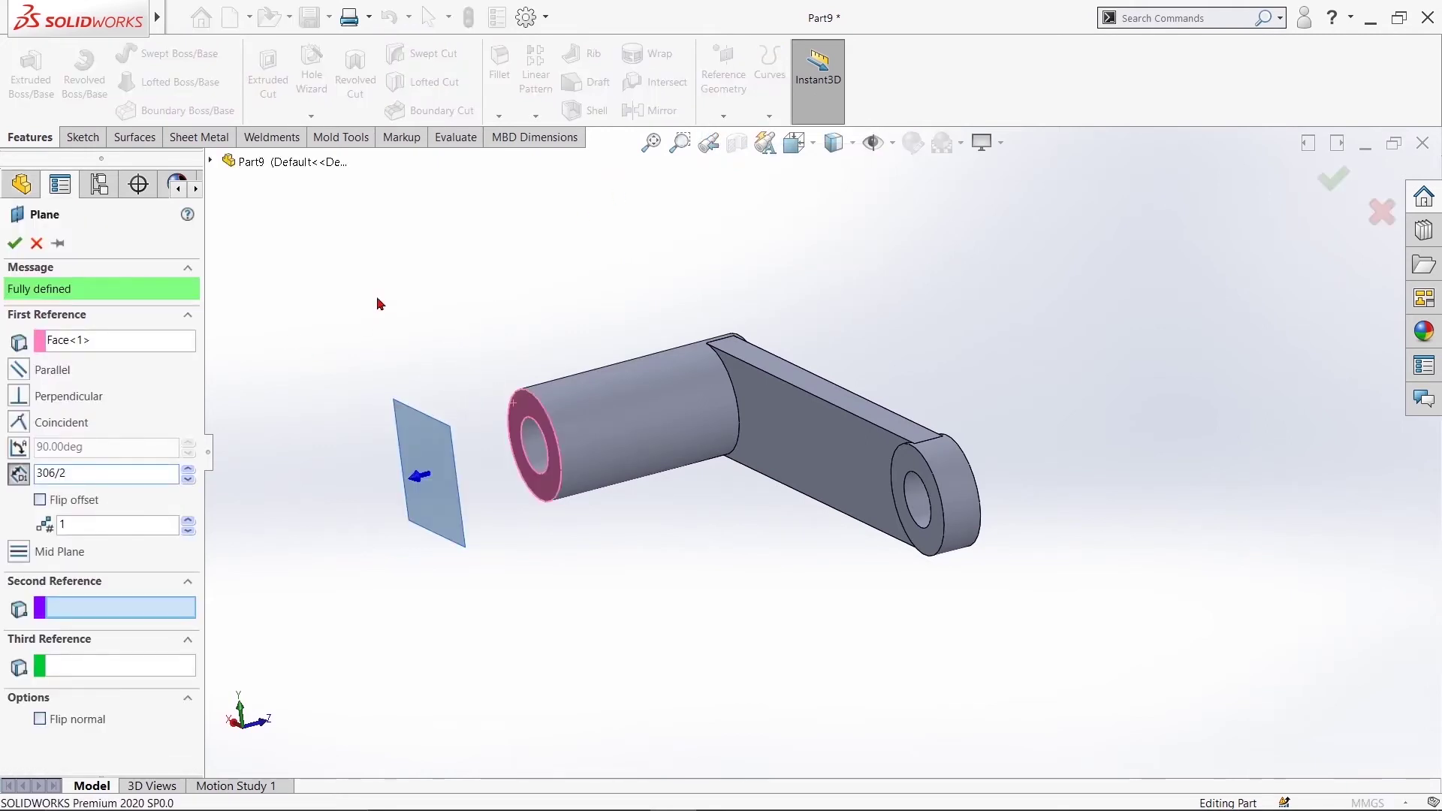
key(Return)
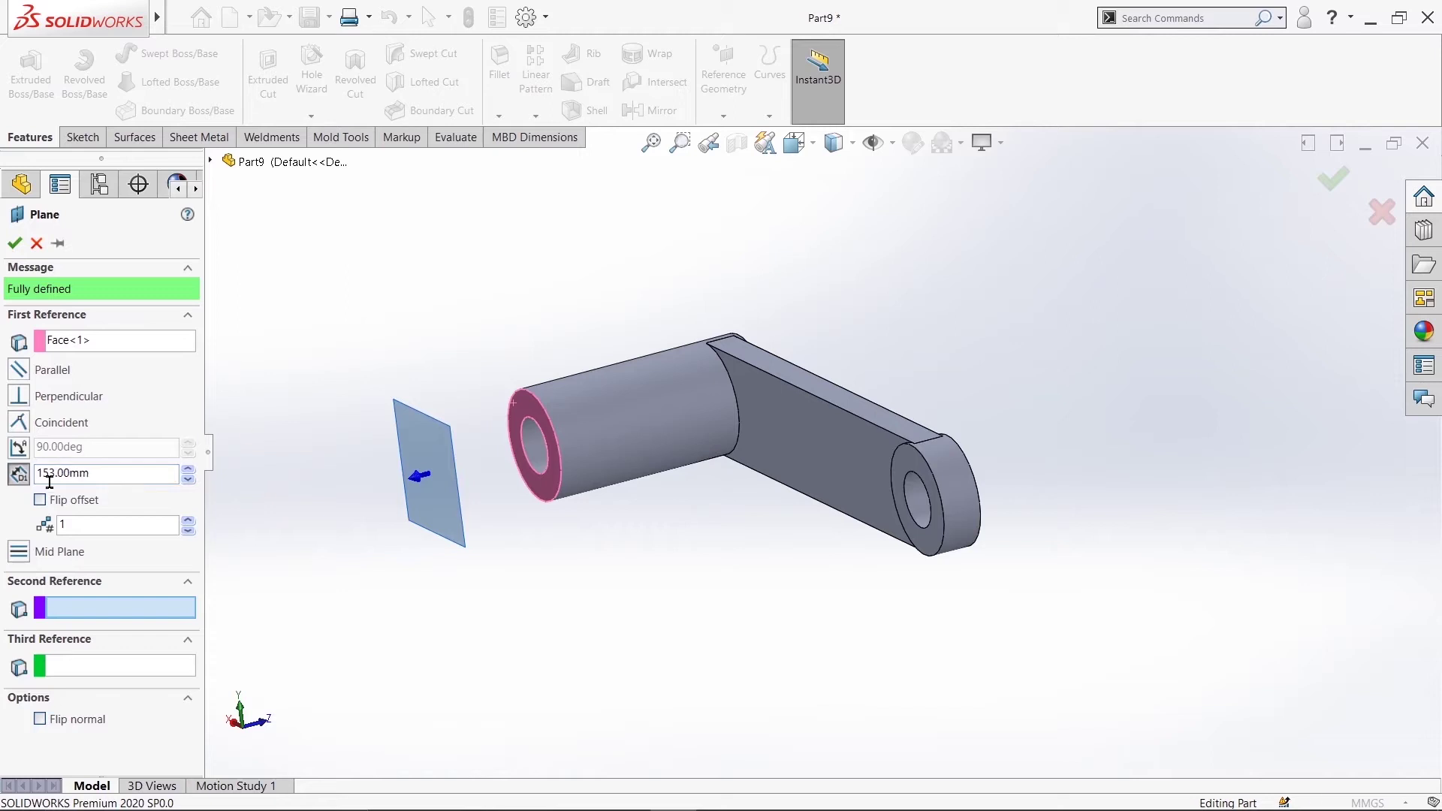
click(39, 501)
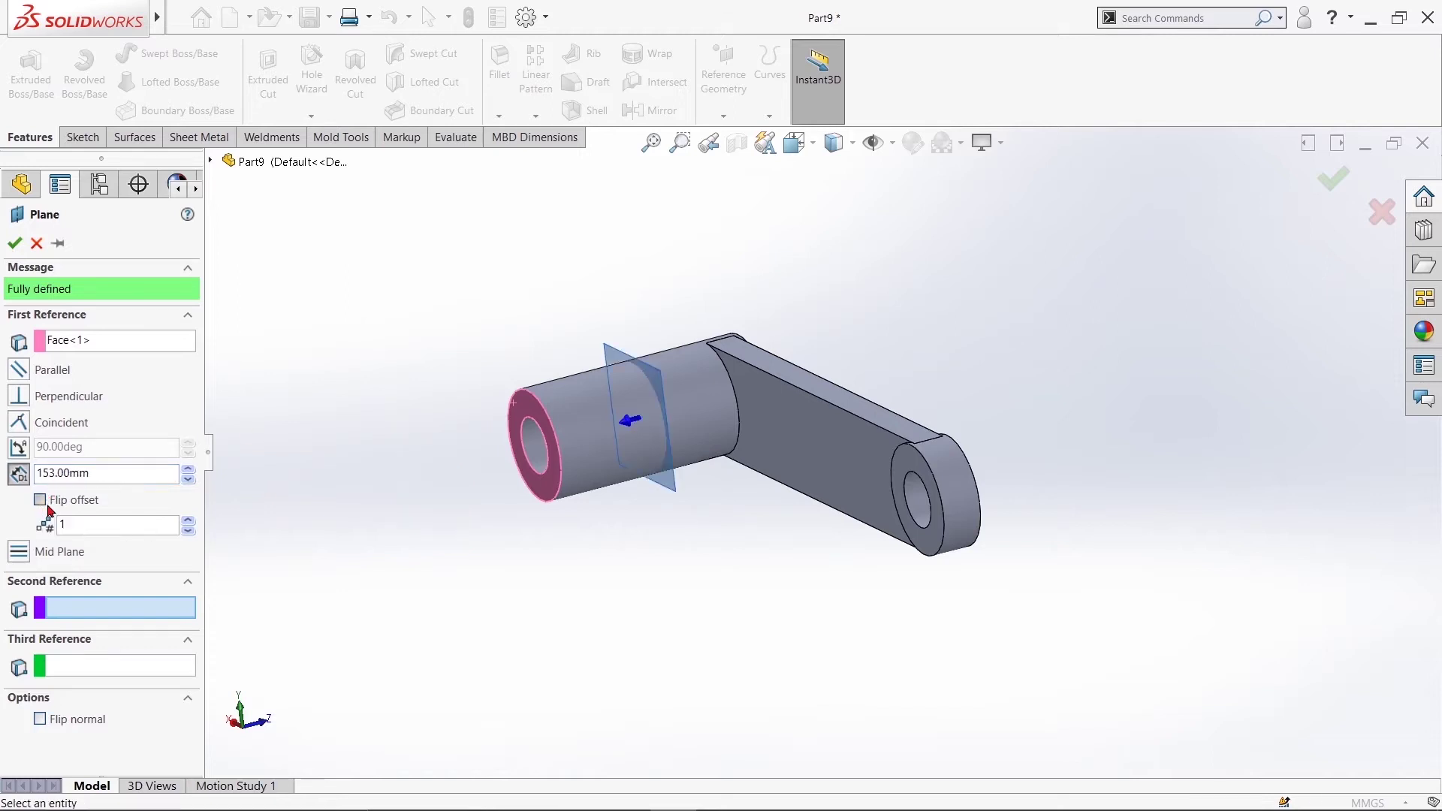
click(16, 244)
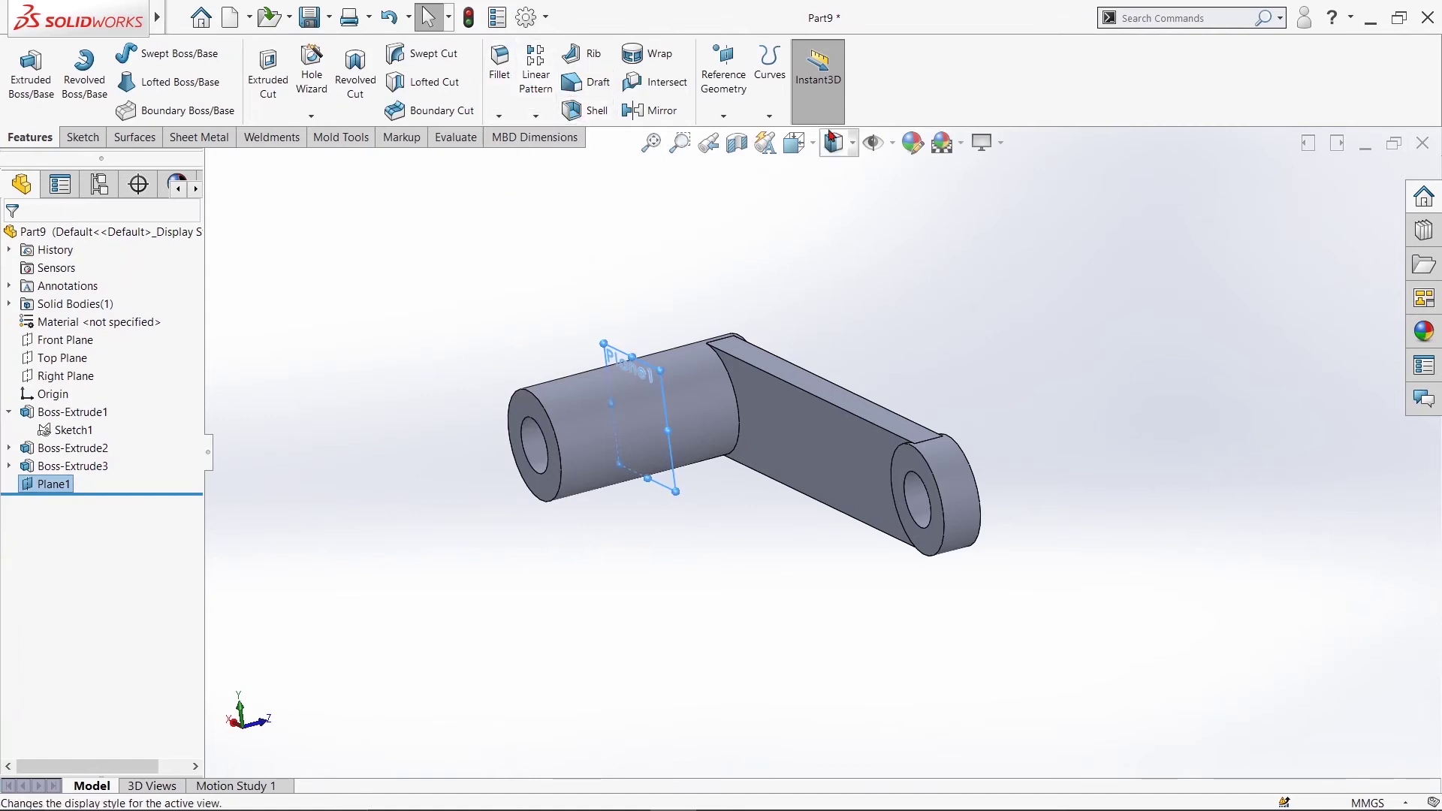
click(650, 111)
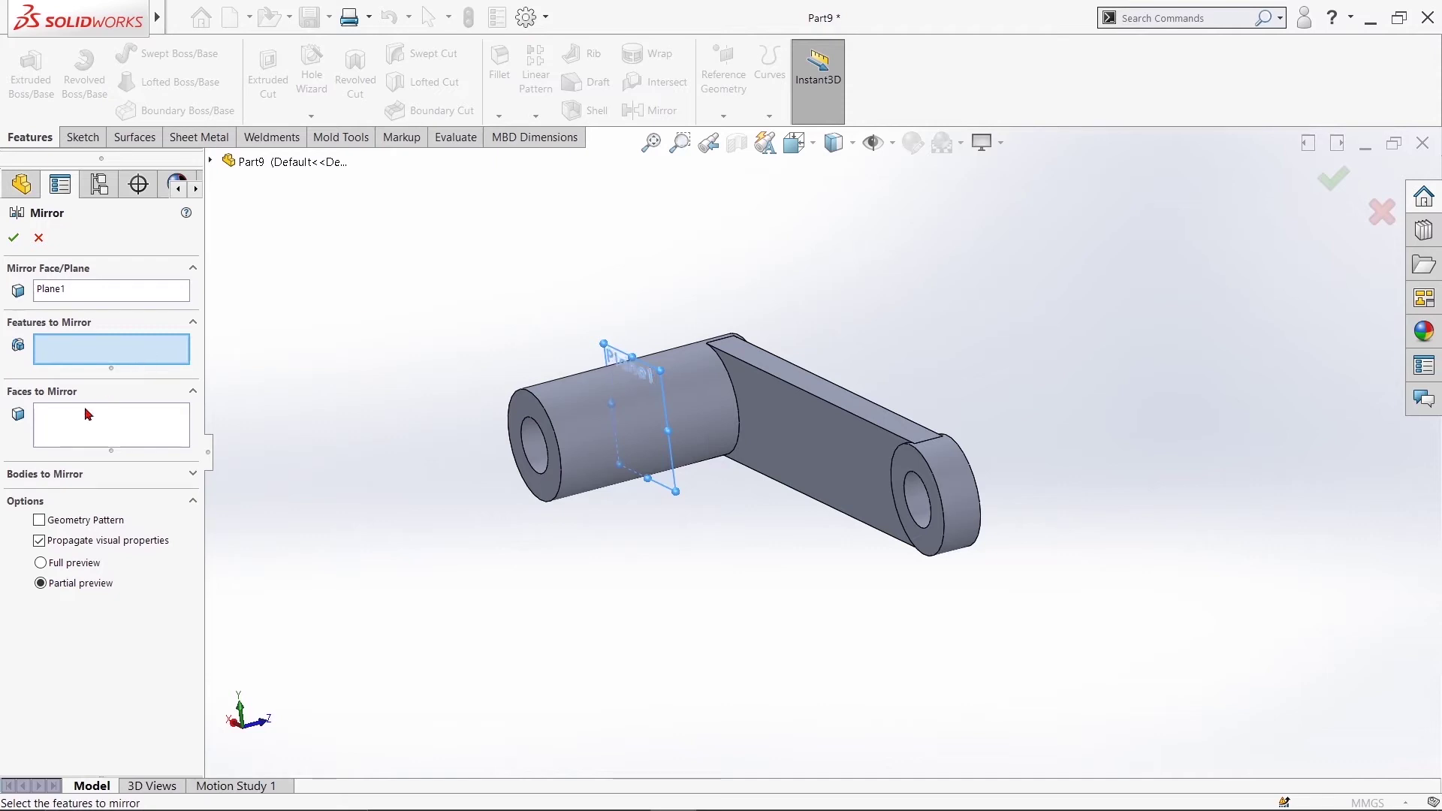
Mirror Boss-Extrude1 and Boss-Extrude2 about Plane1 as Mirror1
click(210, 161)
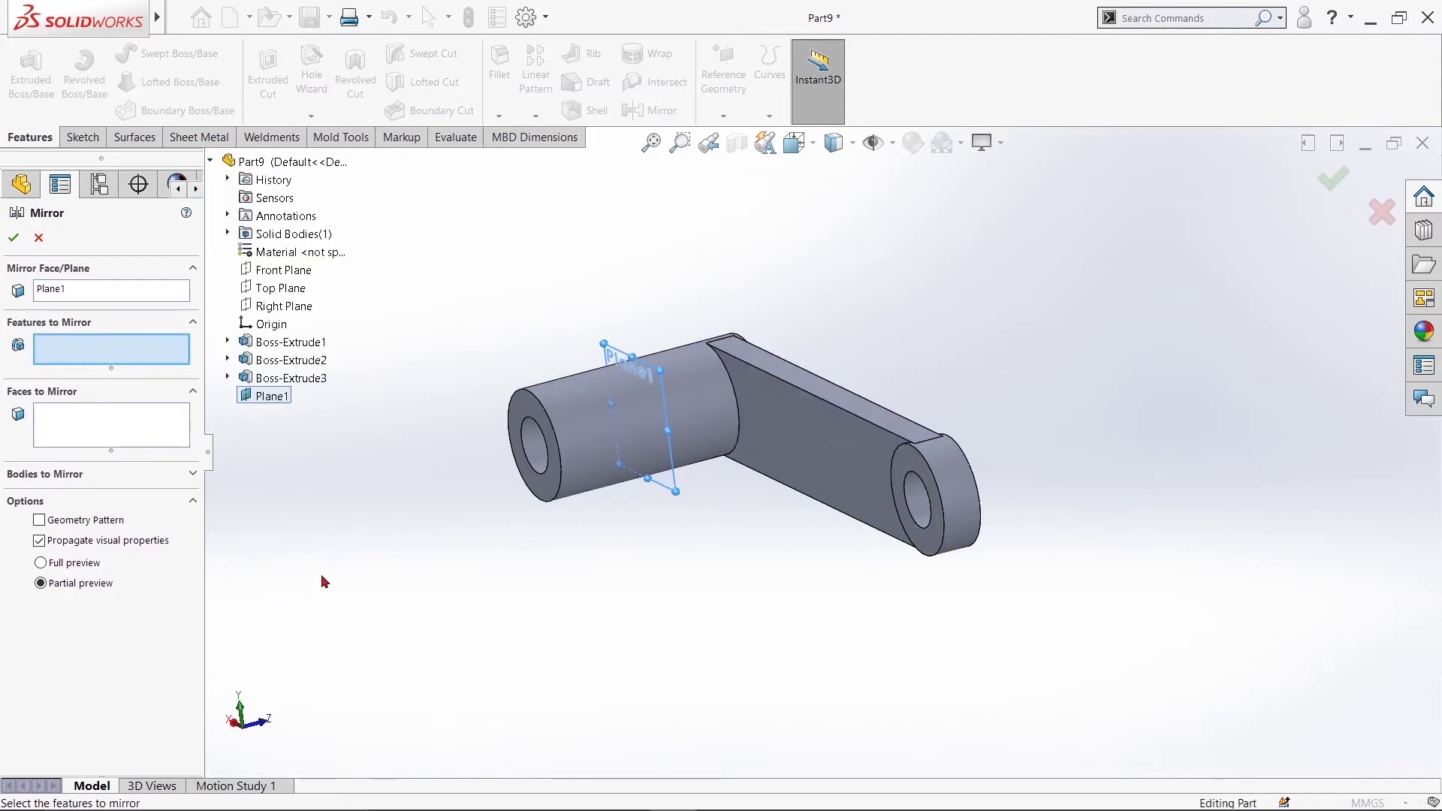
click(322, 363)
click(316, 344)
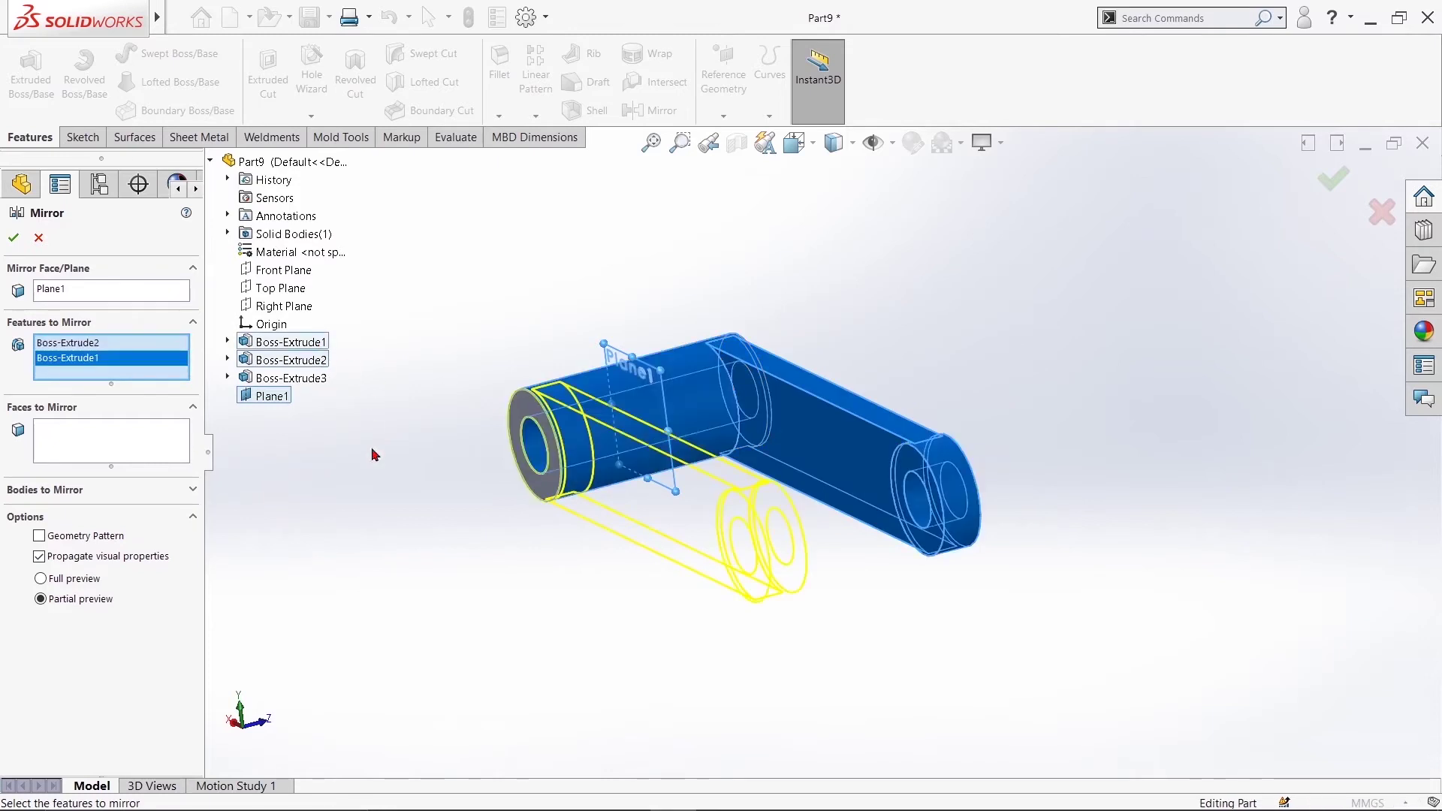
click(14, 237)
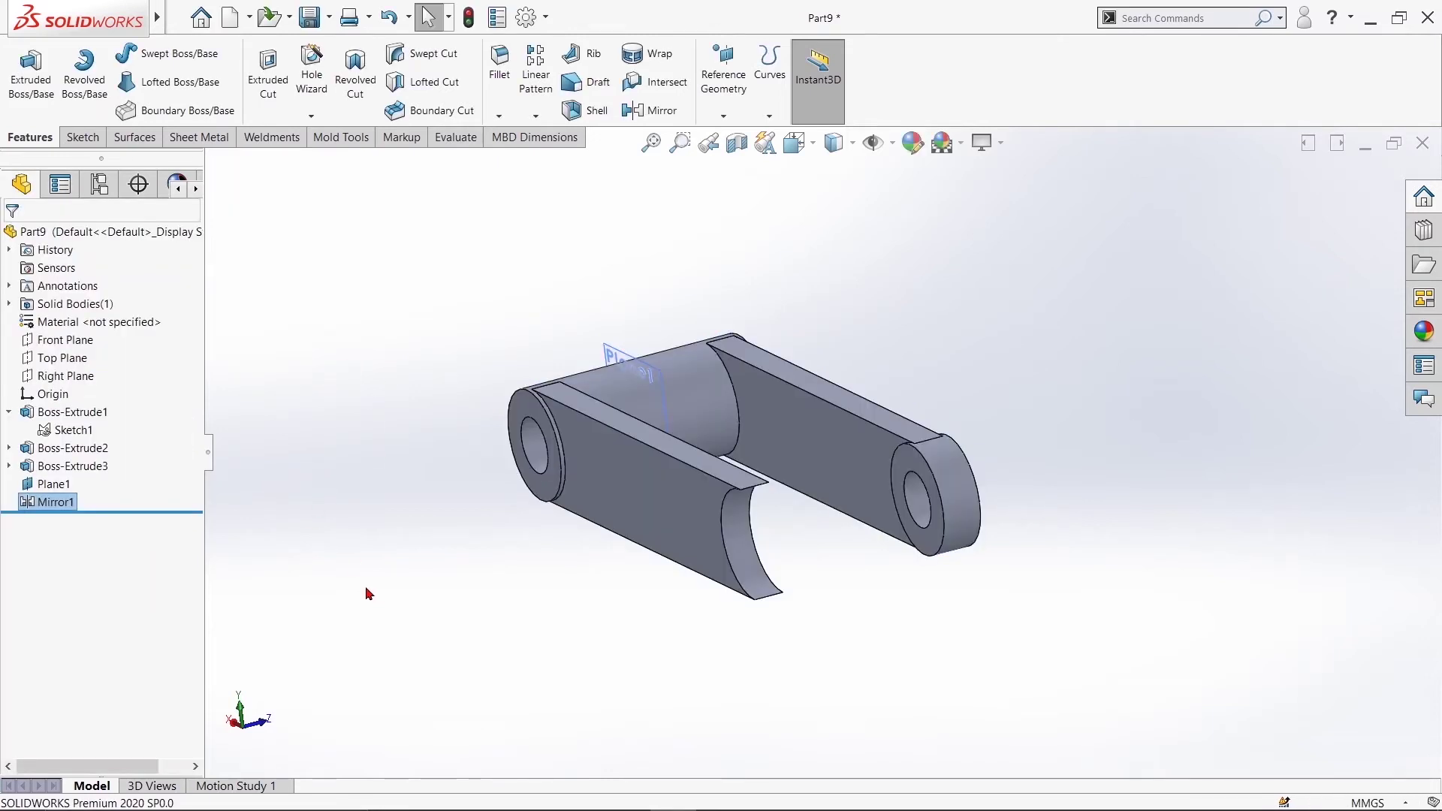
Edit Mirror1, add then remove Boss-Extrude3, and confirm the mirror again
right_click(42, 511)
click(87, 433)
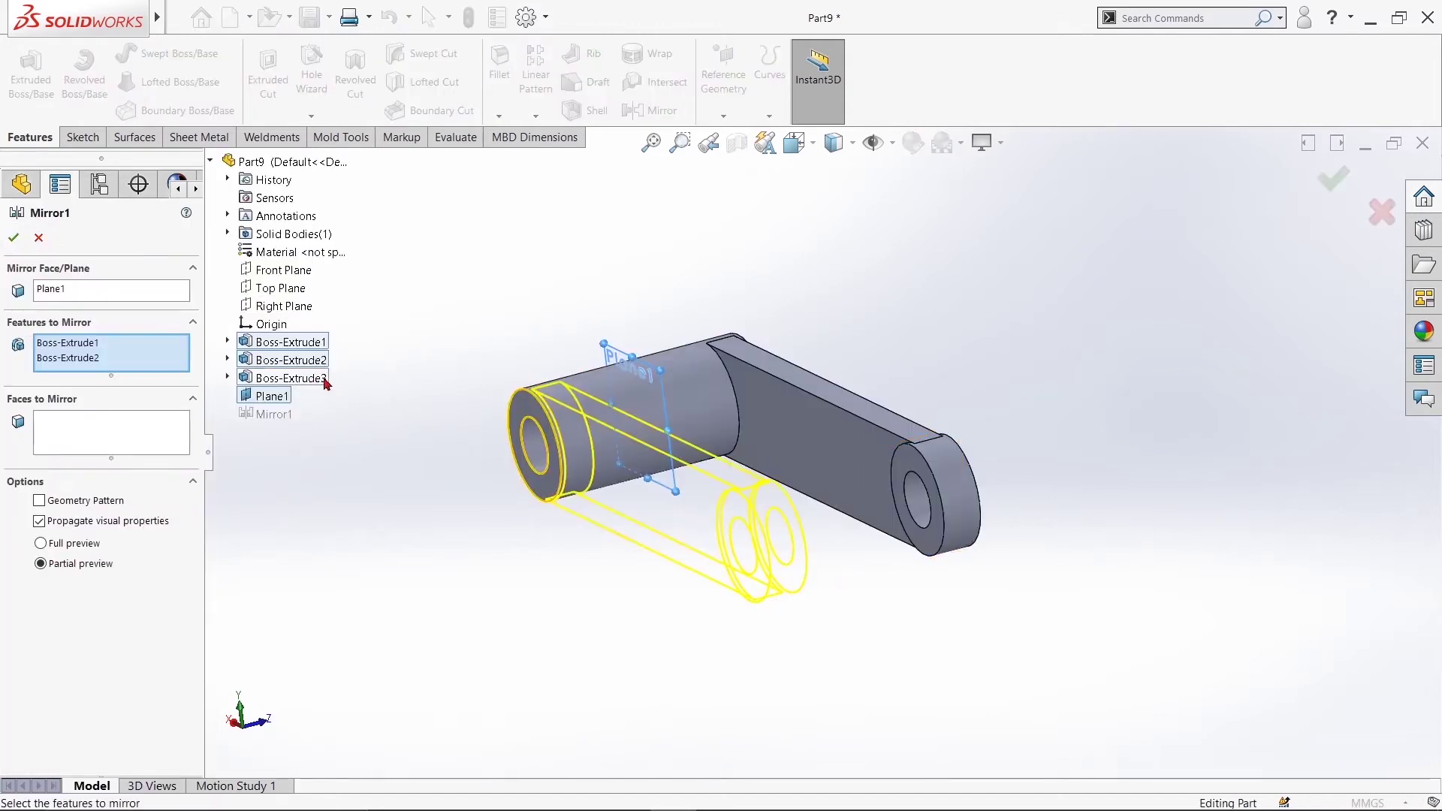
click(325, 379)
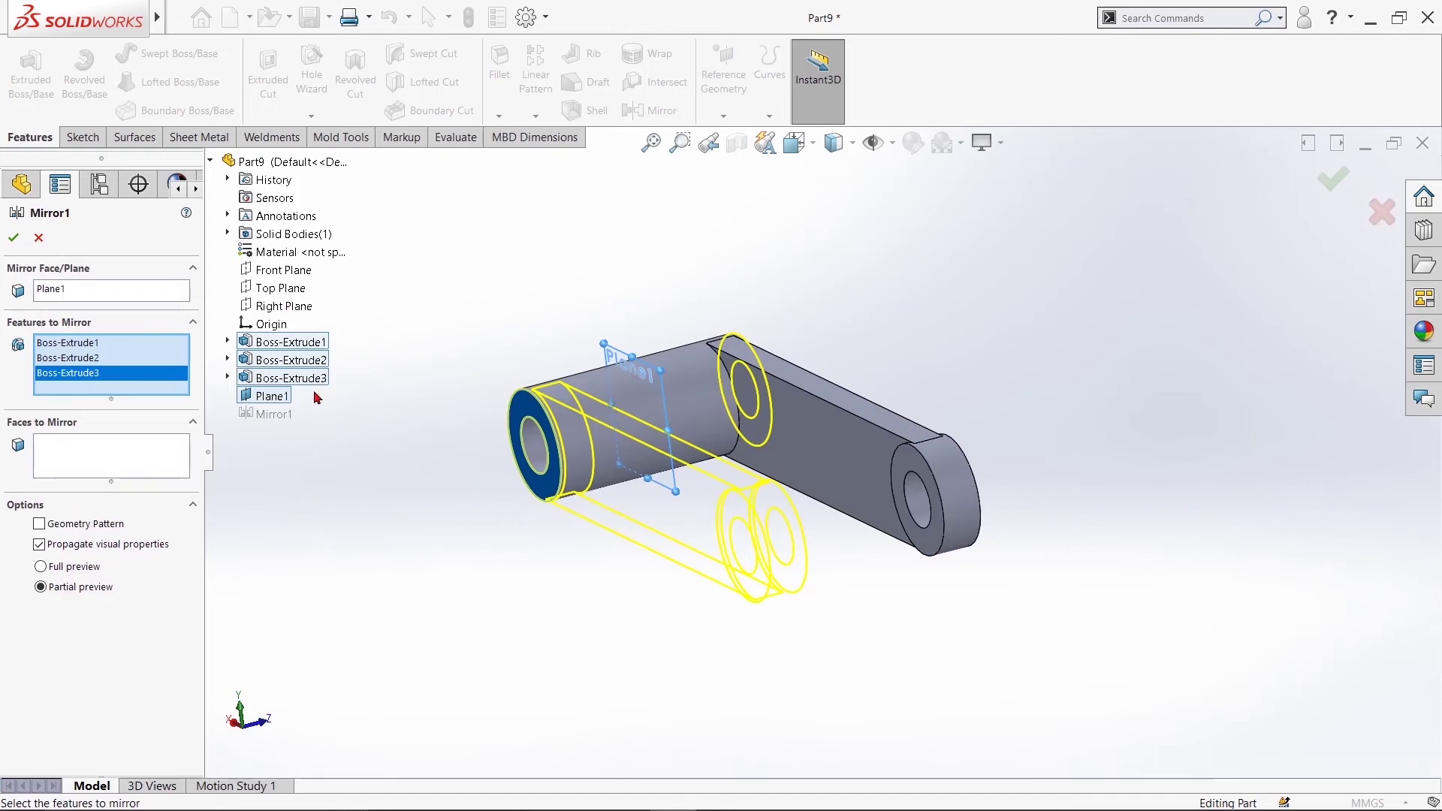
click(306, 381)
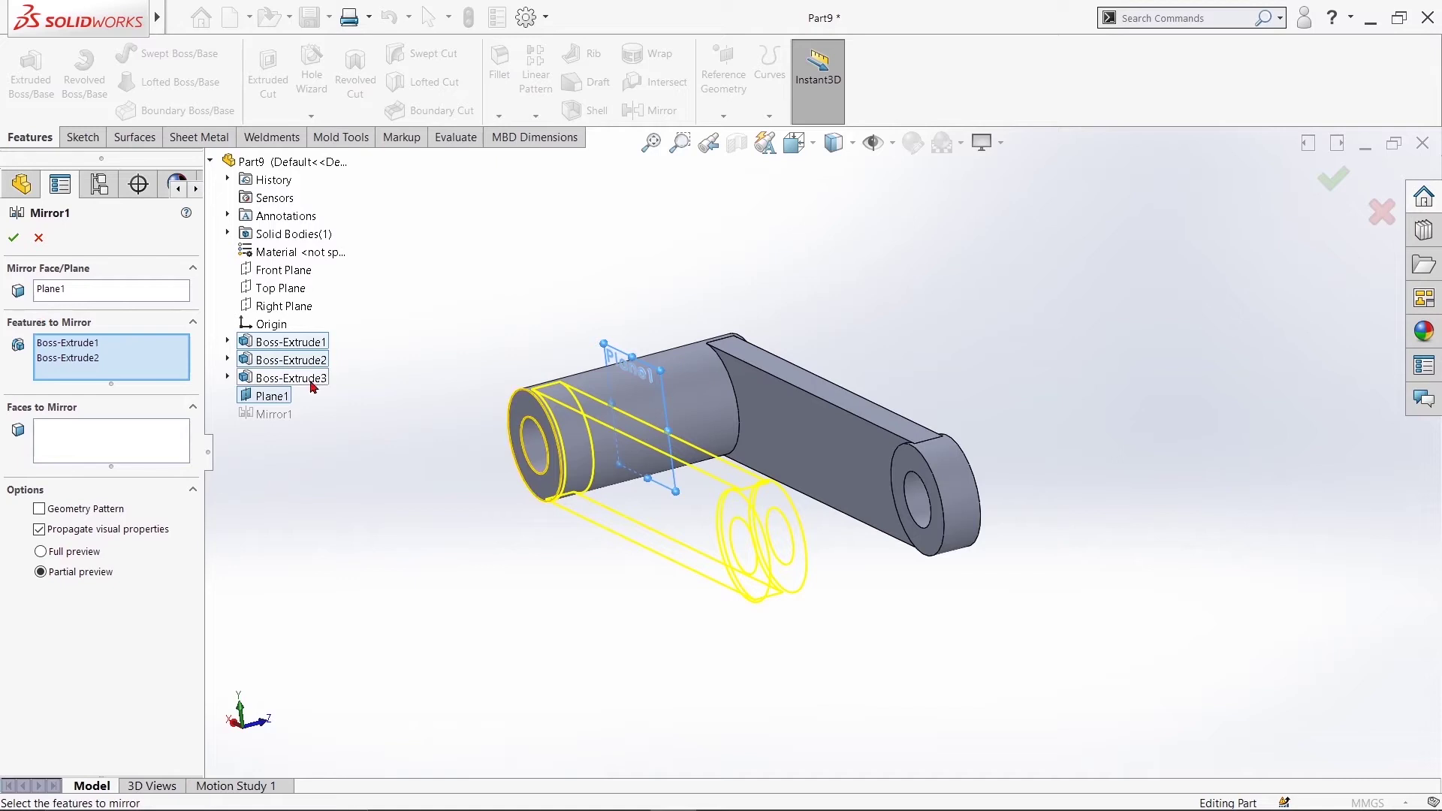
click(16, 238)
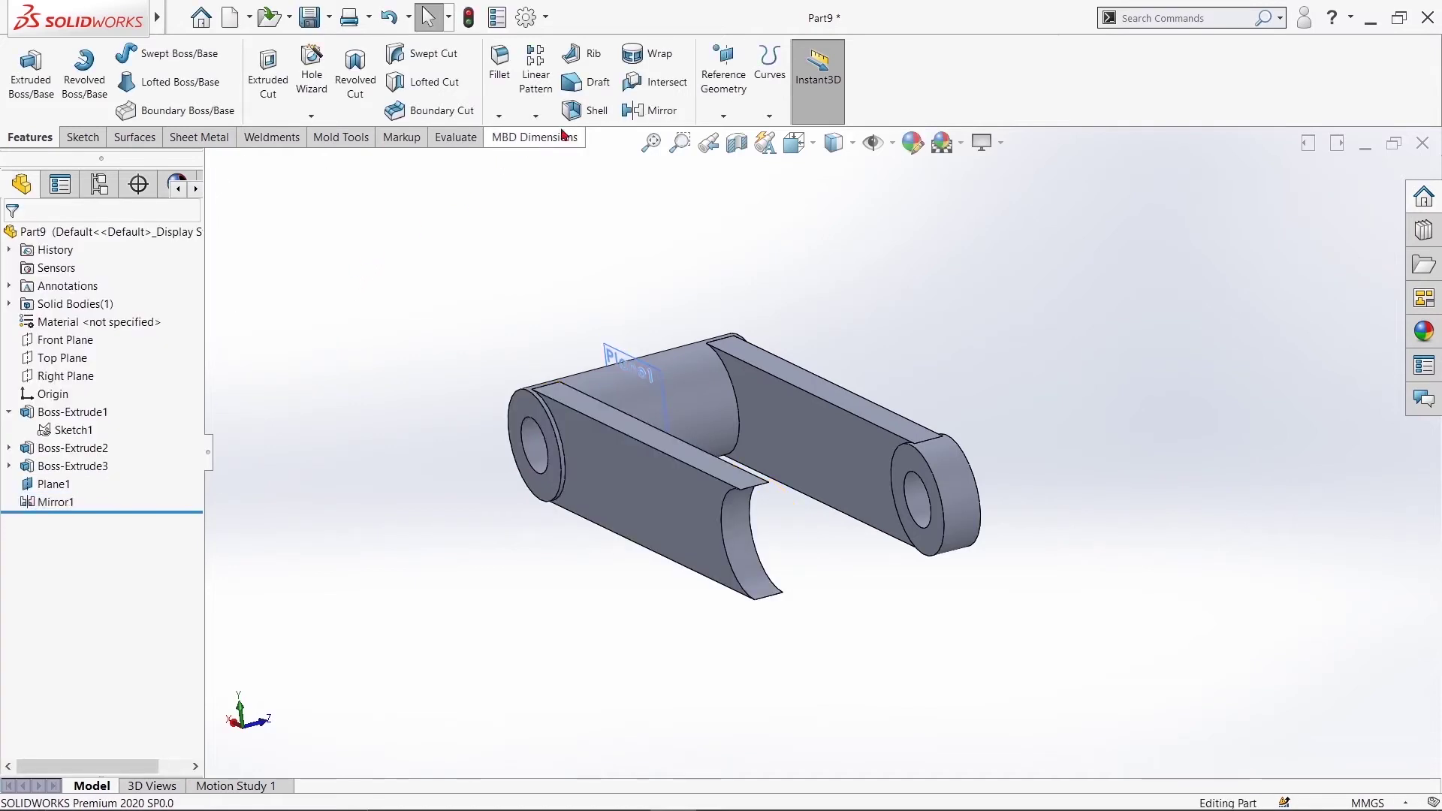
Mirror Boss-Extrude1 across Plane1 to create Mirror2
click(650, 111)
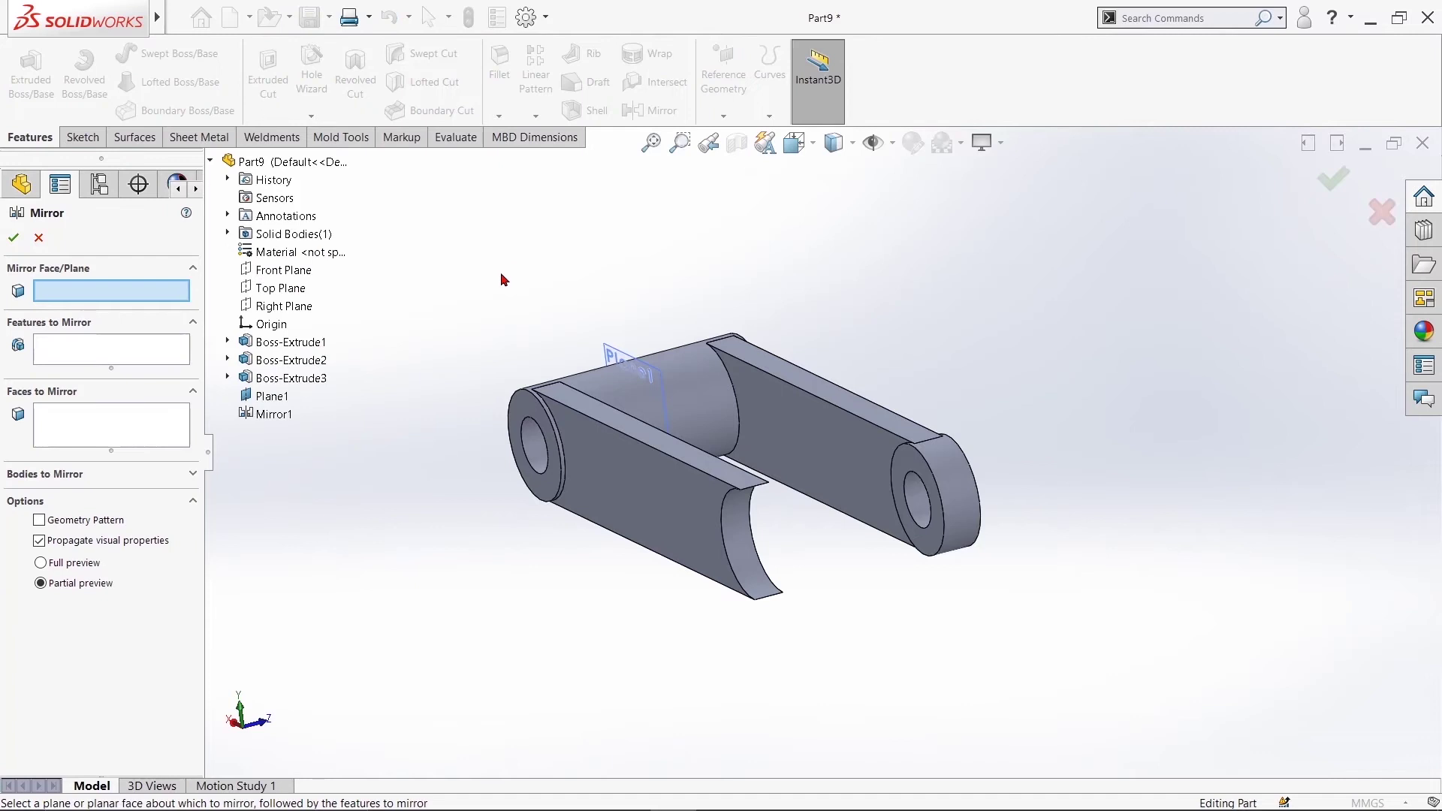
click(609, 355)
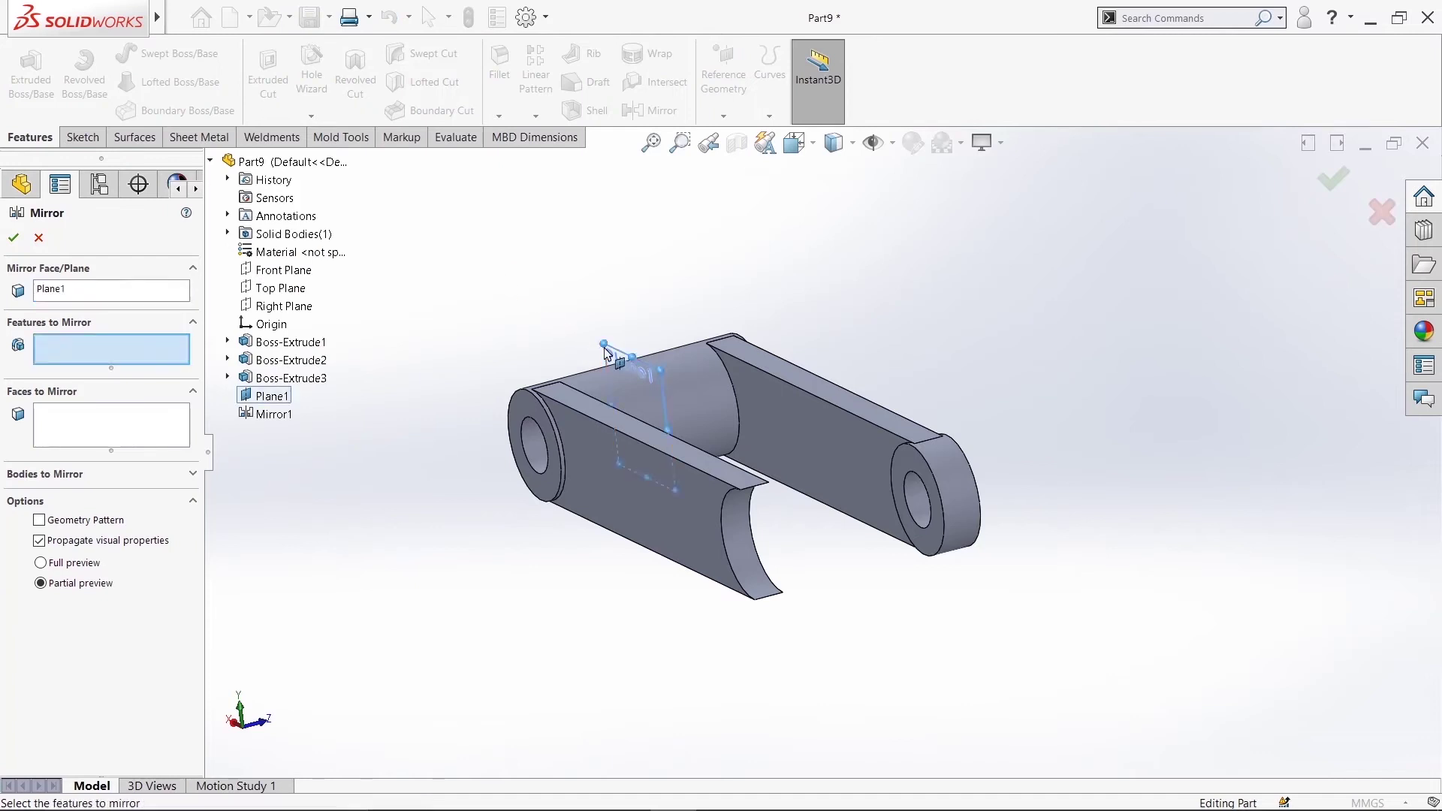
click(964, 504)
click(13, 241)
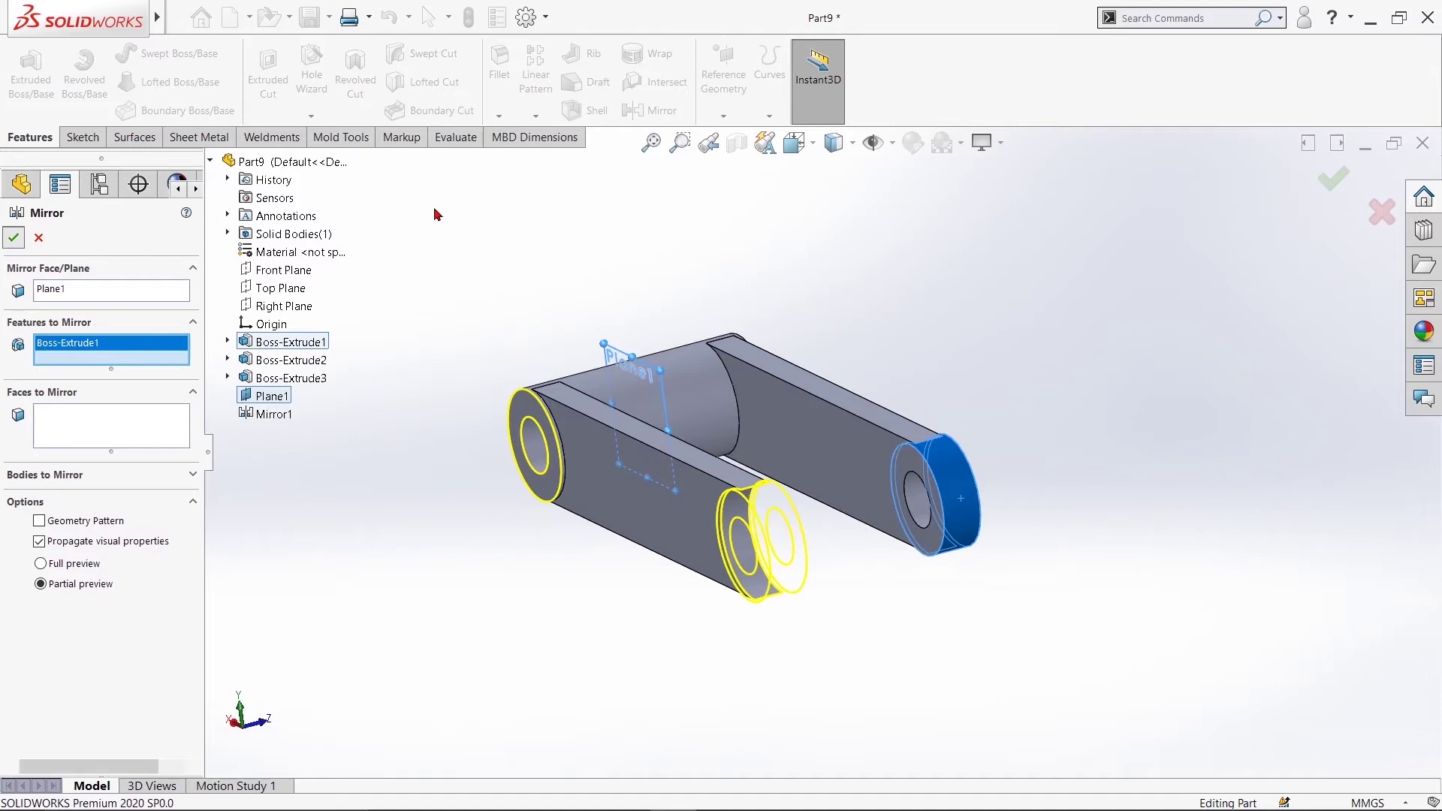
Orbit the two-armed yoke to inspect it, then expand Boss-Extrude1 to reveal Sketch1
mouse_move(492, 270)
middle_down()
mouse_move(485, 293)
mouse_move(734, 323)
mouse_move(1055, 593)
mouse_move(889, 465)
mouse_move(773, 518)
middle_up()
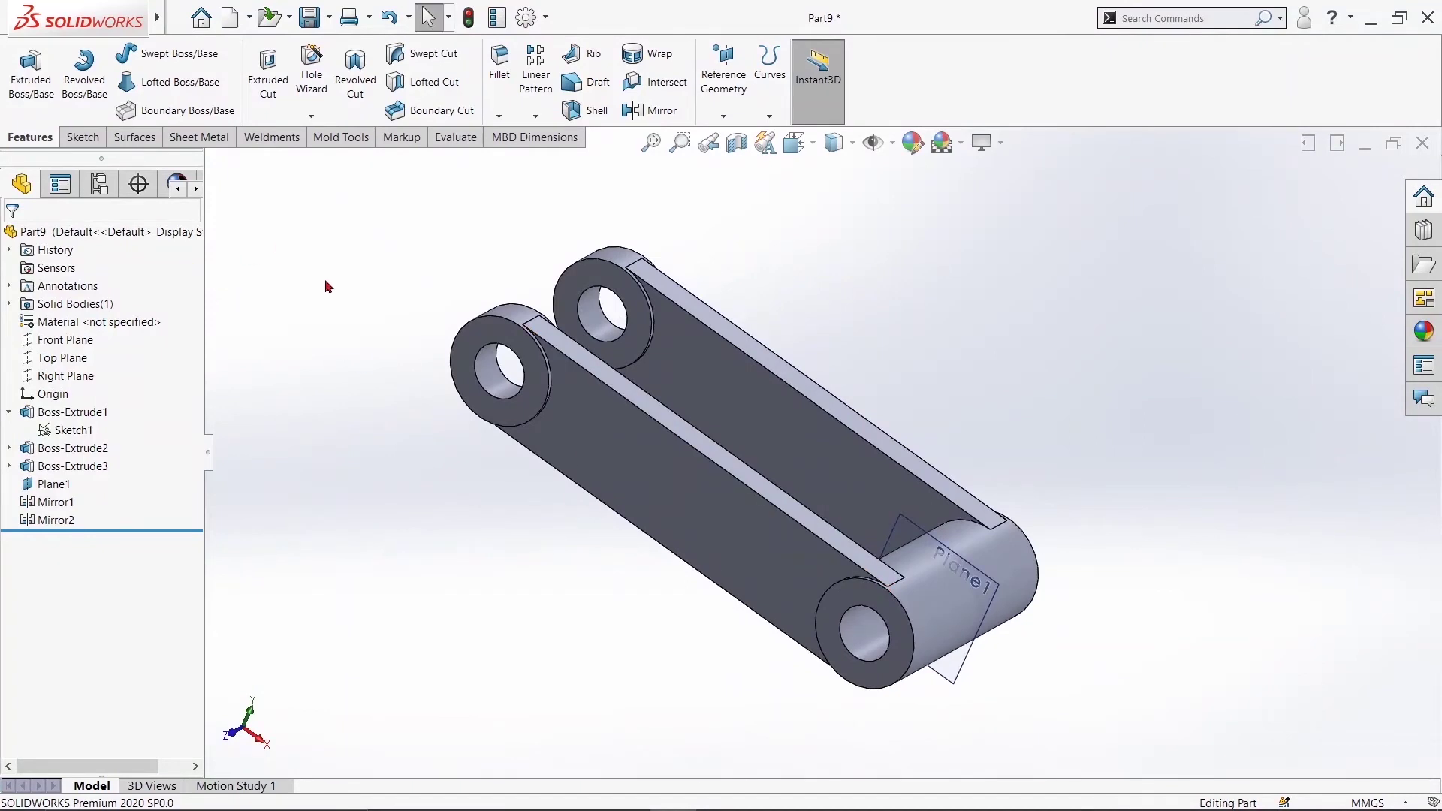
mouse_move(1294, 492)
middle_down()
mouse_move(1079, 457)
mouse_move(1139, 467)
mouse_move(1107, 483)
middle_up()
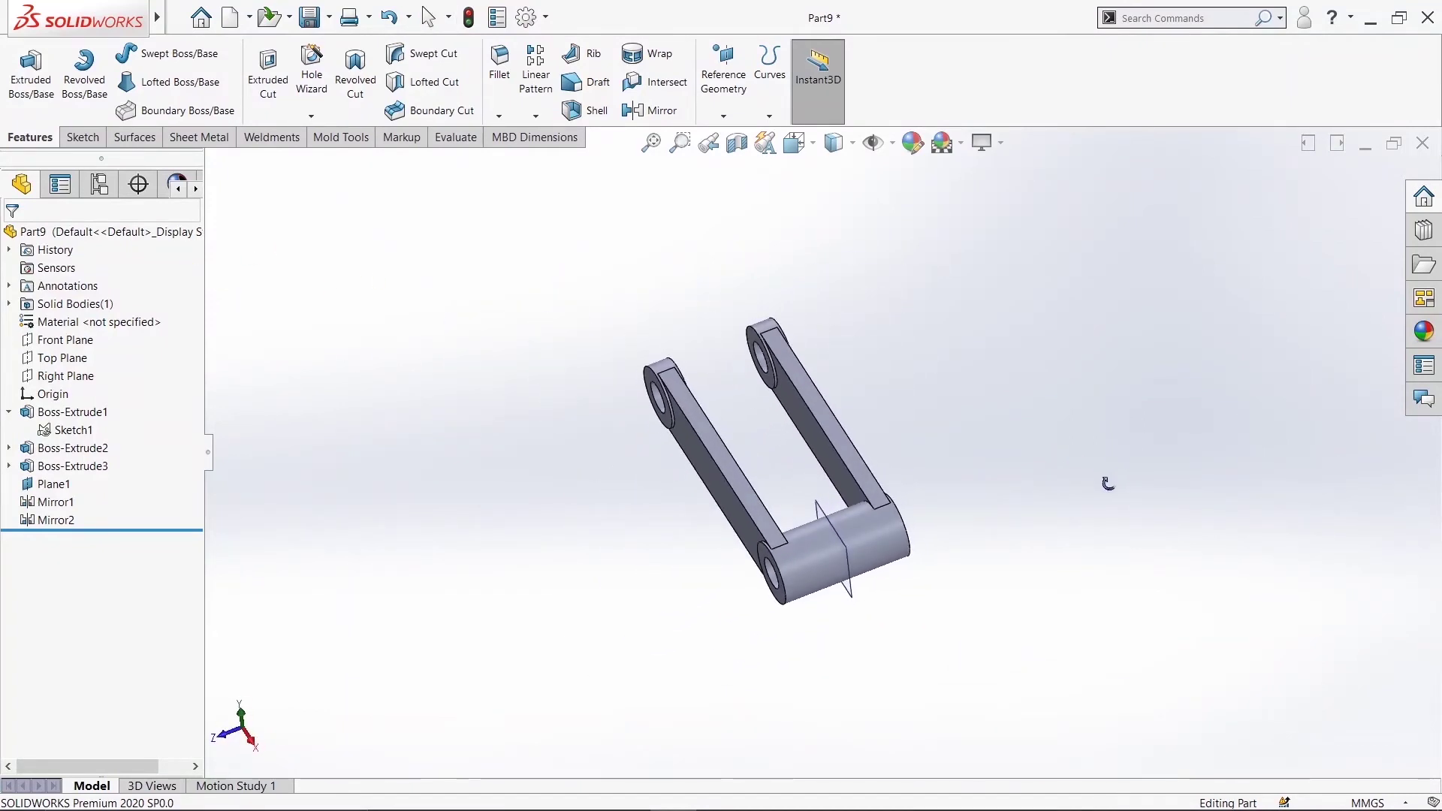
key(Escape)
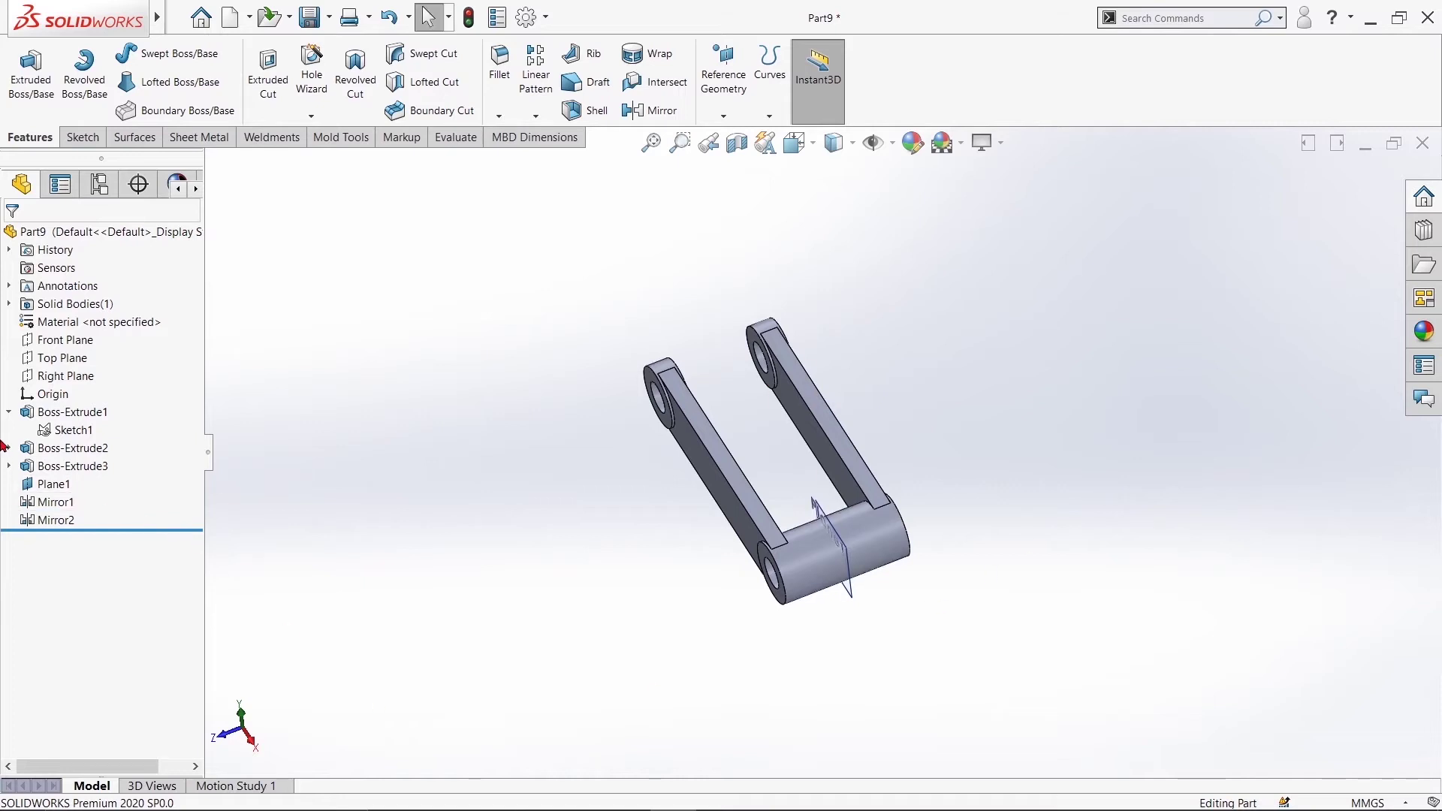
click(10, 413)
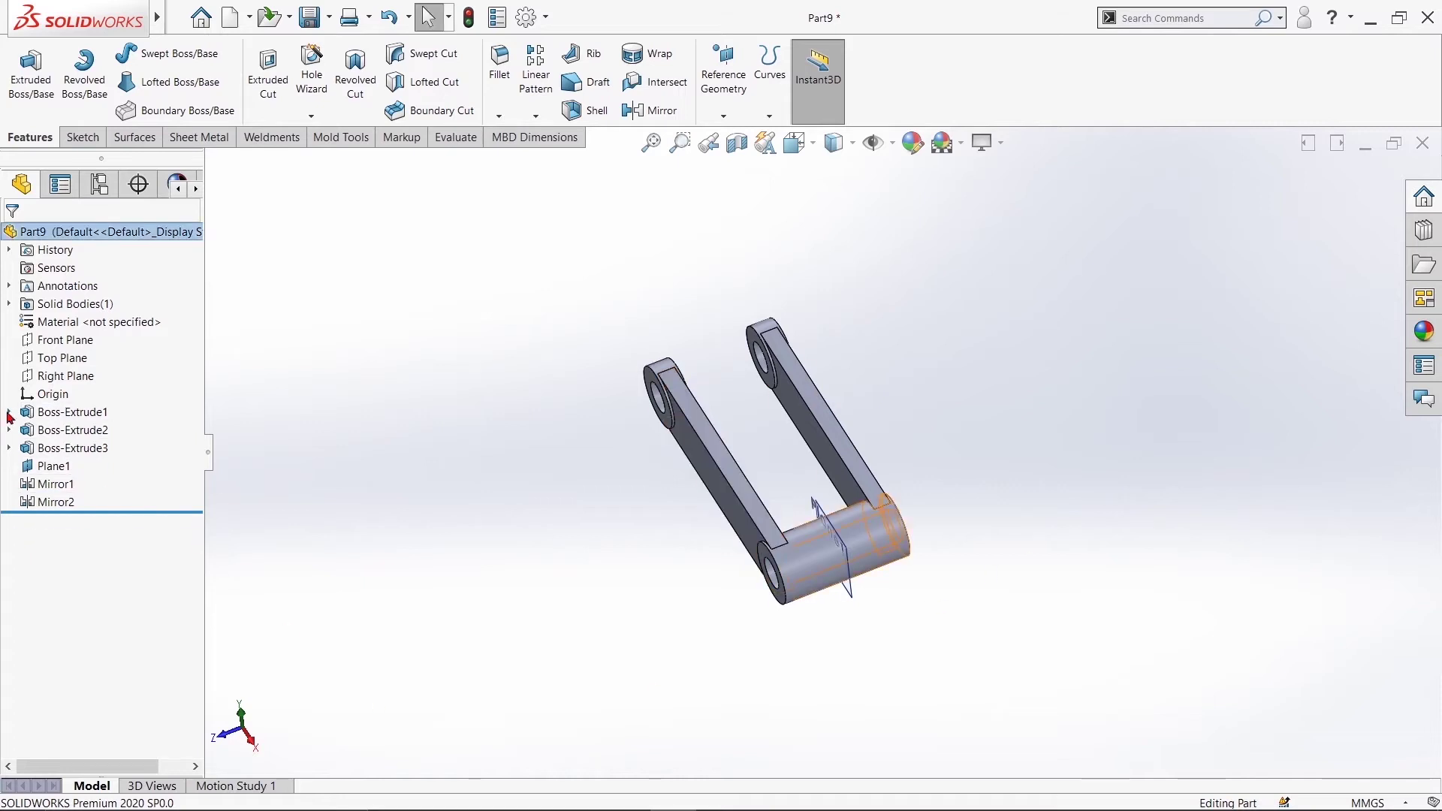
click(9, 413)
Edit Sketch1, change the 305 mm centreline distance to 230 mm, and rebuild
click(72, 430)
right_click(72, 430)
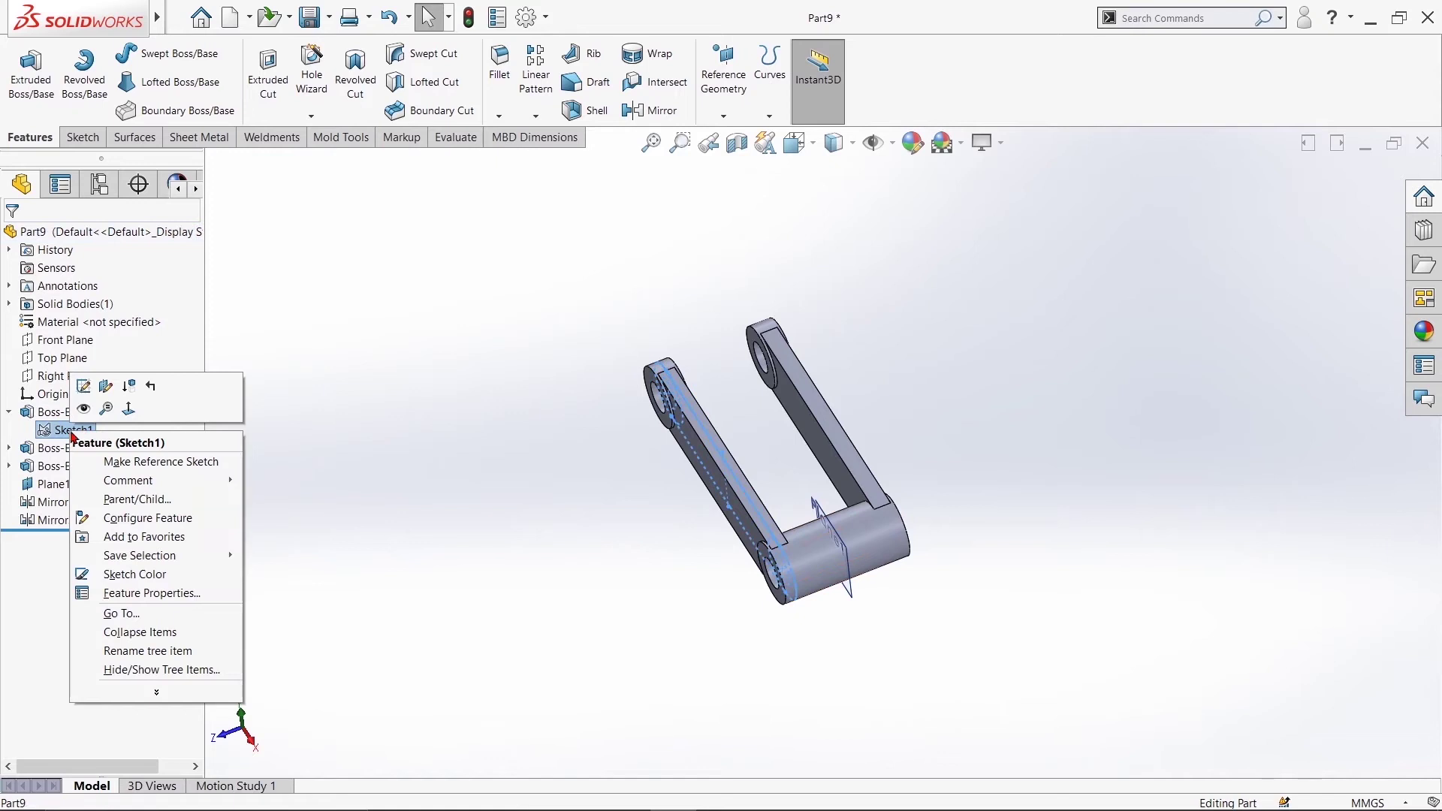
click(81, 387)
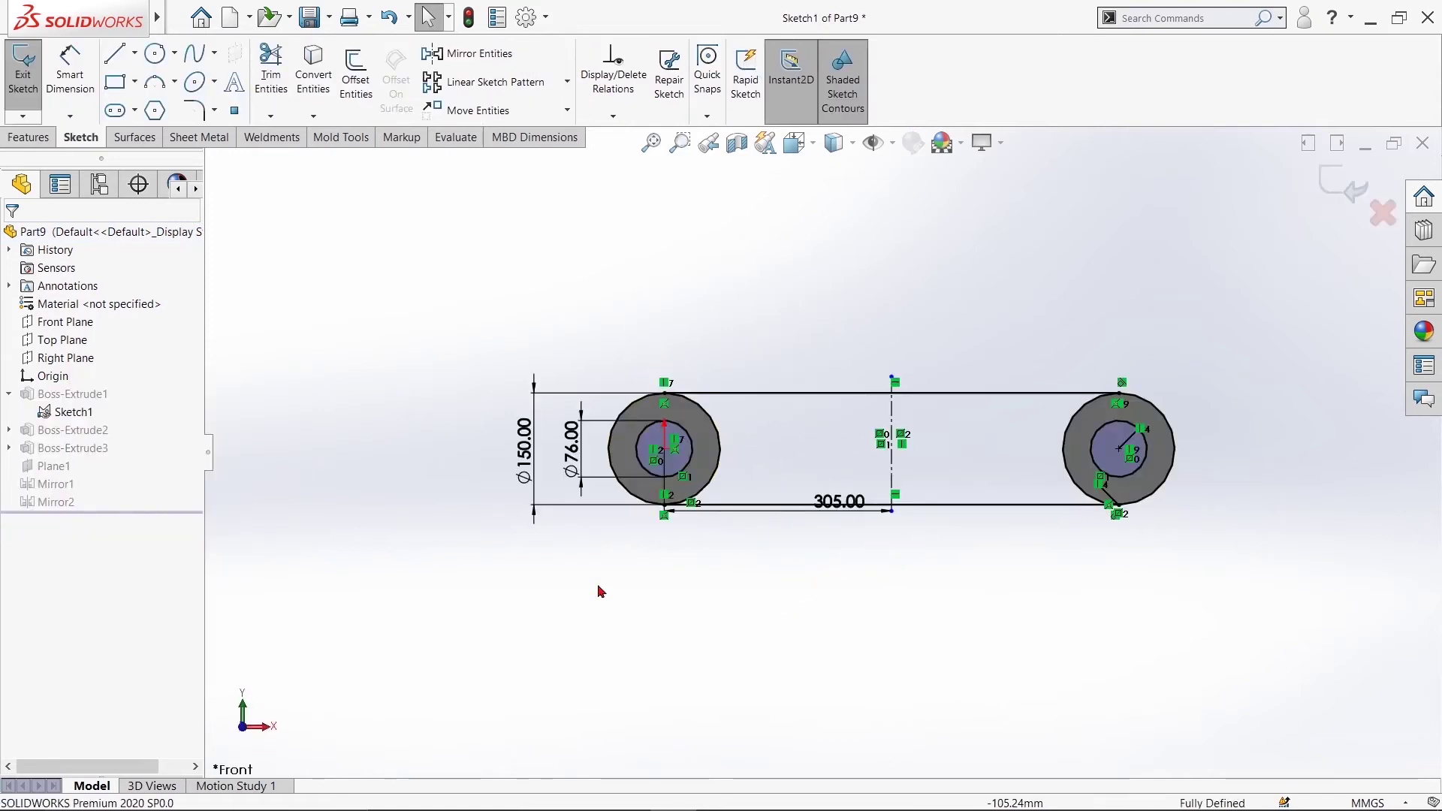
double_click(839, 501)
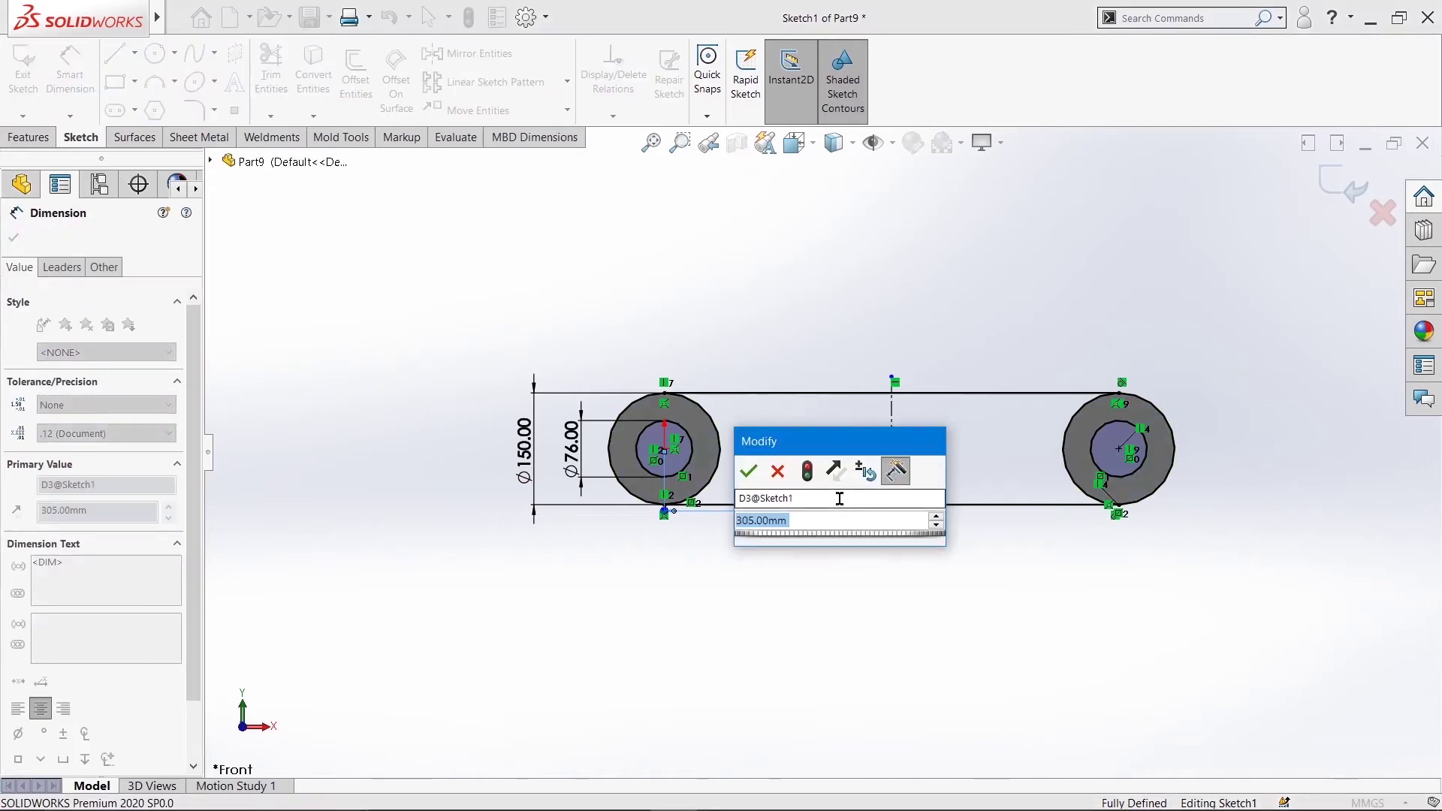
text(305)
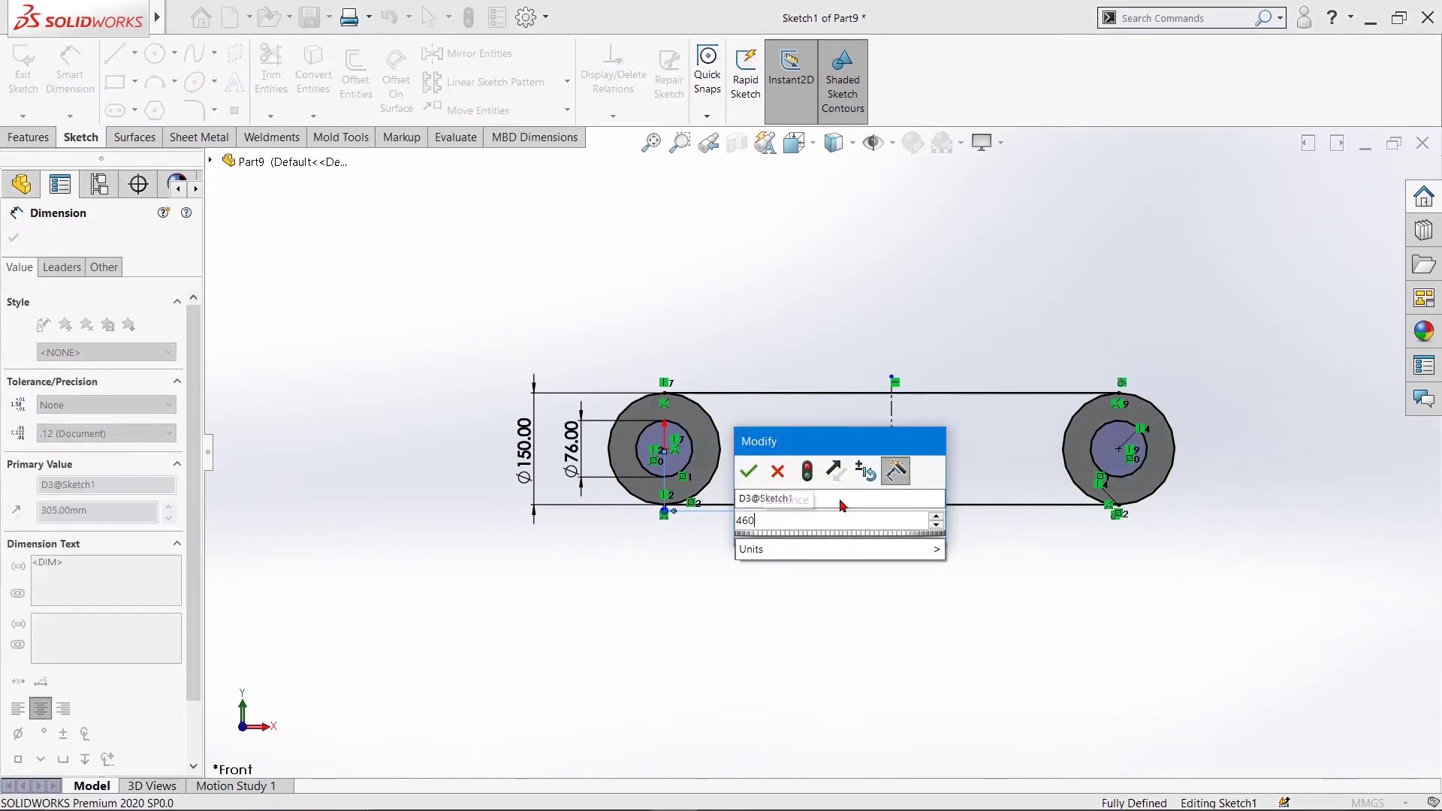
key(Return)
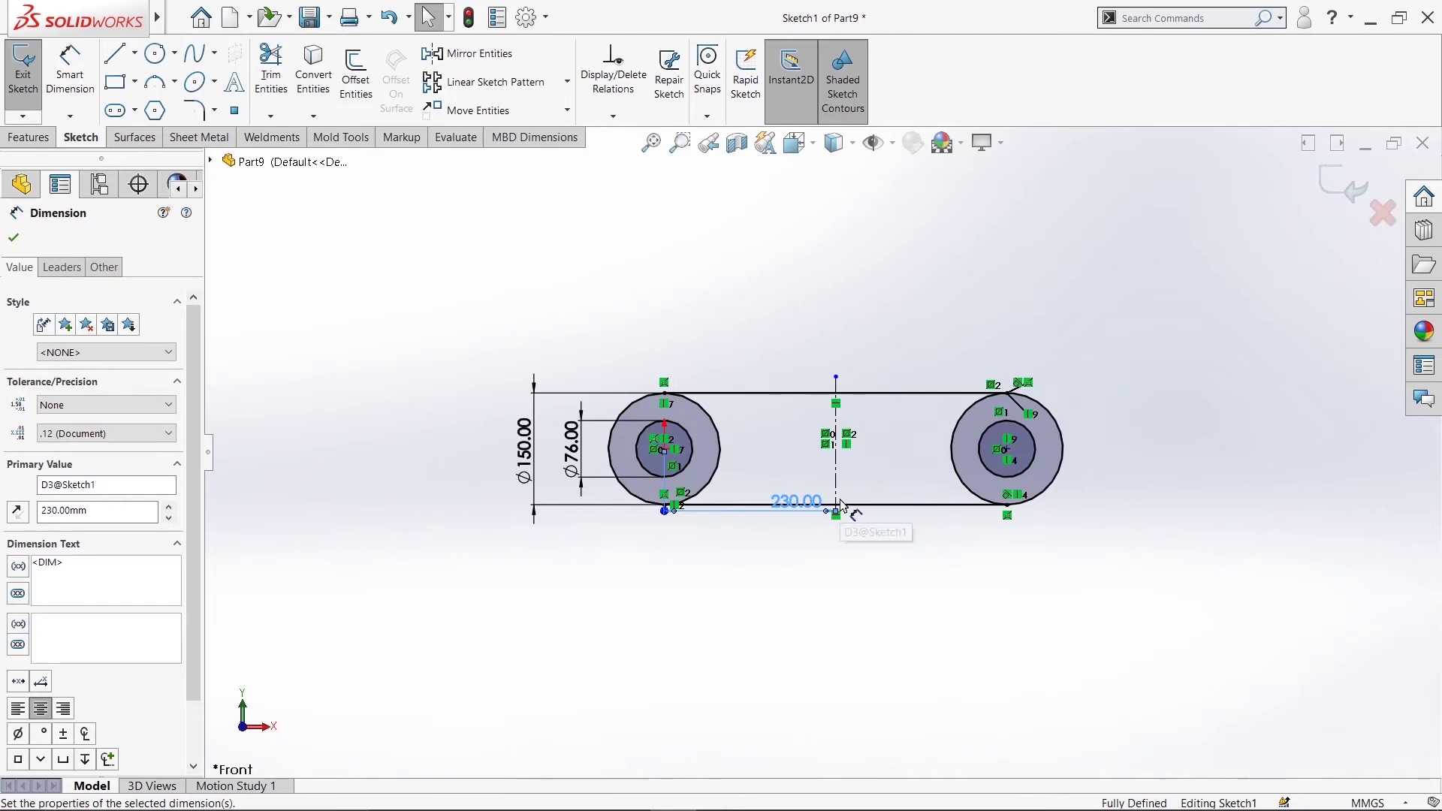
click(16, 239)
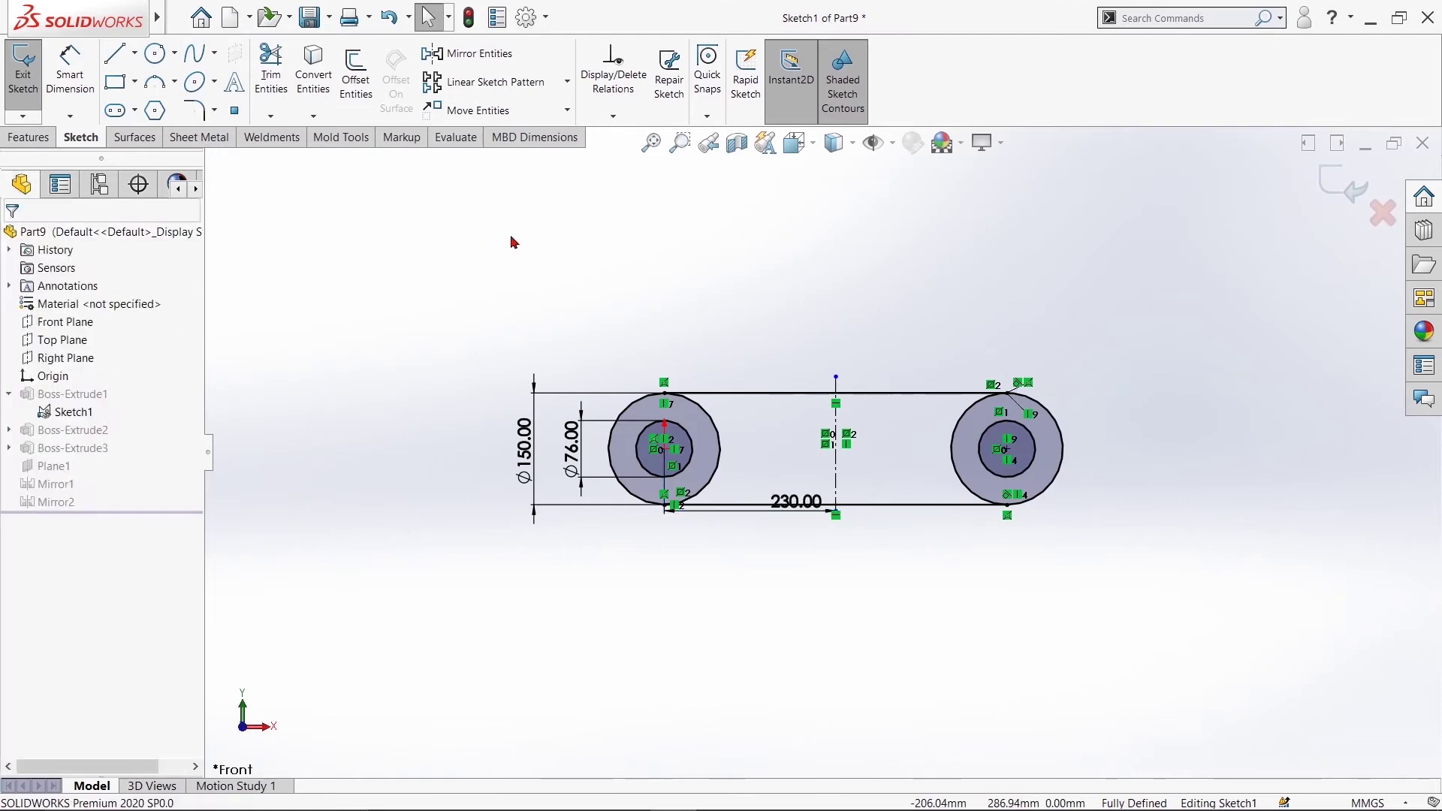
click(1344, 184)
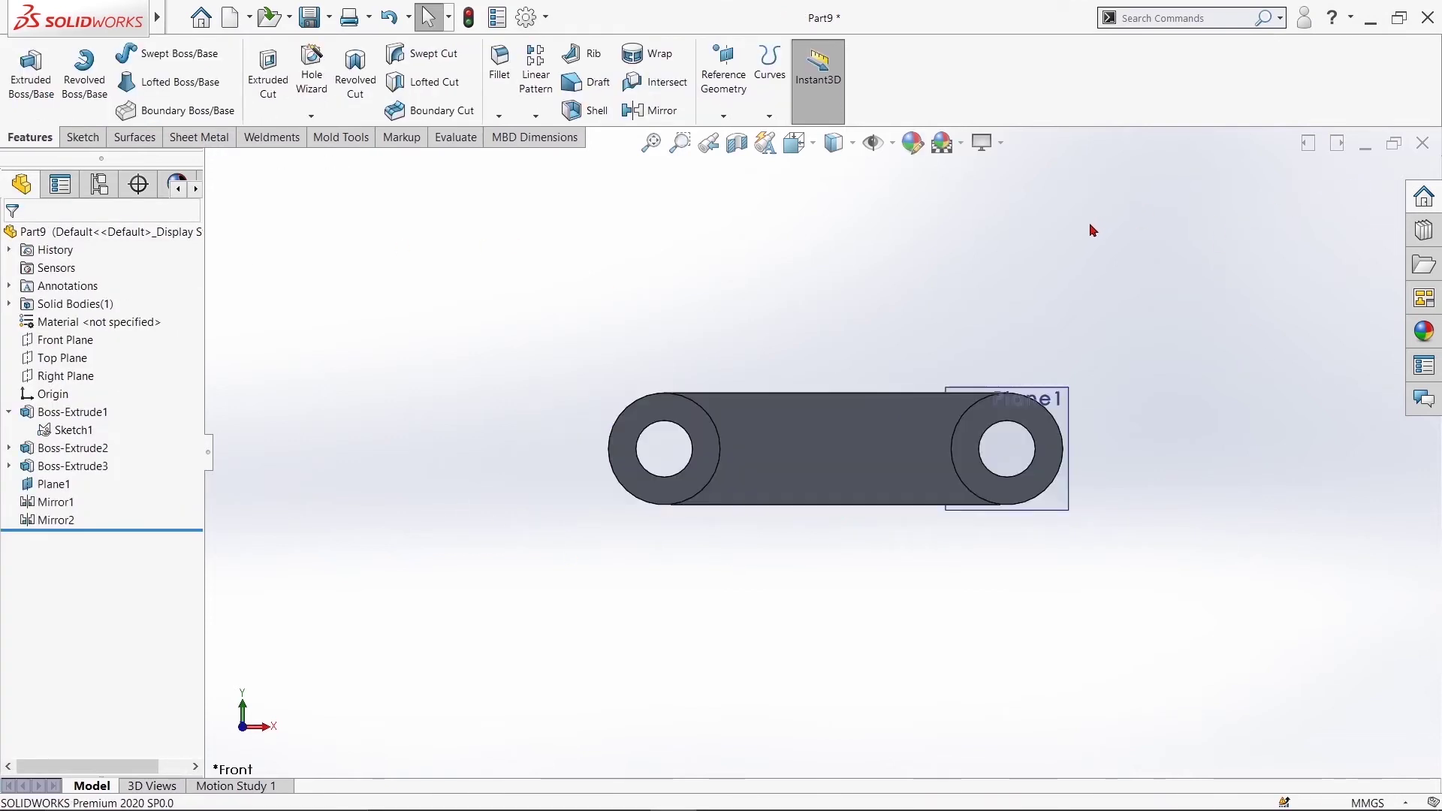
Orbit and check the shortened fork, snap to a standard view, and start a new sketch
middle_drag(1110, 247, 1116, 370)
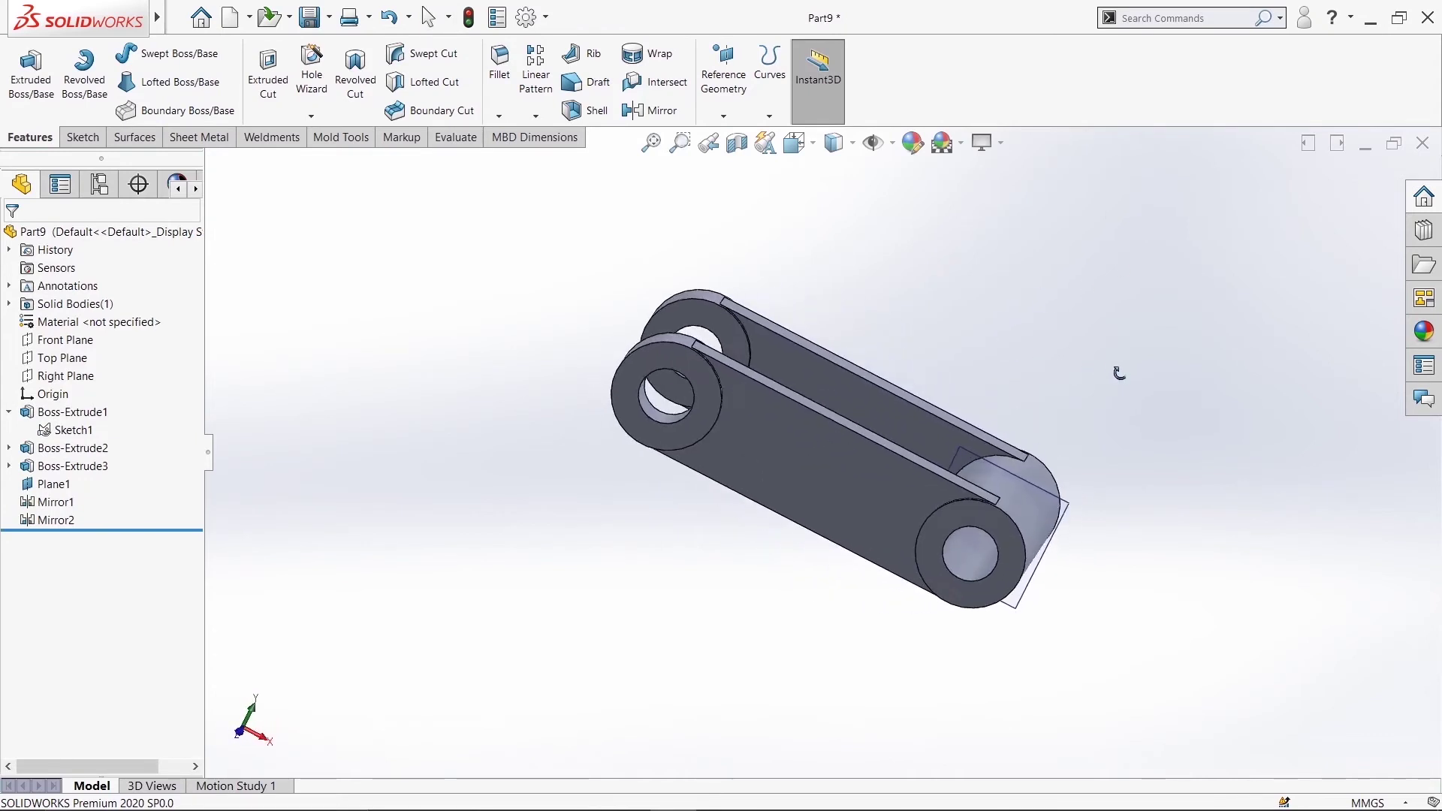
click(73, 430)
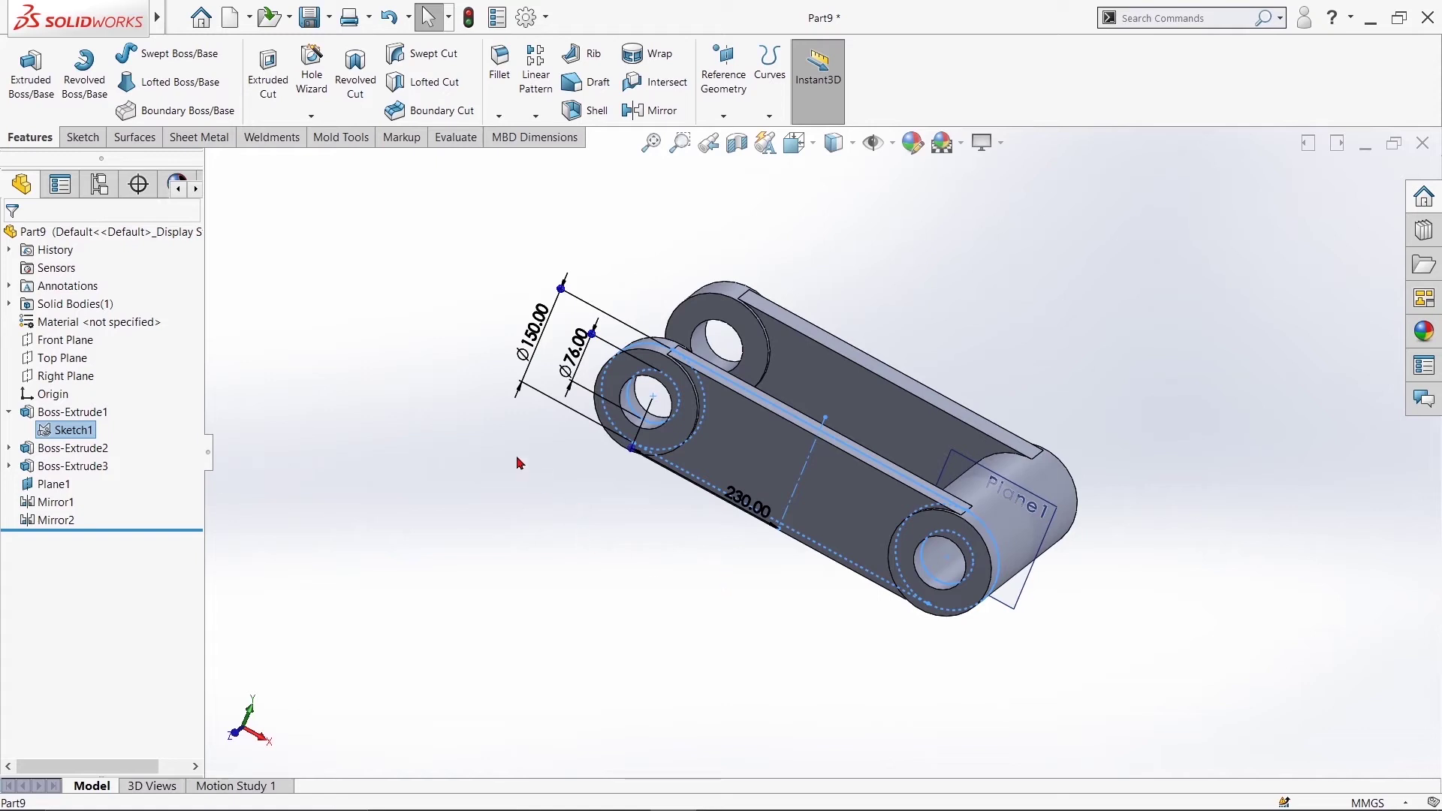
click(483, 588)
mouse_move(483, 589)
middle_down()
mouse_move(418, 538)
mouse_move(583, 564)
mouse_move(905, 669)
mouse_move(812, 720)
mouse_move(854, 720)
mouse_move(836, 730)
middle_up()
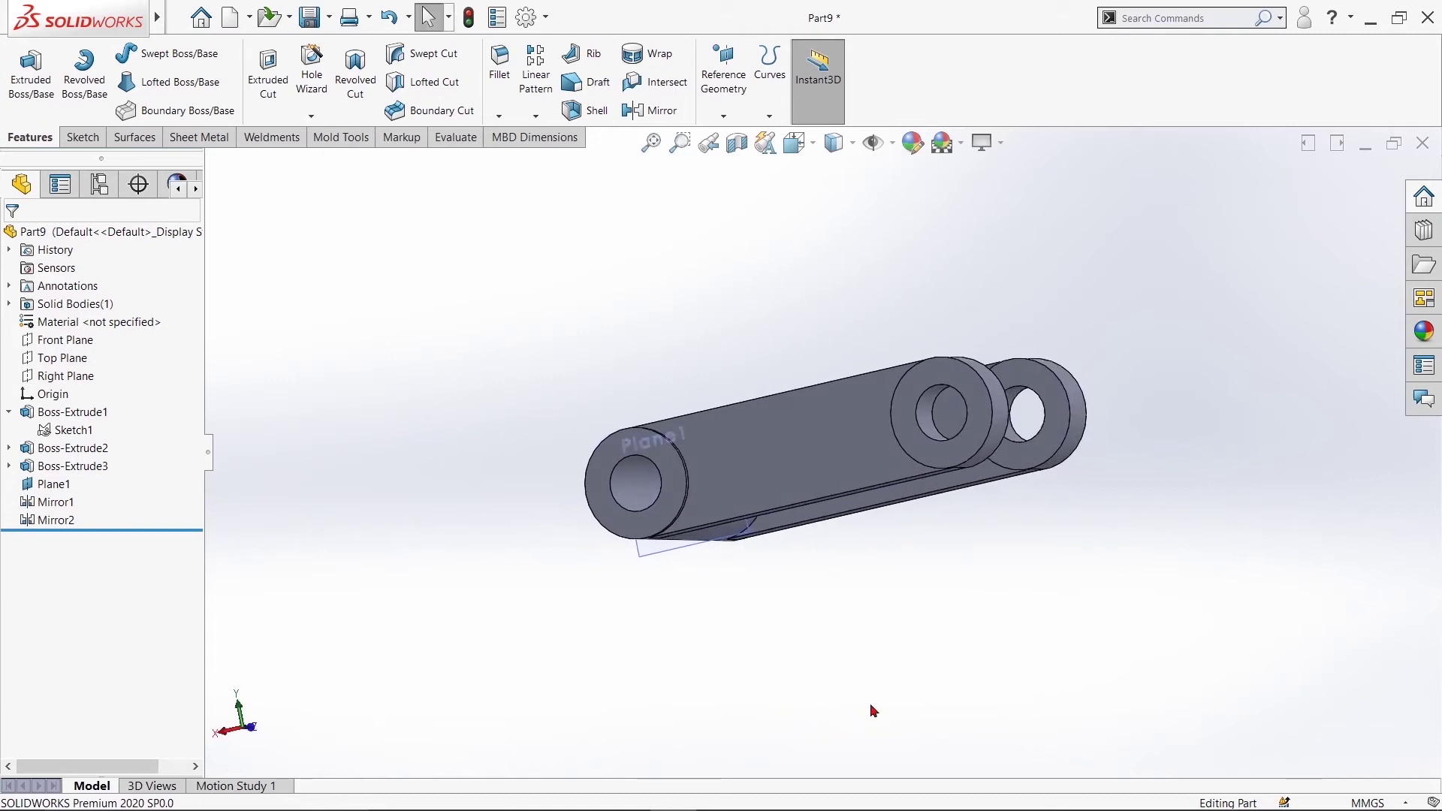
key(ctrl+7)
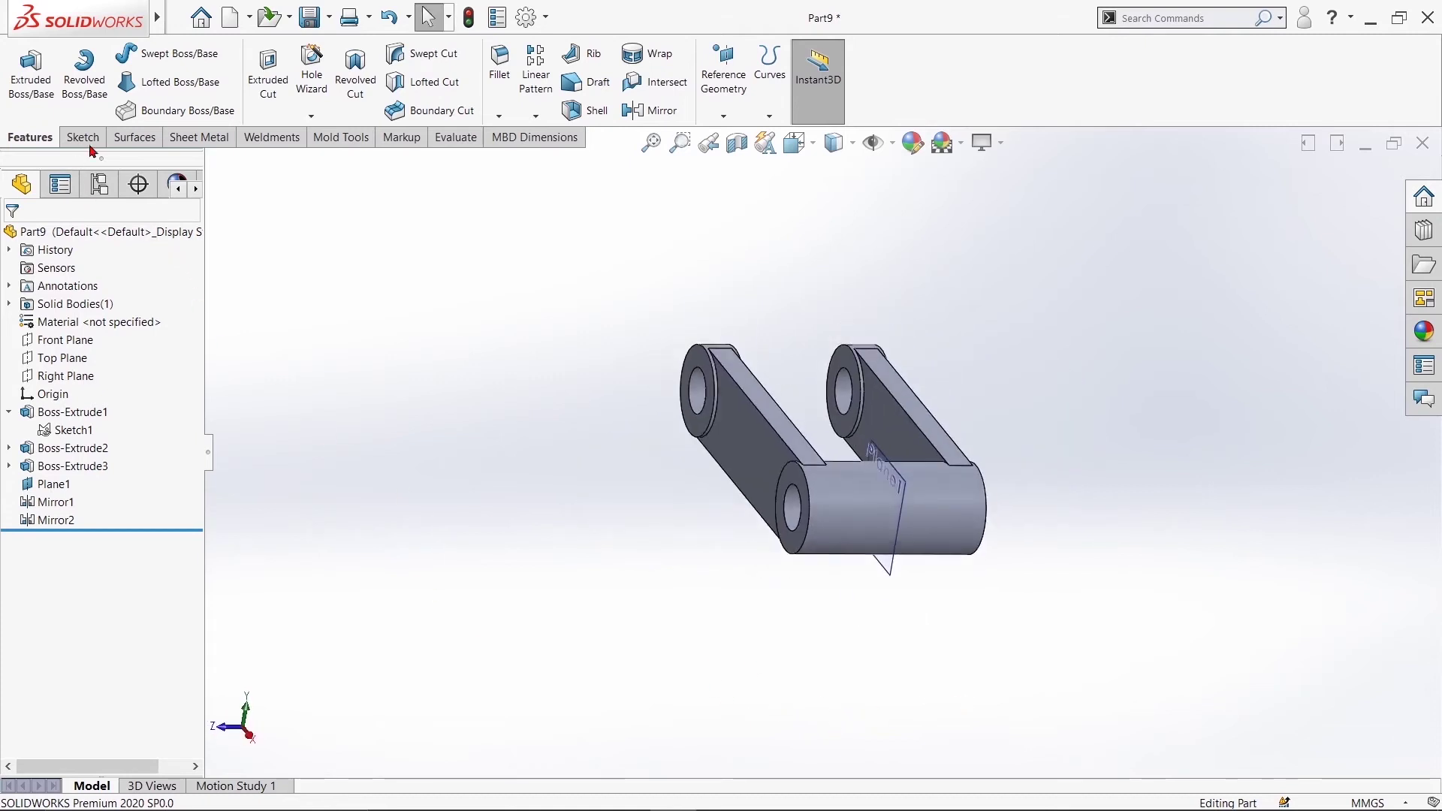
click(87, 140)
click(116, 54)
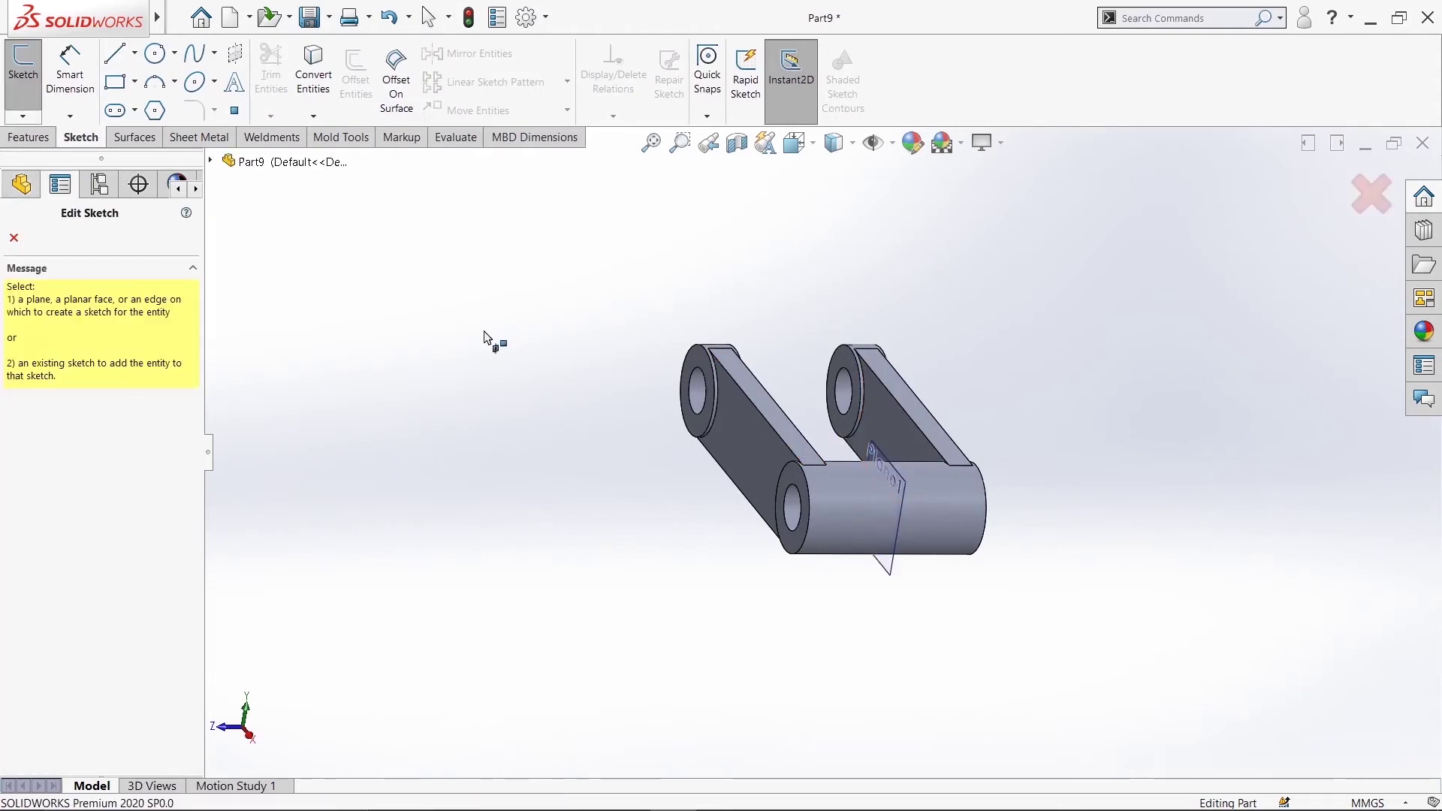
Open Sketch3 on the Right Plane, try a line, then cancel and exit without keeping it
click(213, 162)
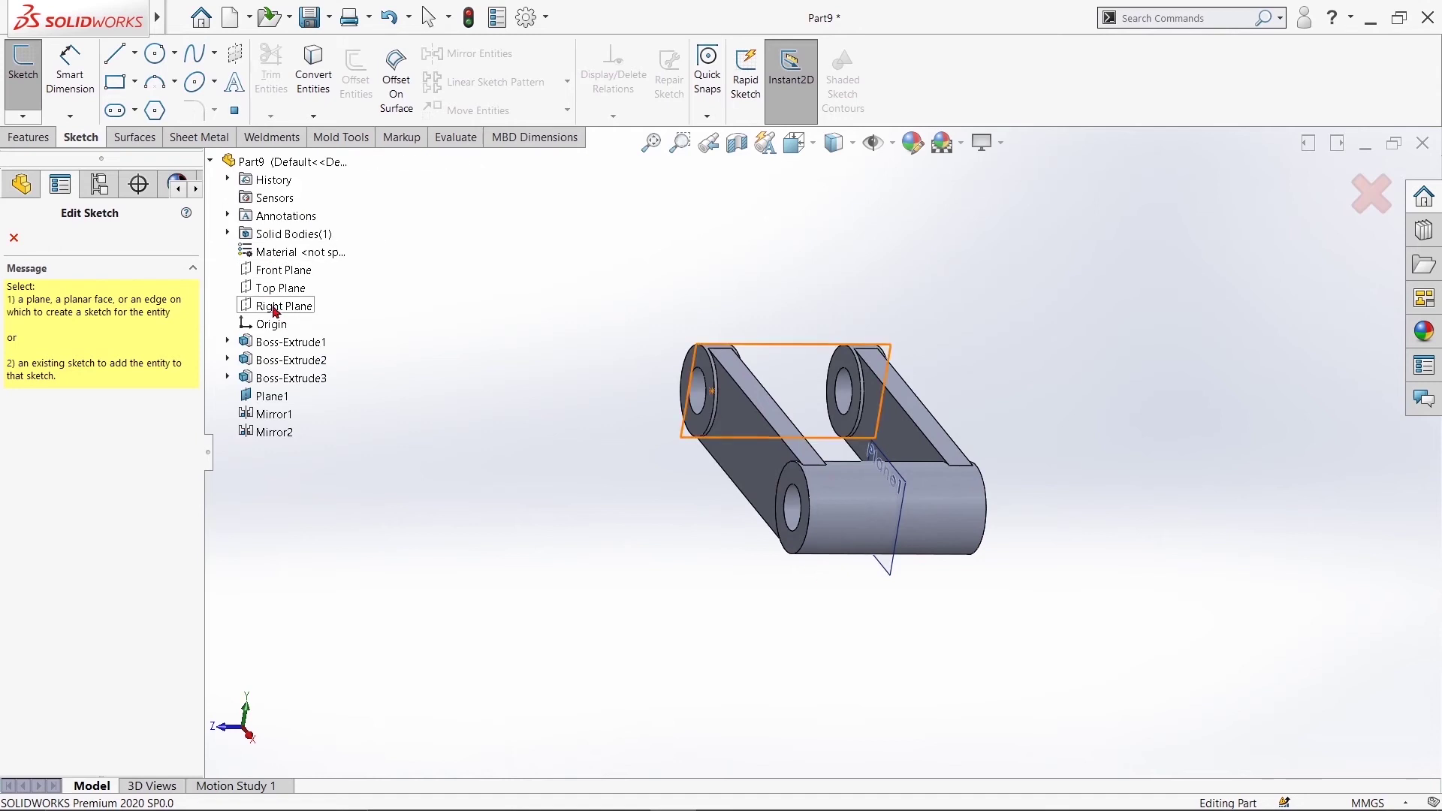
click(284, 305)
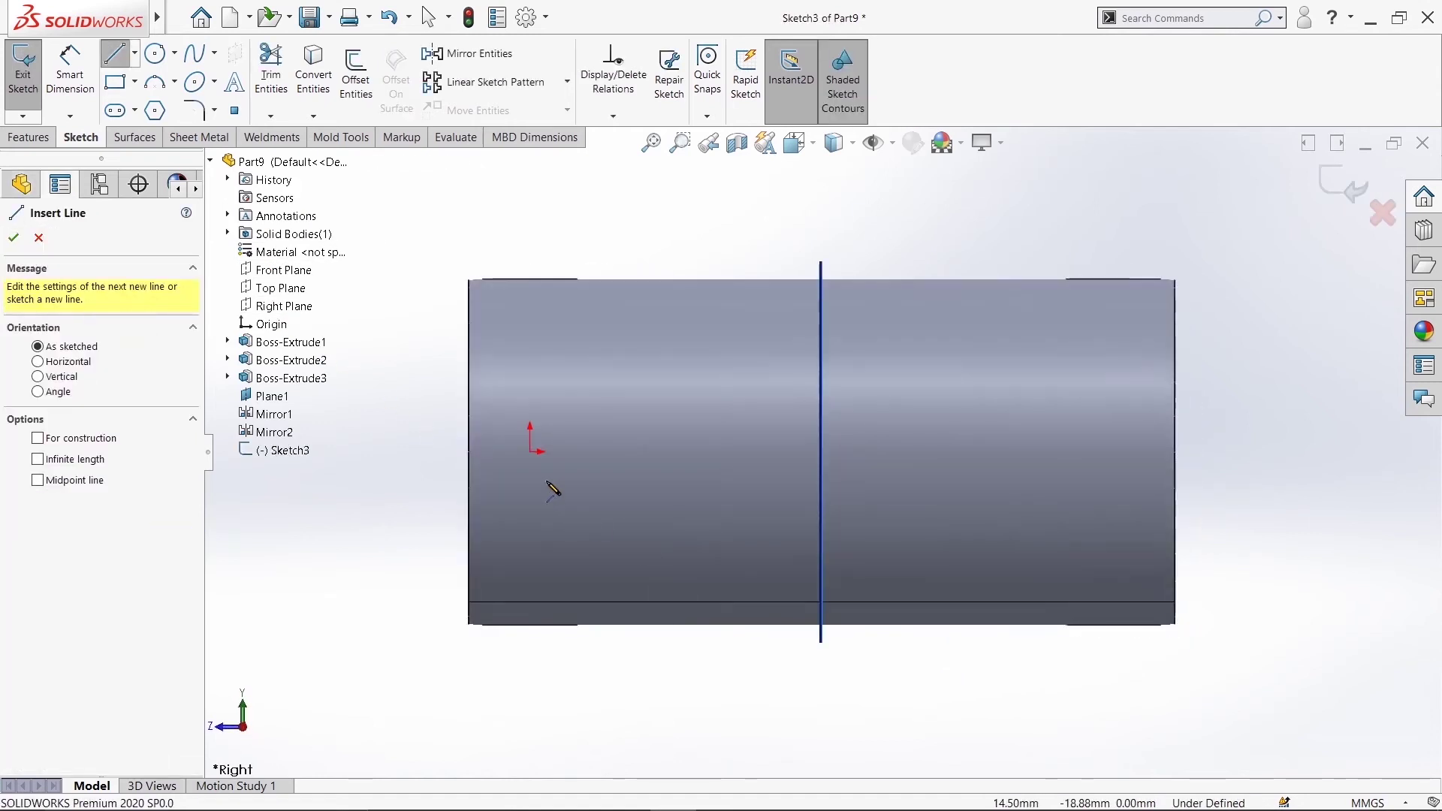
click(467, 451)
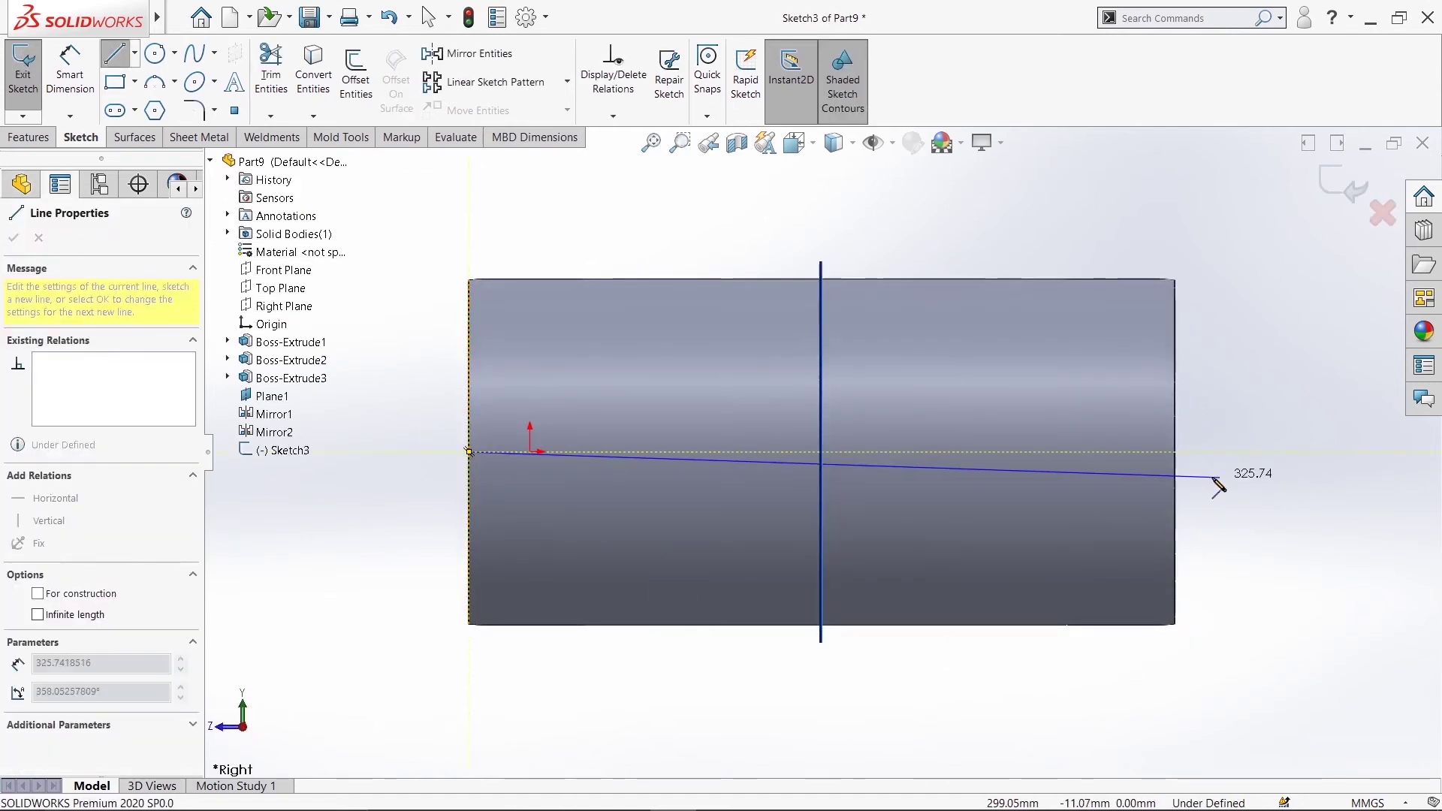
right_click(1260, 319)
click(1284, 396)
key(Escape)
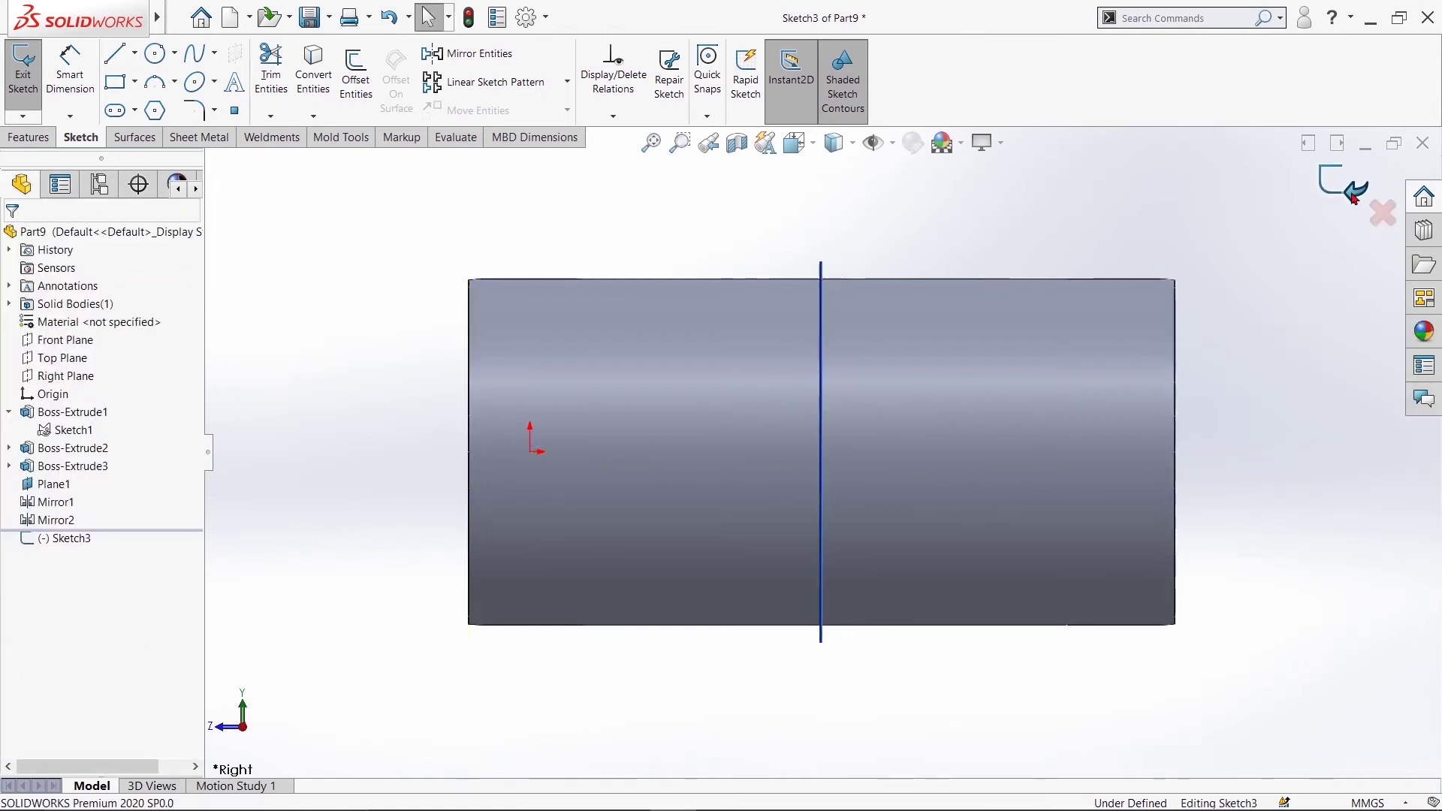
click(1353, 195)
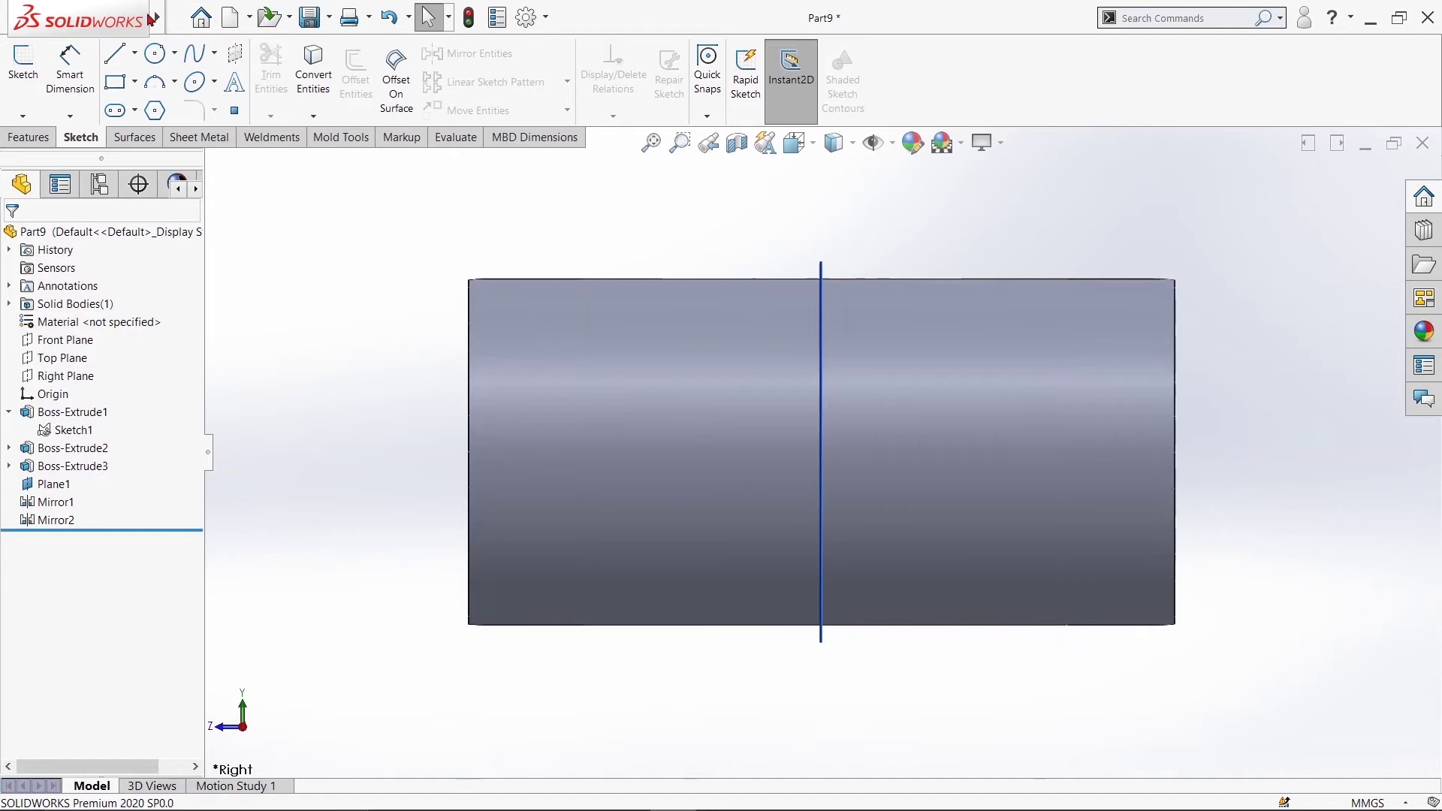
Discard the link arm unsaved, create a new Part, and start a circle on its Front Plane
click(1416, 150)
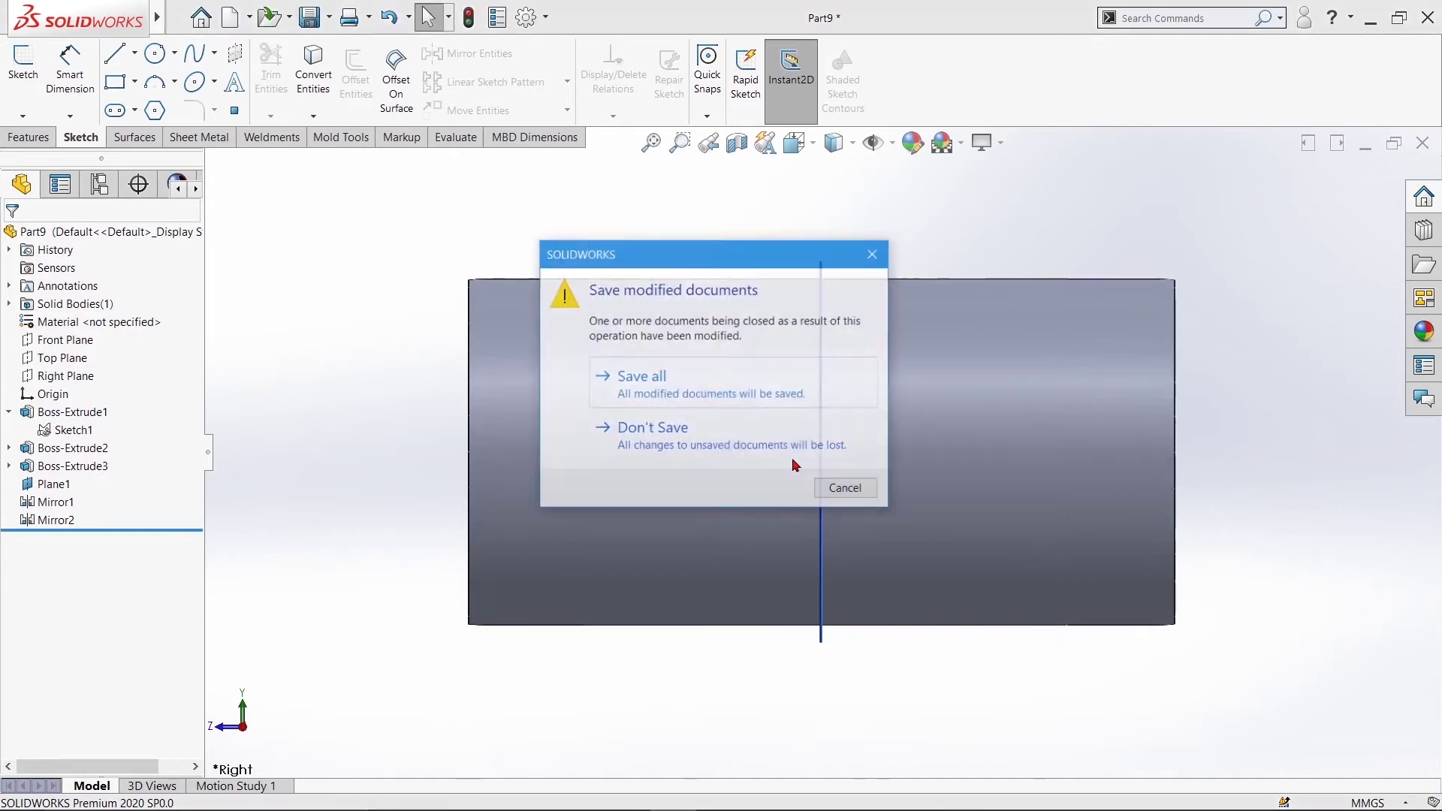
click(747, 448)
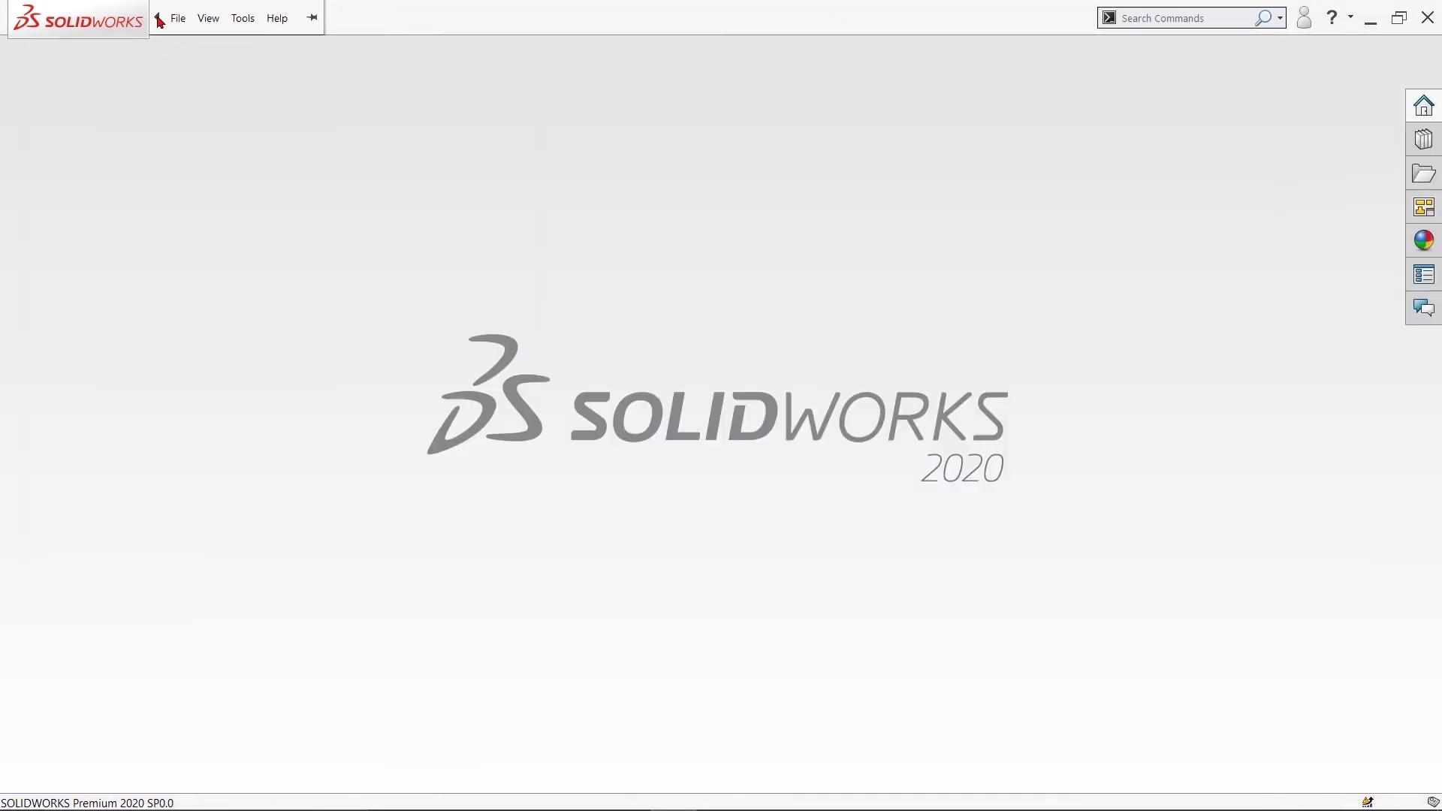
click(178, 18)
click(194, 45)
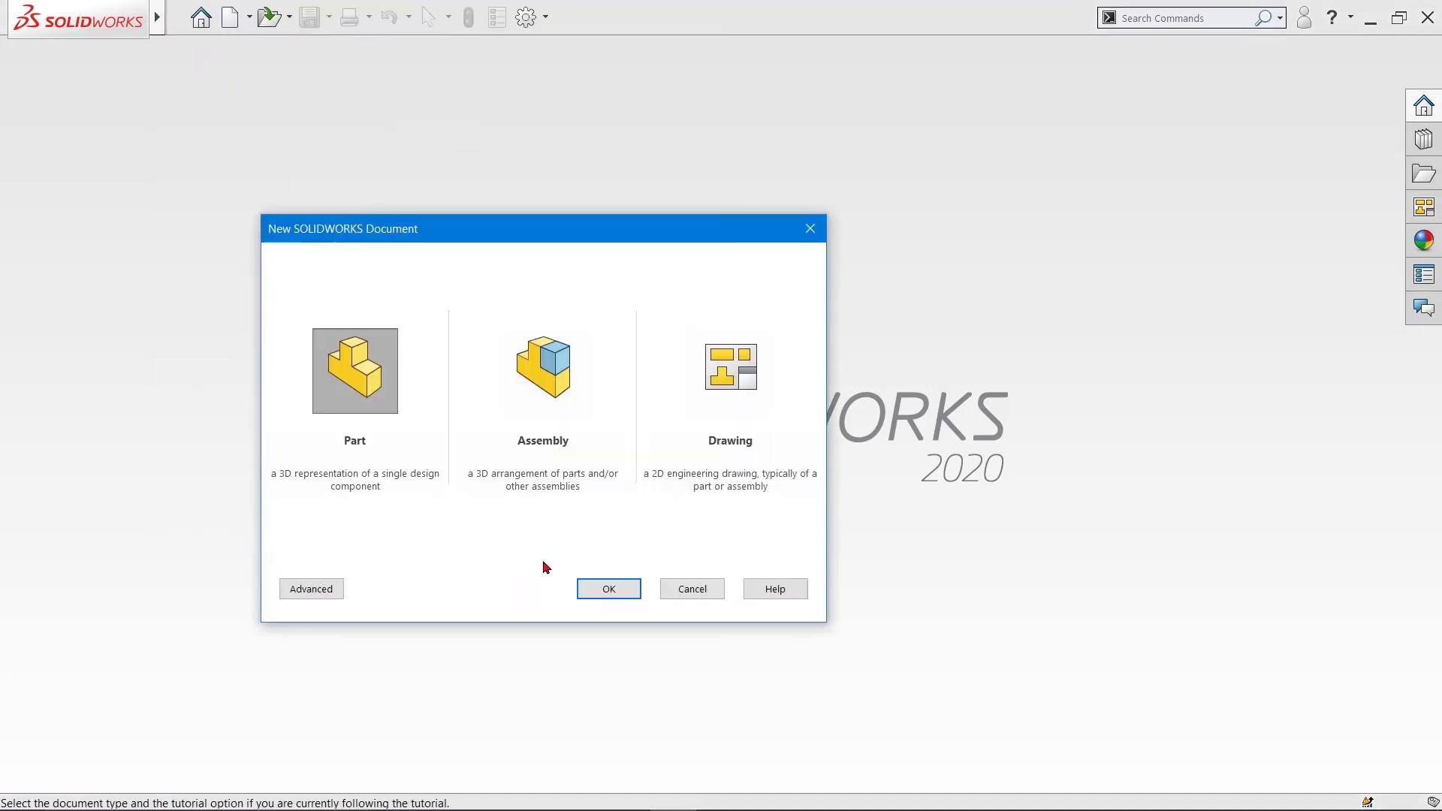
click(598, 588)
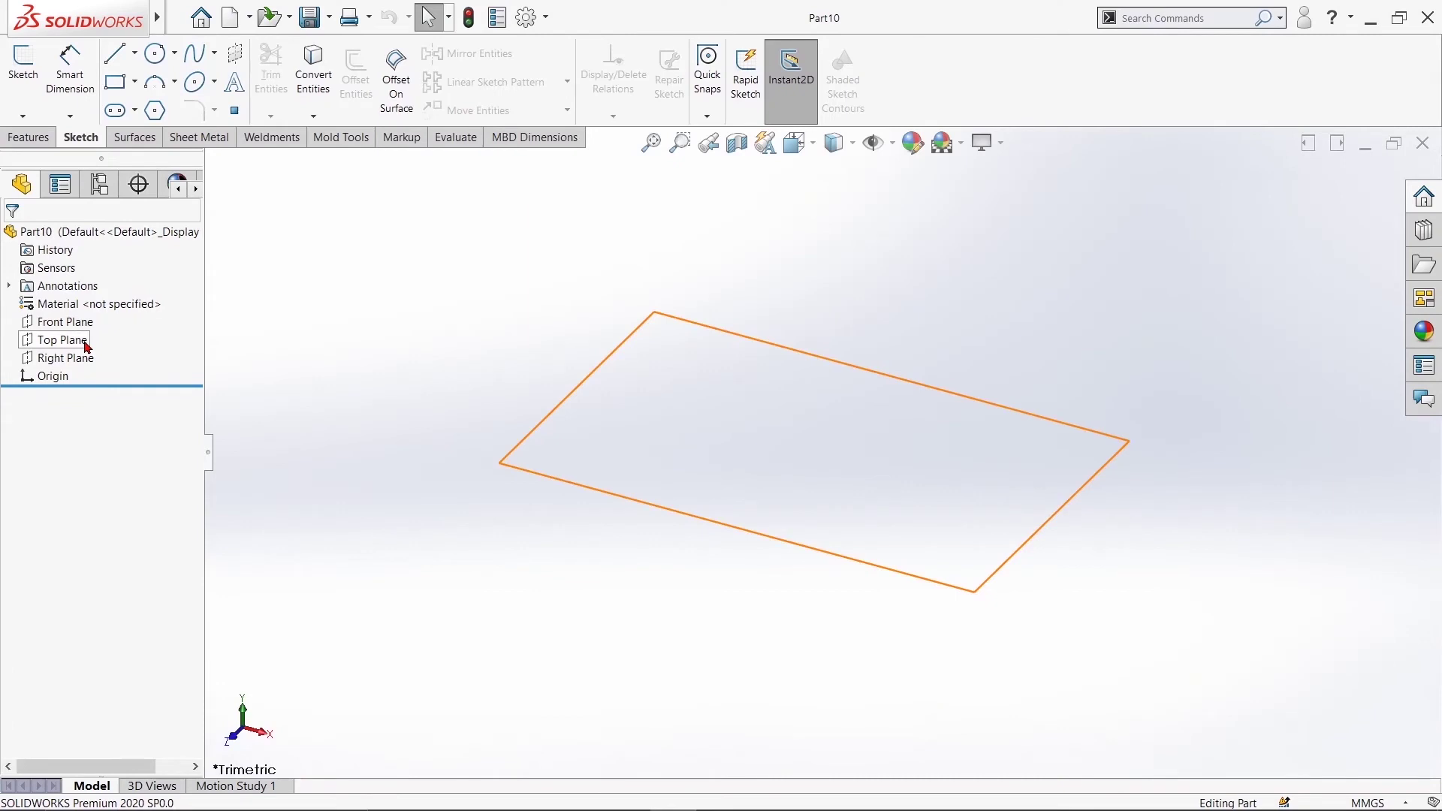
click(75, 322)
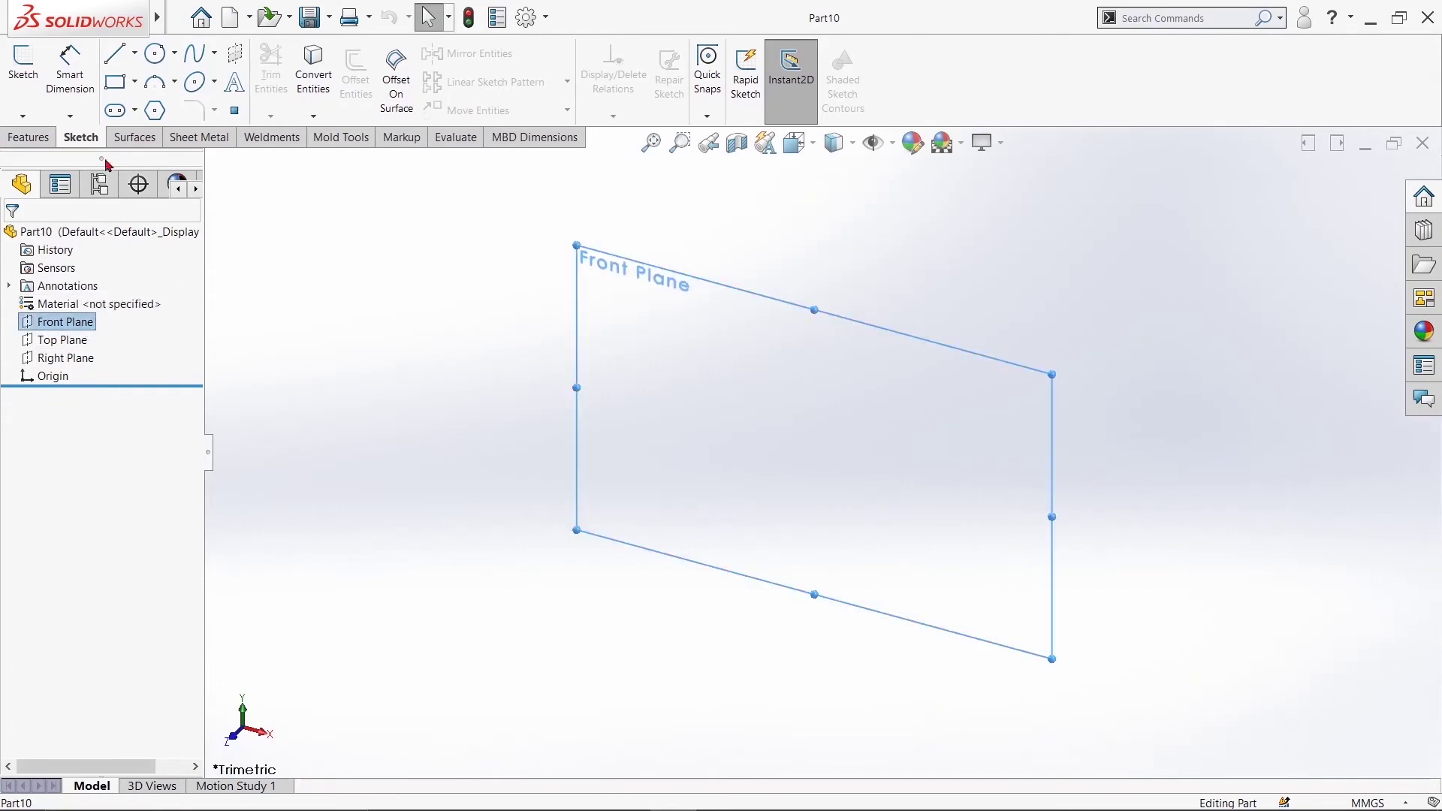
click(154, 55)
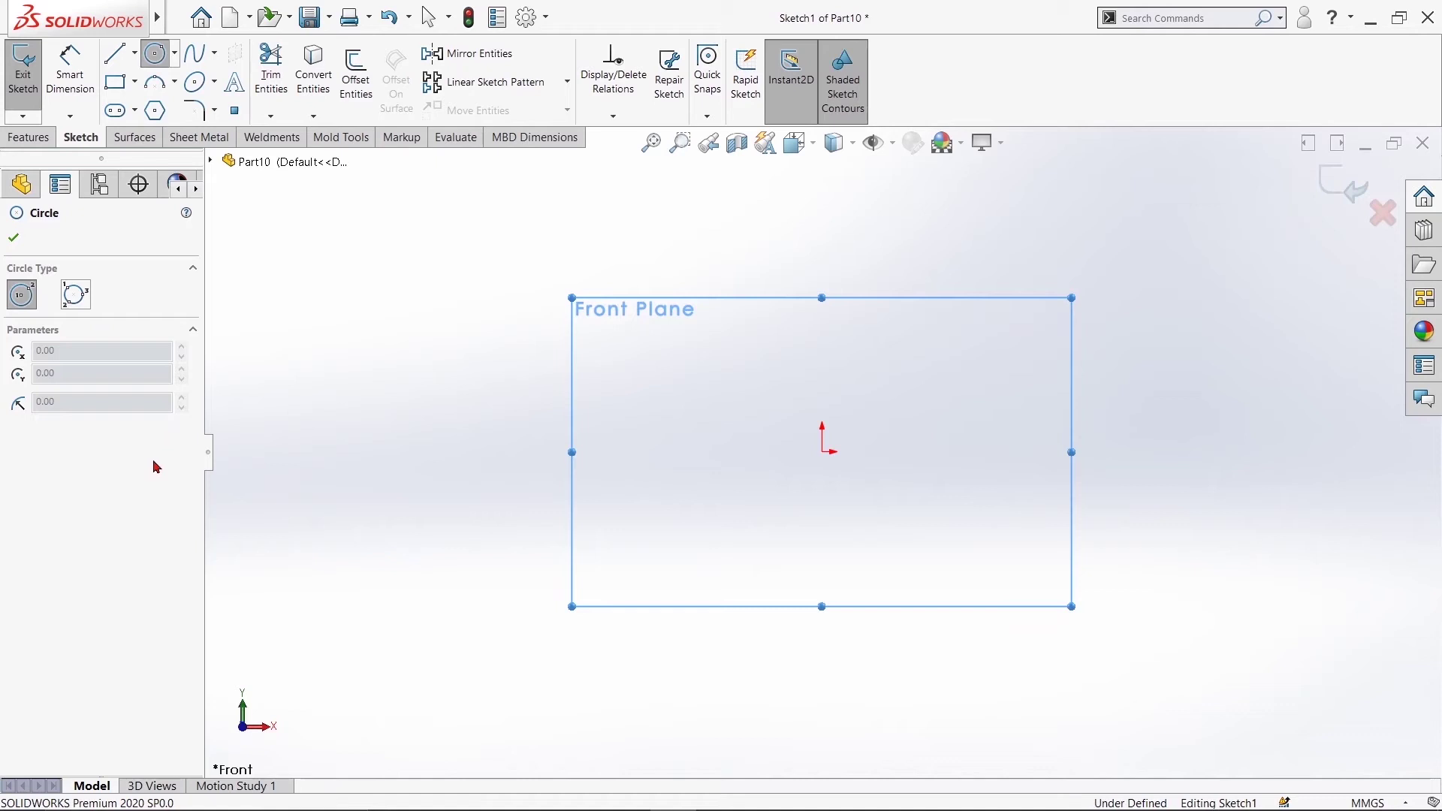
Draw two concentric circles centred on the origin
drag(823, 452, 761, 394)
click(822, 452)
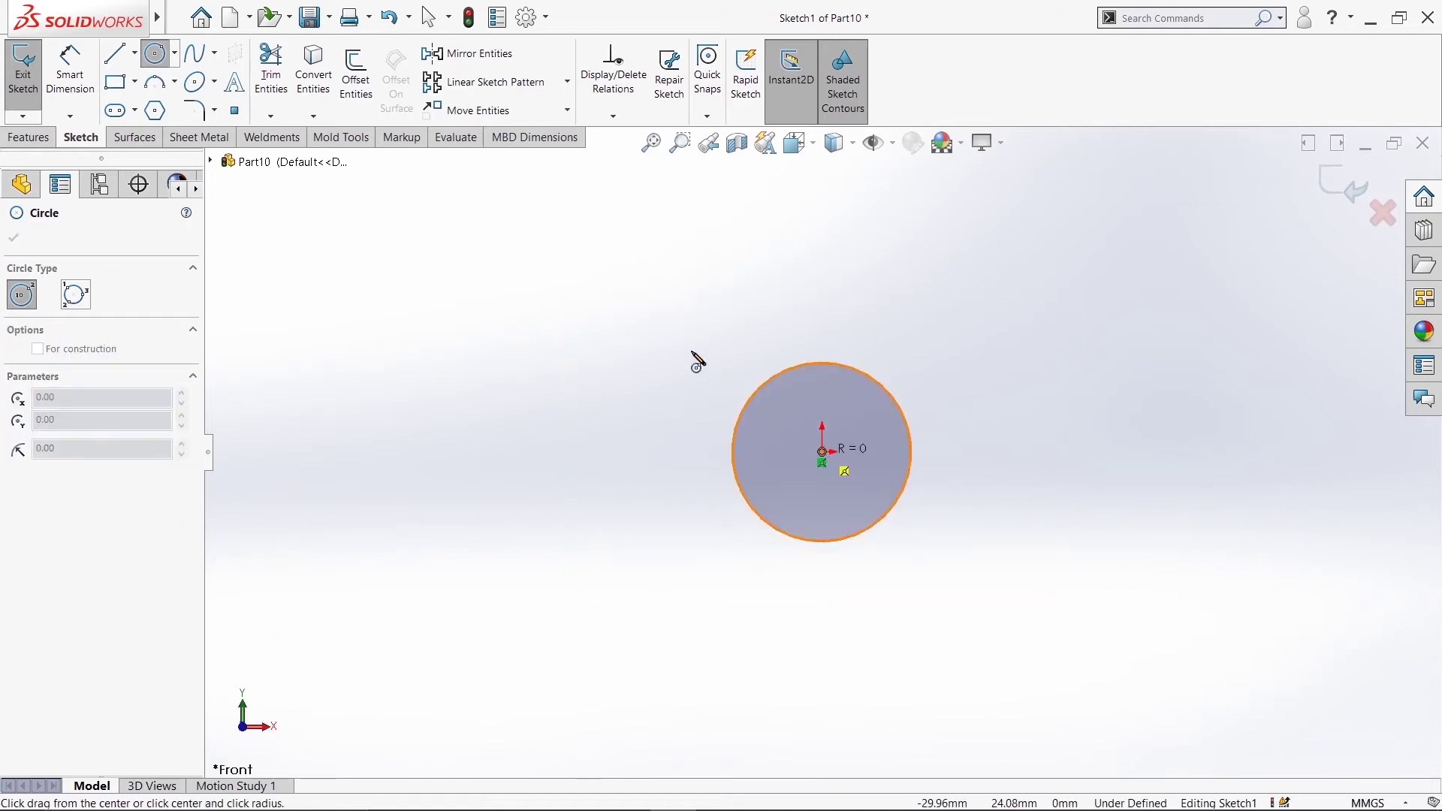
click(685, 328)
right_click(687, 337)
click(725, 347)
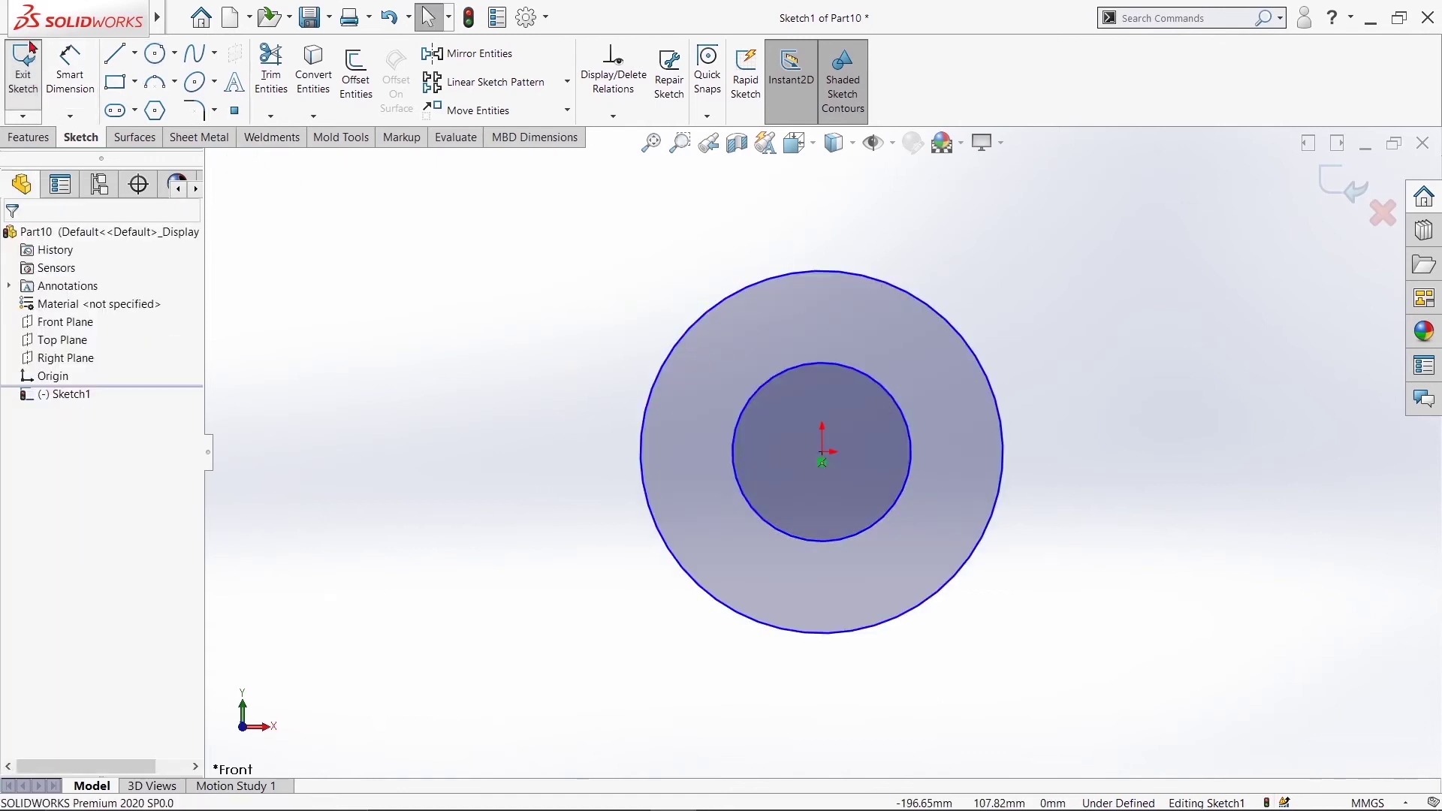
Dimension the outer circle Ø150 and the inner circle Ø76
click(70, 72)
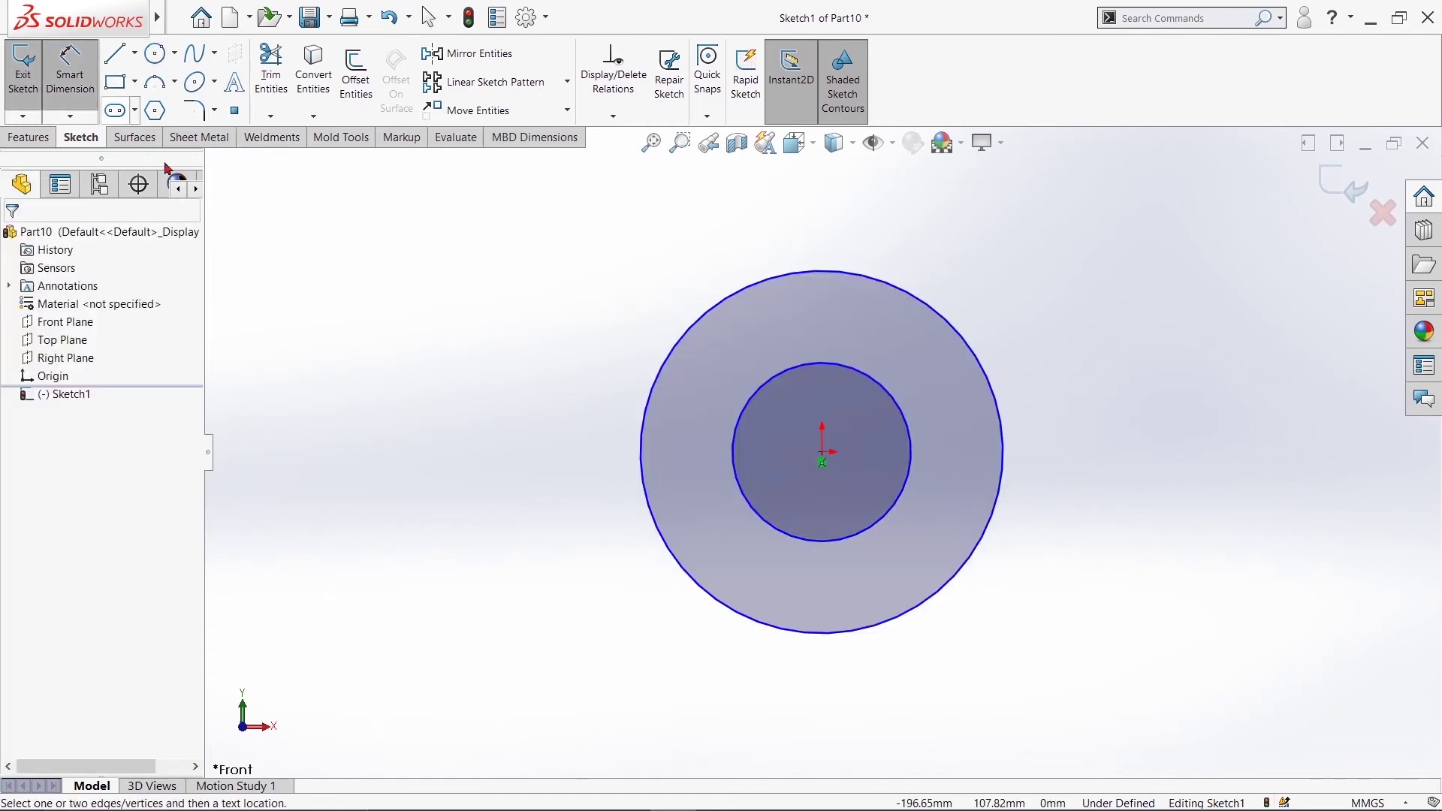
click(502, 443)
text(150)
key(Return)
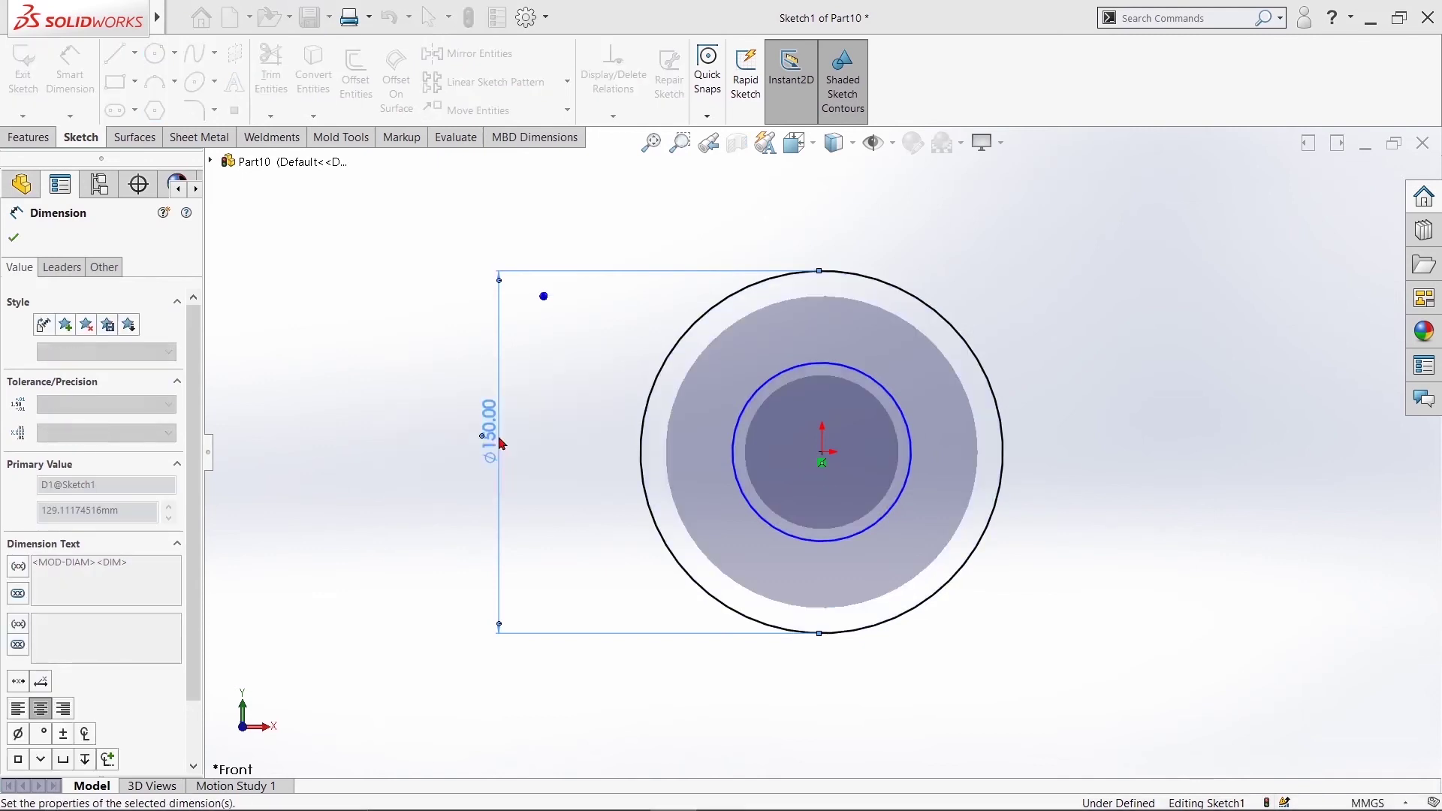
click(751, 502)
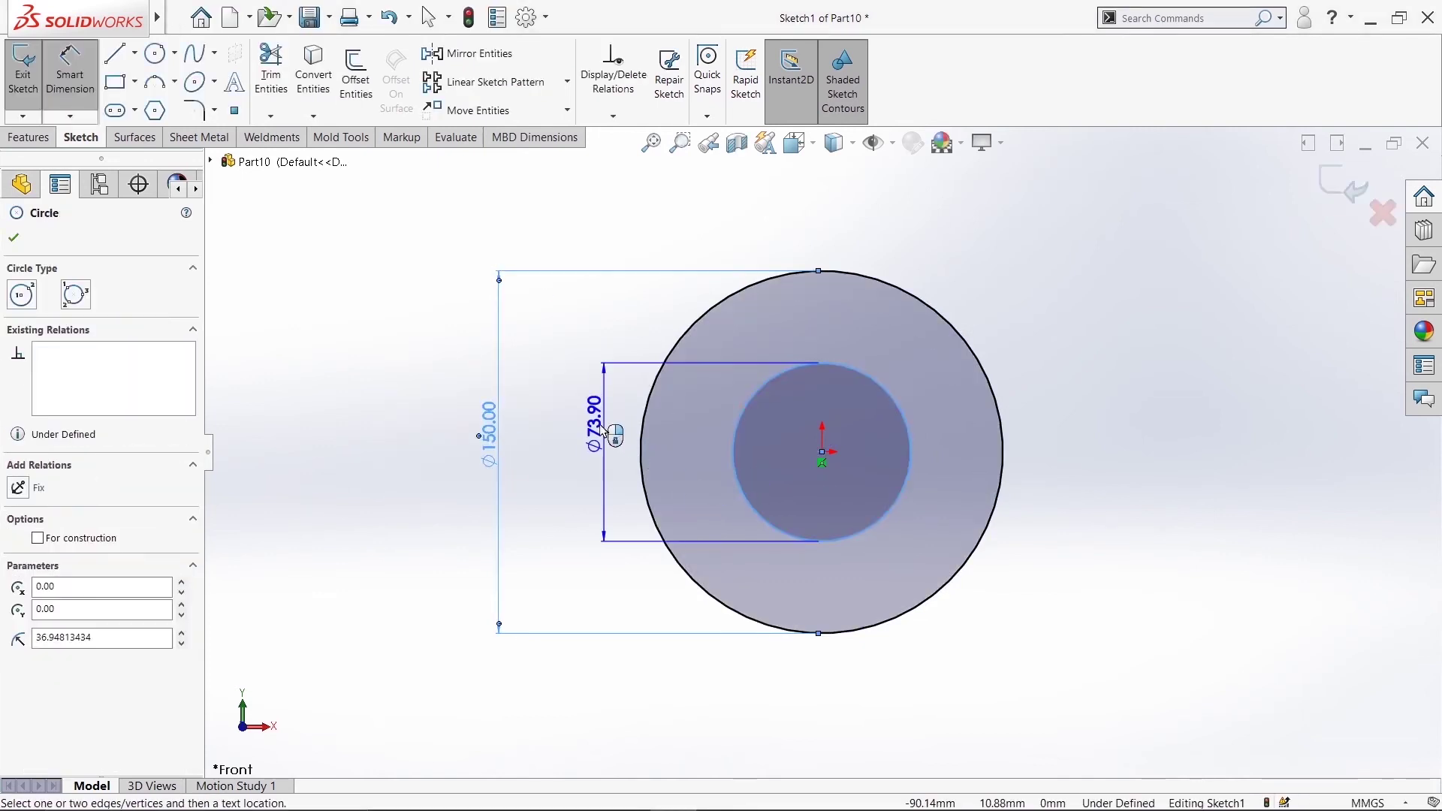
click(598, 424)
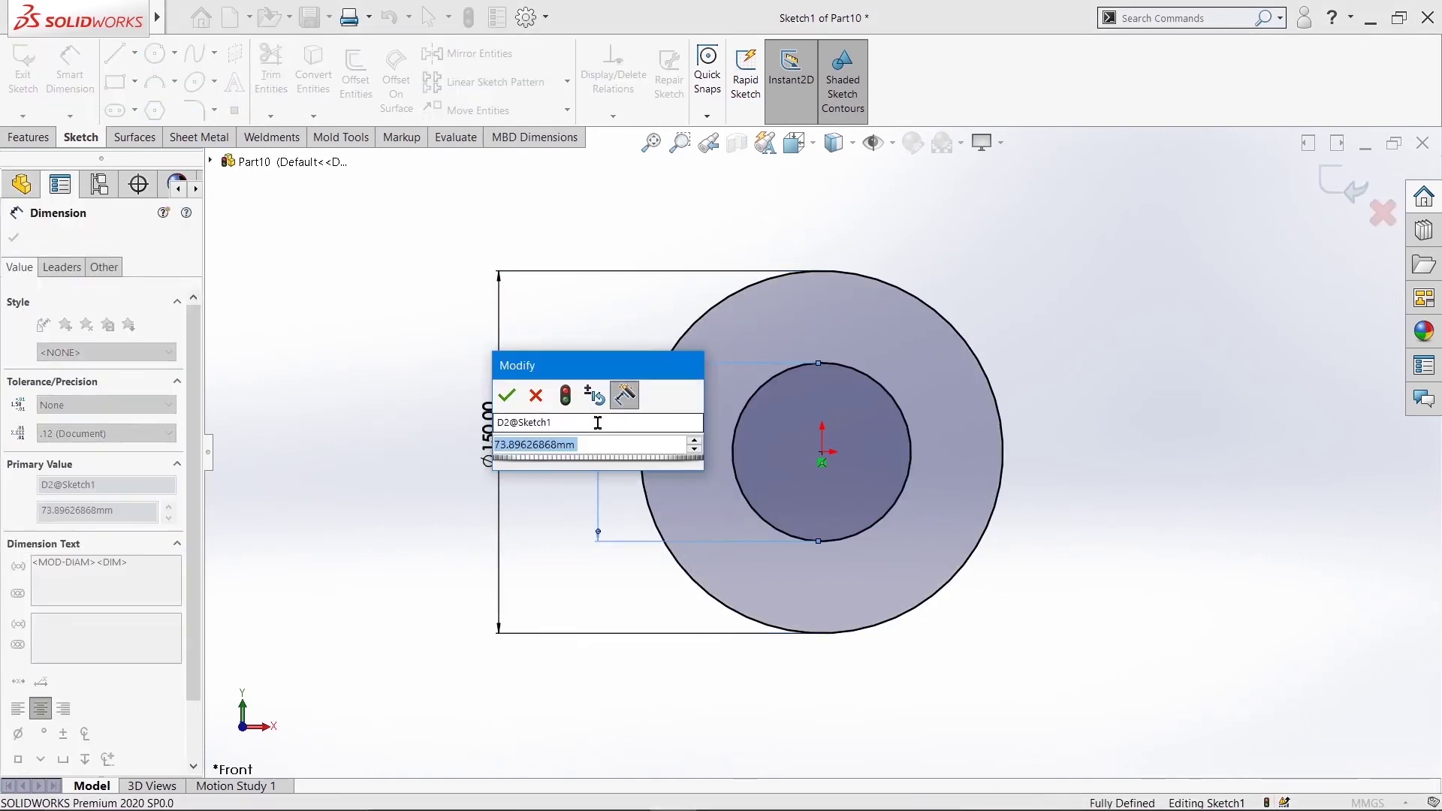
text(76)
key(Return)
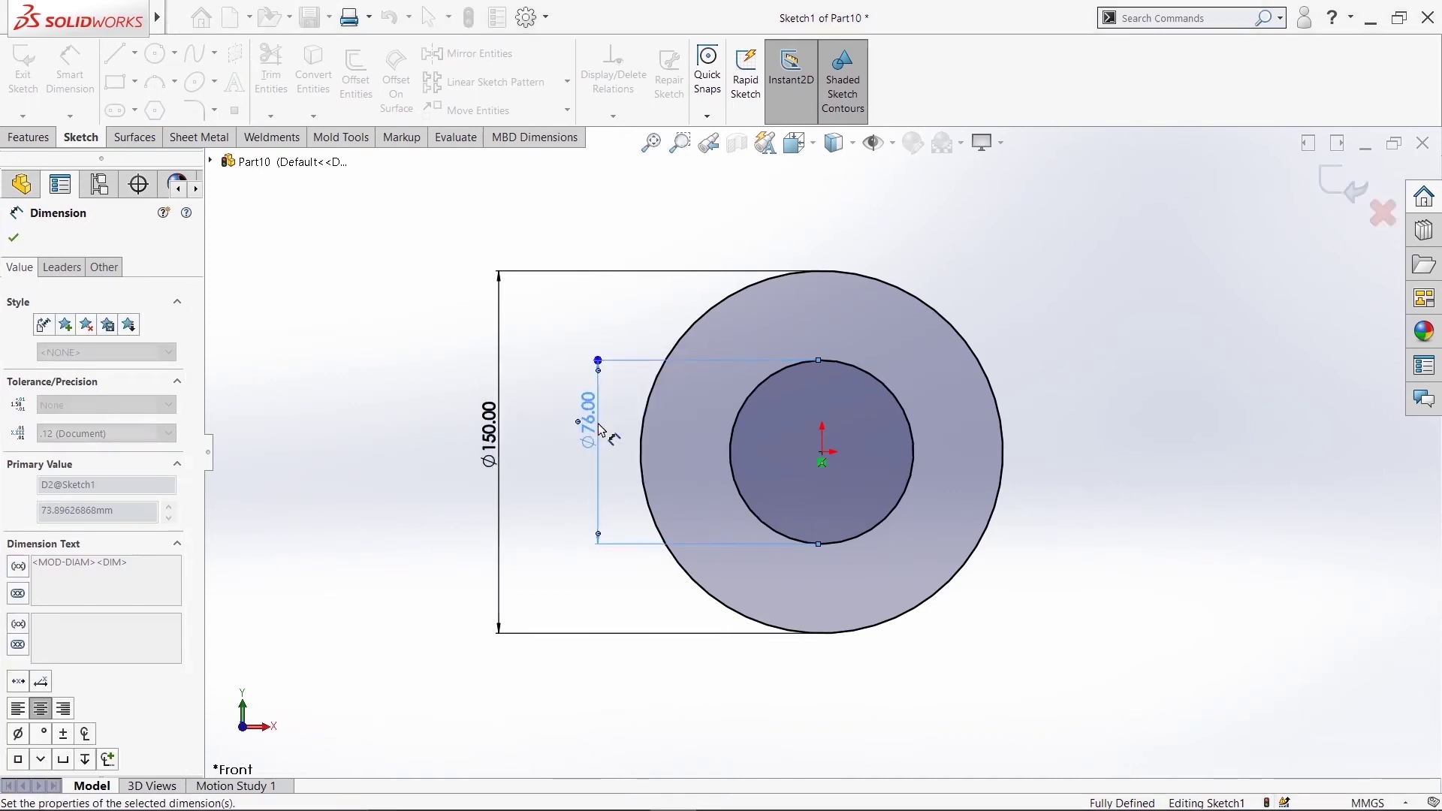
click(14, 237)
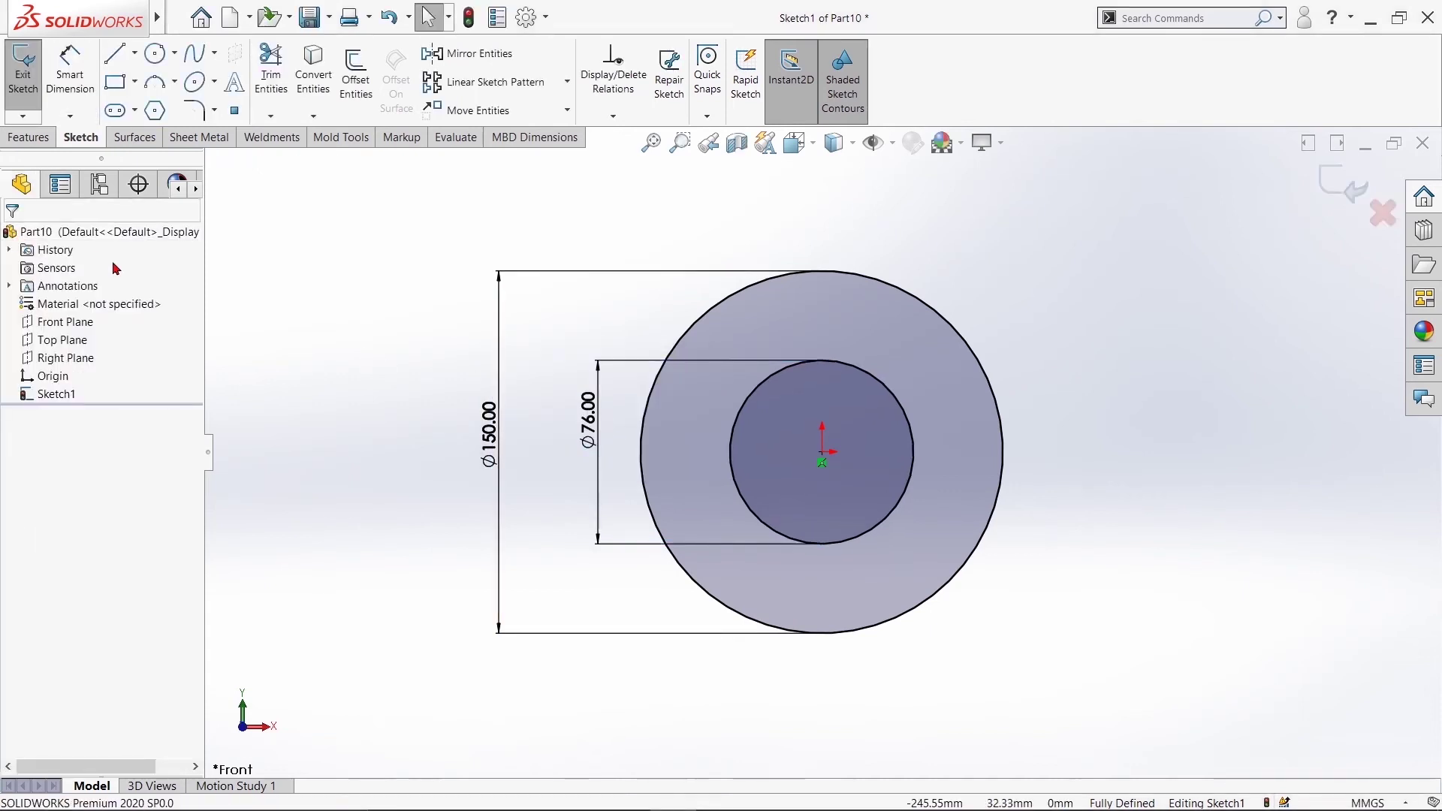
Draw a vertical centreline to the right of the circles
click(134, 54)
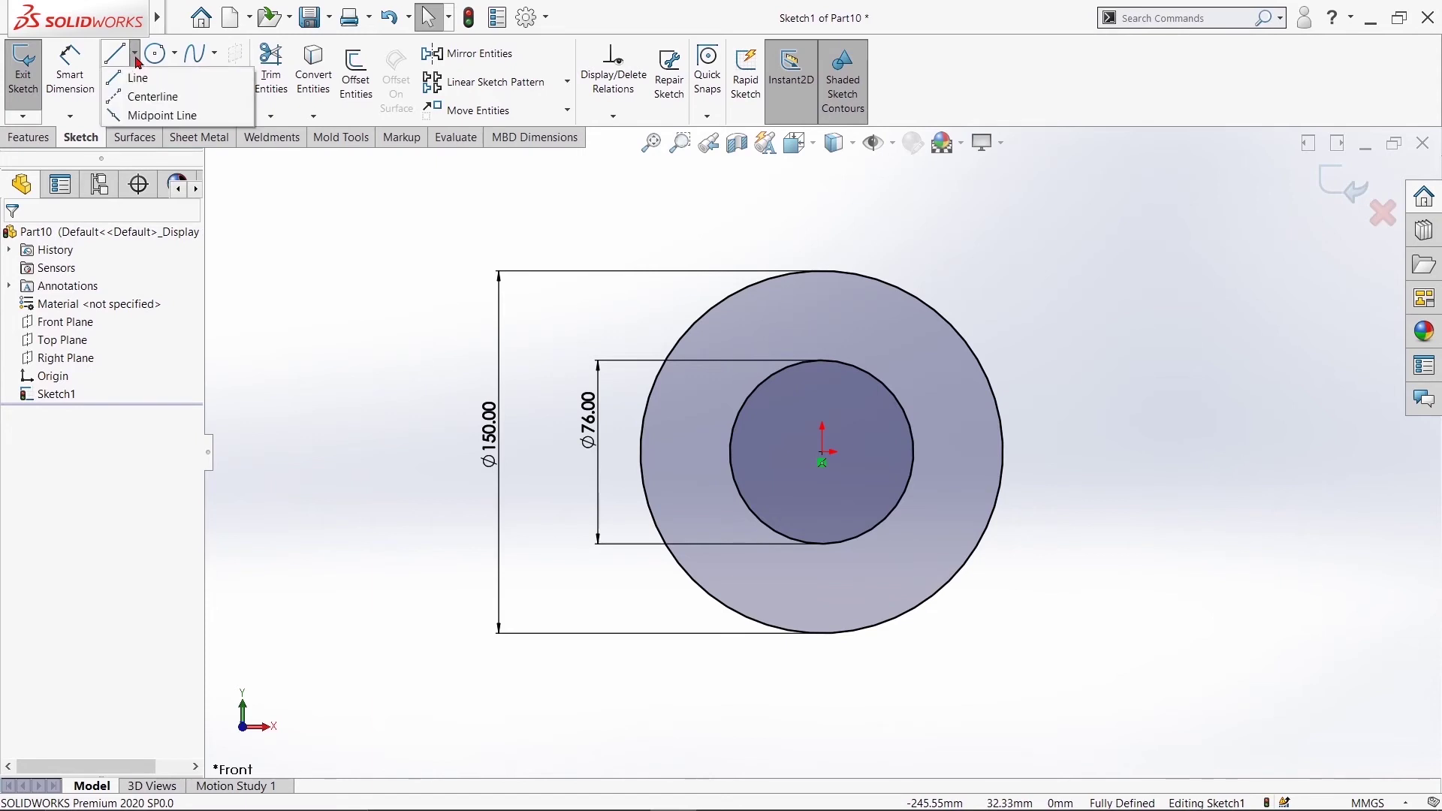
click(156, 104)
click(1209, 227)
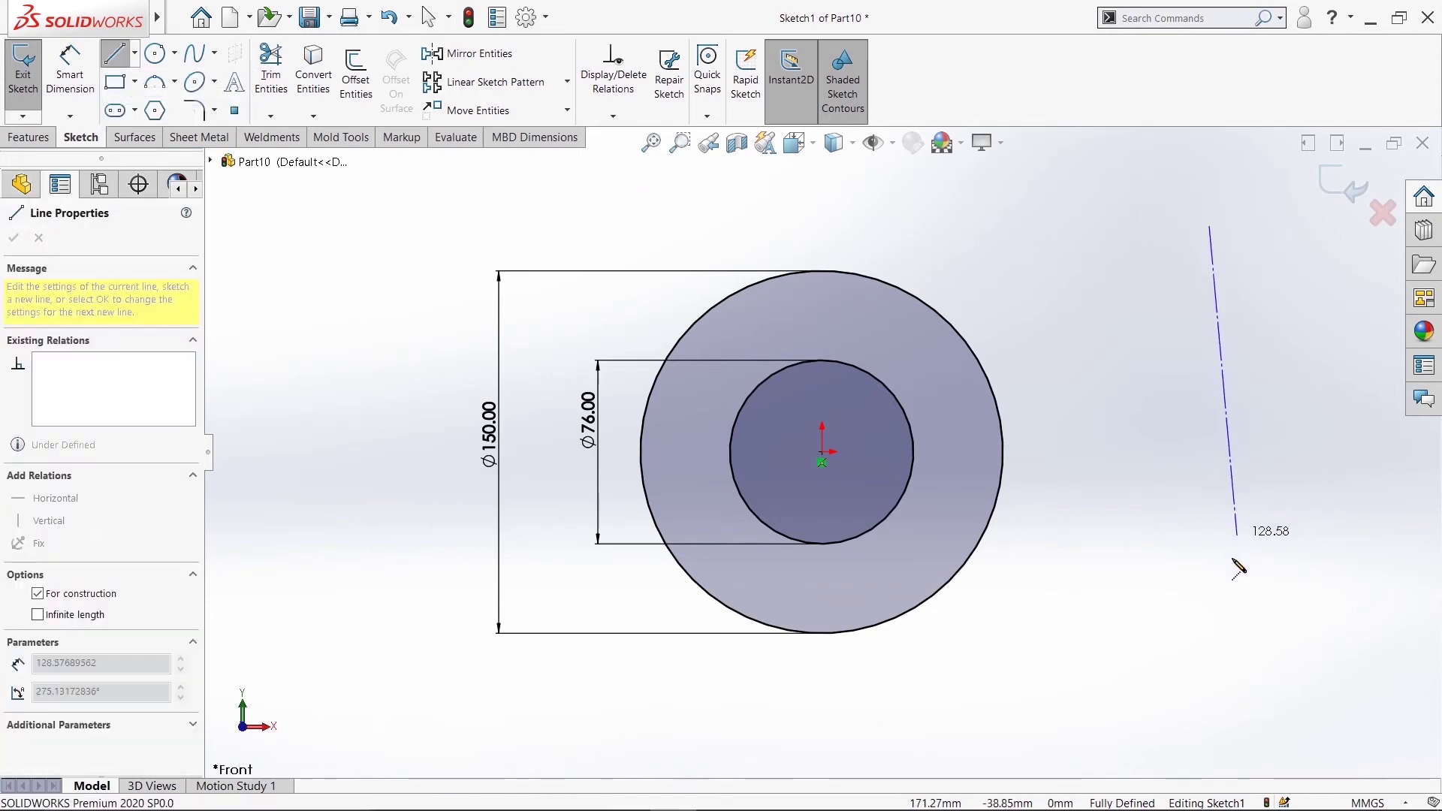
click(1209, 666)
right_click(1217, 666)
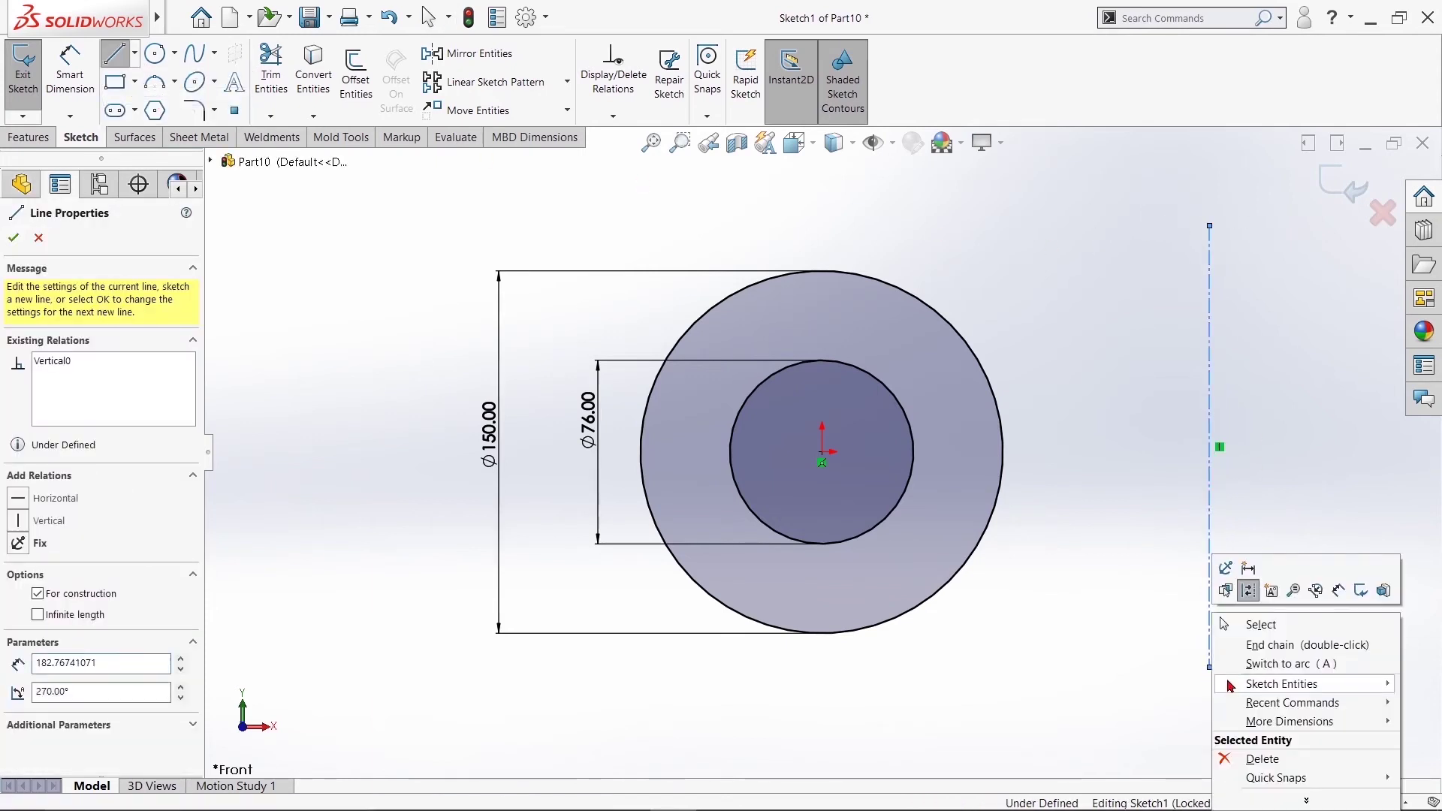
click(1056, 373)
key(Escape)
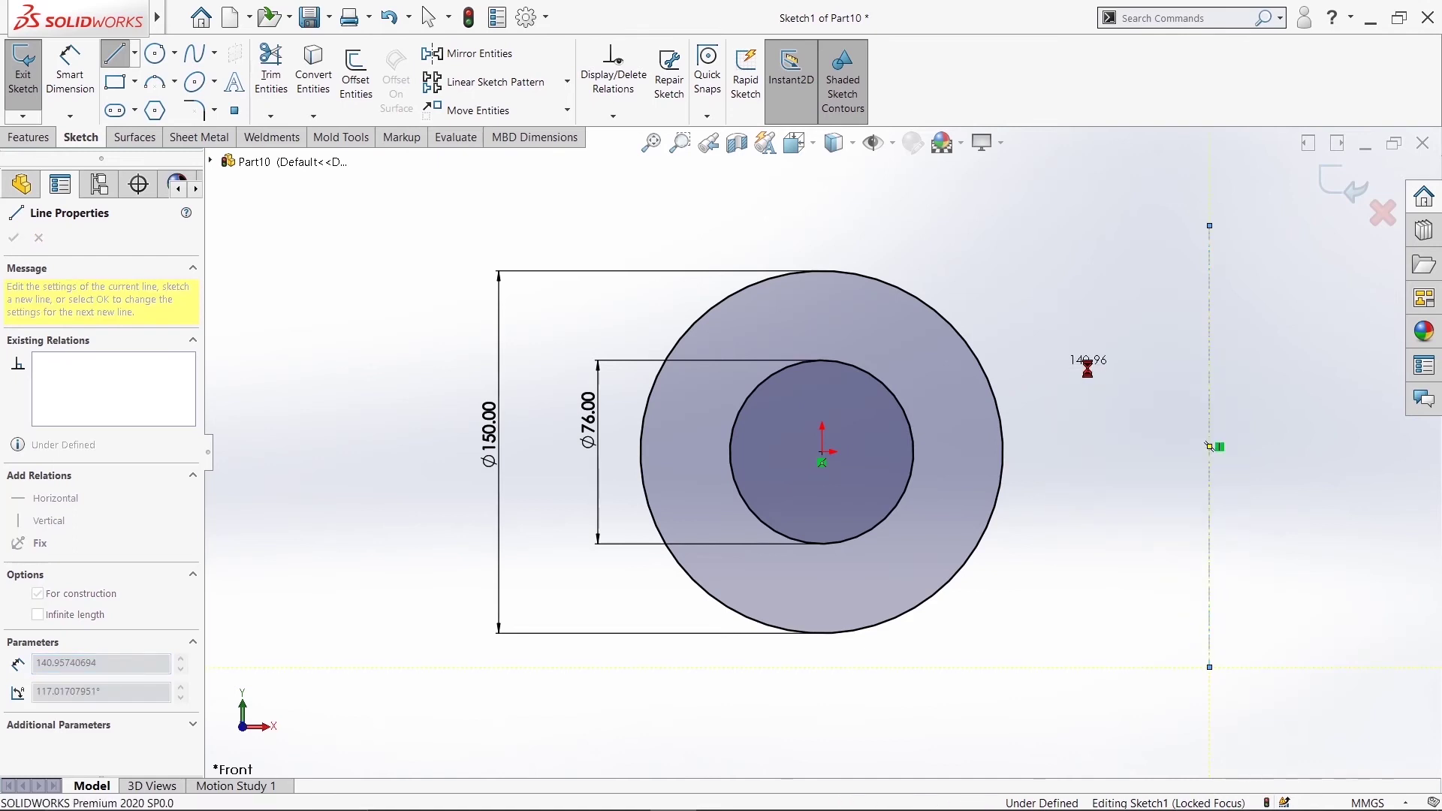
key(Escape)
Dimension the centreline 305 mm (610/2) from the circle centre
click(70, 71)
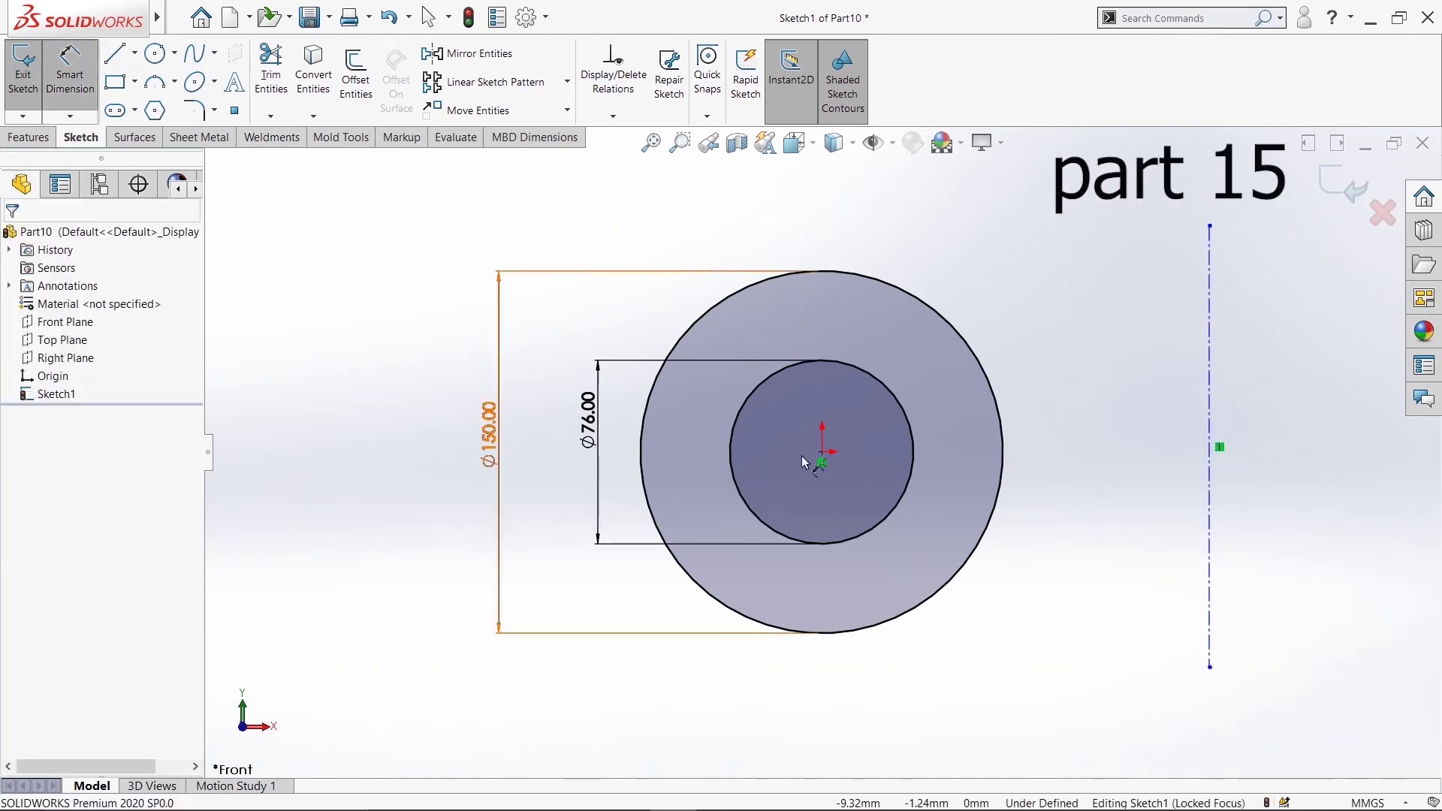
click(1220, 449)
click(1212, 453)
click(1175, 474)
text(610/2)
key(Return)
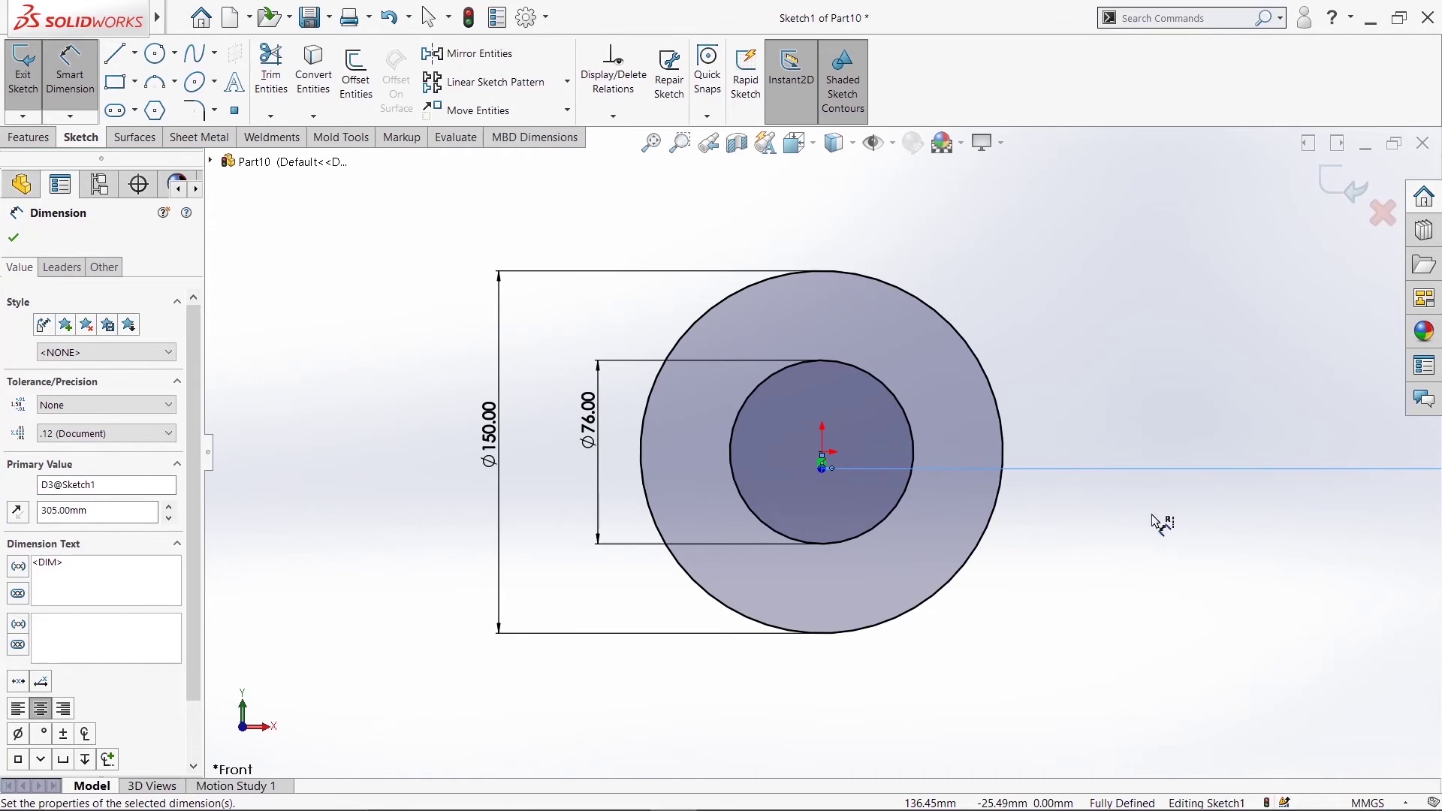
key(z)
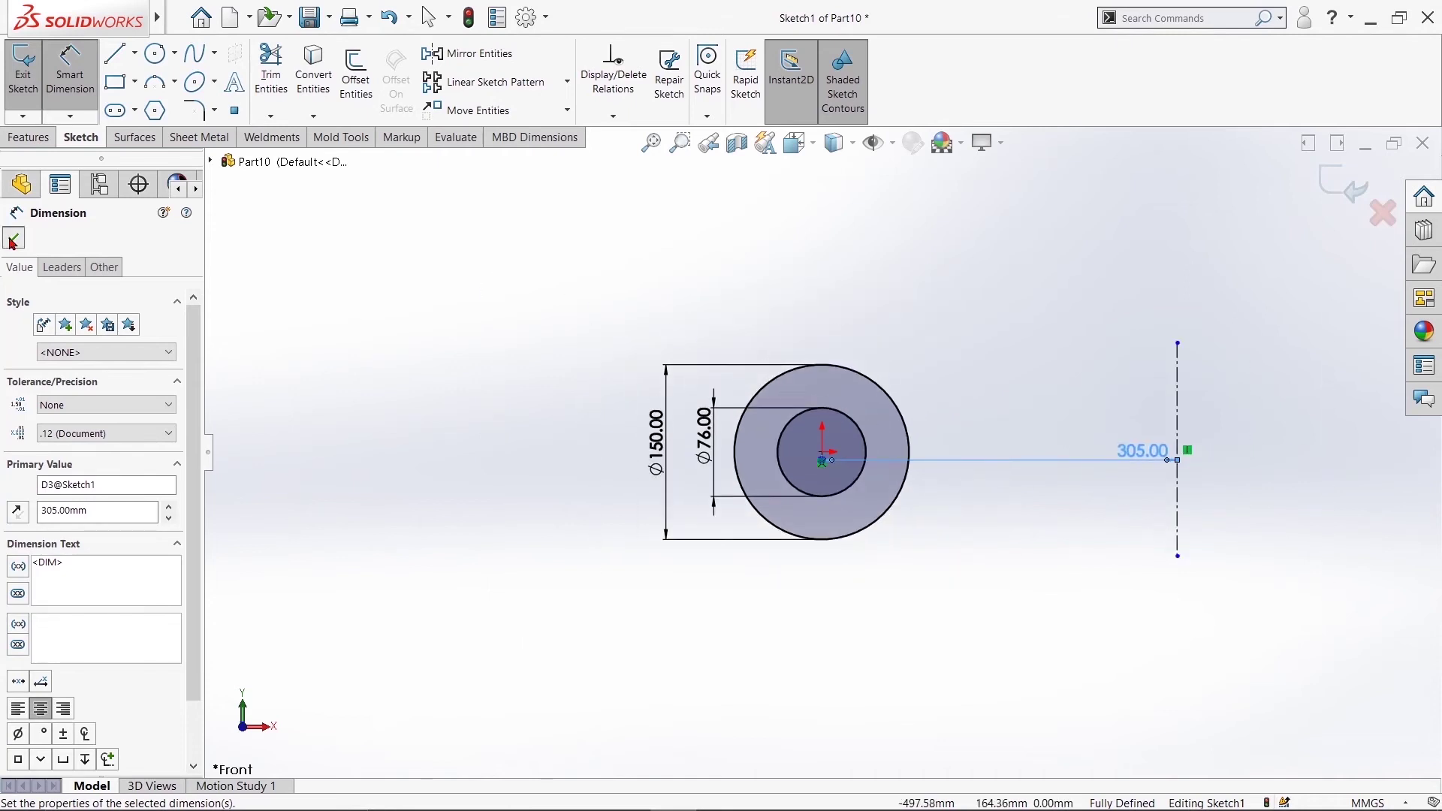
click(12, 241)
Mirror both the Ø150 and Ø76 circles about the centreline
drag(646, 255, 940, 583)
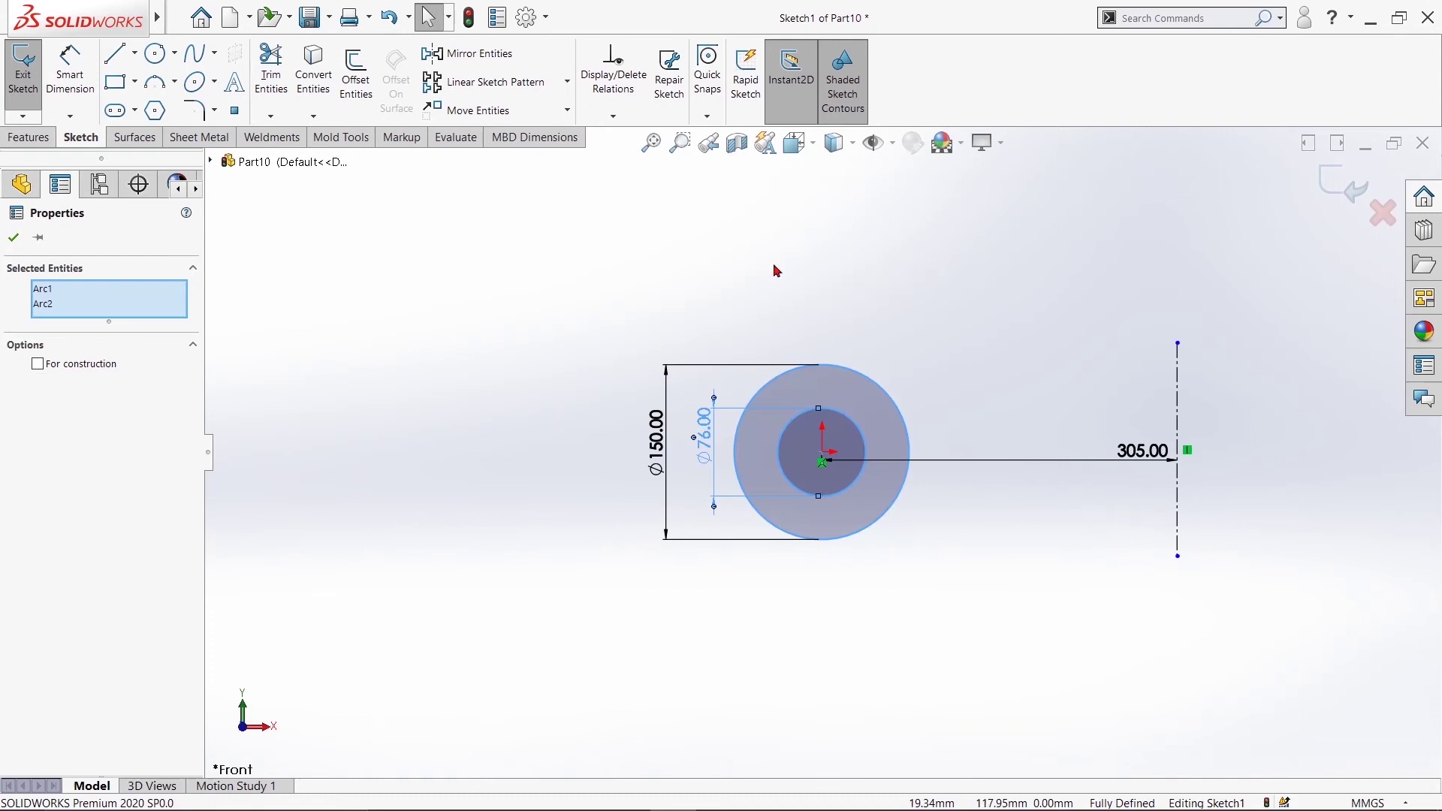
click(432, 53)
click(153, 467)
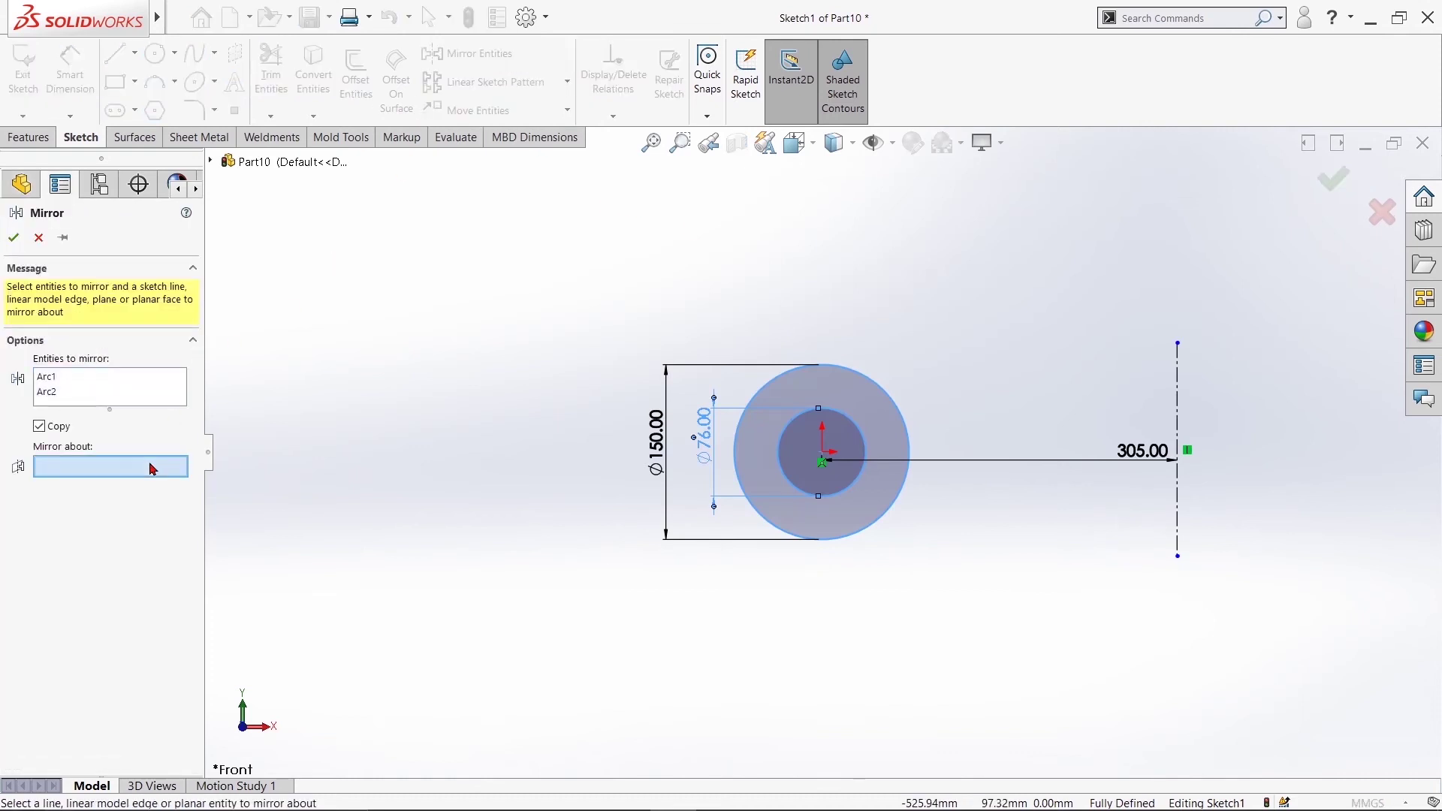
click(1178, 375)
key(z)
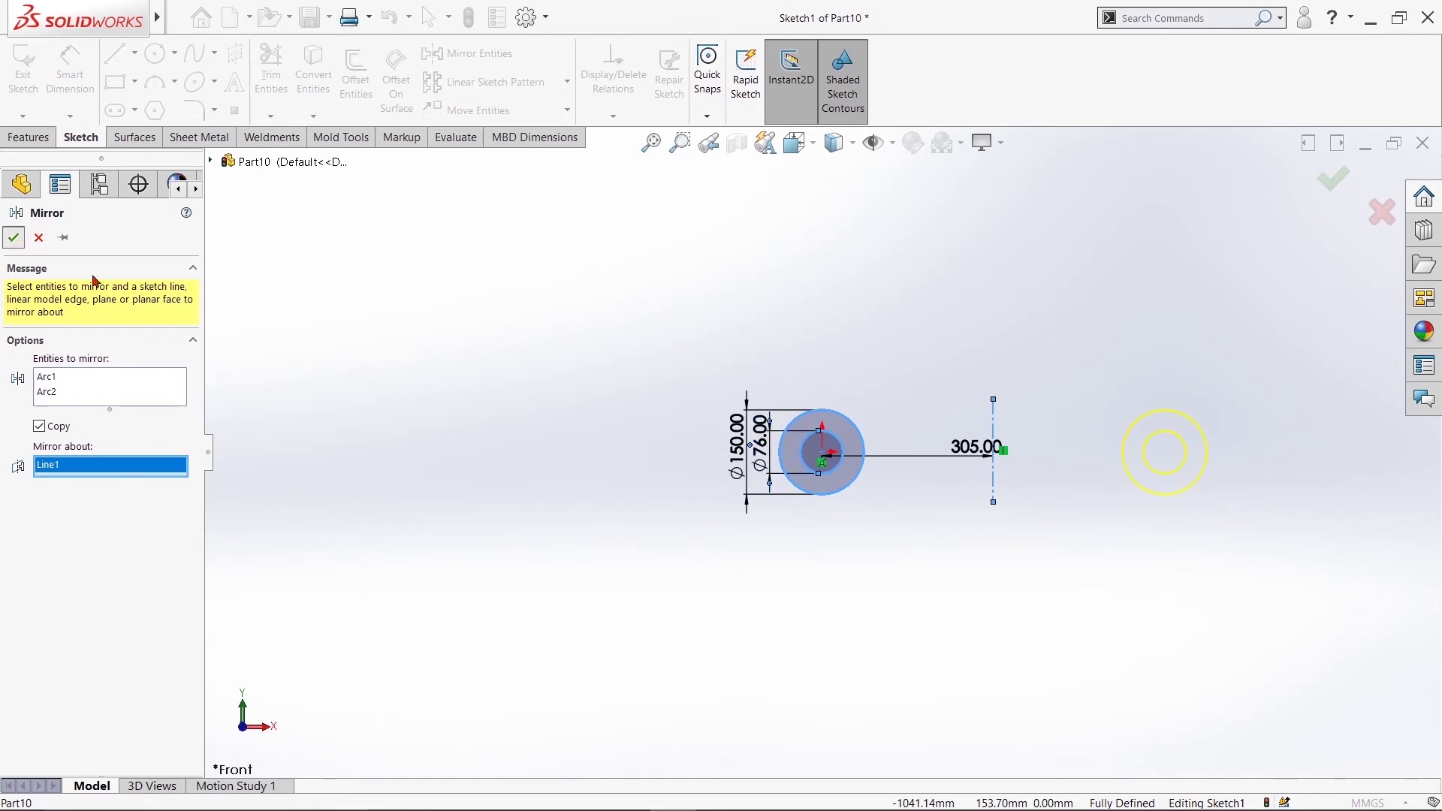
click(13, 237)
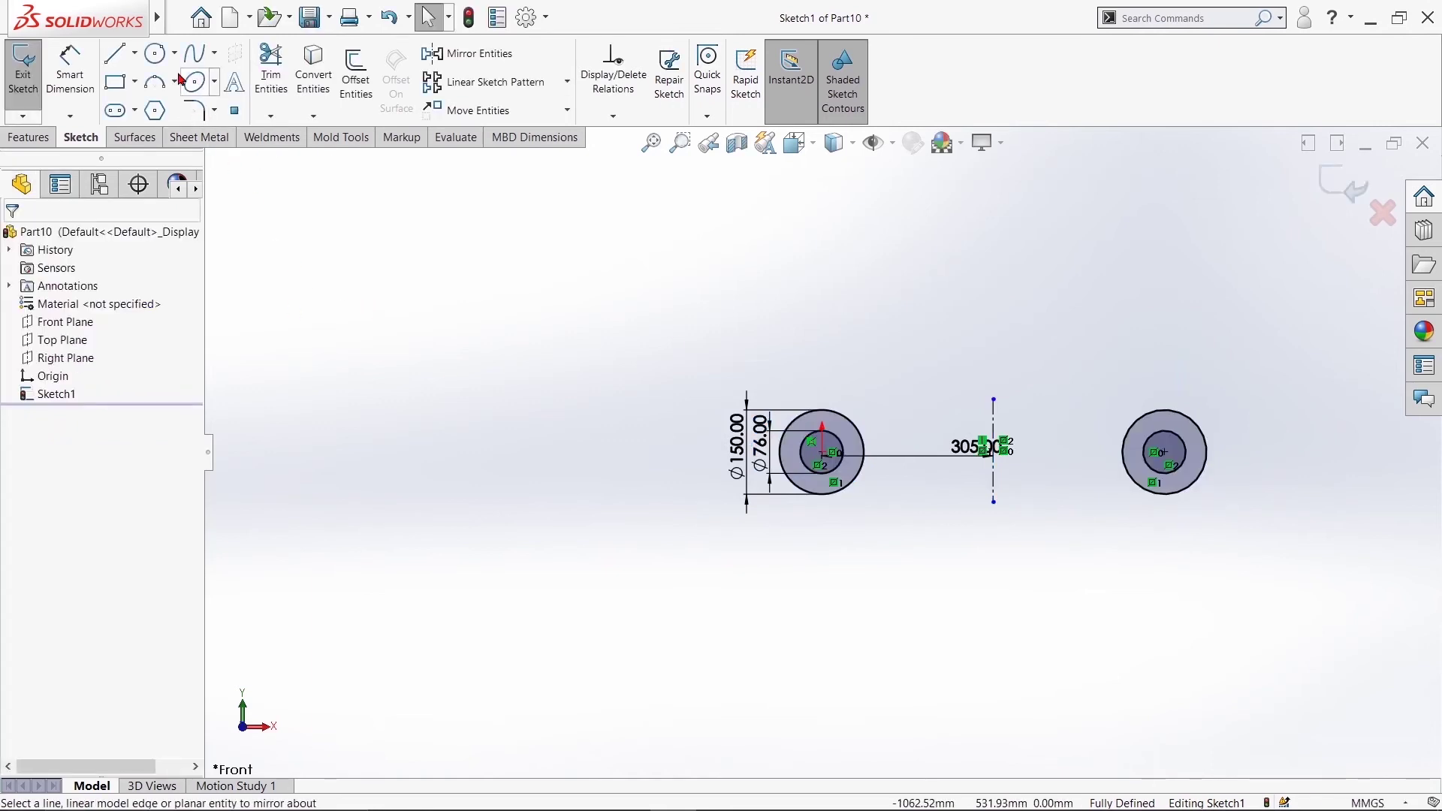
Draw an upper and a lower 3-point arc spanning the two outer circles
click(155, 81)
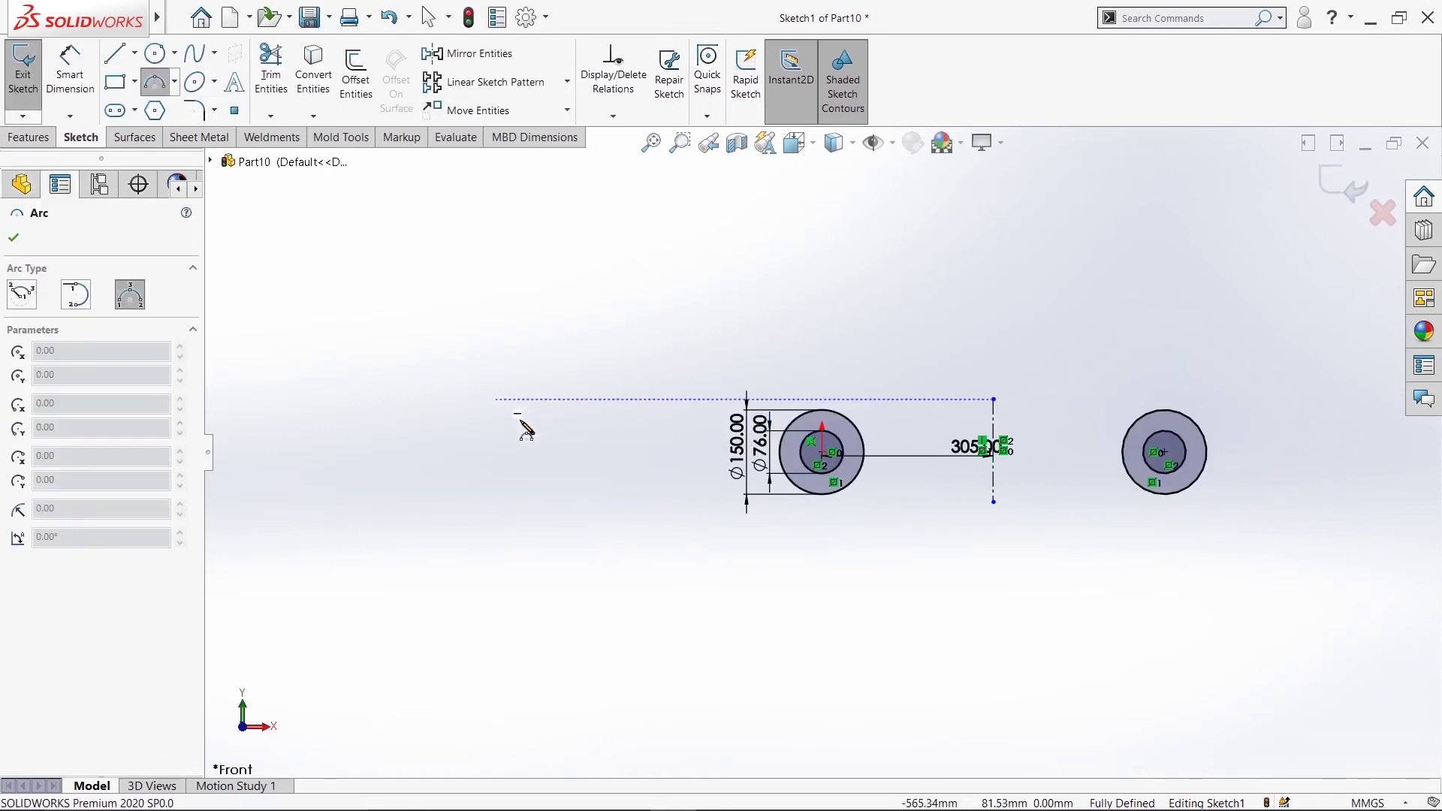
click(796, 420)
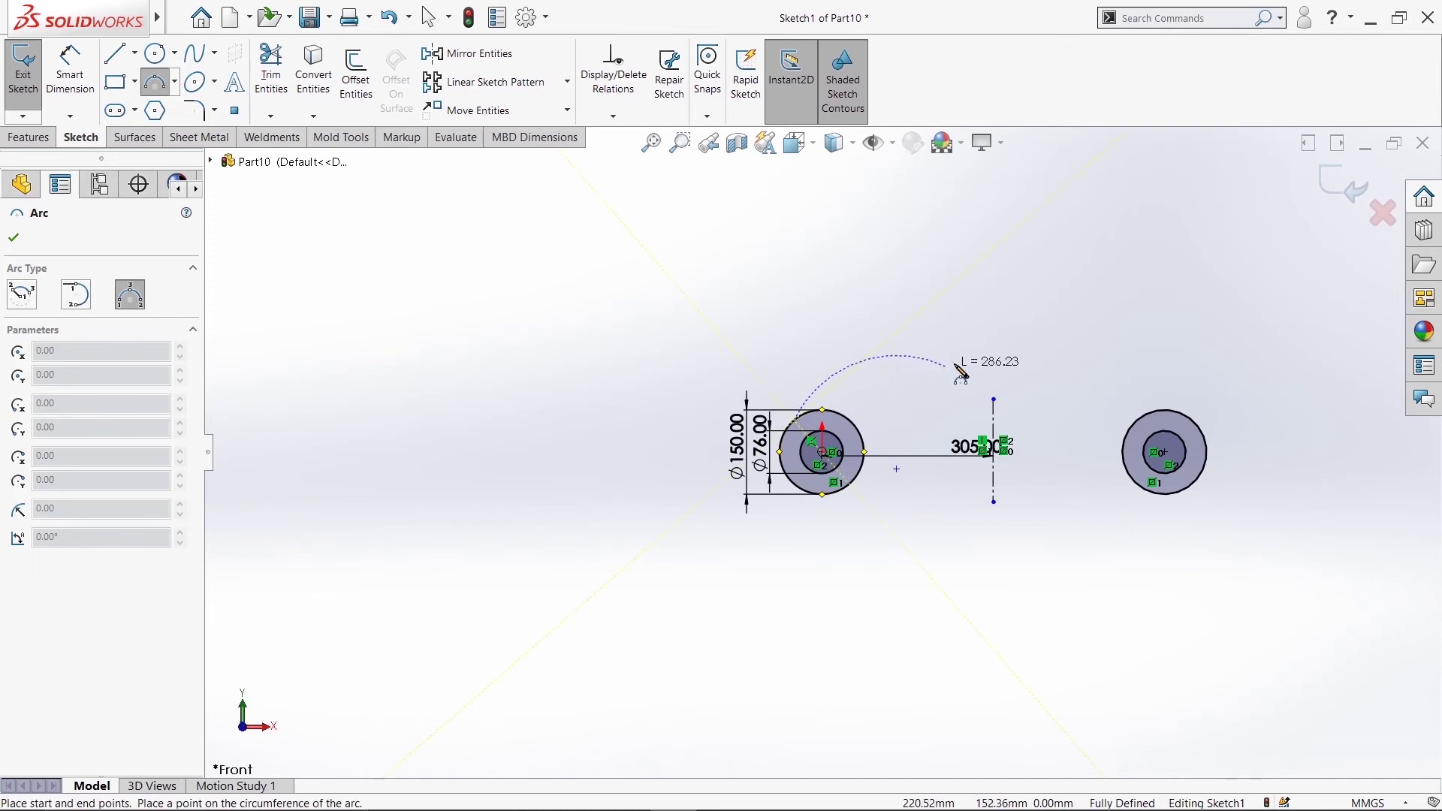
click(1188, 419)
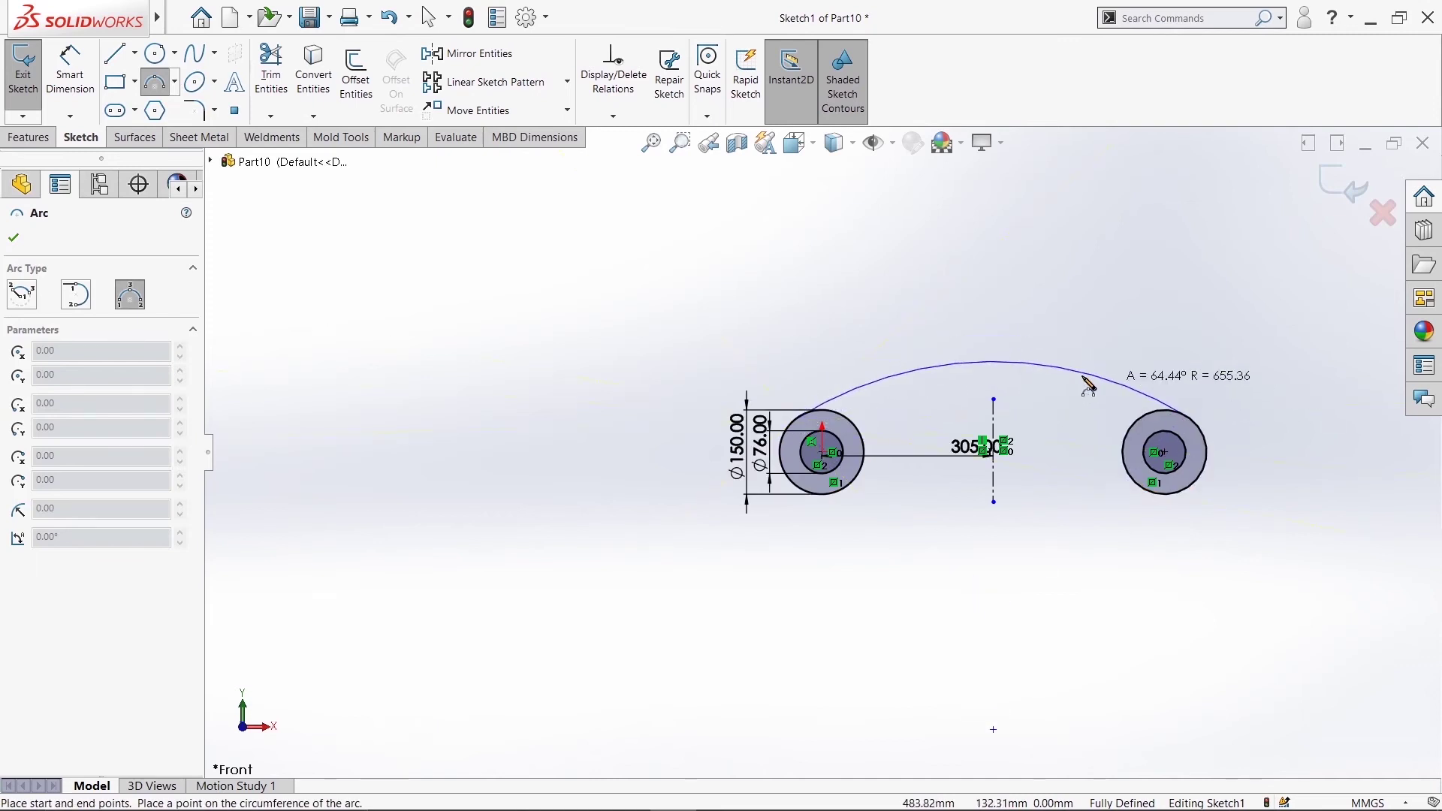
click(987, 350)
click(850, 493)
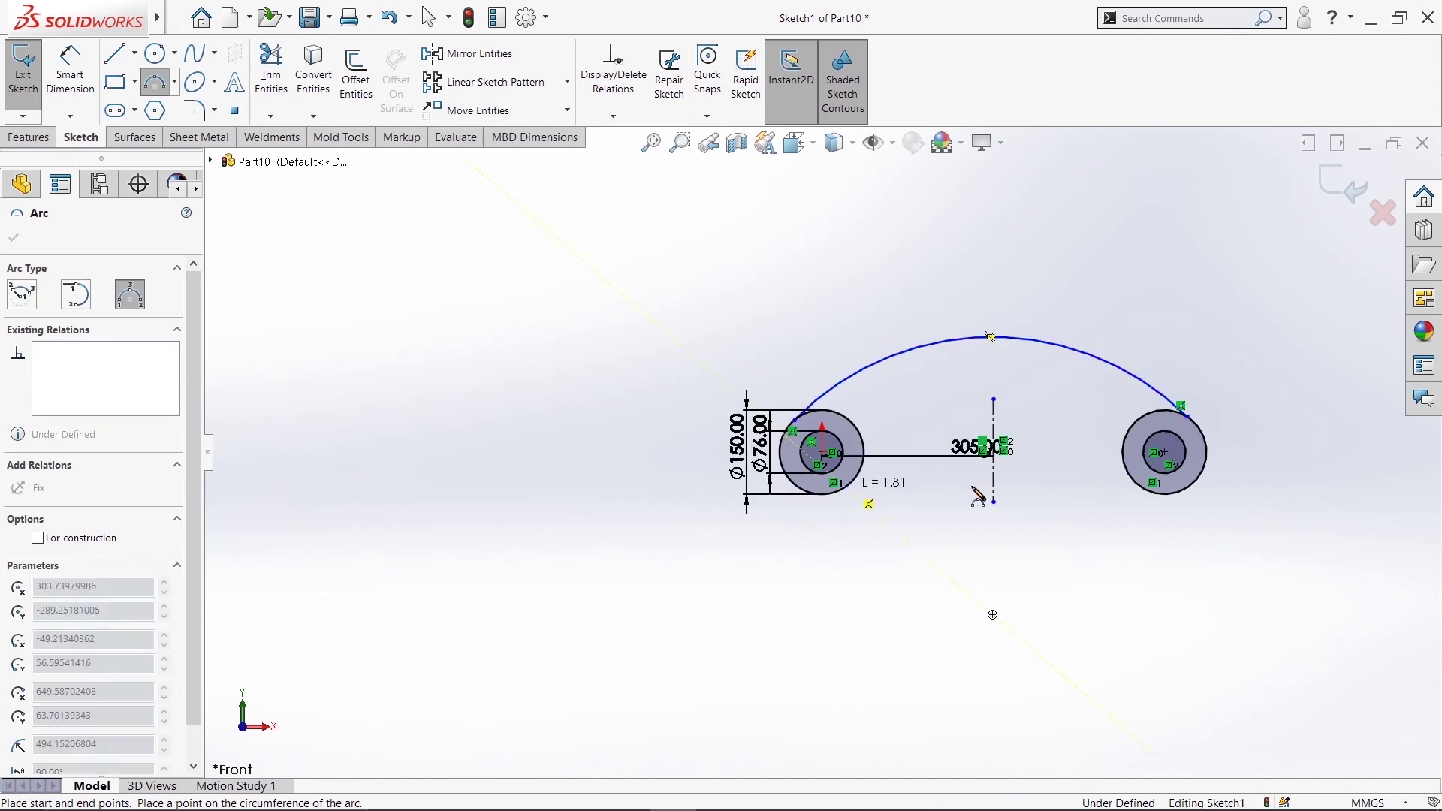
click(1128, 476)
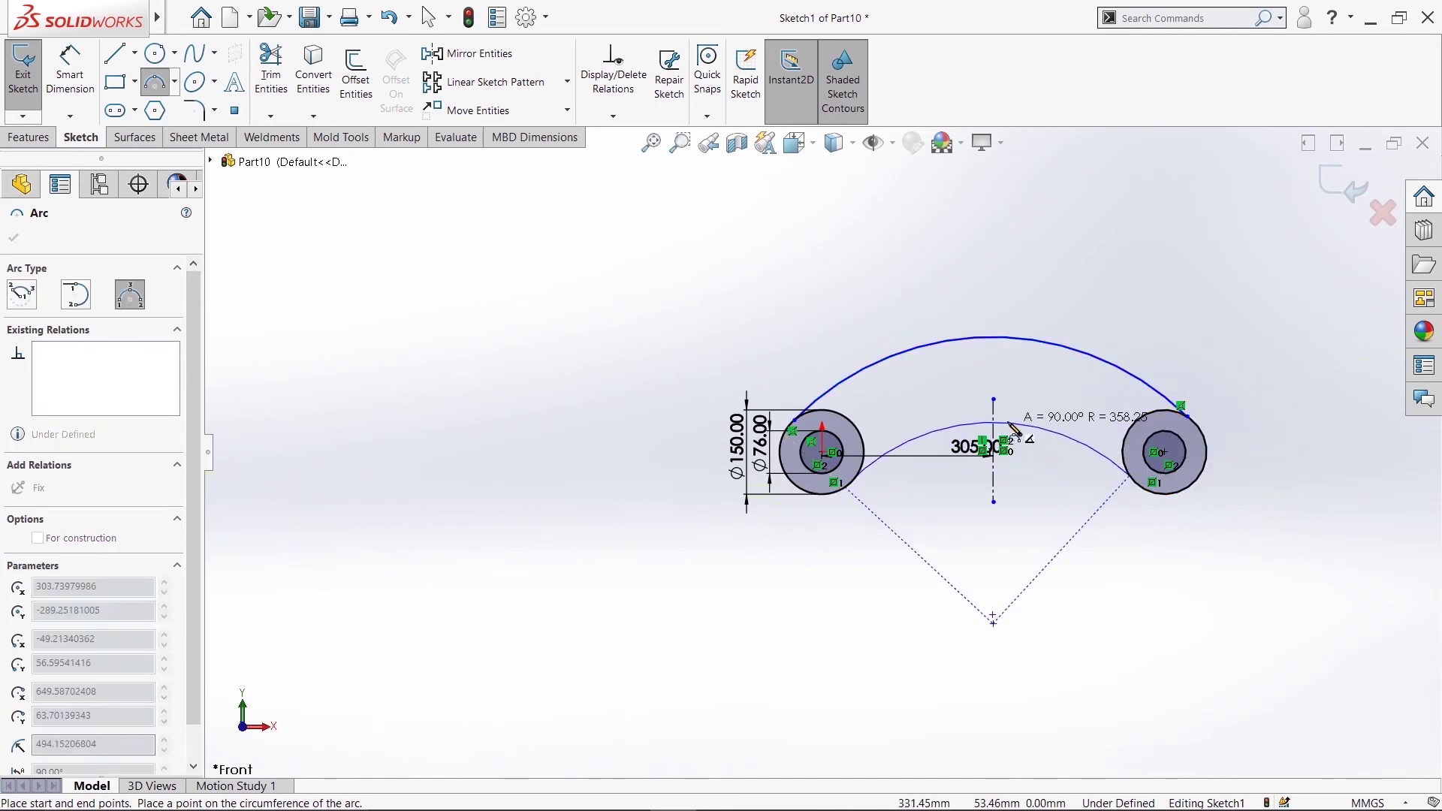
click(1029, 427)
right_click(1010, 413)
click(1037, 436)
key(Escape)
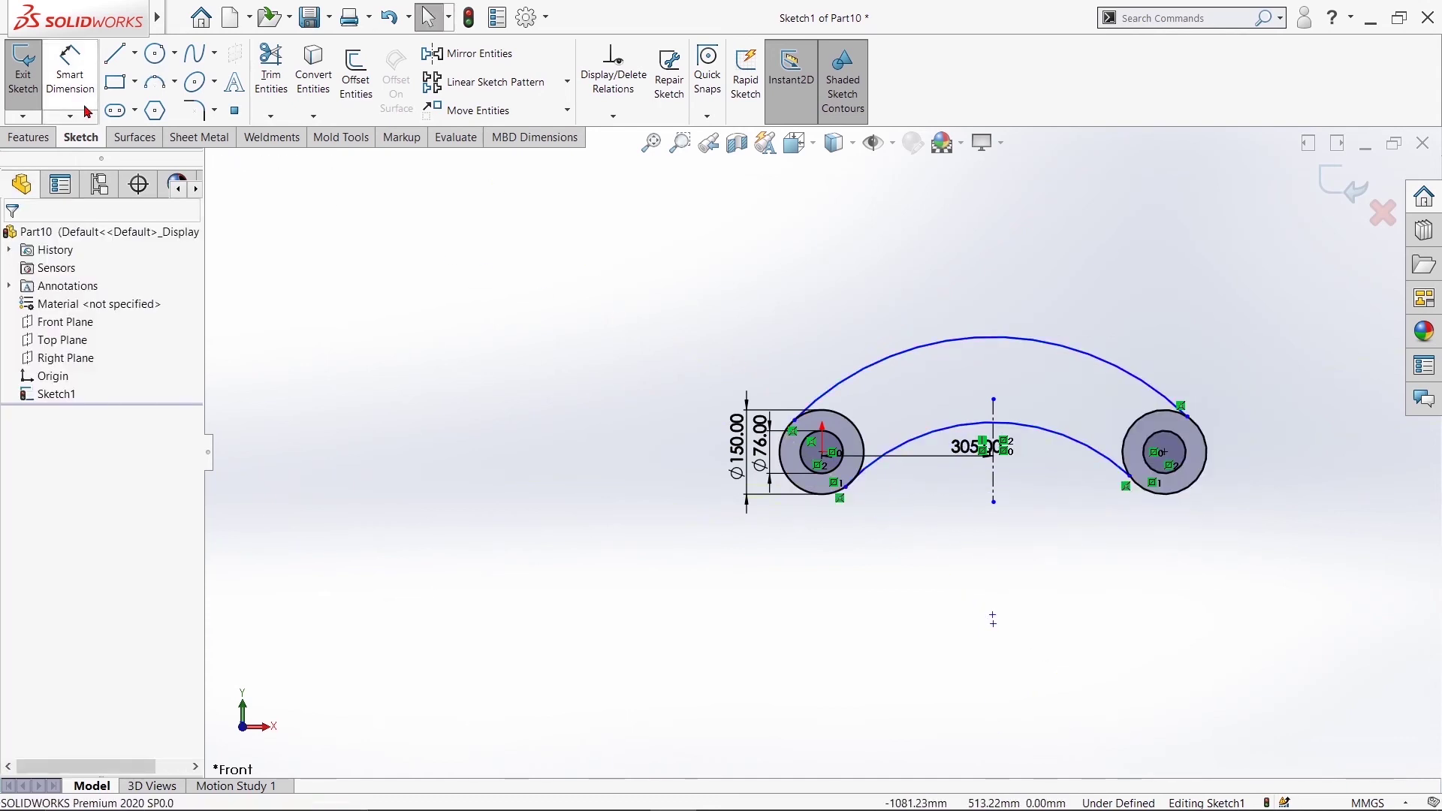
Dimension the lower arc R305 and the upper arc R446
key(d)
click(920, 456)
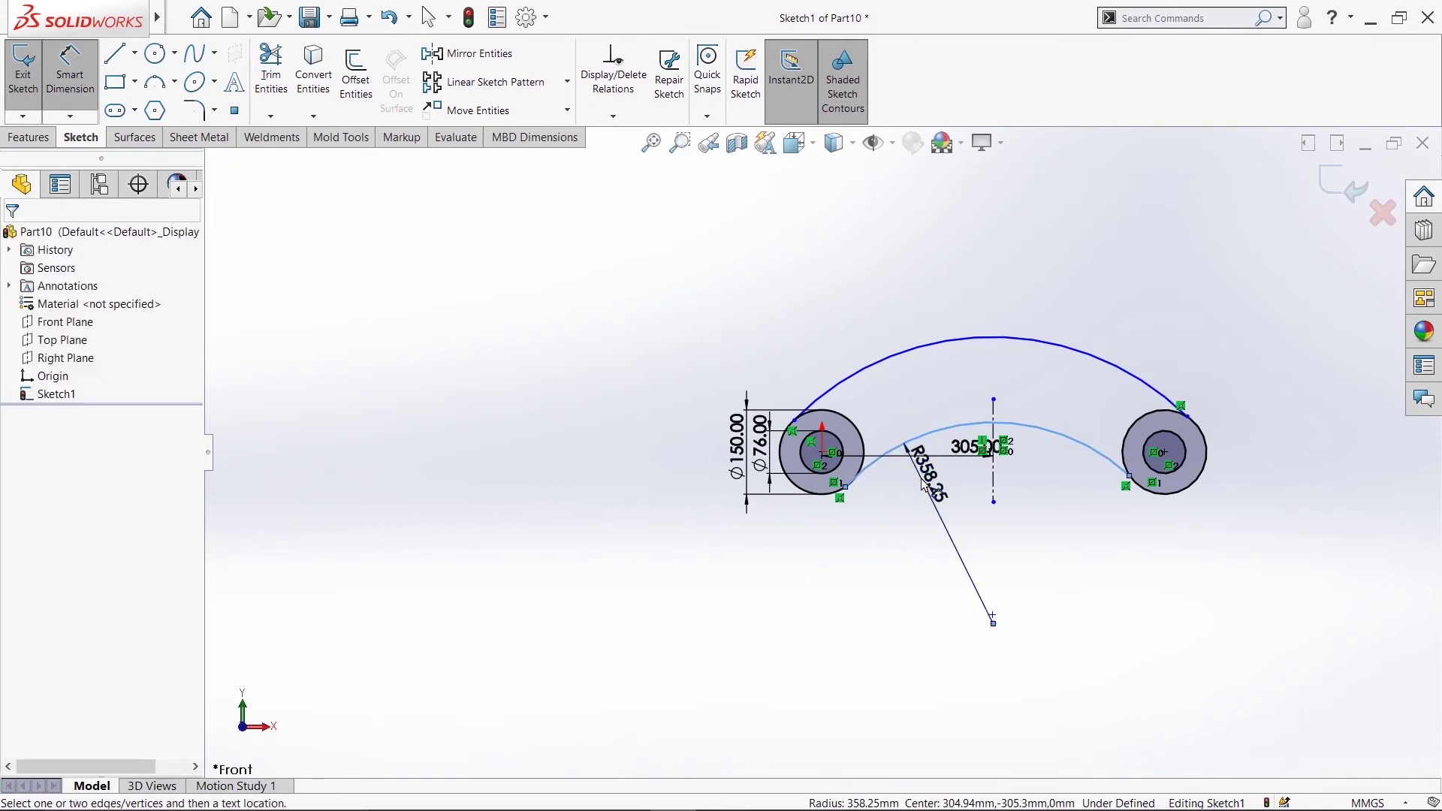
click(950, 511)
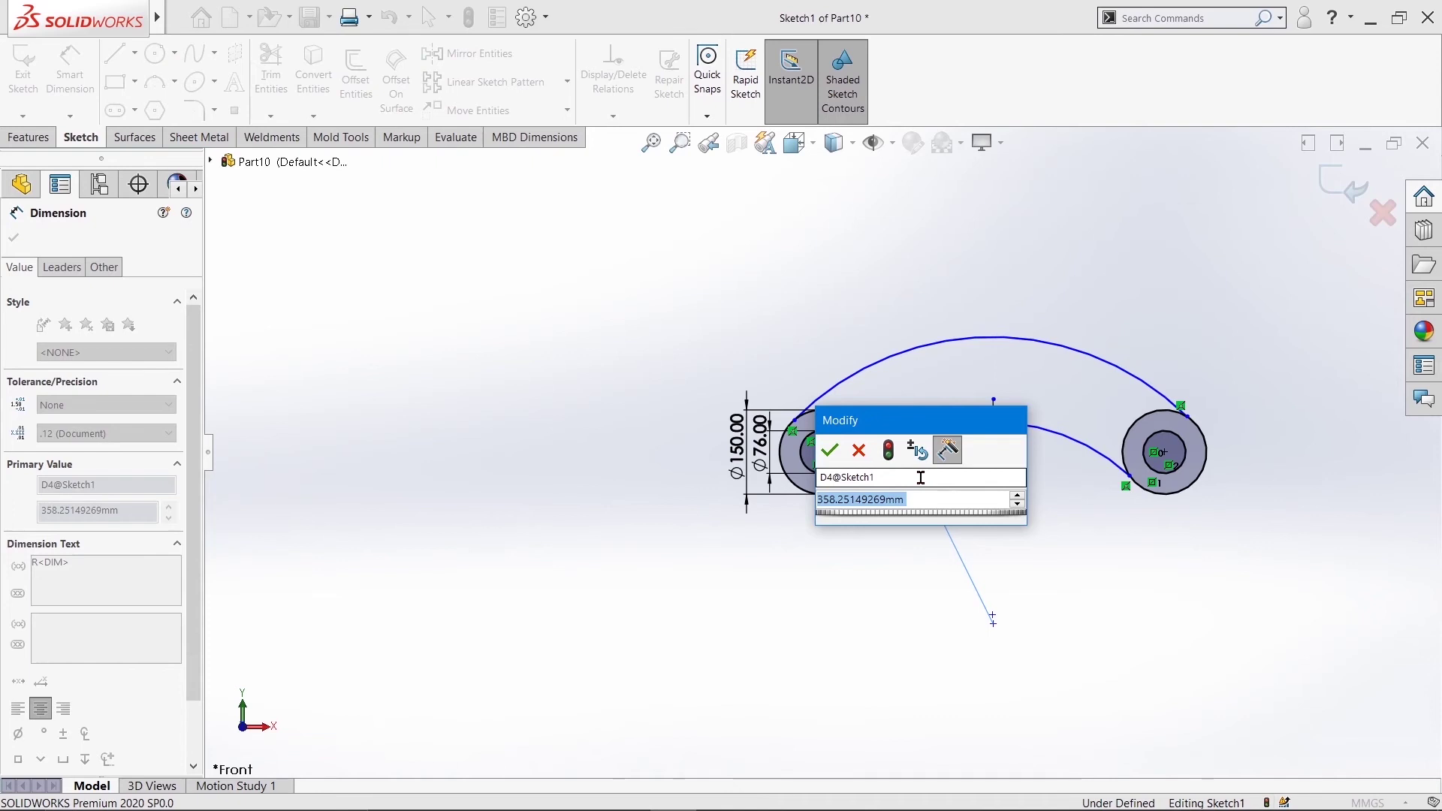
text(305)
key(Return)
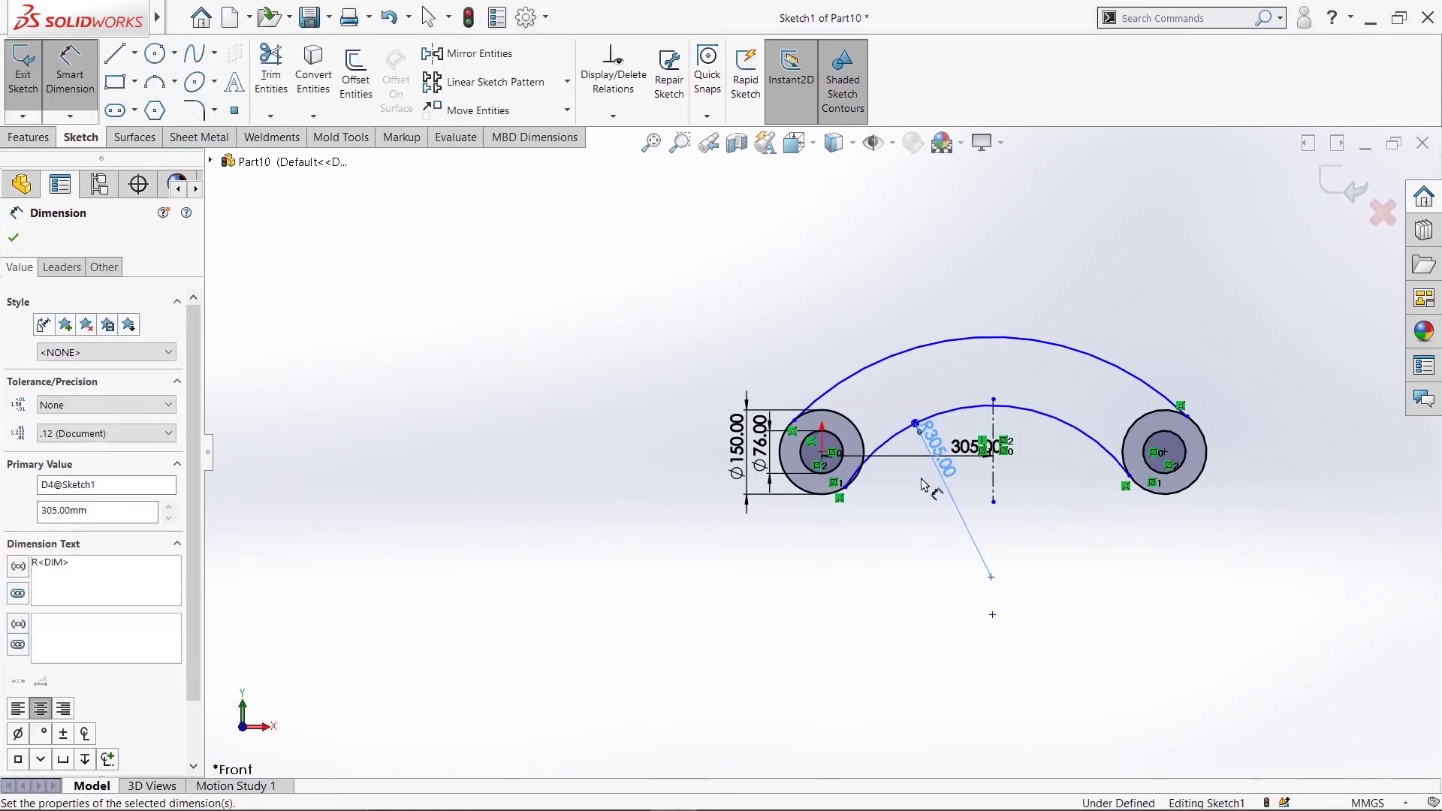
click(963, 342)
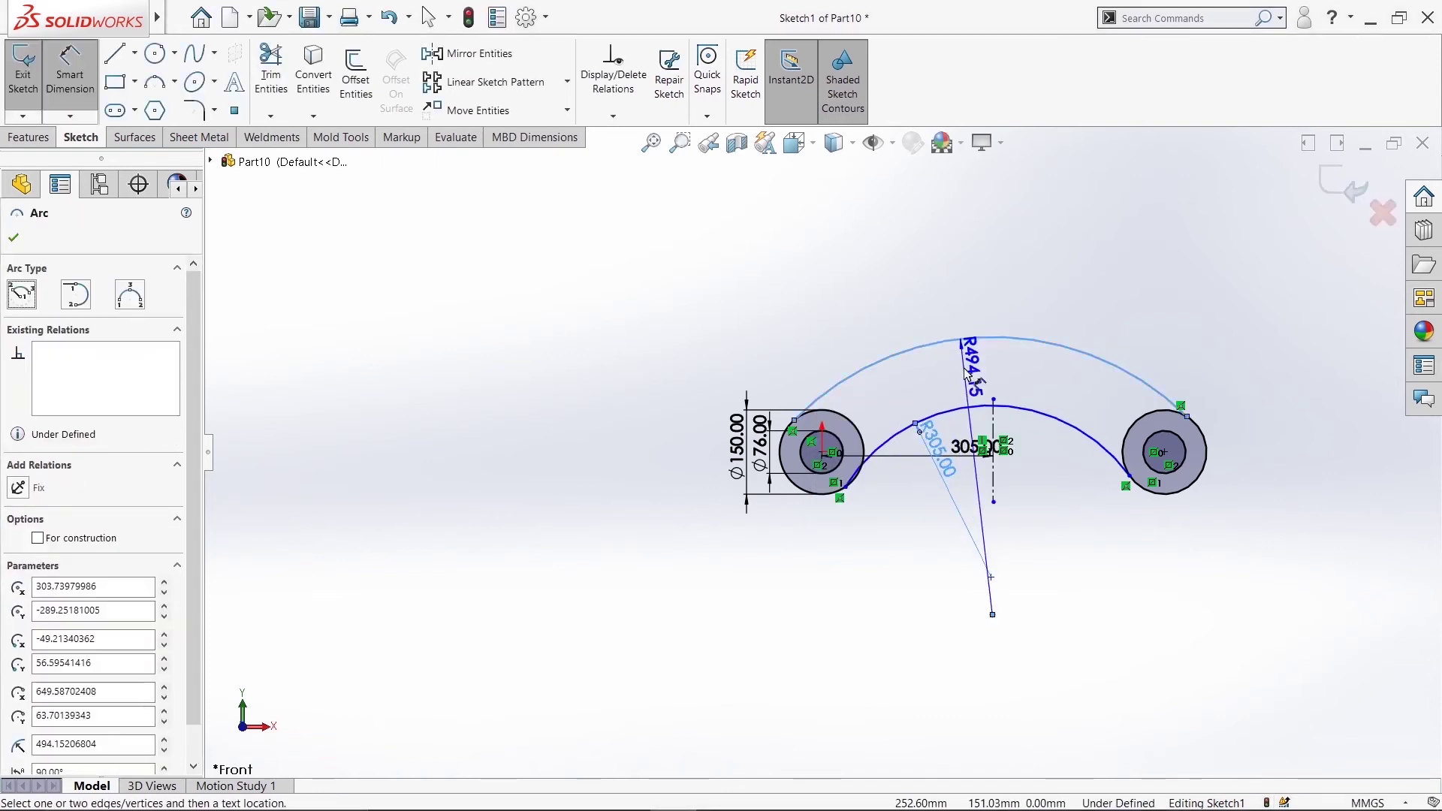
click(967, 376)
text(446)
key(Return)
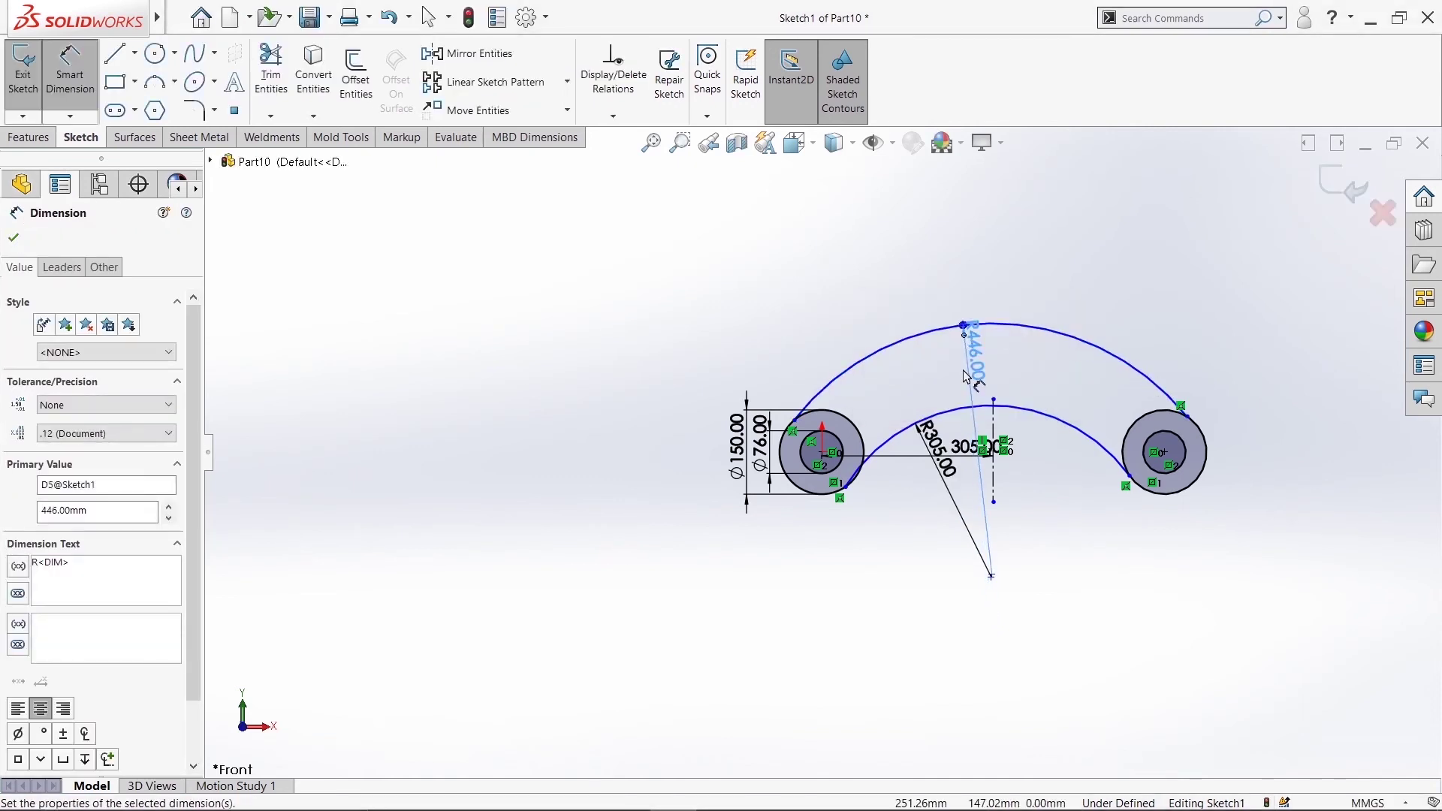
click(12, 239)
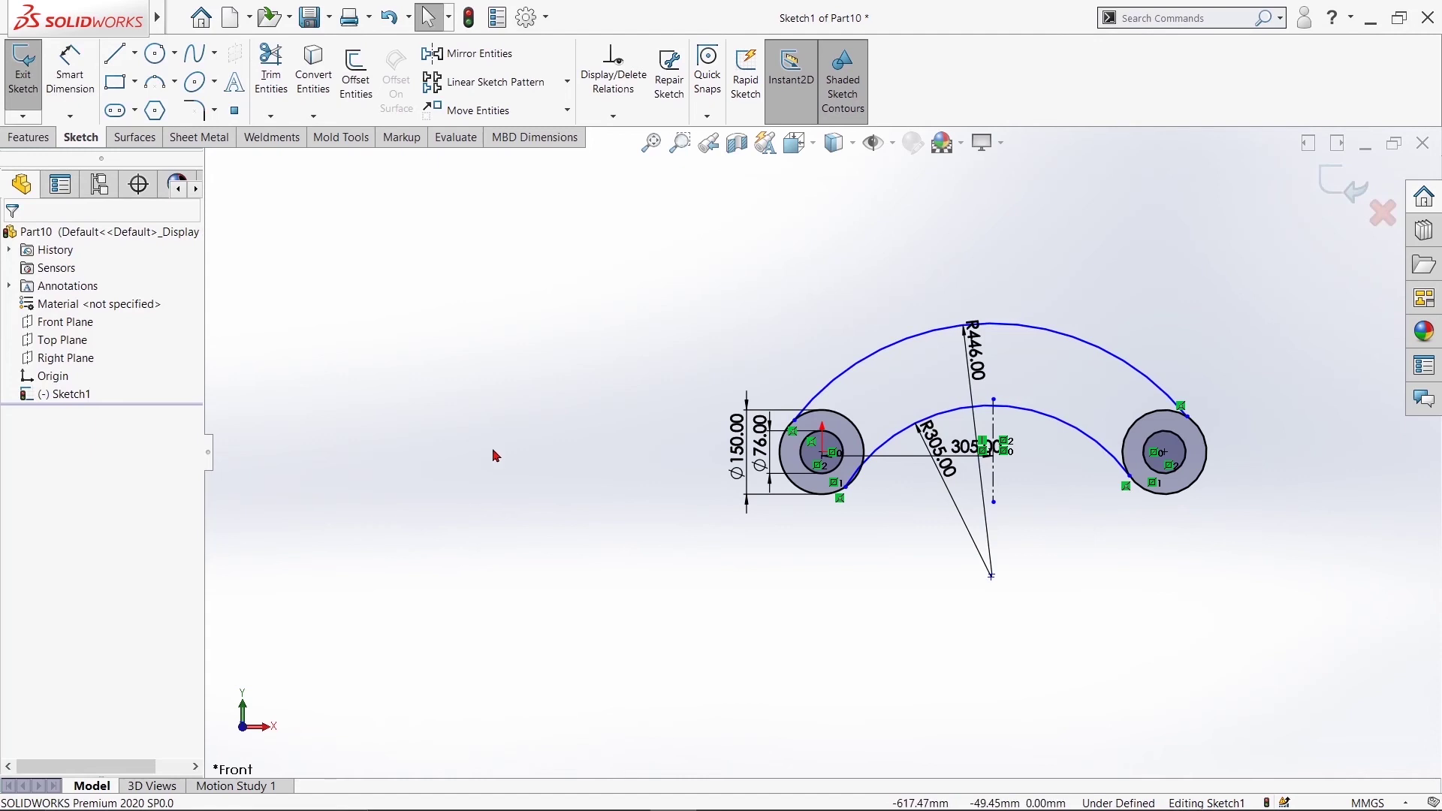
Make the upper arc tangent to the left and right outer circles
click(835, 416)
ctrl+click(826, 386)
click(22, 525)
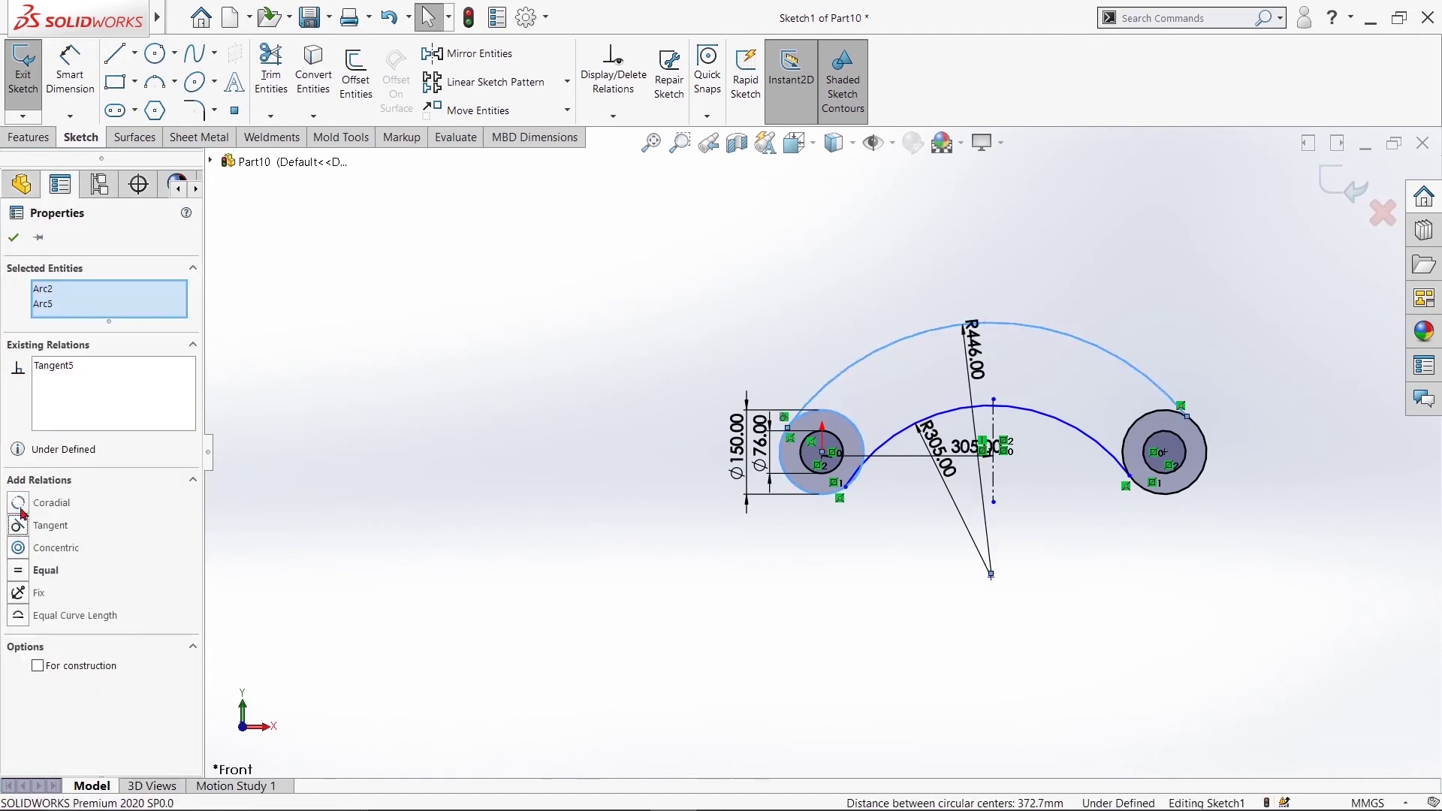
click(12, 240)
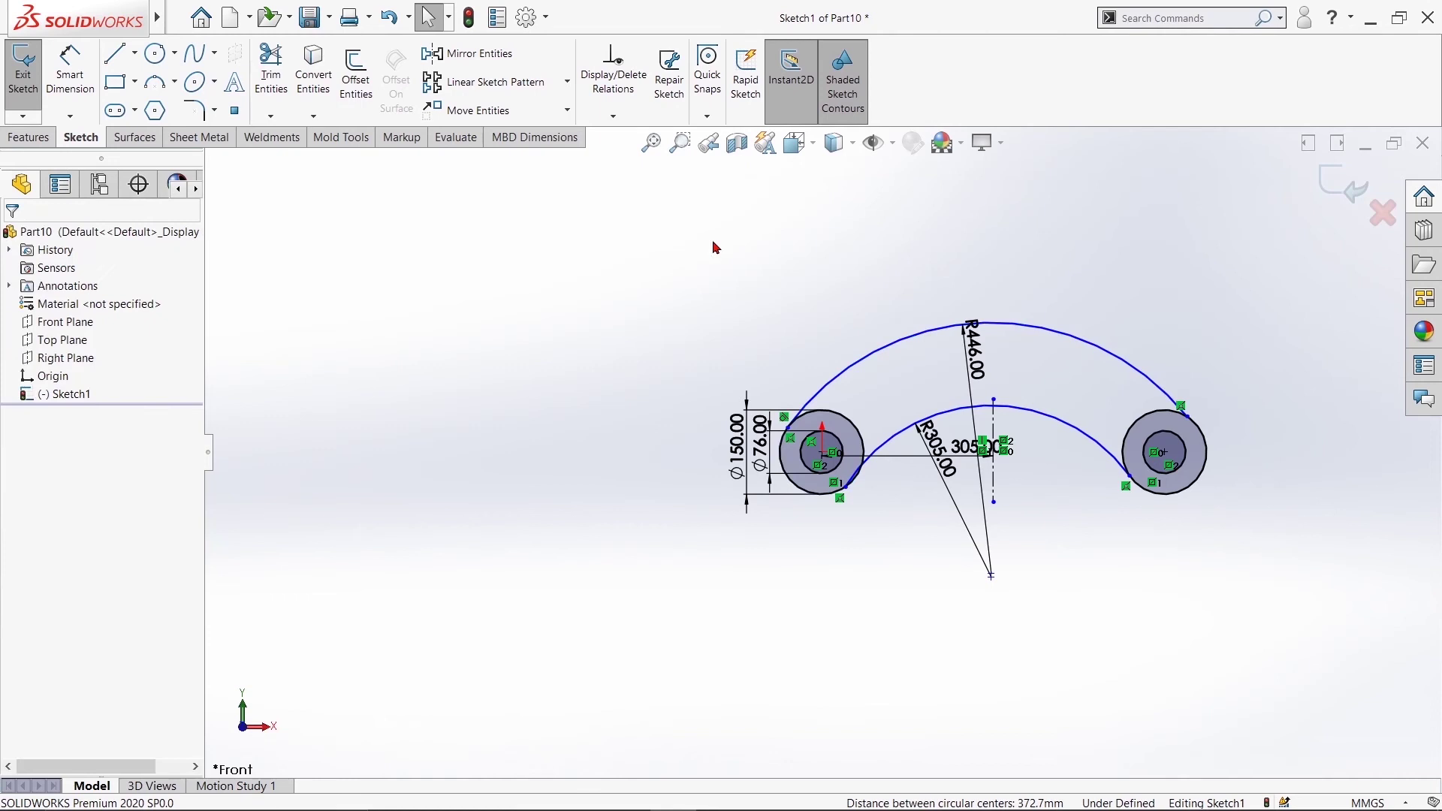
click(1156, 398)
ctrl+click(1137, 376)
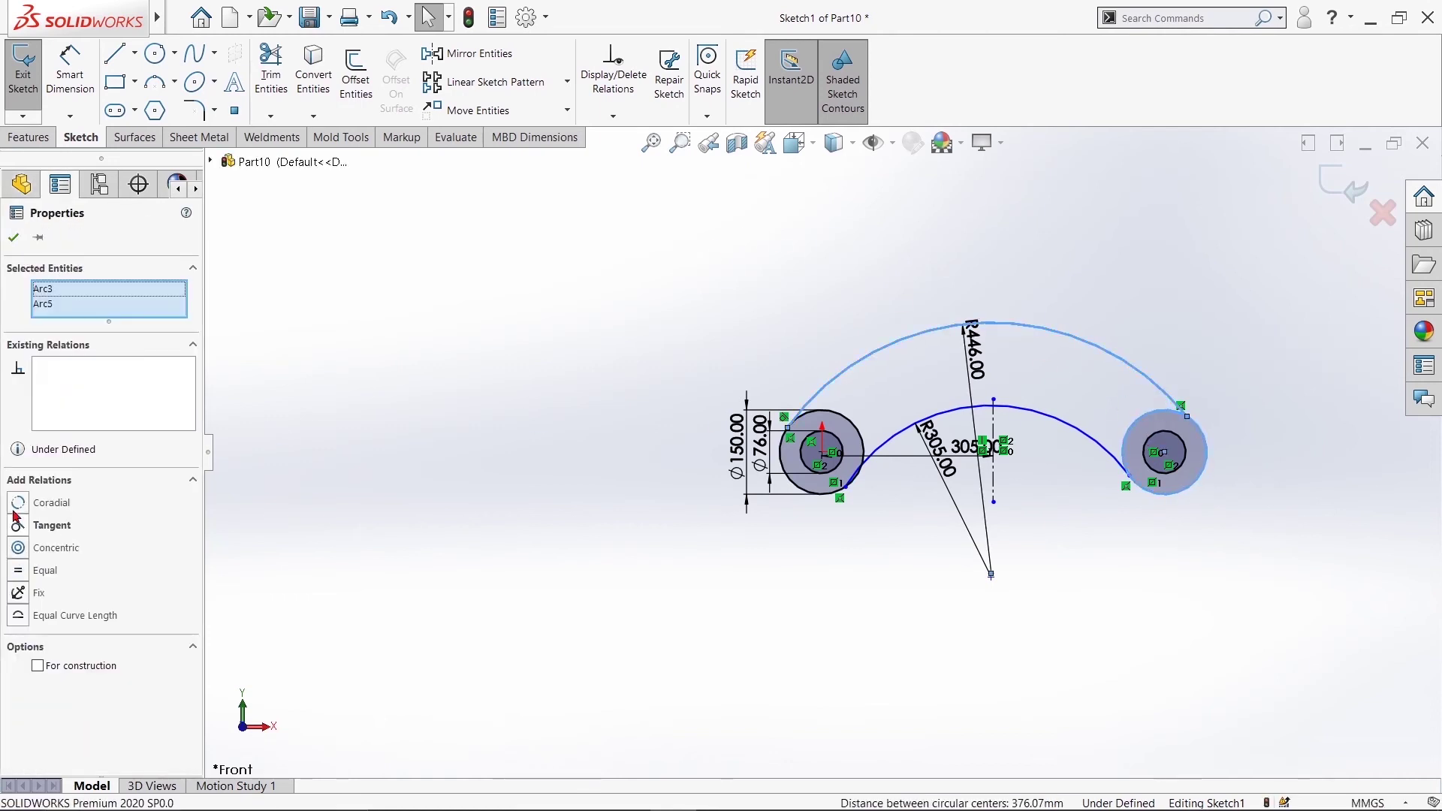
click(19, 525)
click(12, 238)
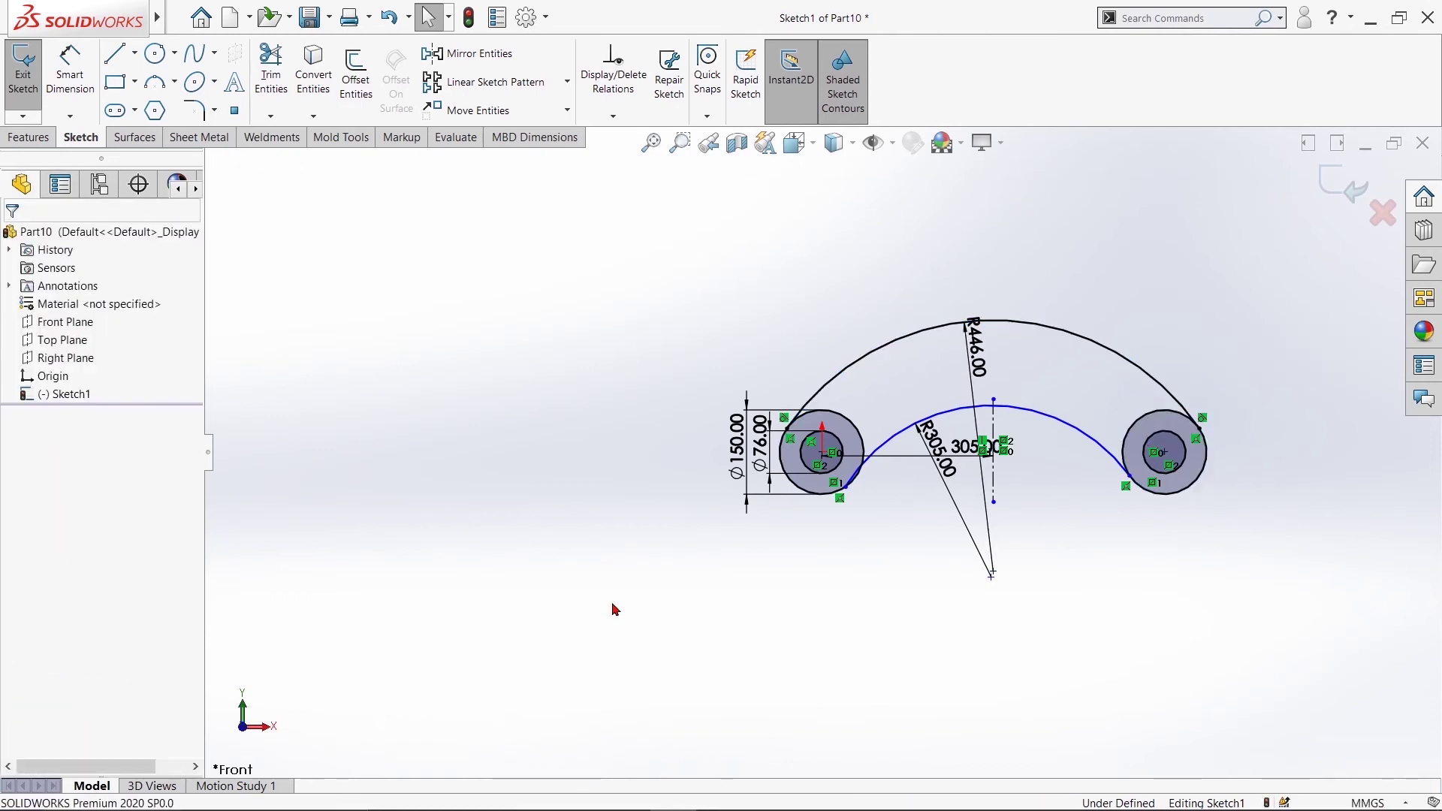
Make the lower arc tangent to the left and right outer circles
scroll(851, 518, down, 2)
scroll(853, 503, down, 3)
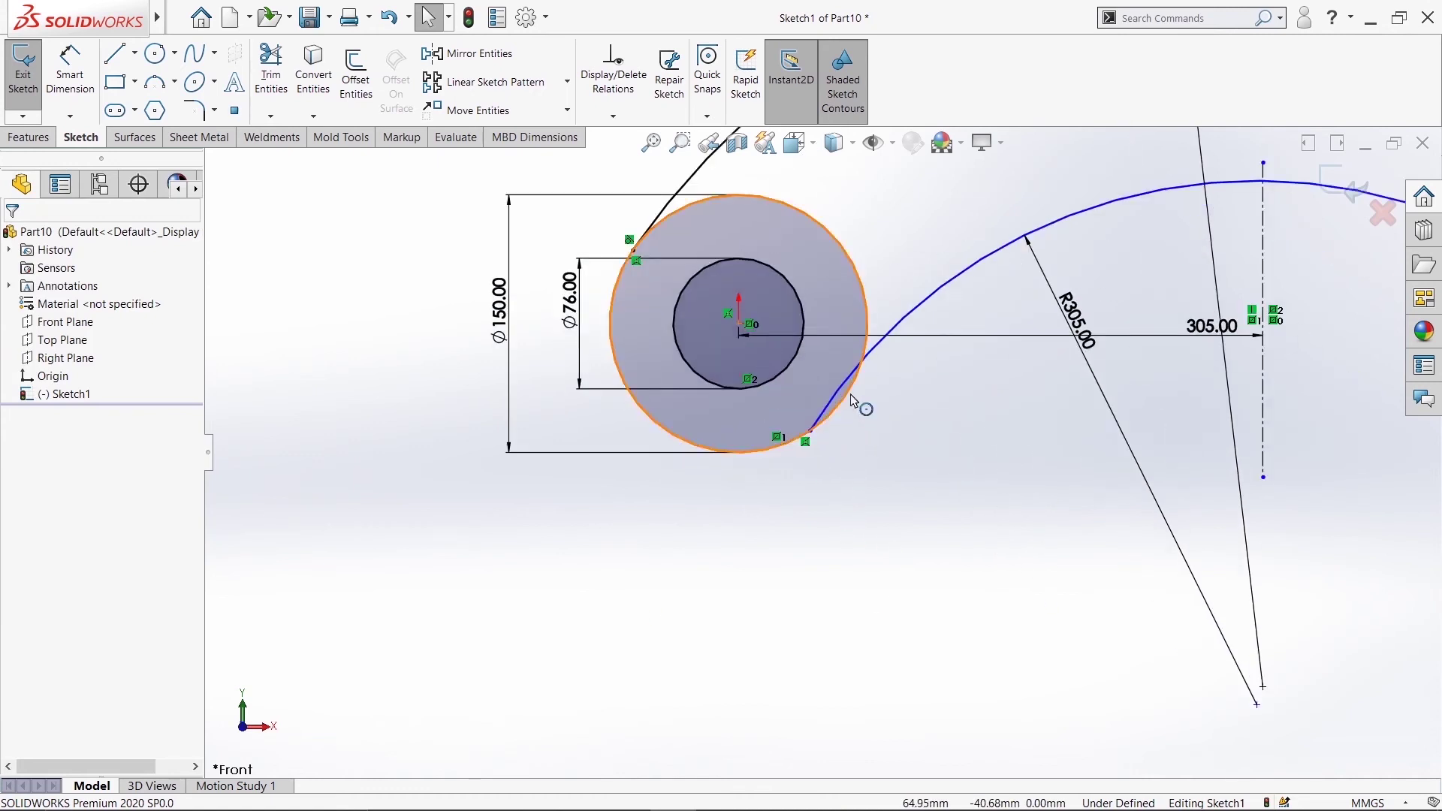
click(880, 356)
ctrl+click(898, 323)
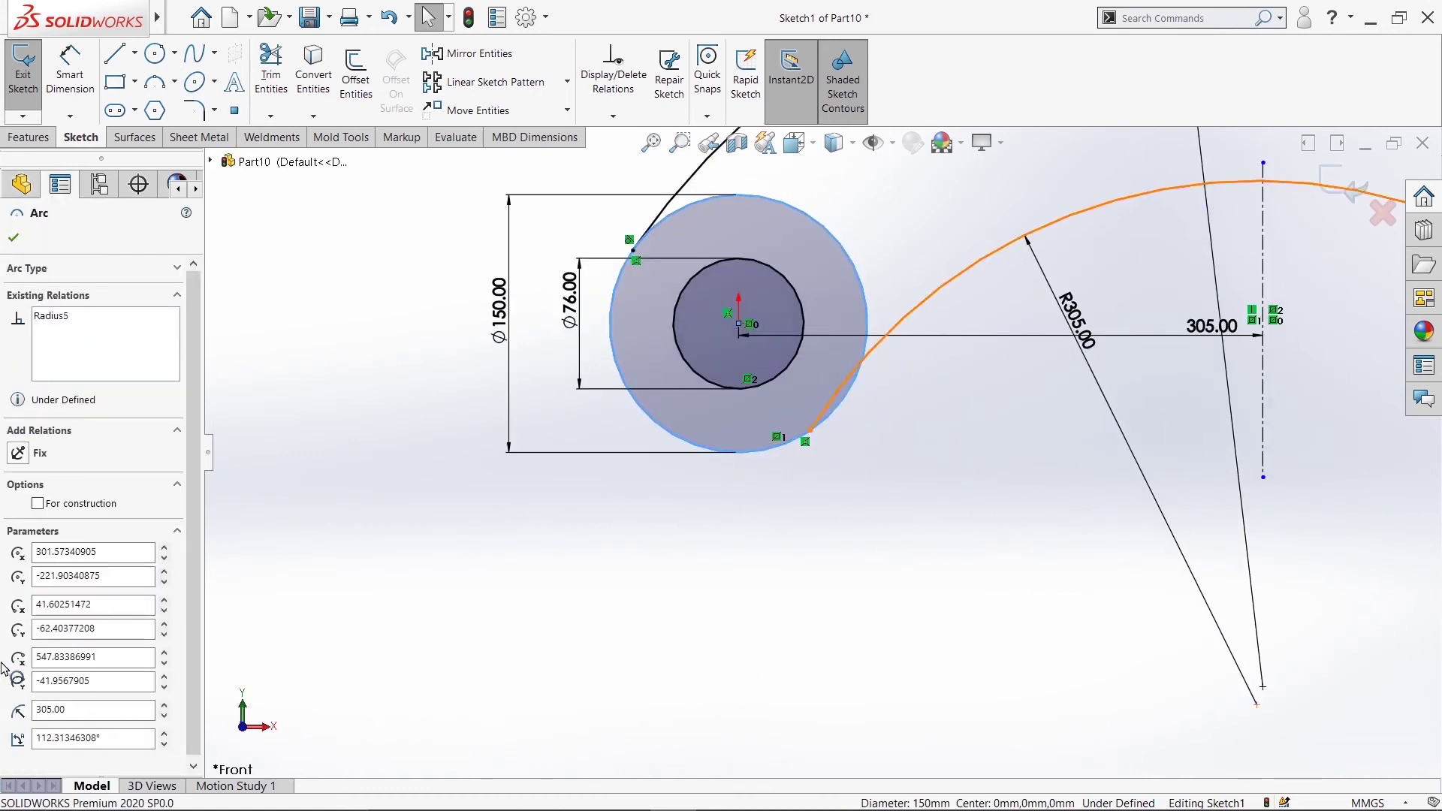
click(18, 528)
click(12, 239)
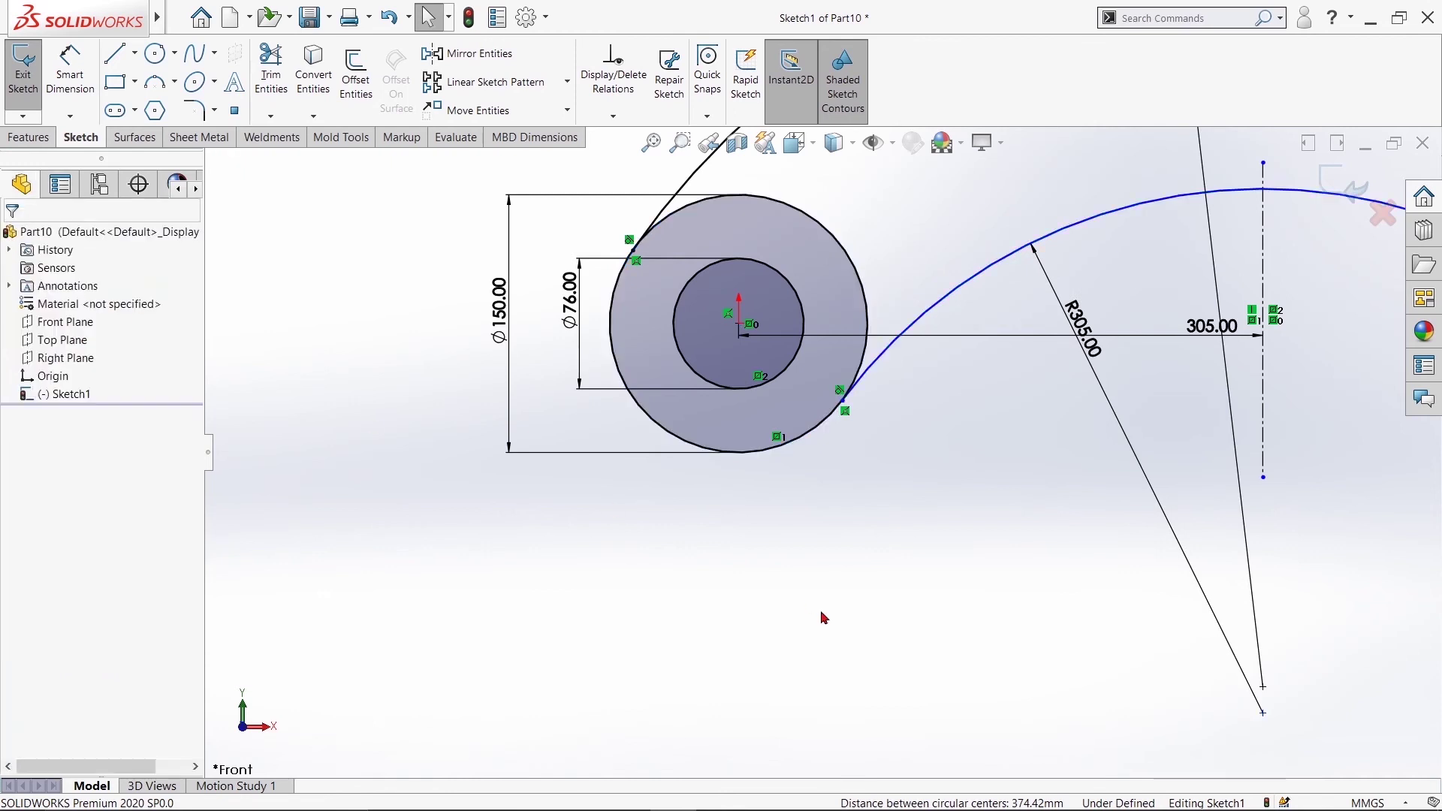
scroll(820, 610, up, 3)
scroll(887, 614, up, 1)
scroll(903, 565, down, 4)
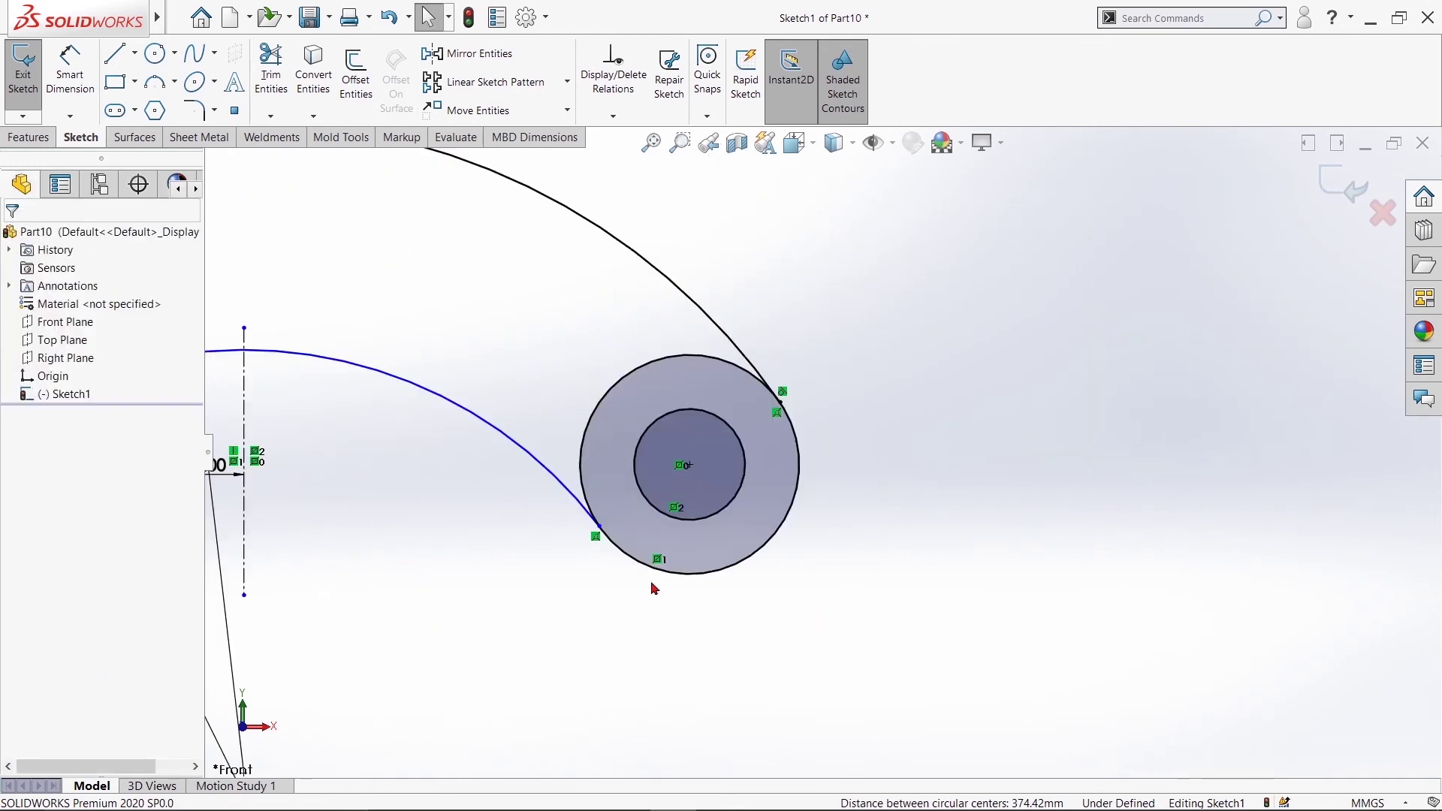
click(616, 552)
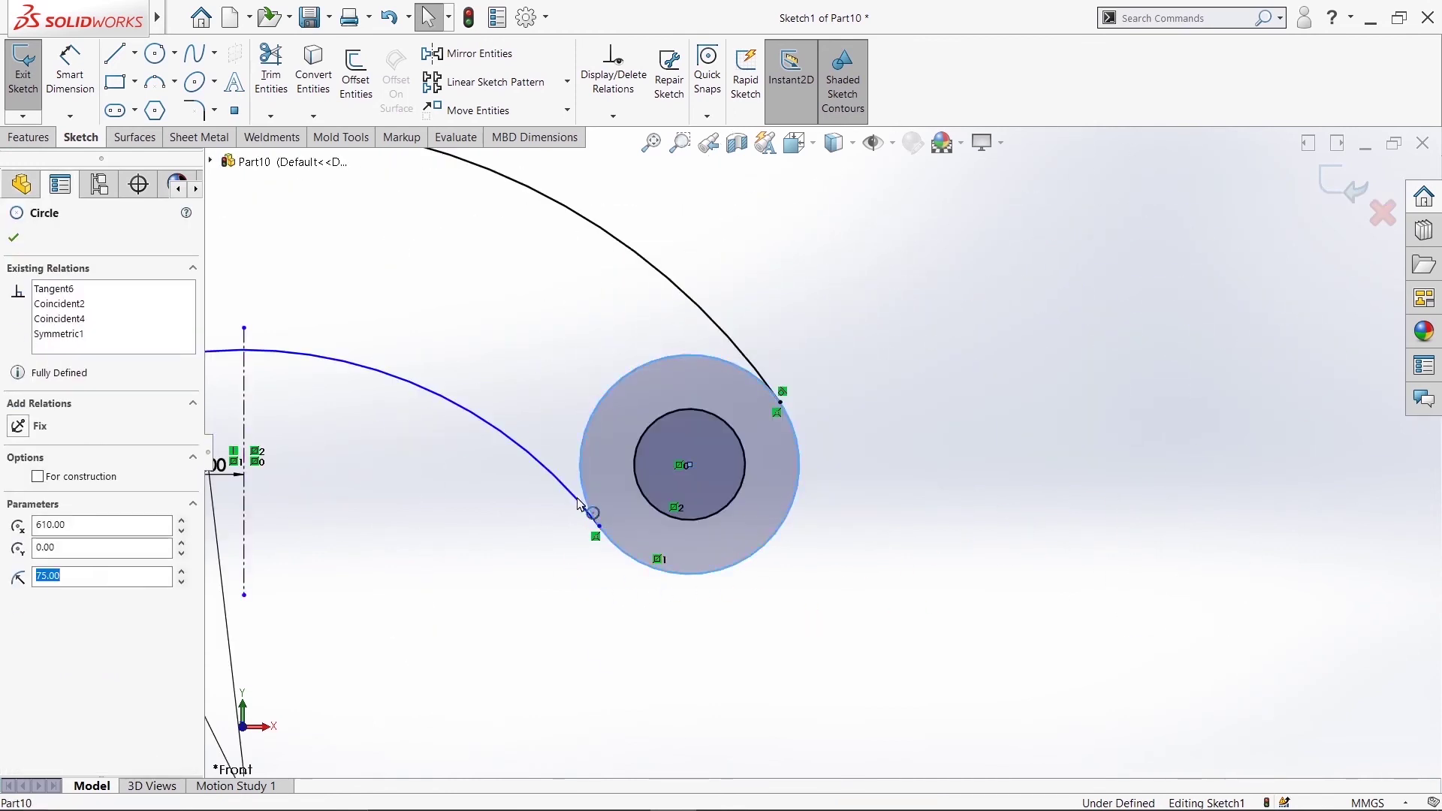
ctrl+click(323, 364)
click(19, 525)
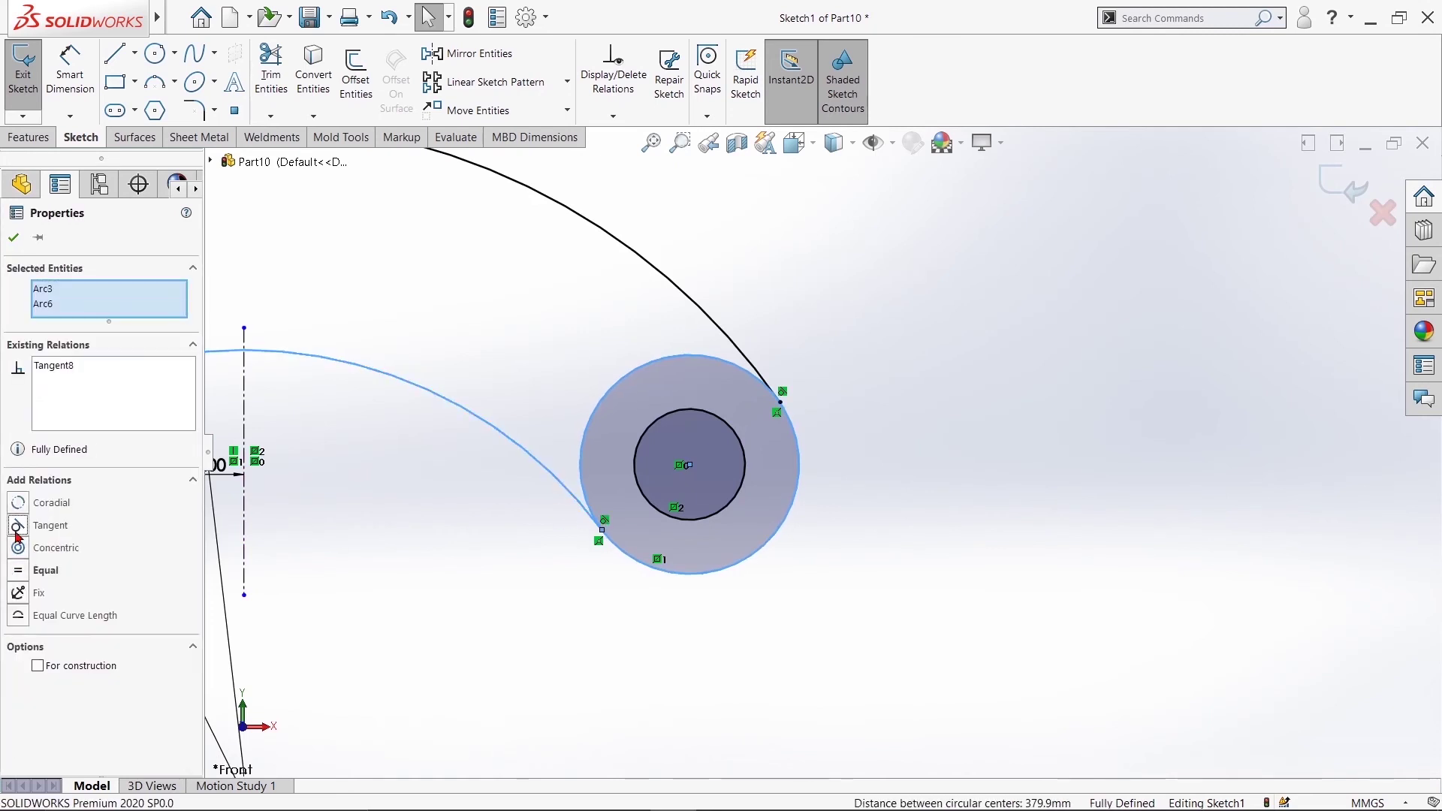
click(13, 238)
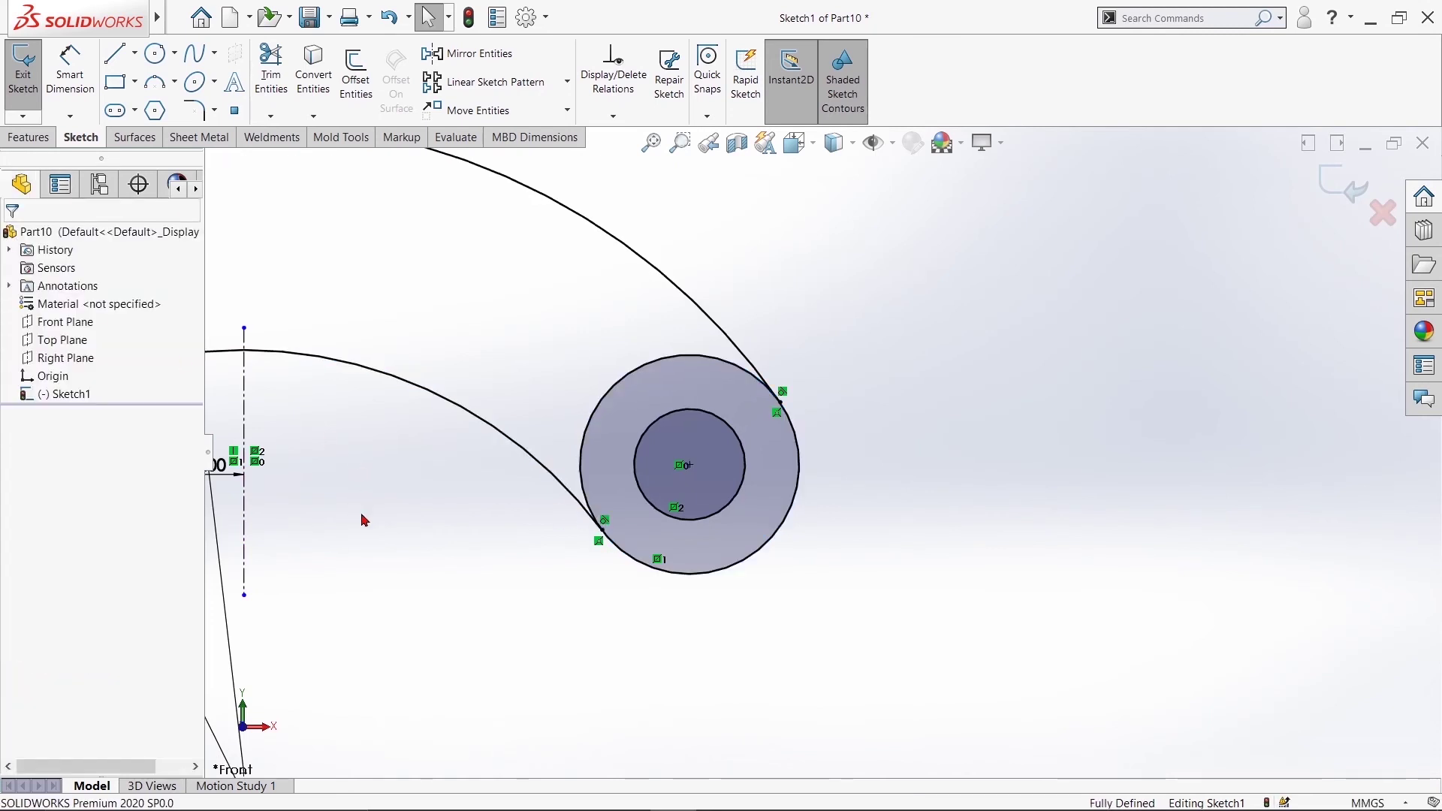
Try a 76 mm mid-plane extrusion of only the left ring, then cancel it
key(z)
key(z)
key(z)
click(1344, 180)
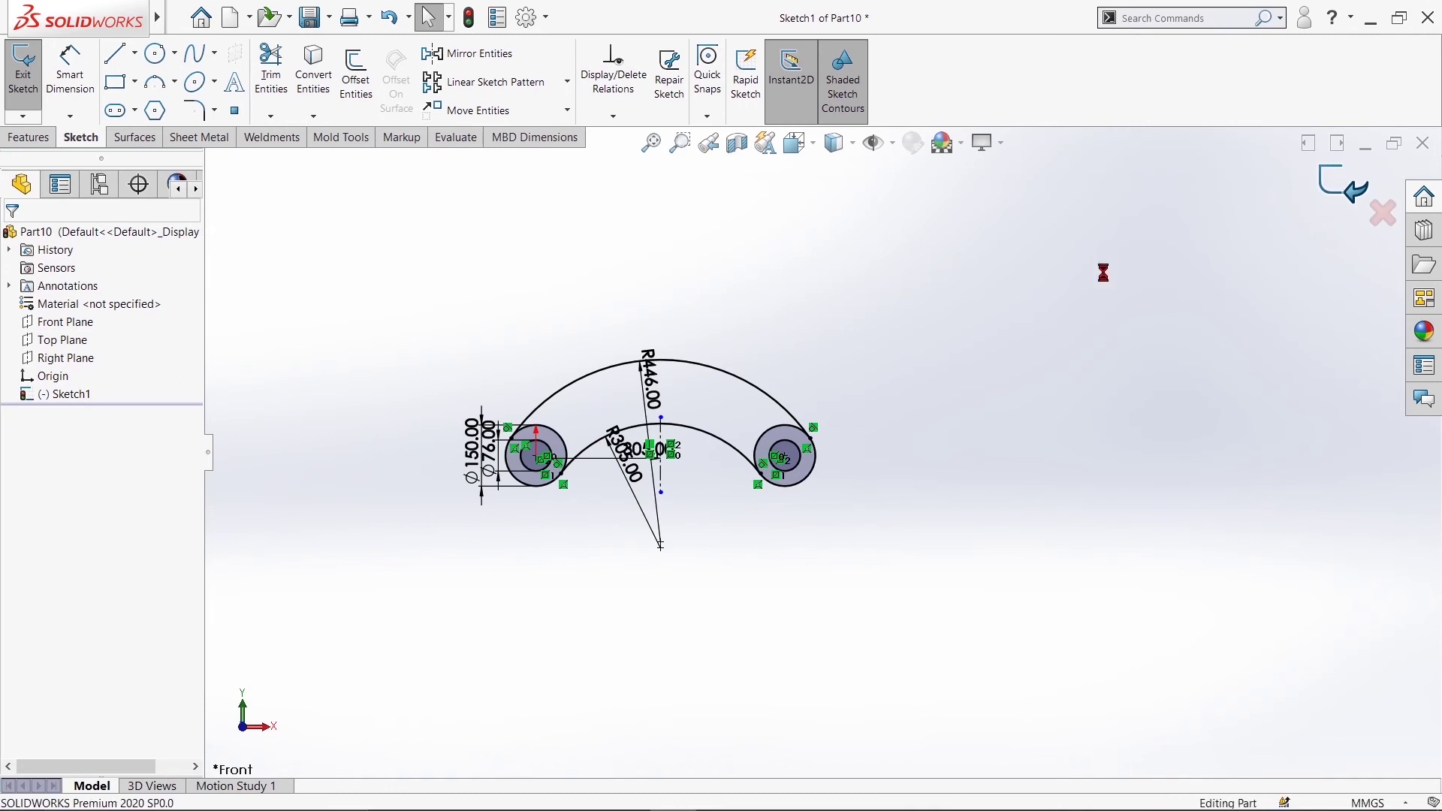
click(29, 137)
click(29, 72)
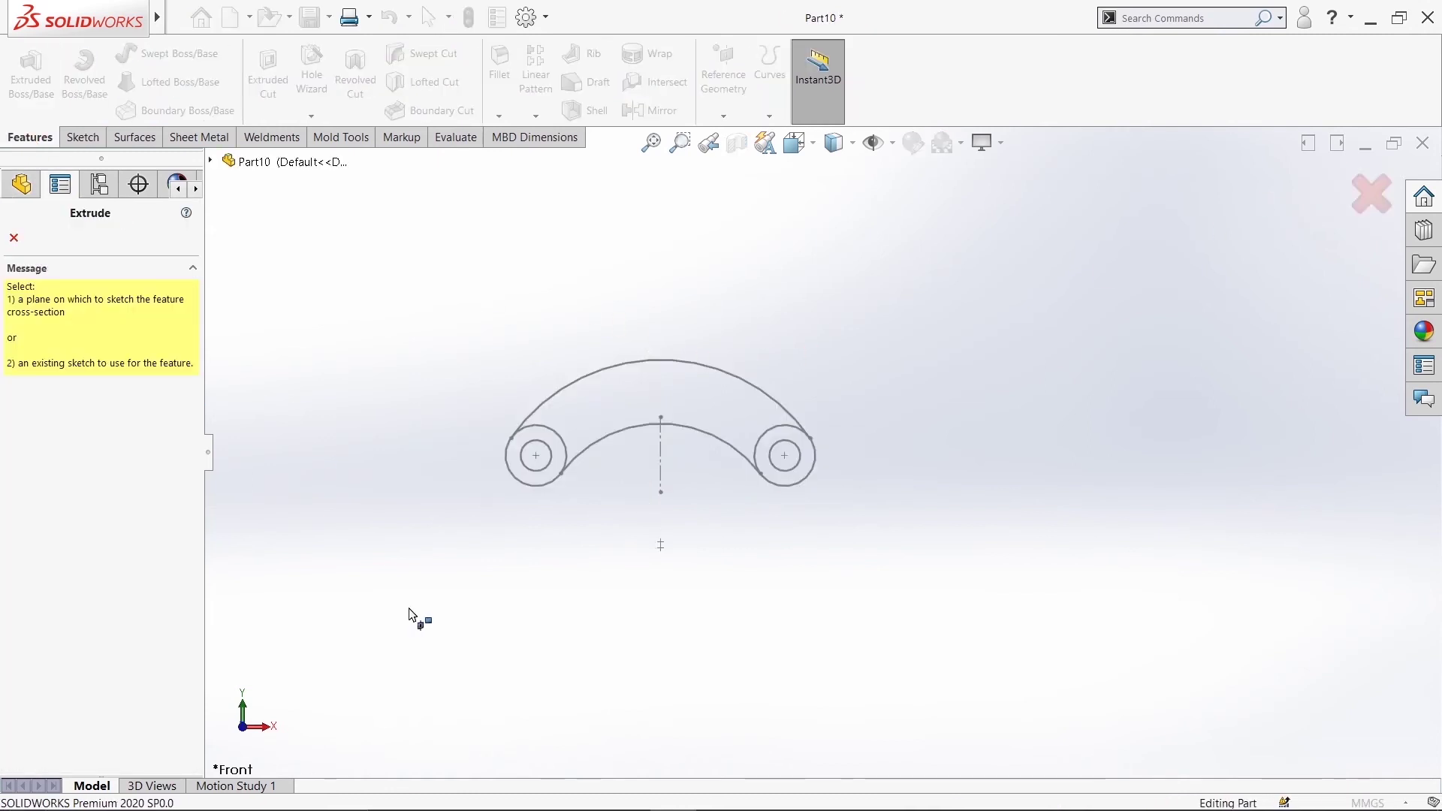
click(517, 486)
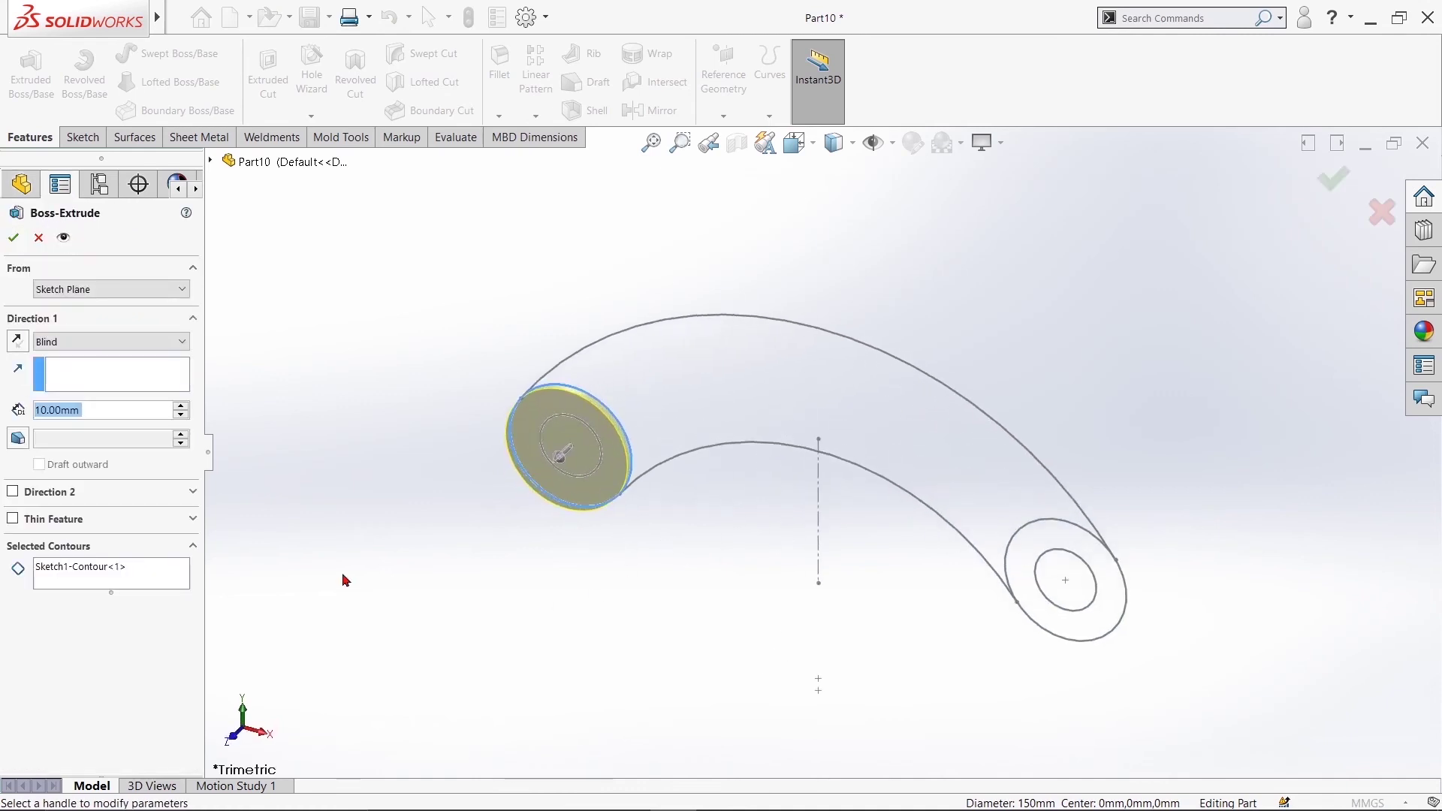
click(145, 343)
click(145, 425)
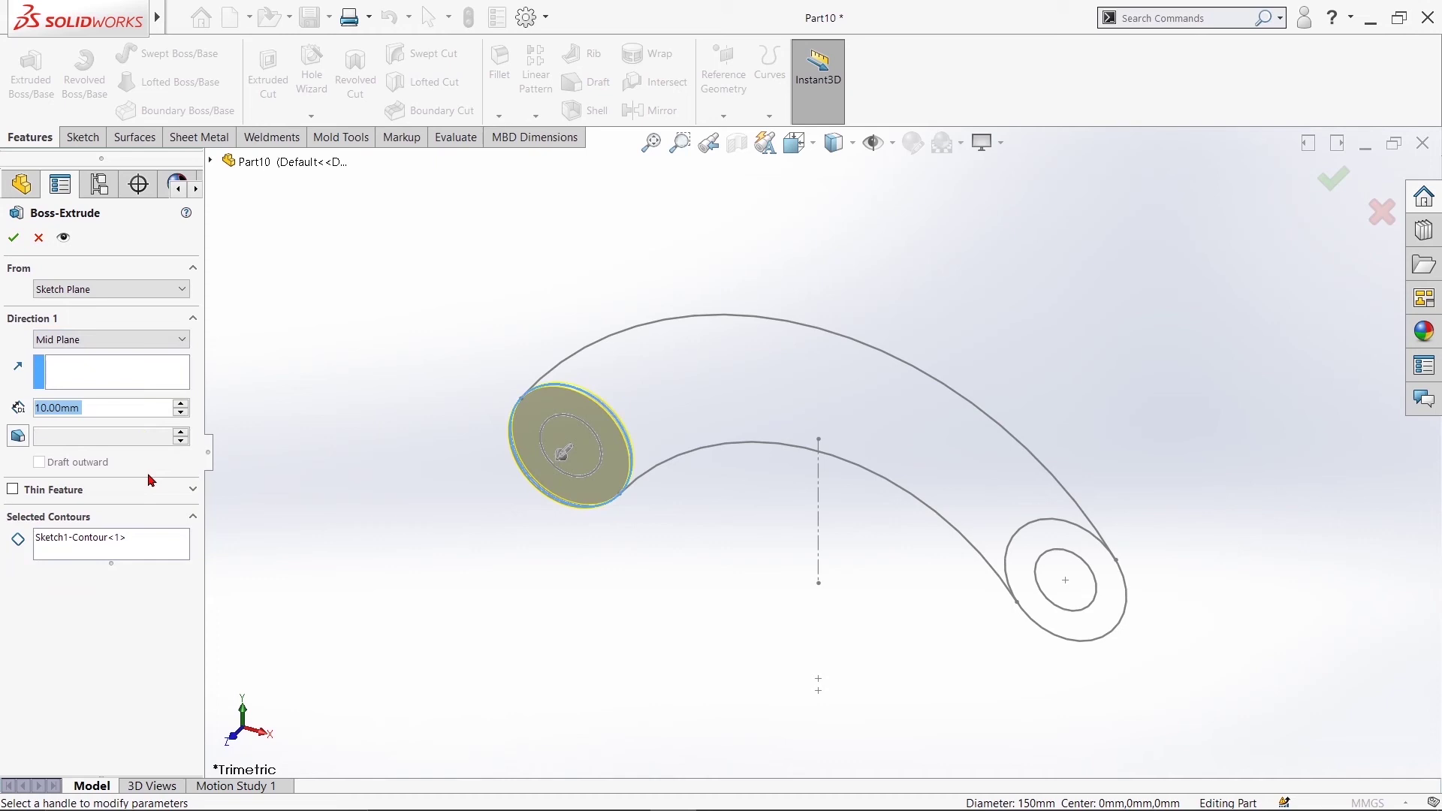
text(76)
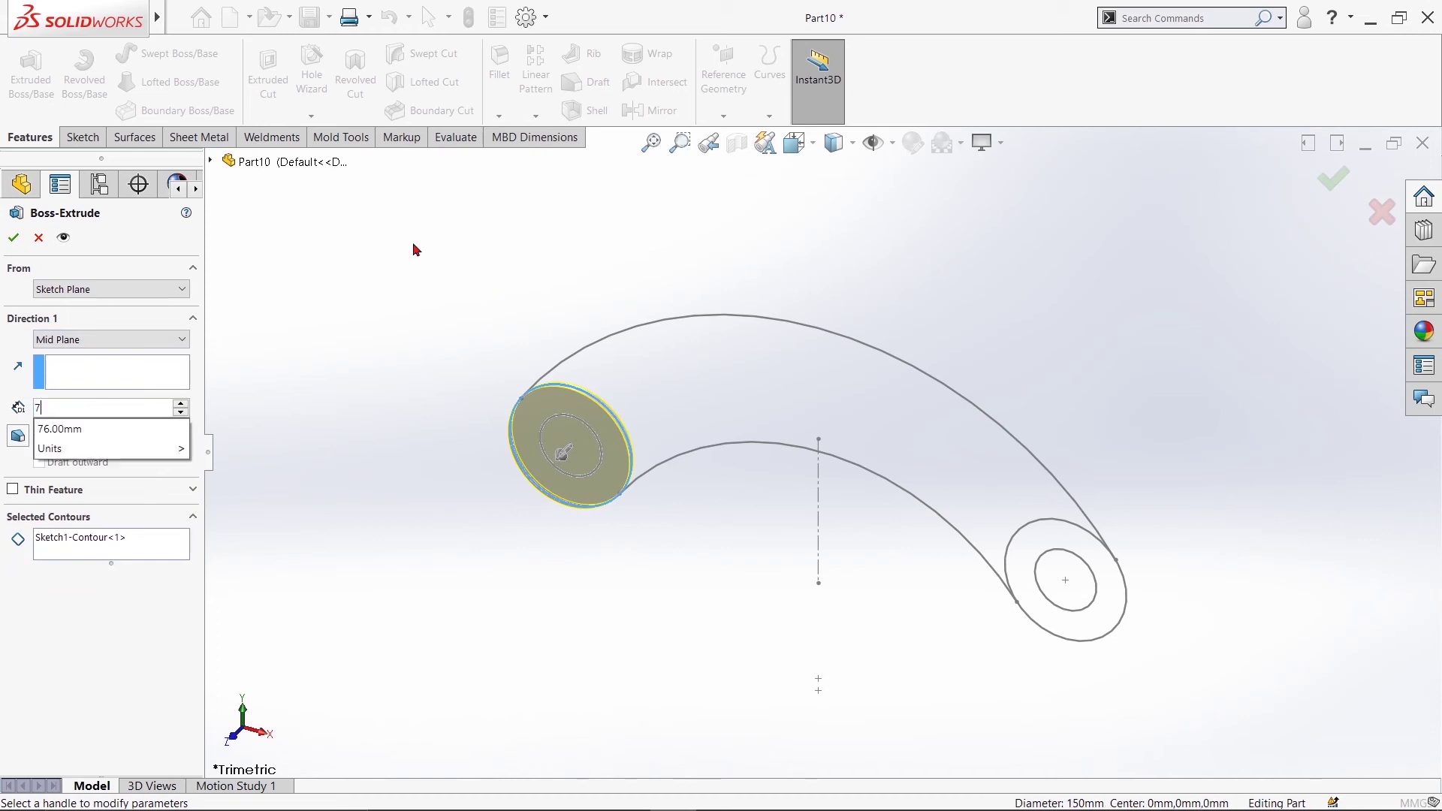
key(Return)
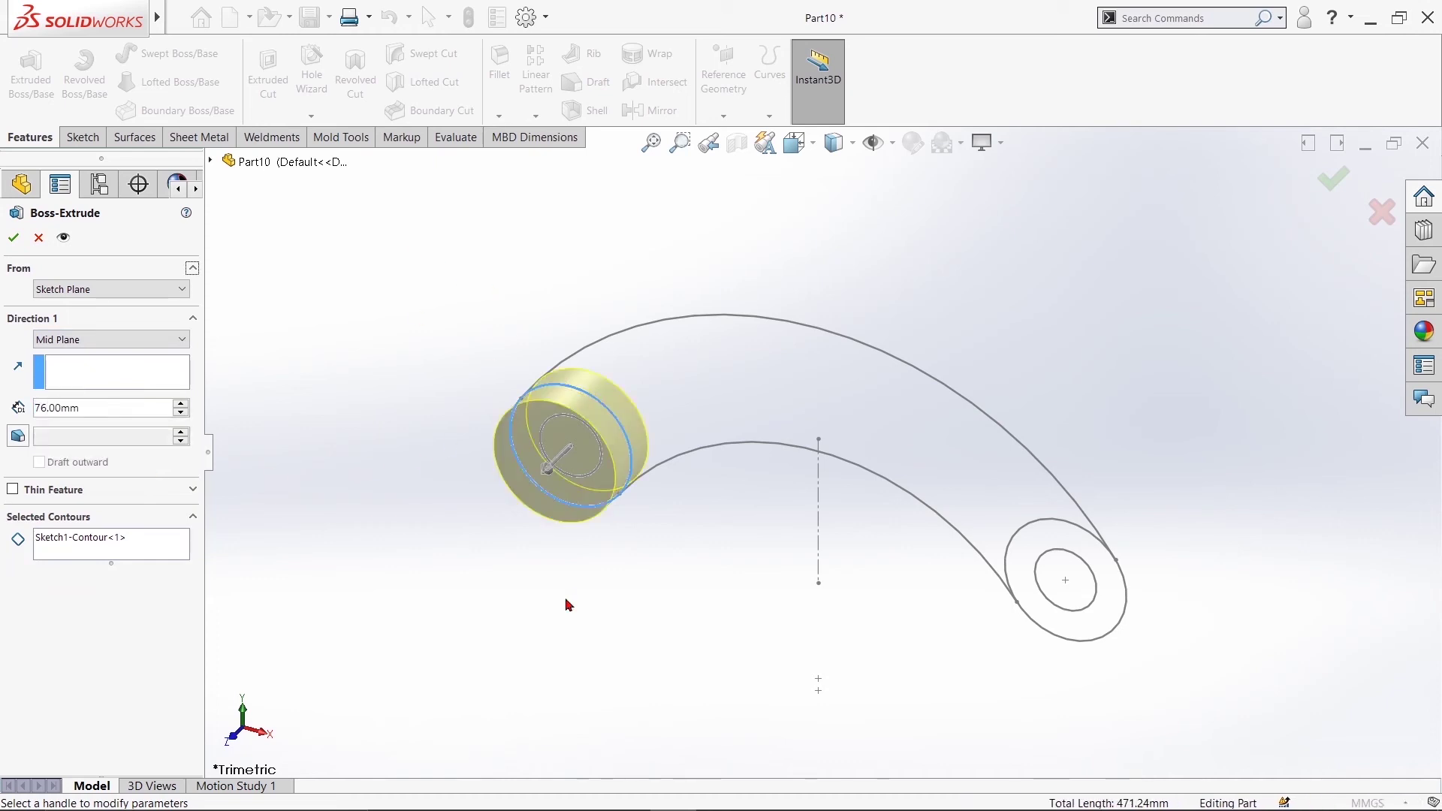
click(39, 238)
Reopen Sketch1 and extrude both ring regions 76 mm mid-plane
click(48, 395)
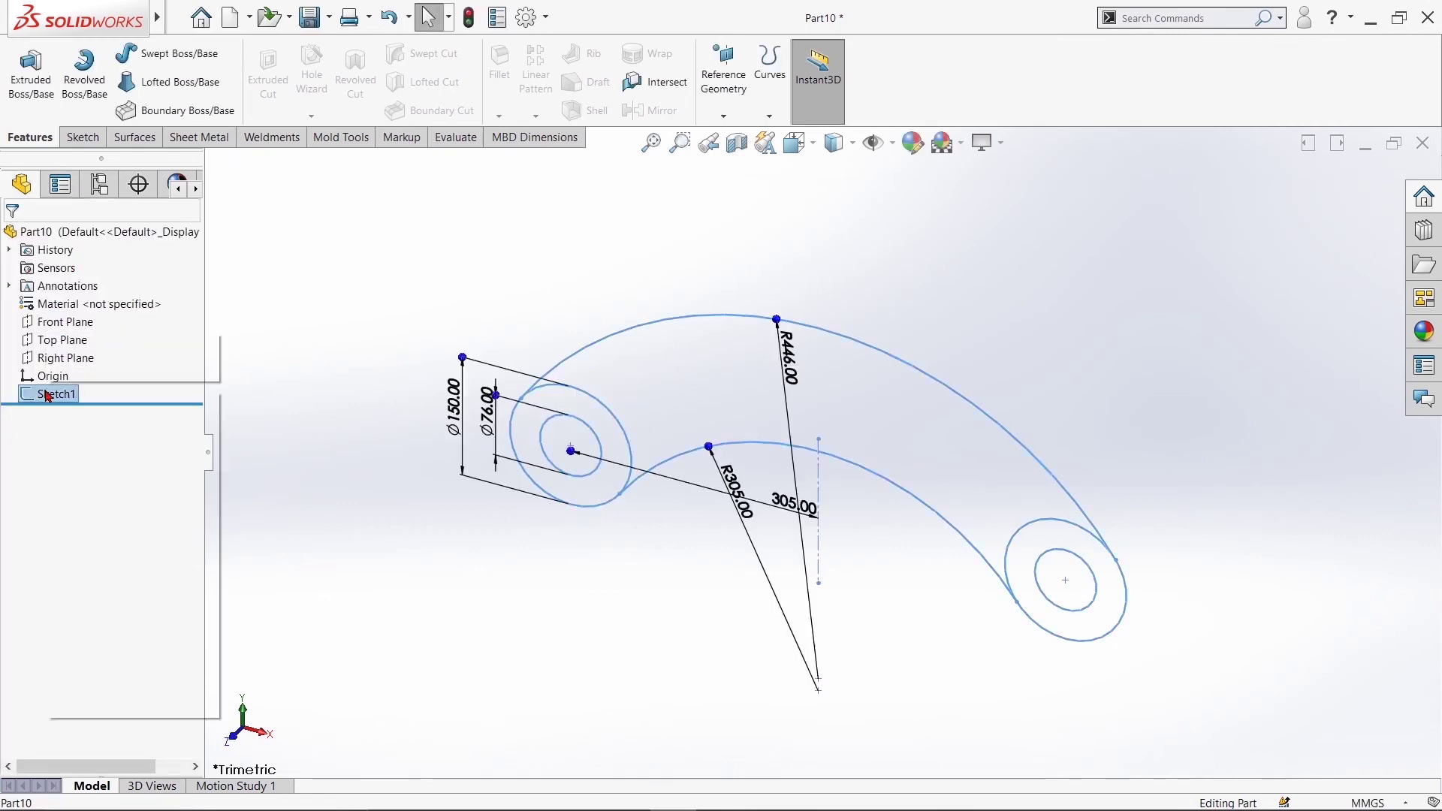
right_click(48, 395)
click(54, 341)
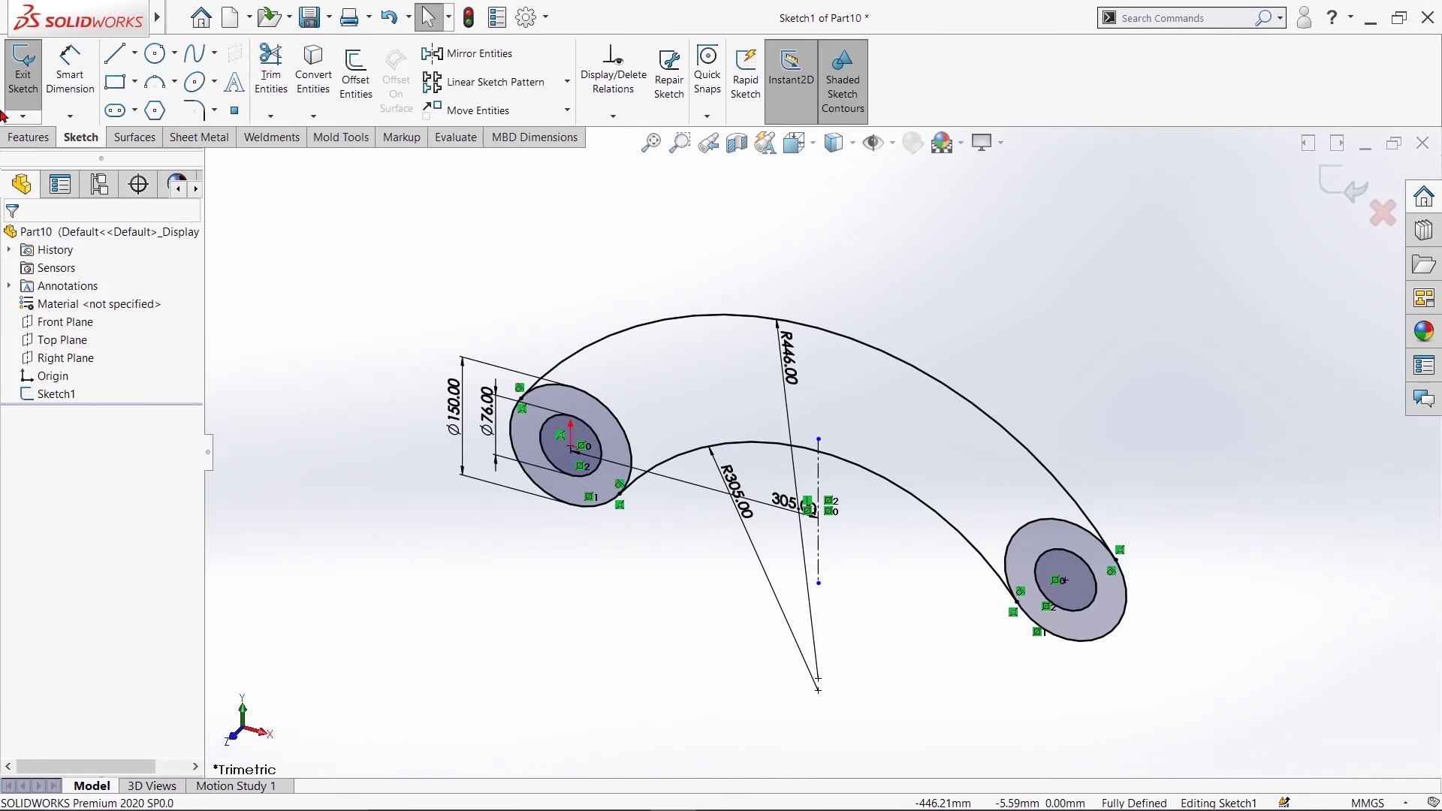
click(28, 137)
click(30, 71)
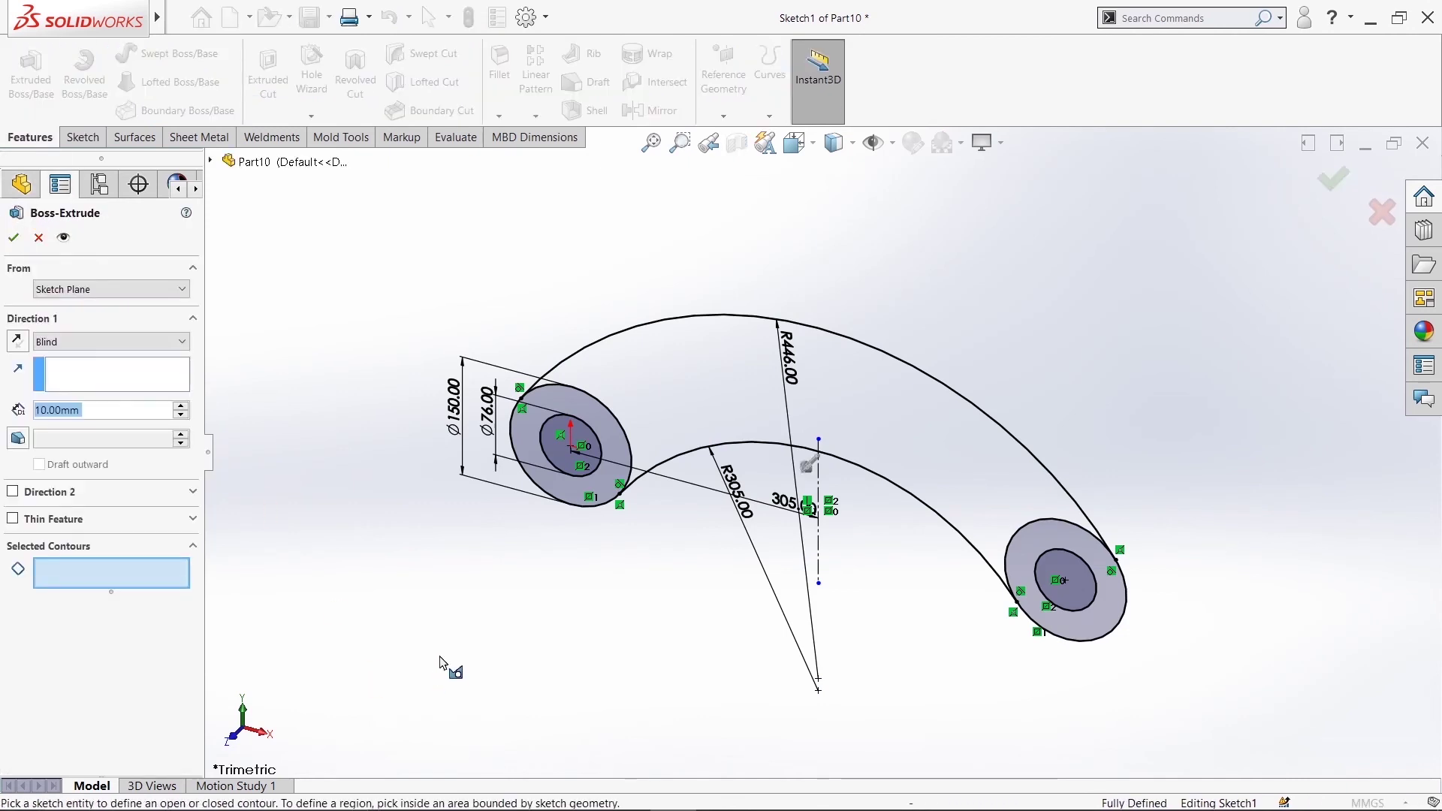
click(614, 470)
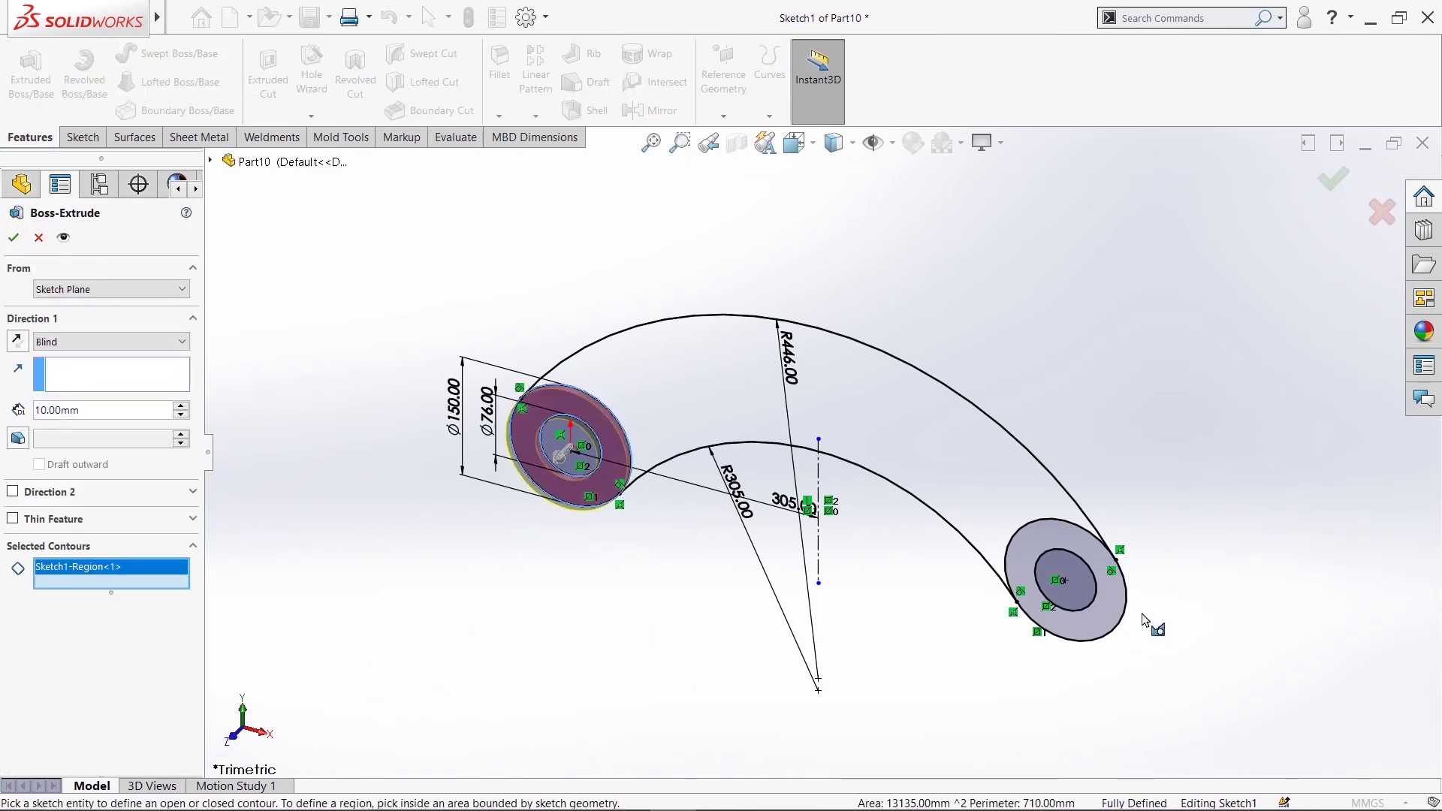
click(1100, 556)
click(113, 341)
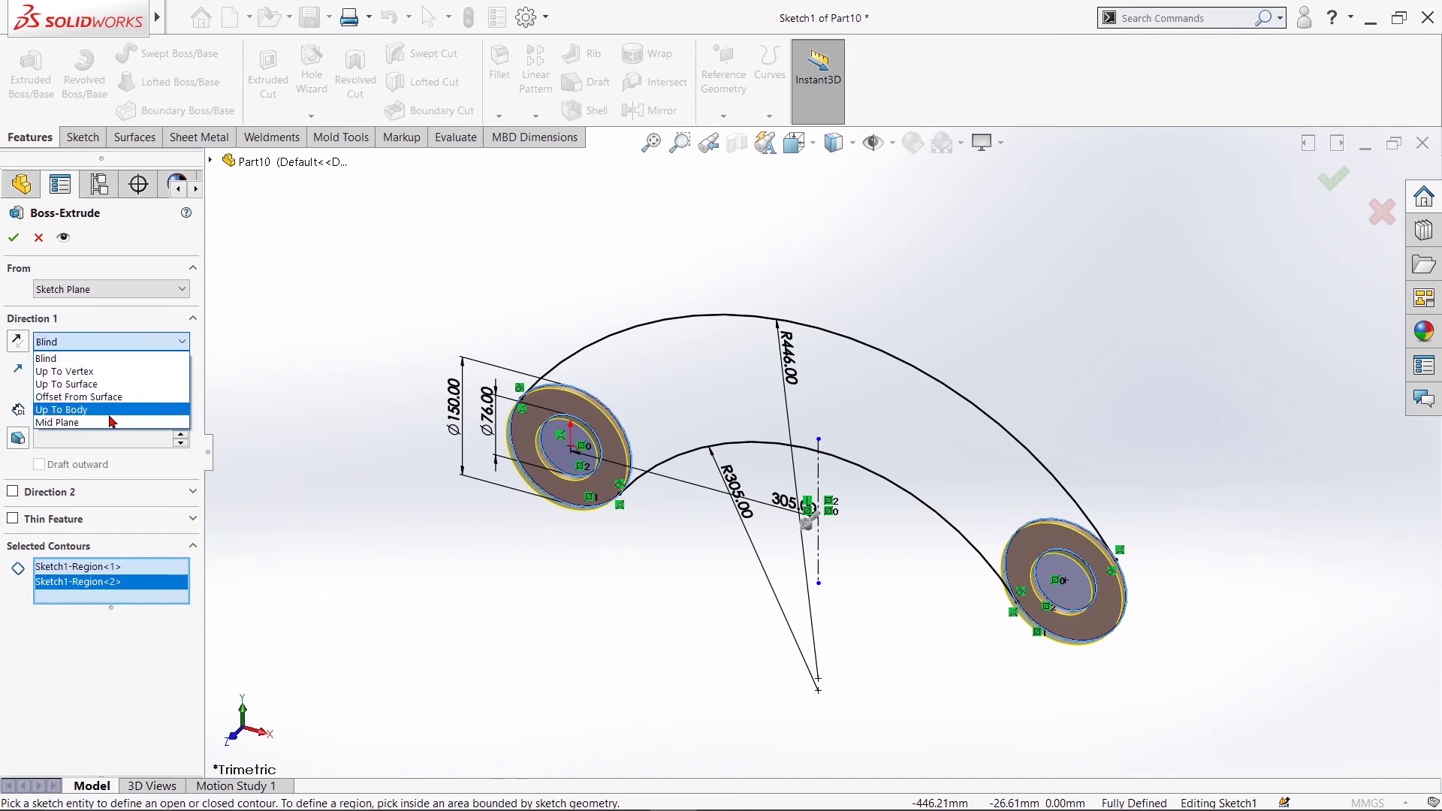
click(111, 422)
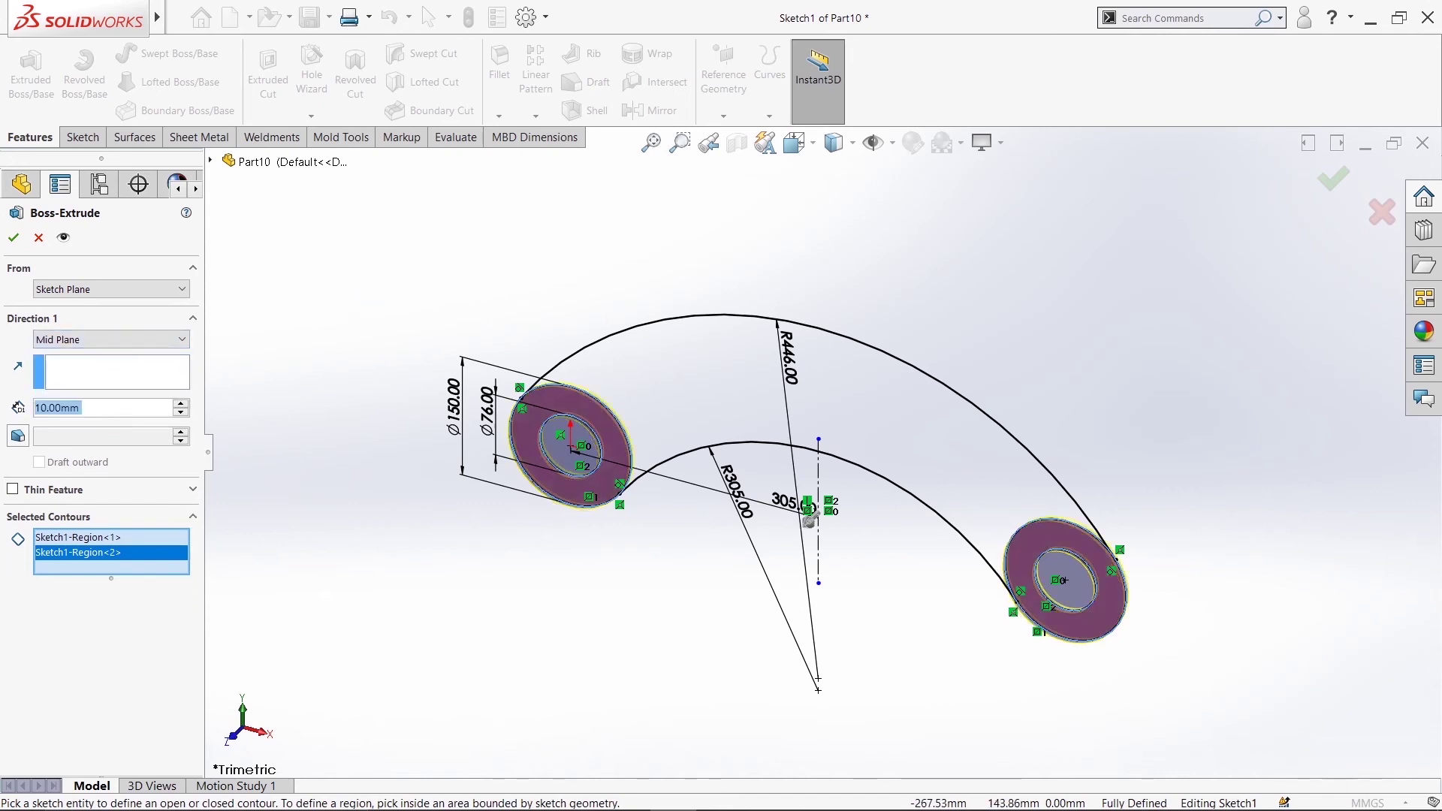
text(76)
key(Return)
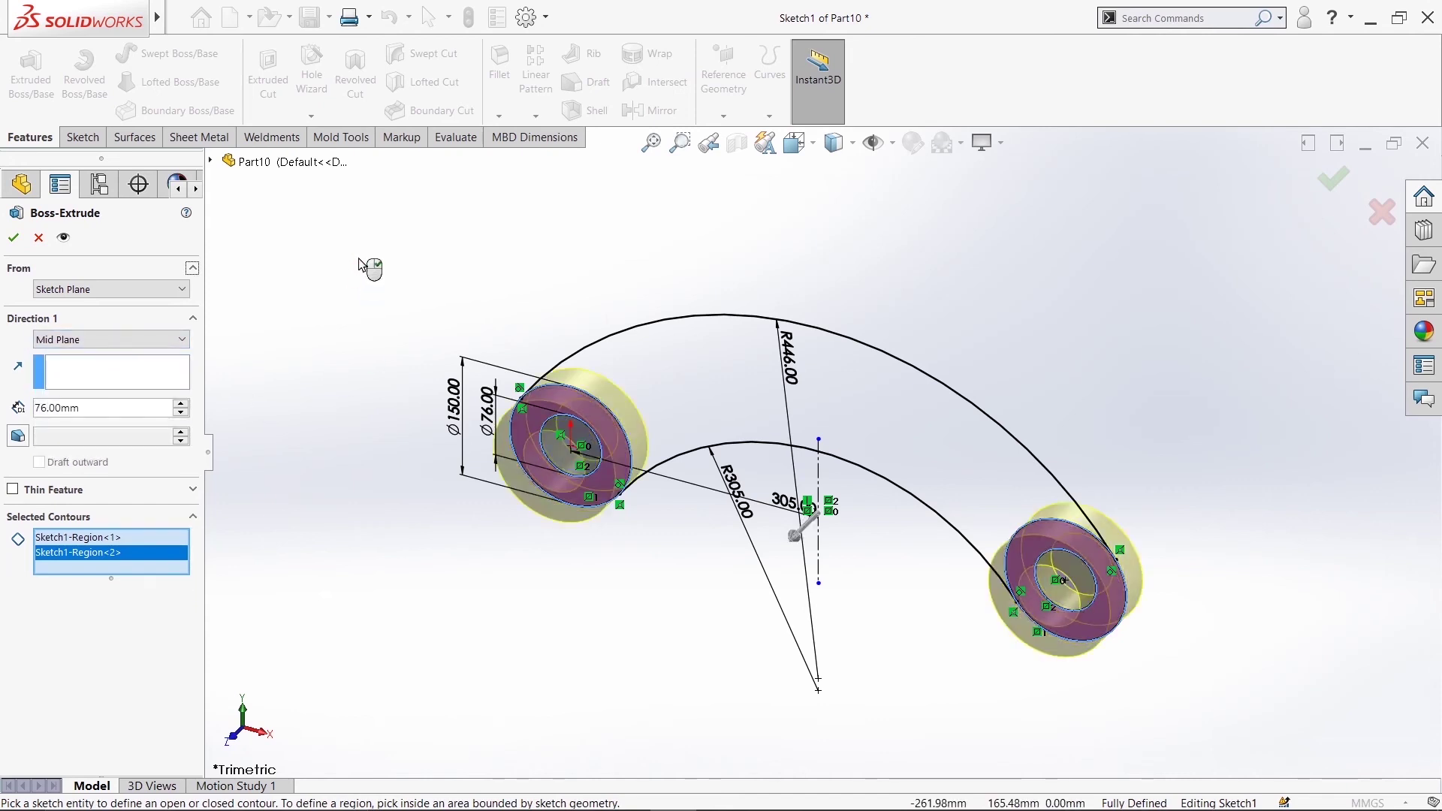
click(8, 239)
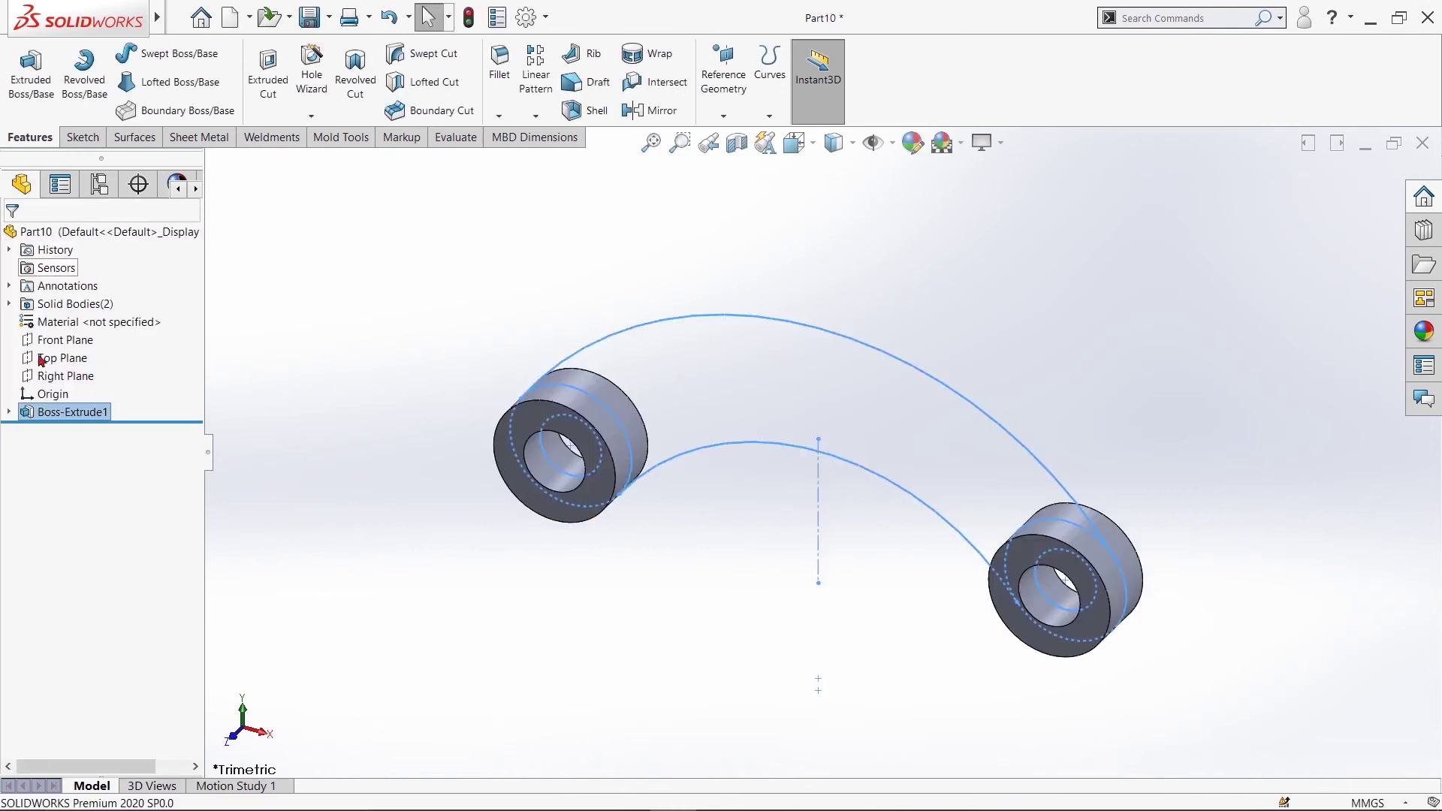
Extrude the curved arm region of the shared Sketch1 50 mm mid-plane, joining both bosses
click(9, 412)
click(61, 434)
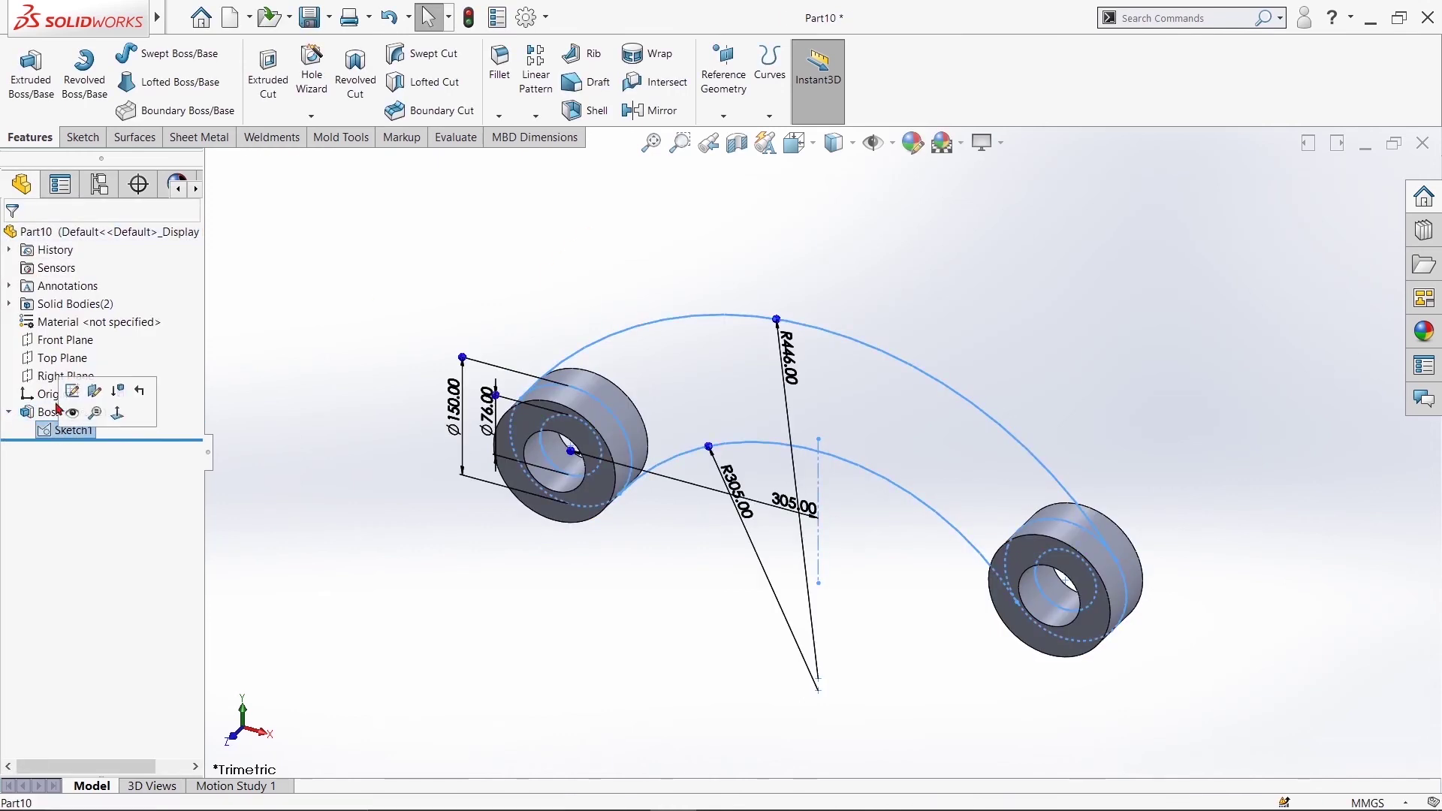
click(31, 71)
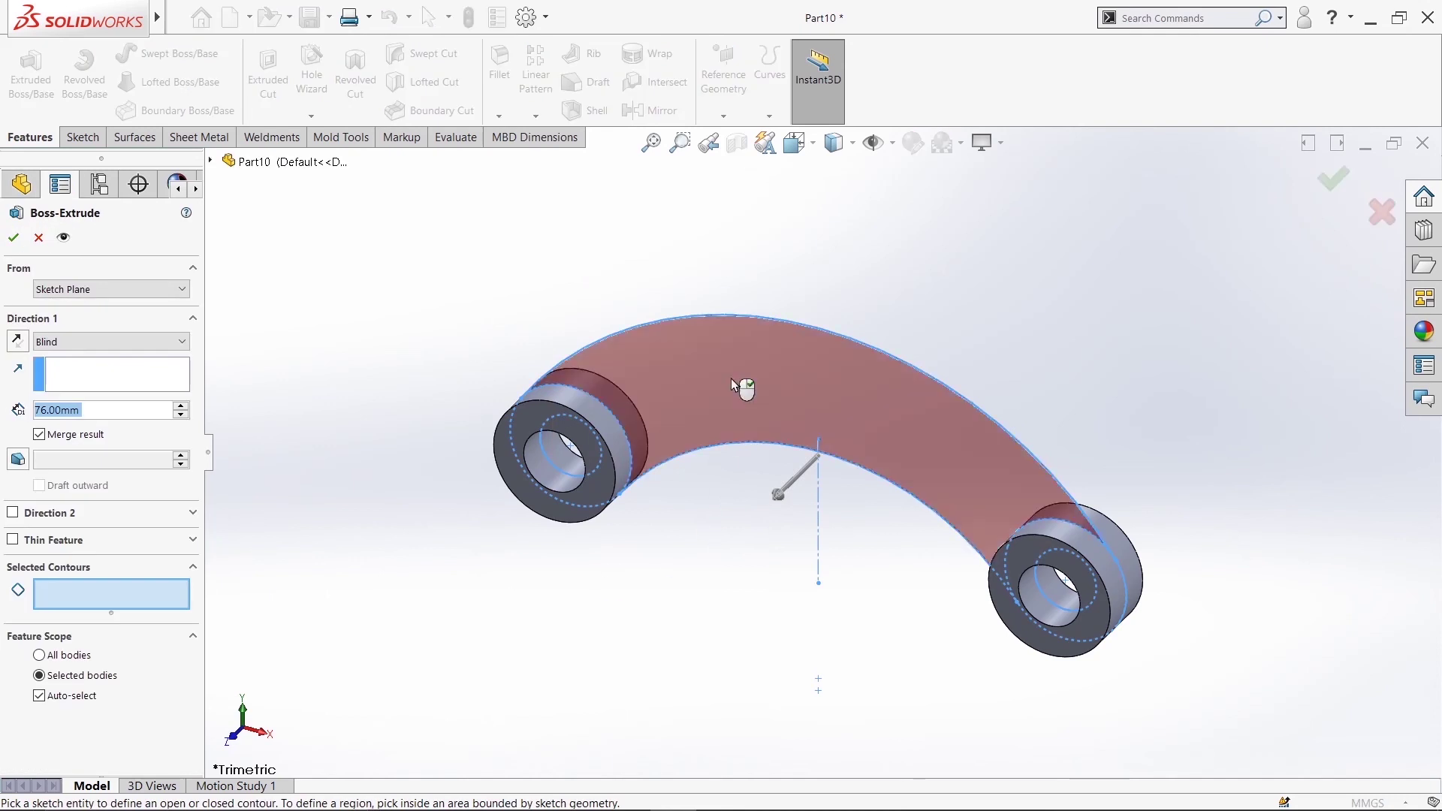
click(732, 378)
click(82, 350)
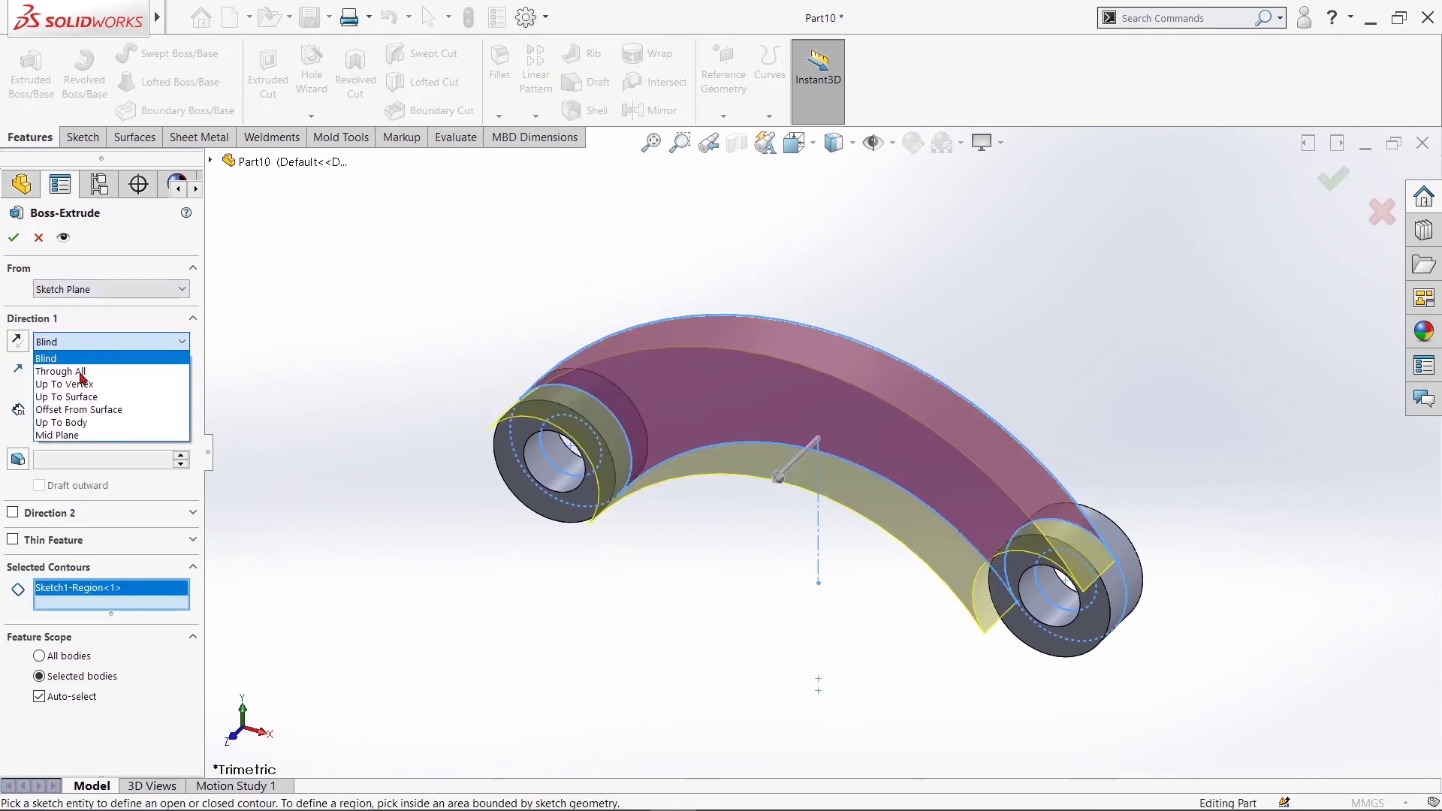
click(75, 431)
mouse_move(388, 247)
middle_down()
mouse_move(351, 258)
mouse_move(271, 415)
middle_up()
click(93, 410)
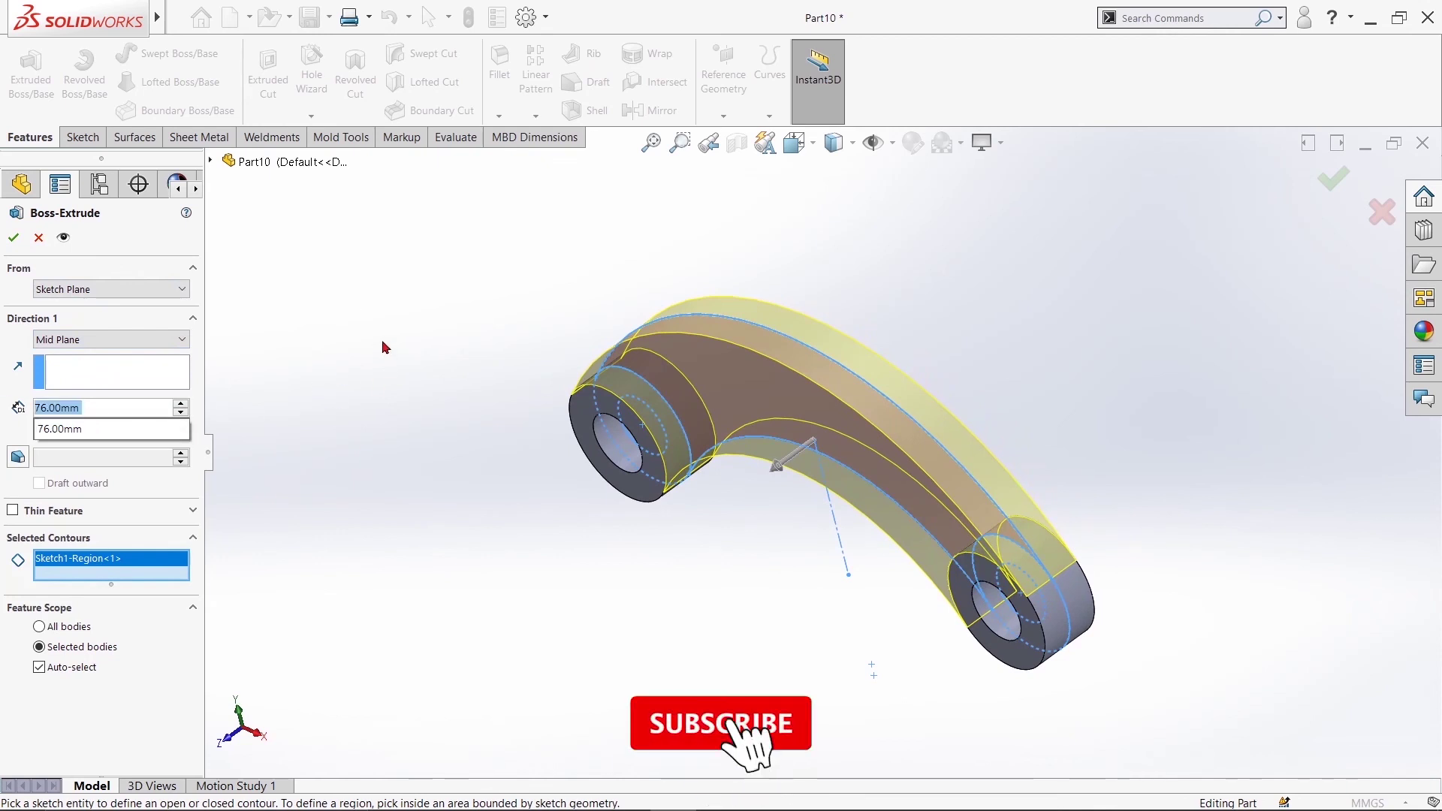
text(50)
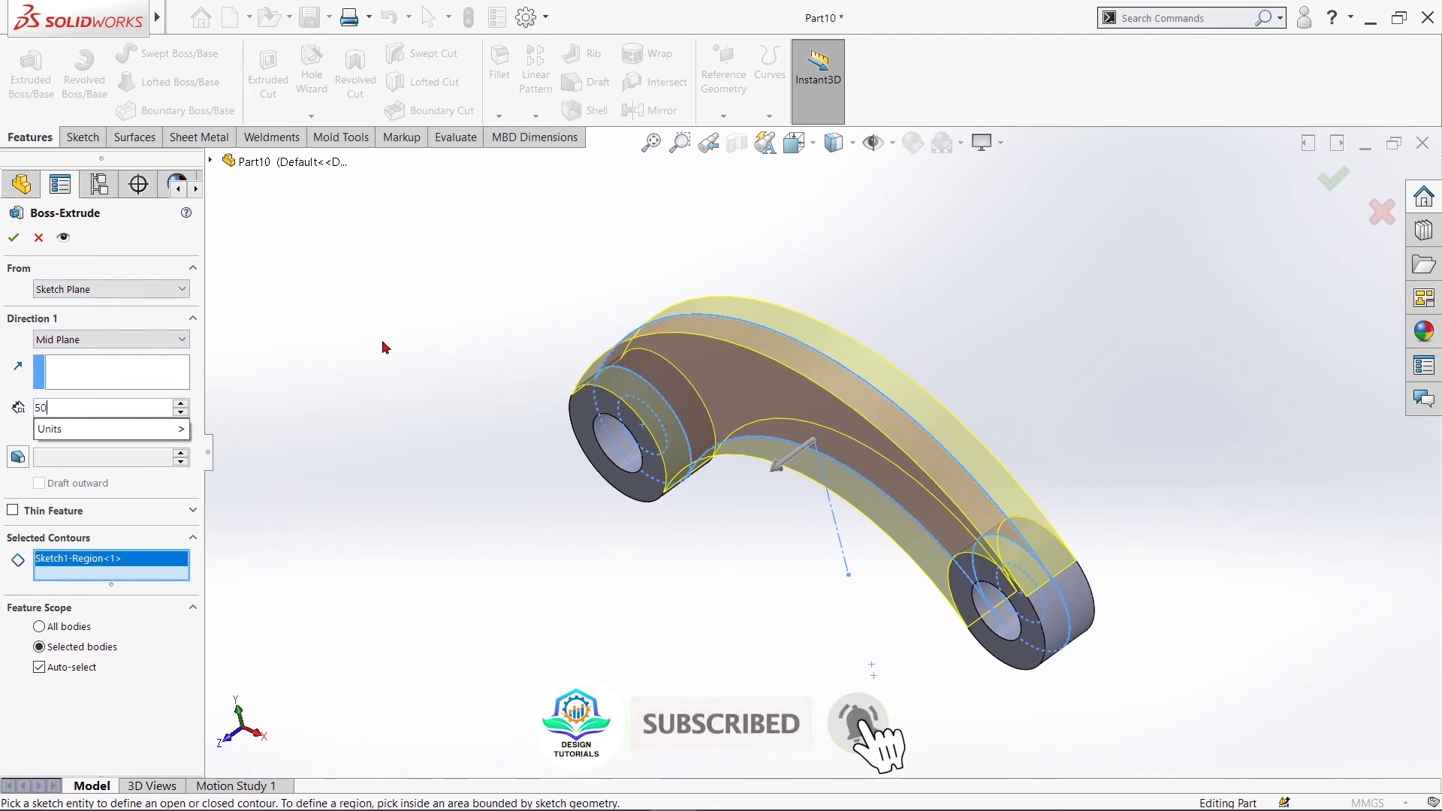
key(Return)
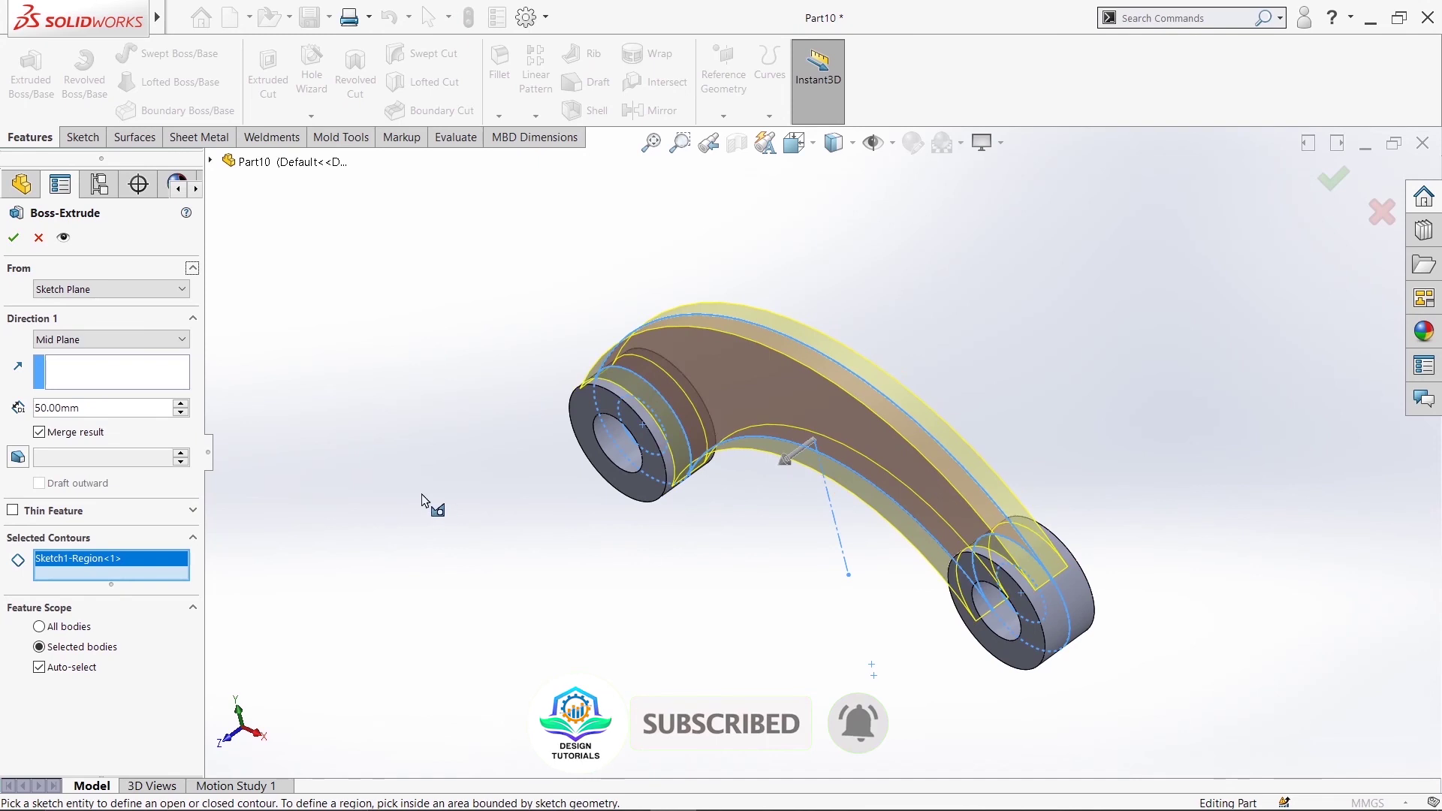
middle_drag(507, 494, 476, 499)
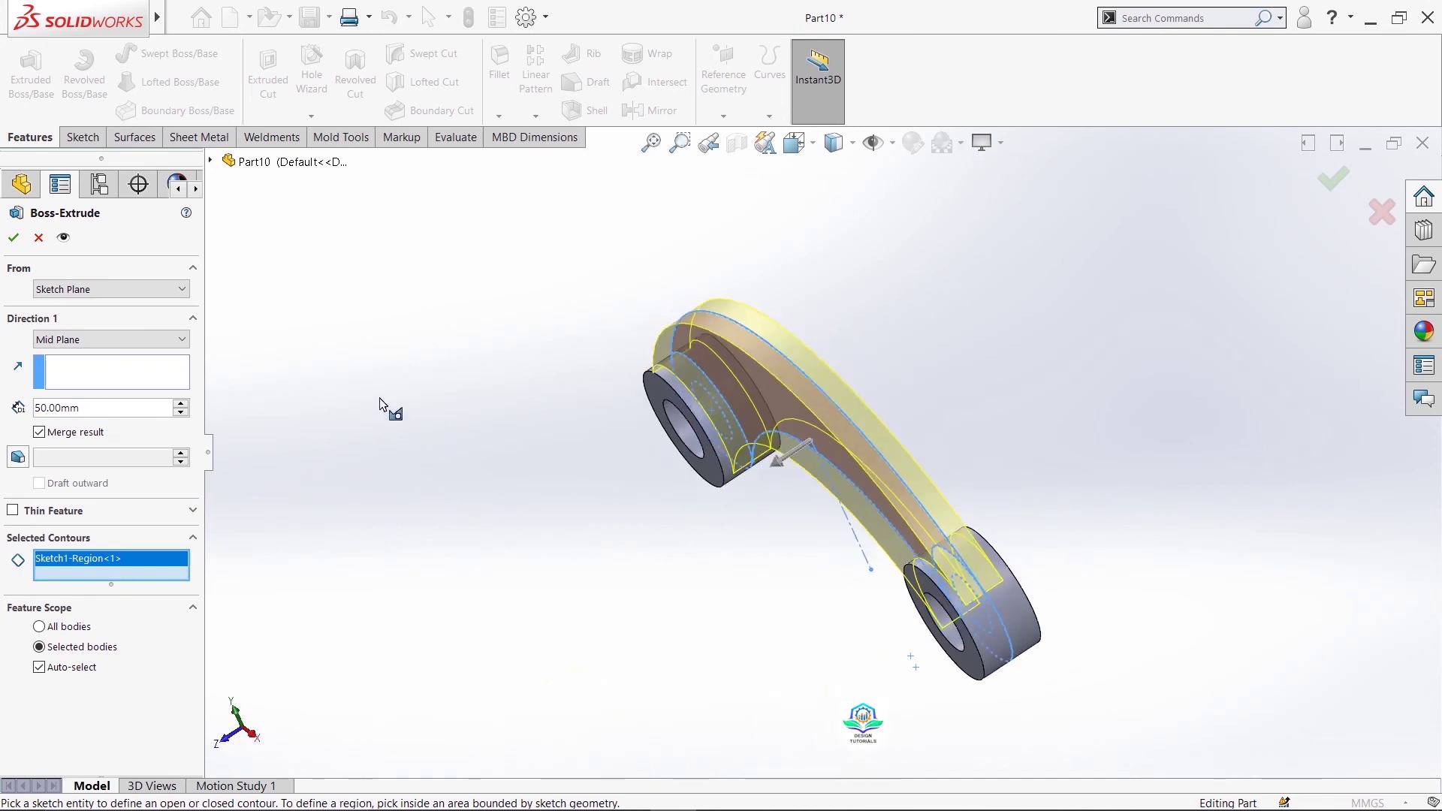
click(13, 238)
mouse_move(467, 397)
middle_down()
mouse_move(565, 342)
mouse_move(569, 475)
middle_up()
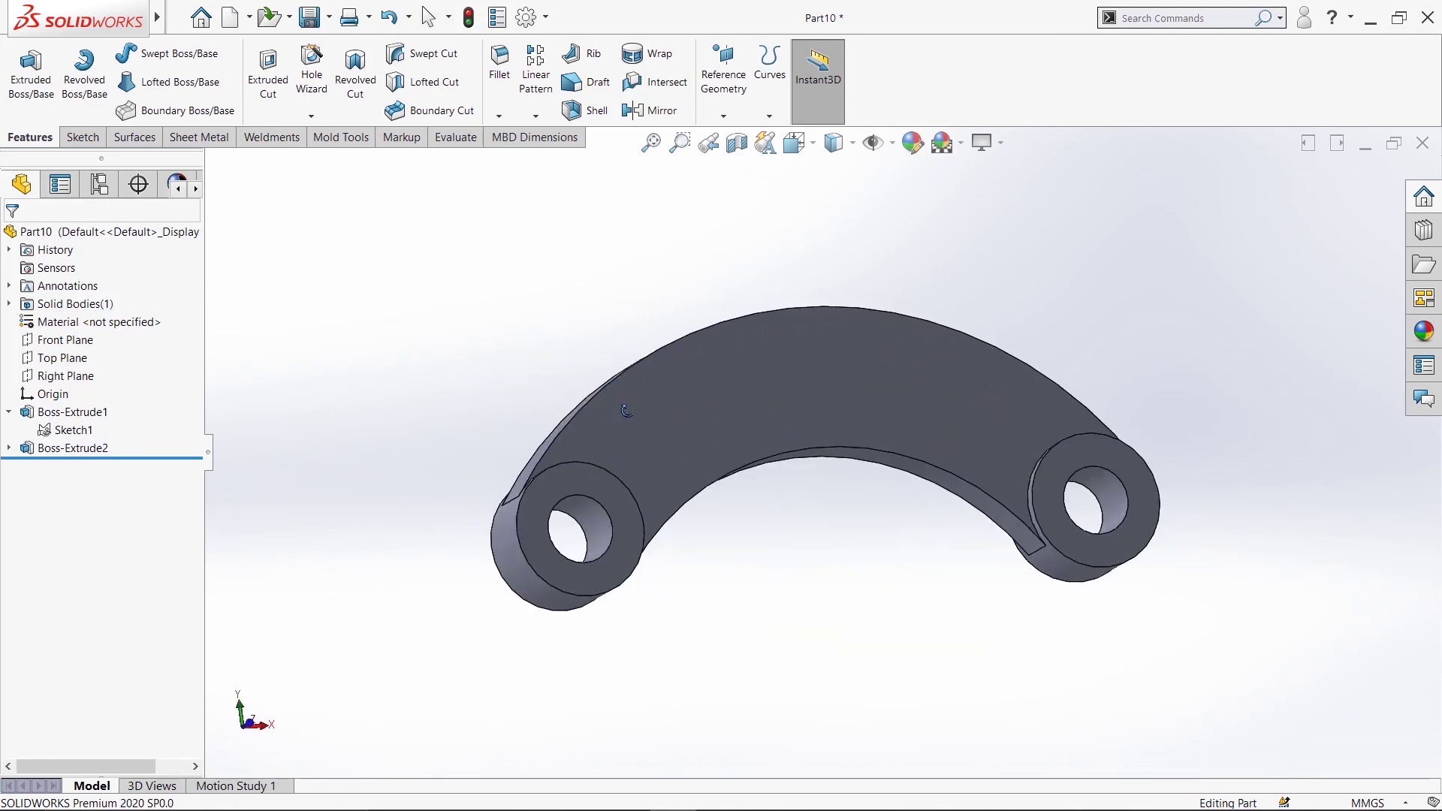
middle_drag(593, 287, 923, 306)
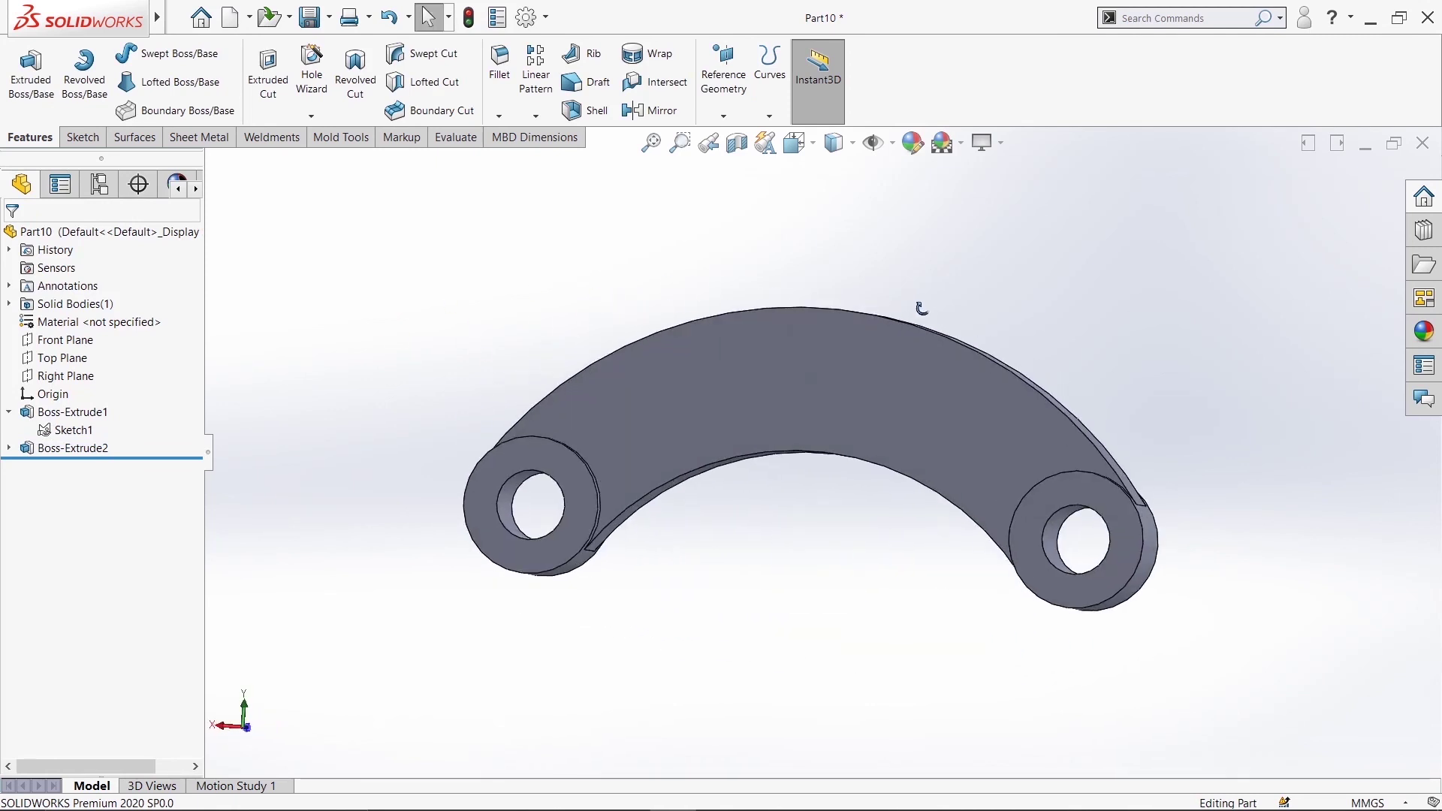
Close the link arm without saving and create a new blank part, selecting its Front Plane
click(1431, 143)
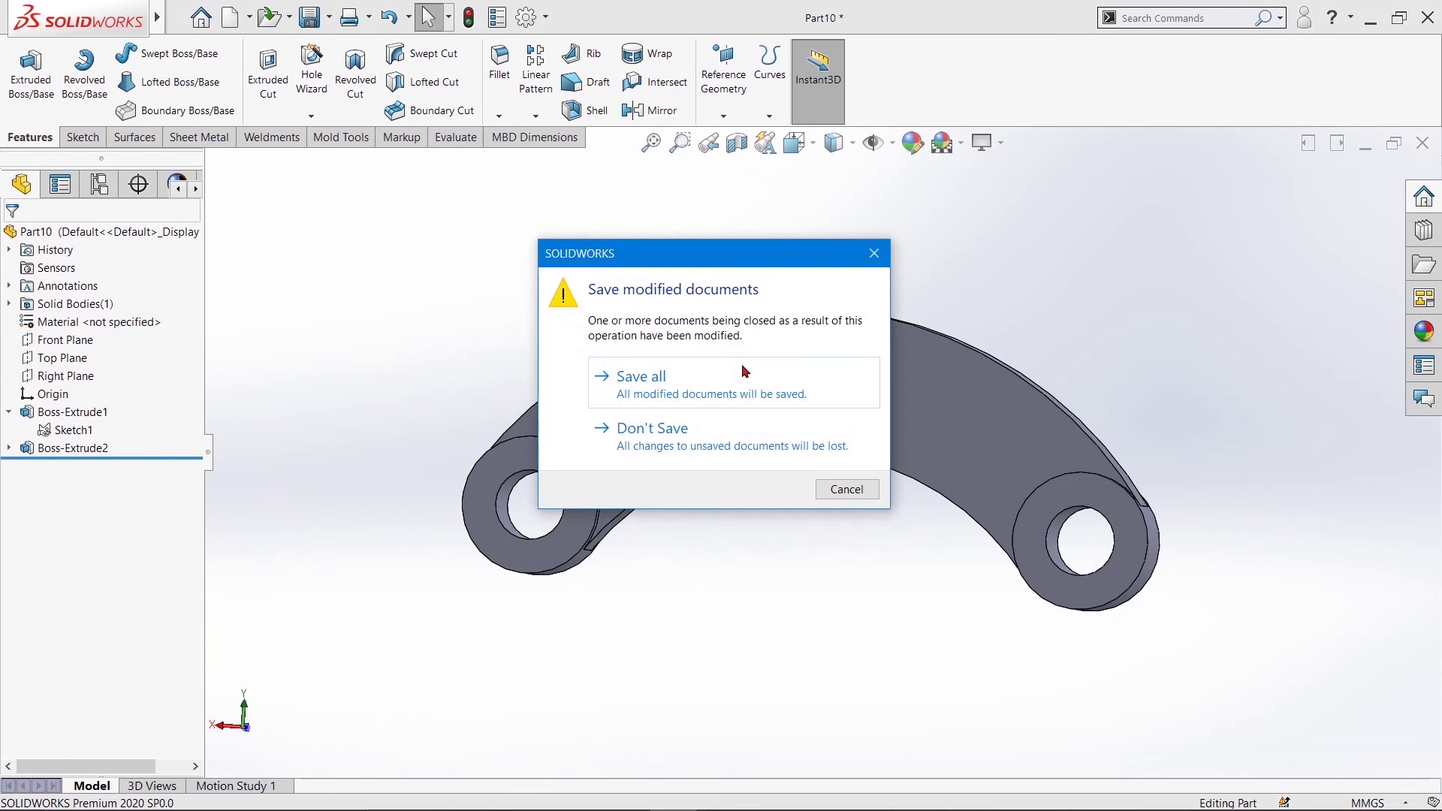
click(706, 430)
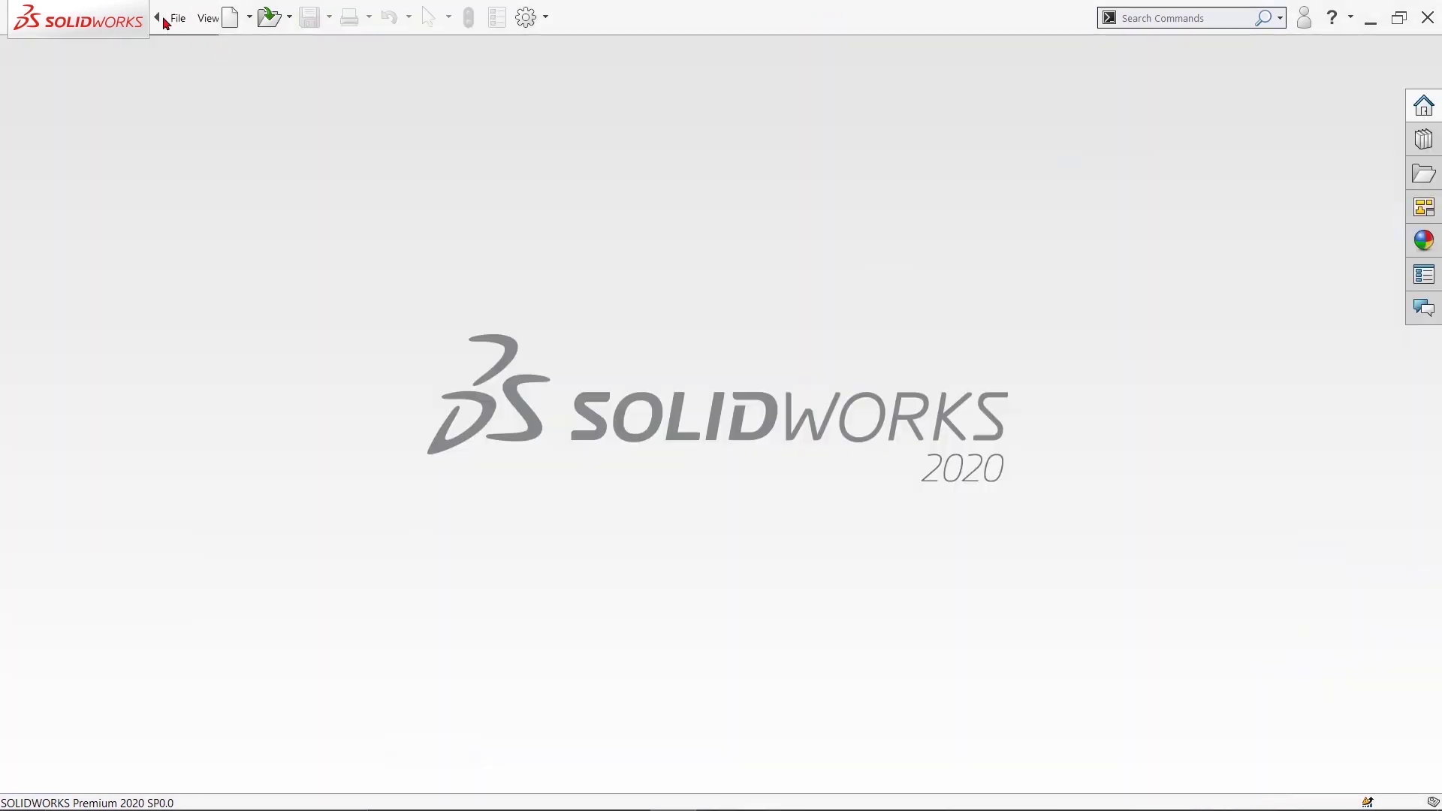
click(176, 19)
click(197, 46)
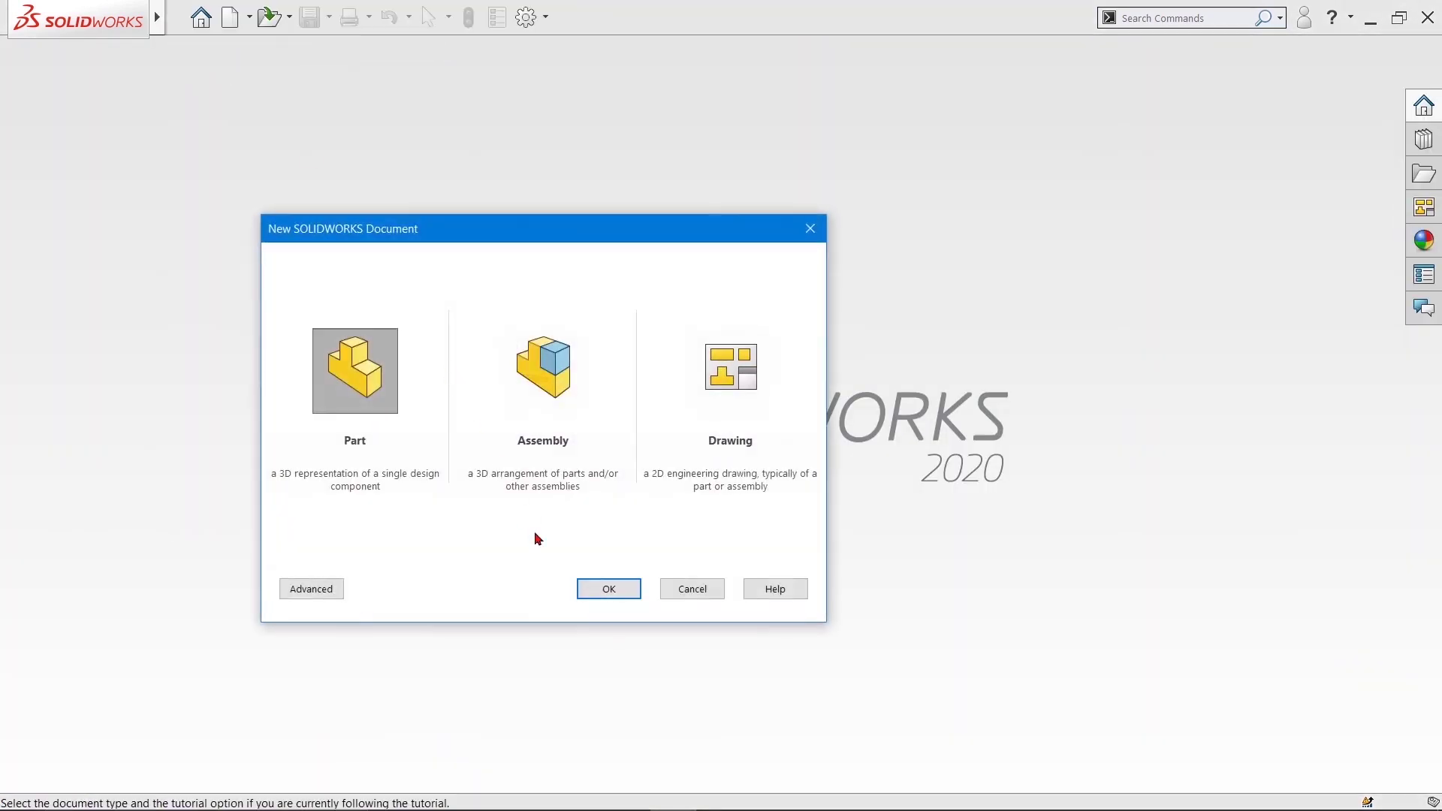
click(593, 587)
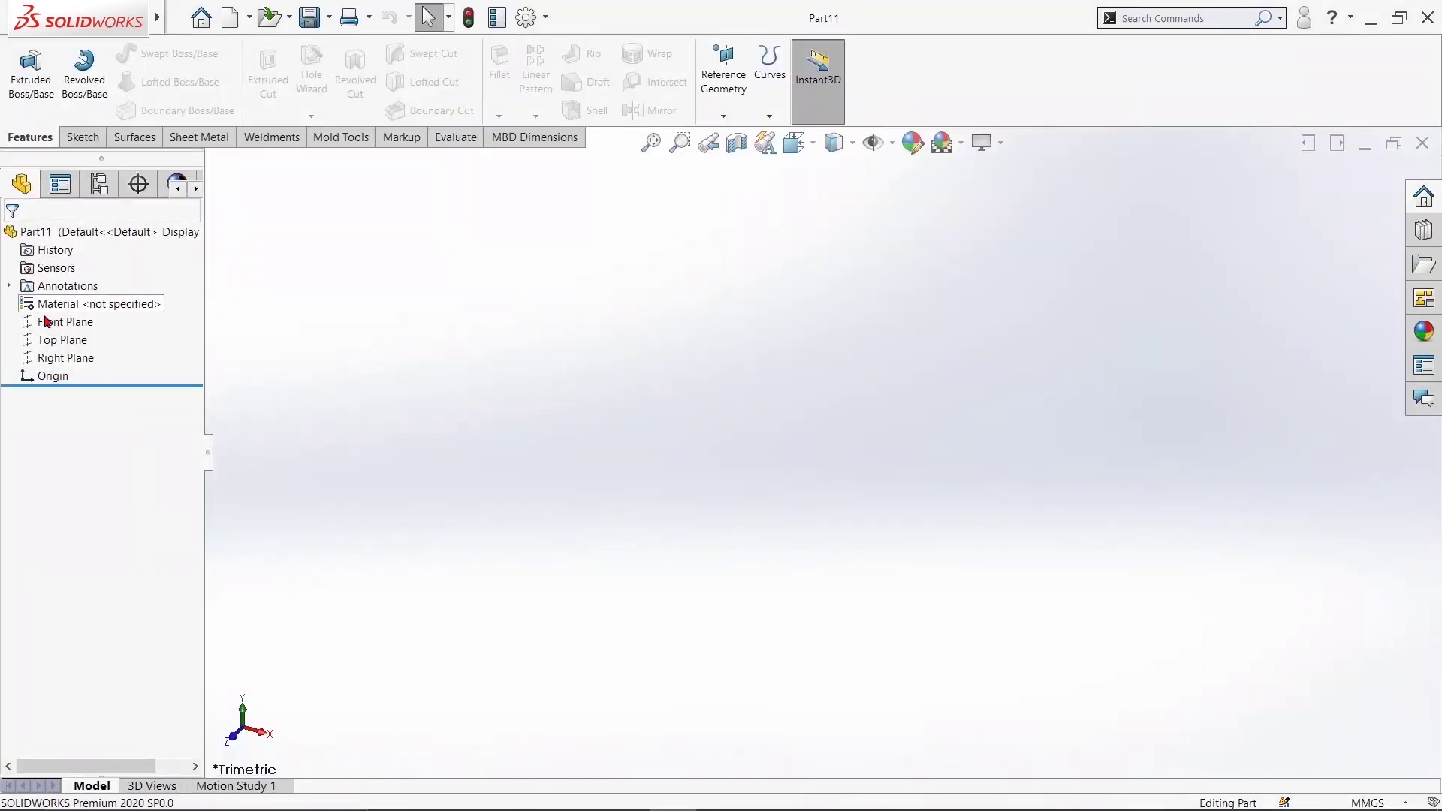
click(46, 322)
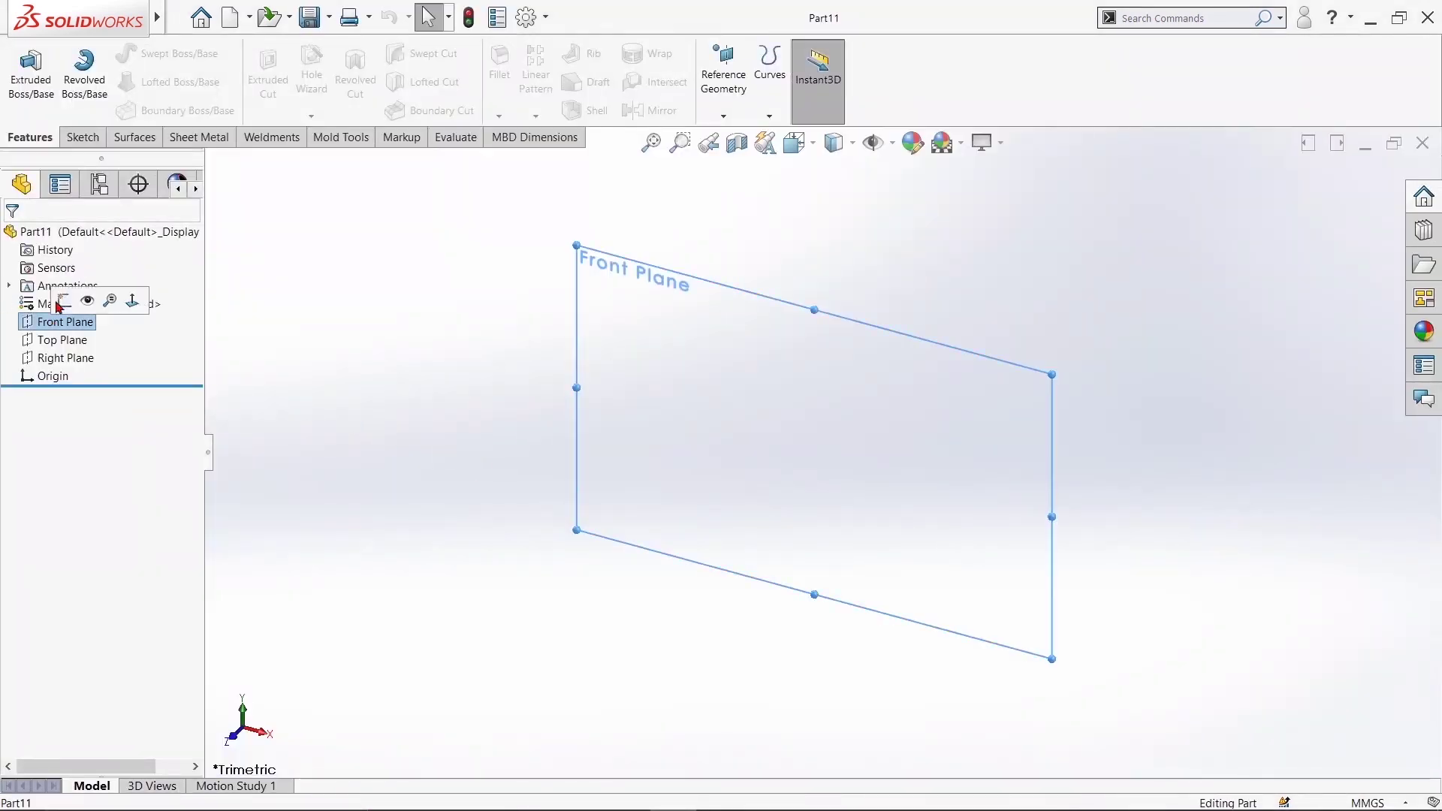
Sketch a circle centred on the origin on the Front Plane
click(30, 66)
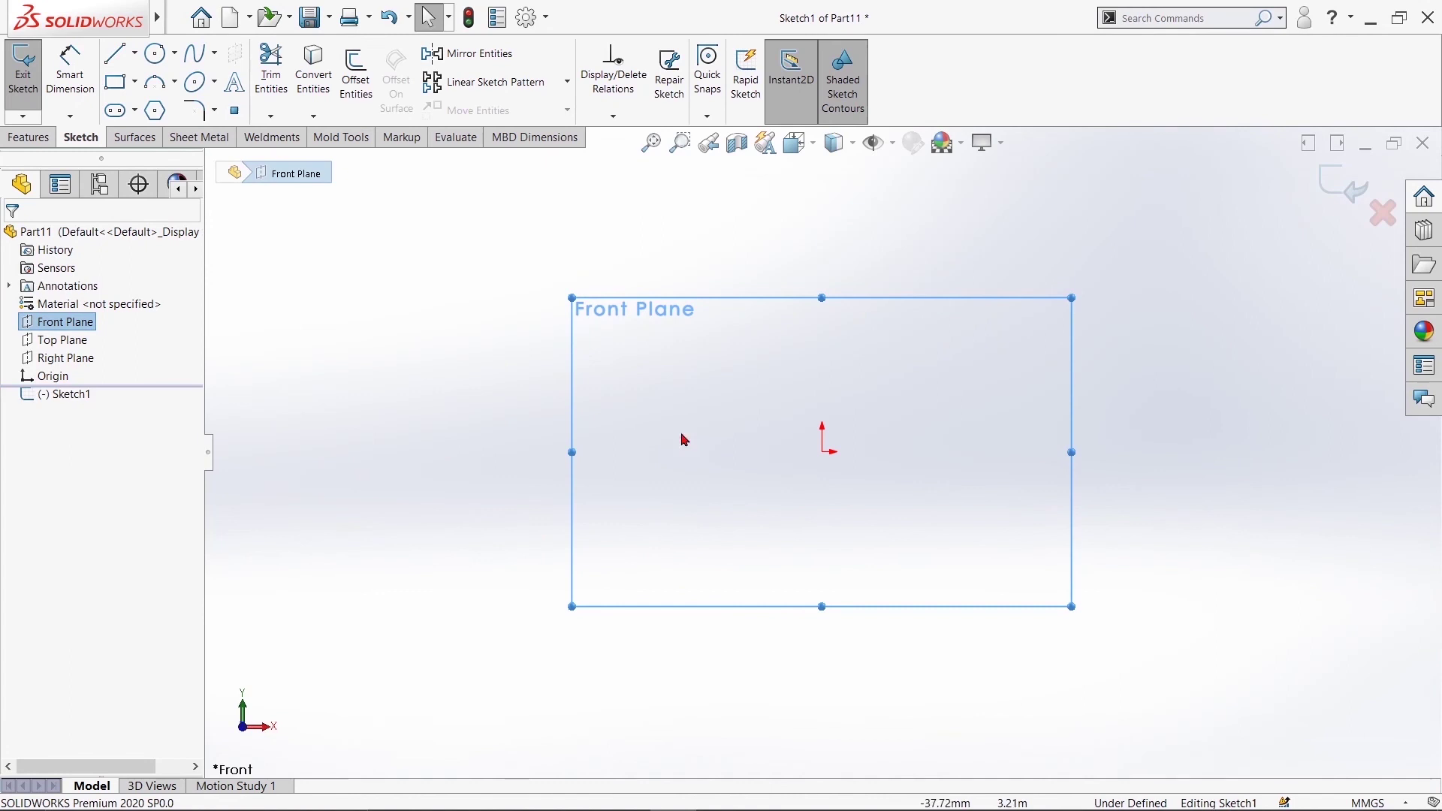
click(154, 54)
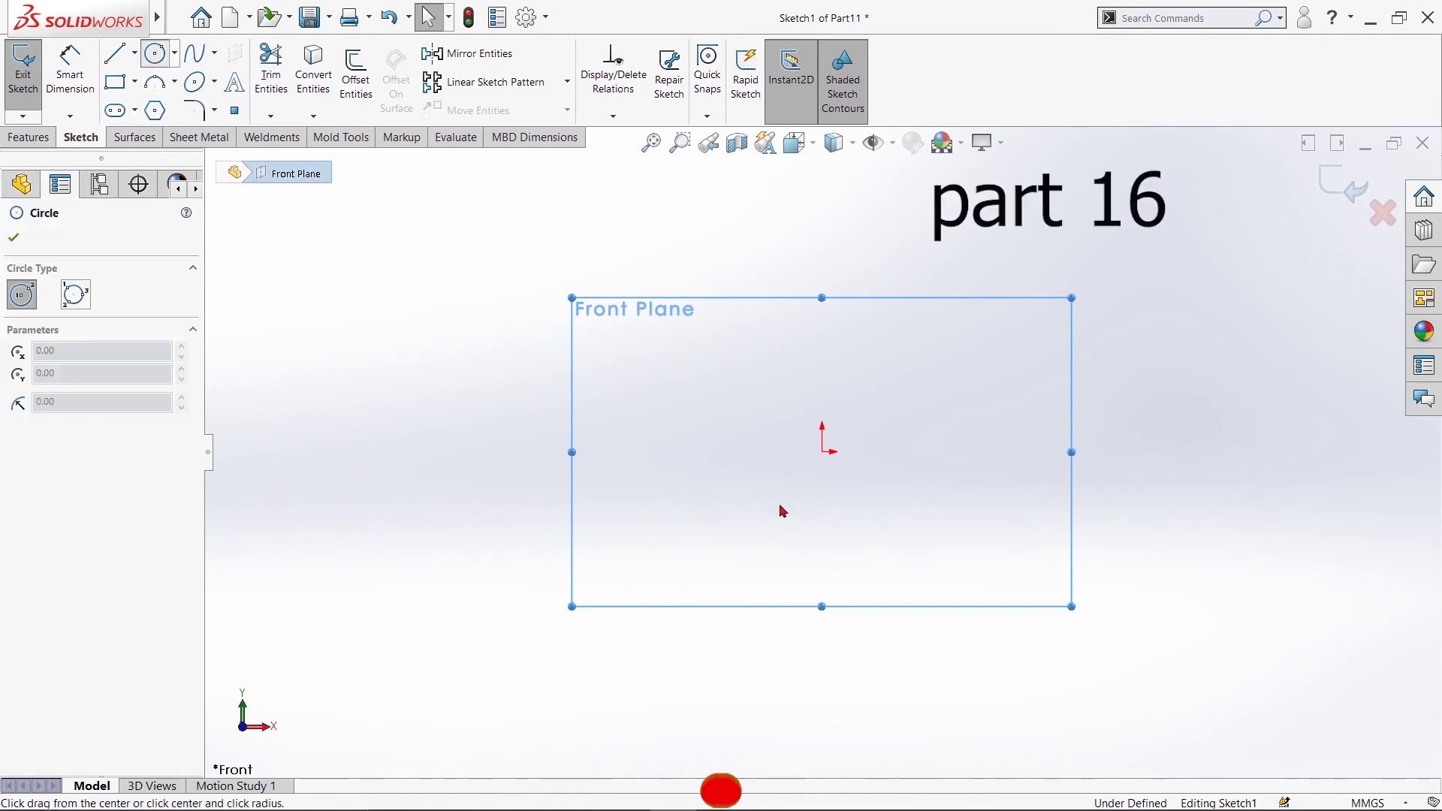
click(826, 451)
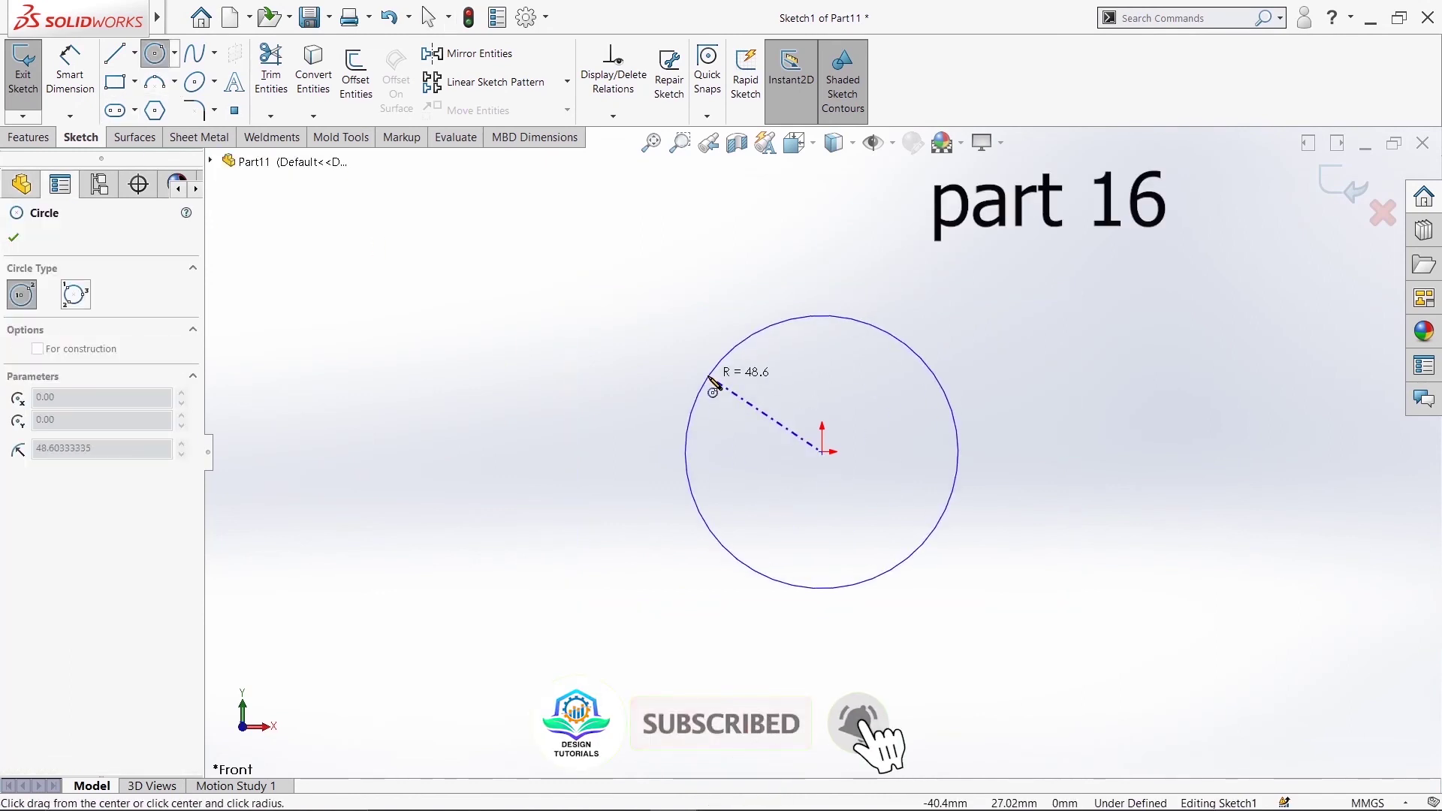
click(714, 384)
right_click(715, 386)
click(757, 388)
Dimension the circle's diameter to 76 mm
click(70, 75)
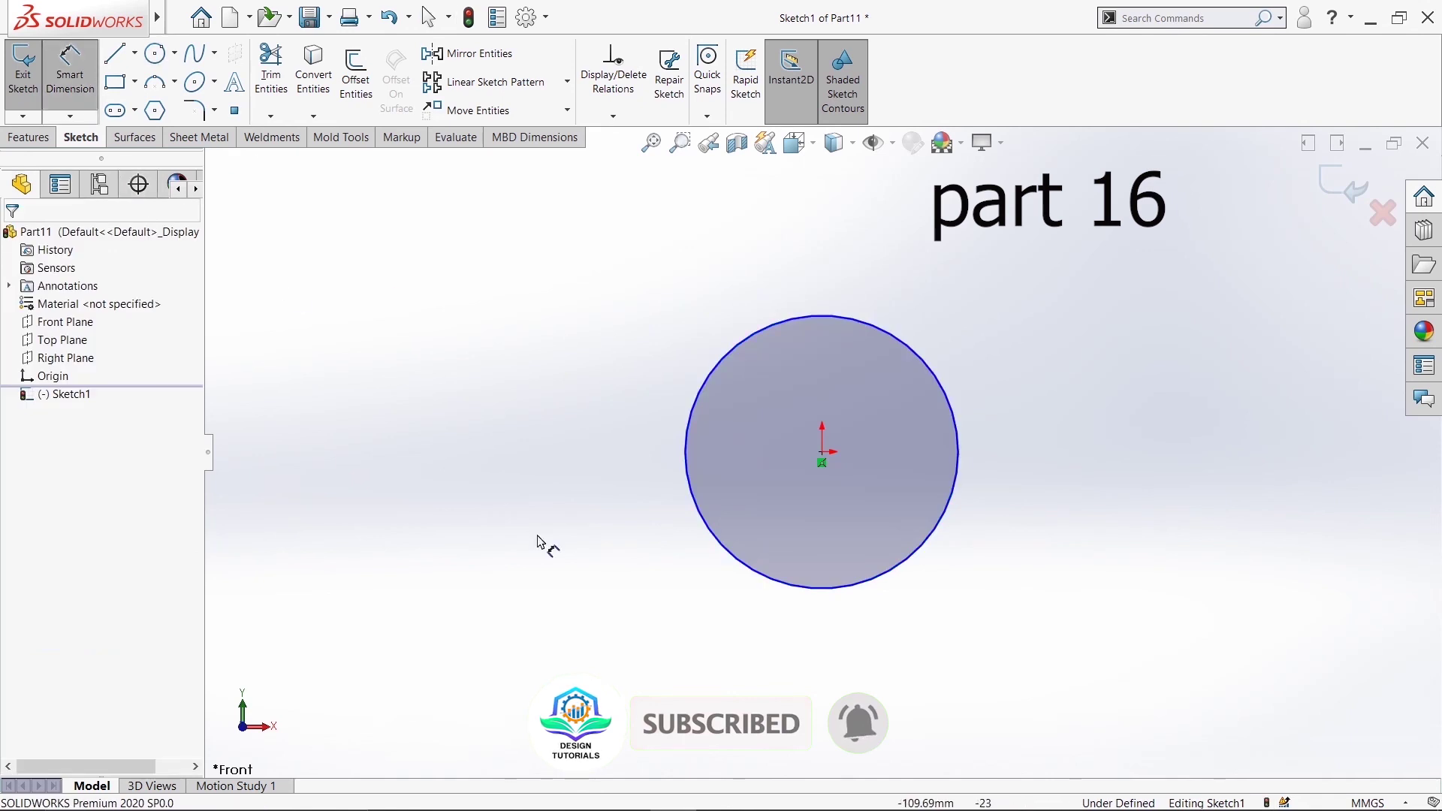
click(694, 512)
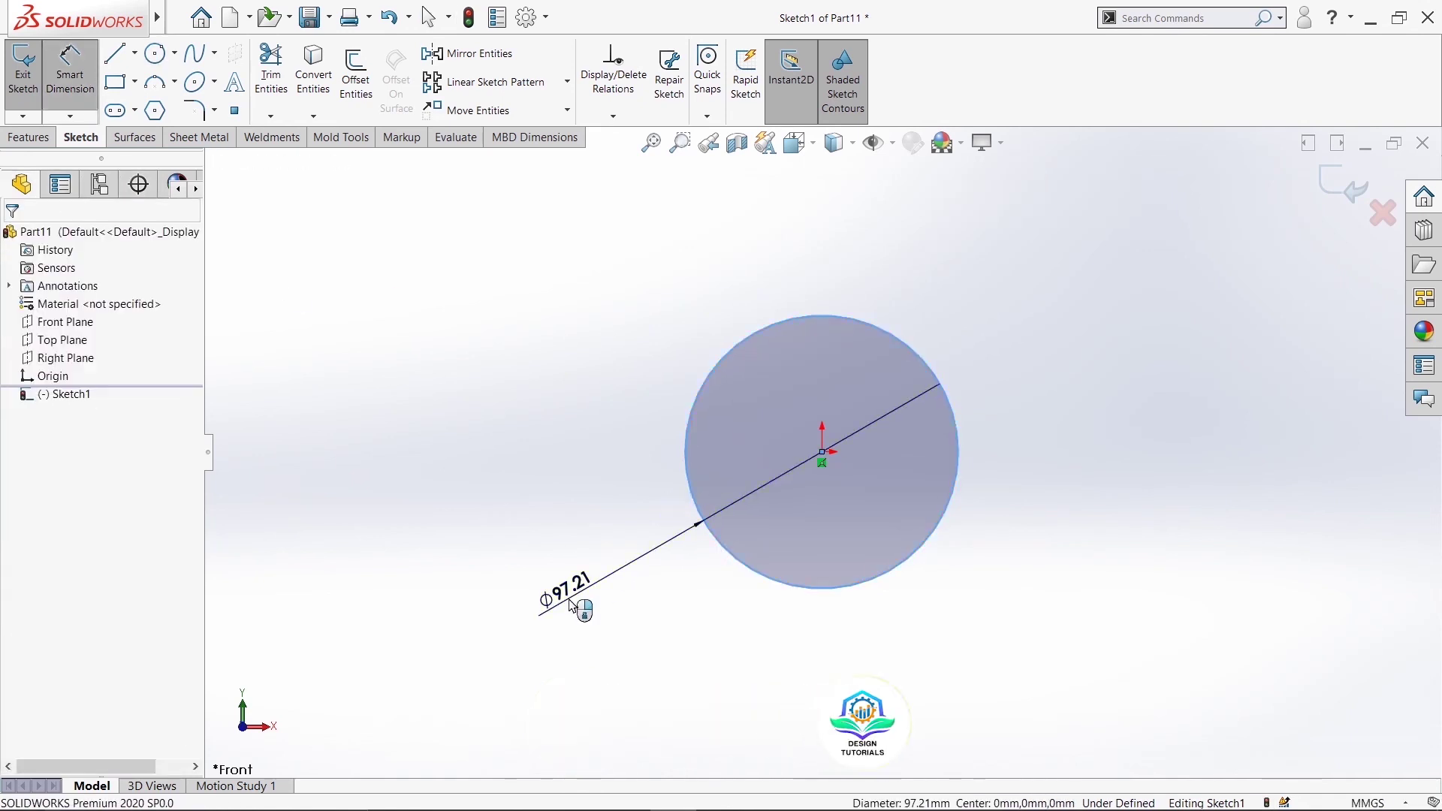
click(571, 605)
text(76)
key(Return)
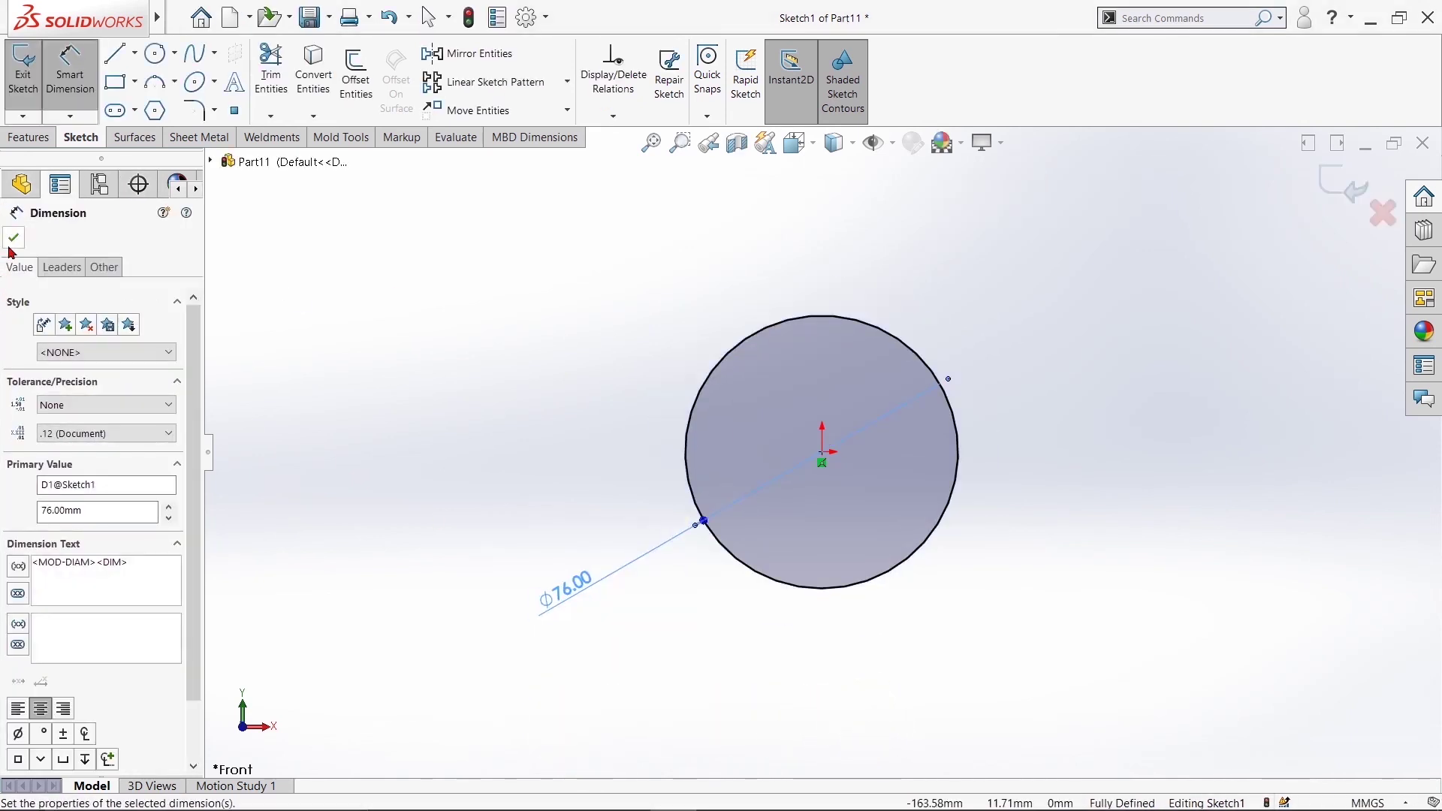
click(13, 237)
click(29, 137)
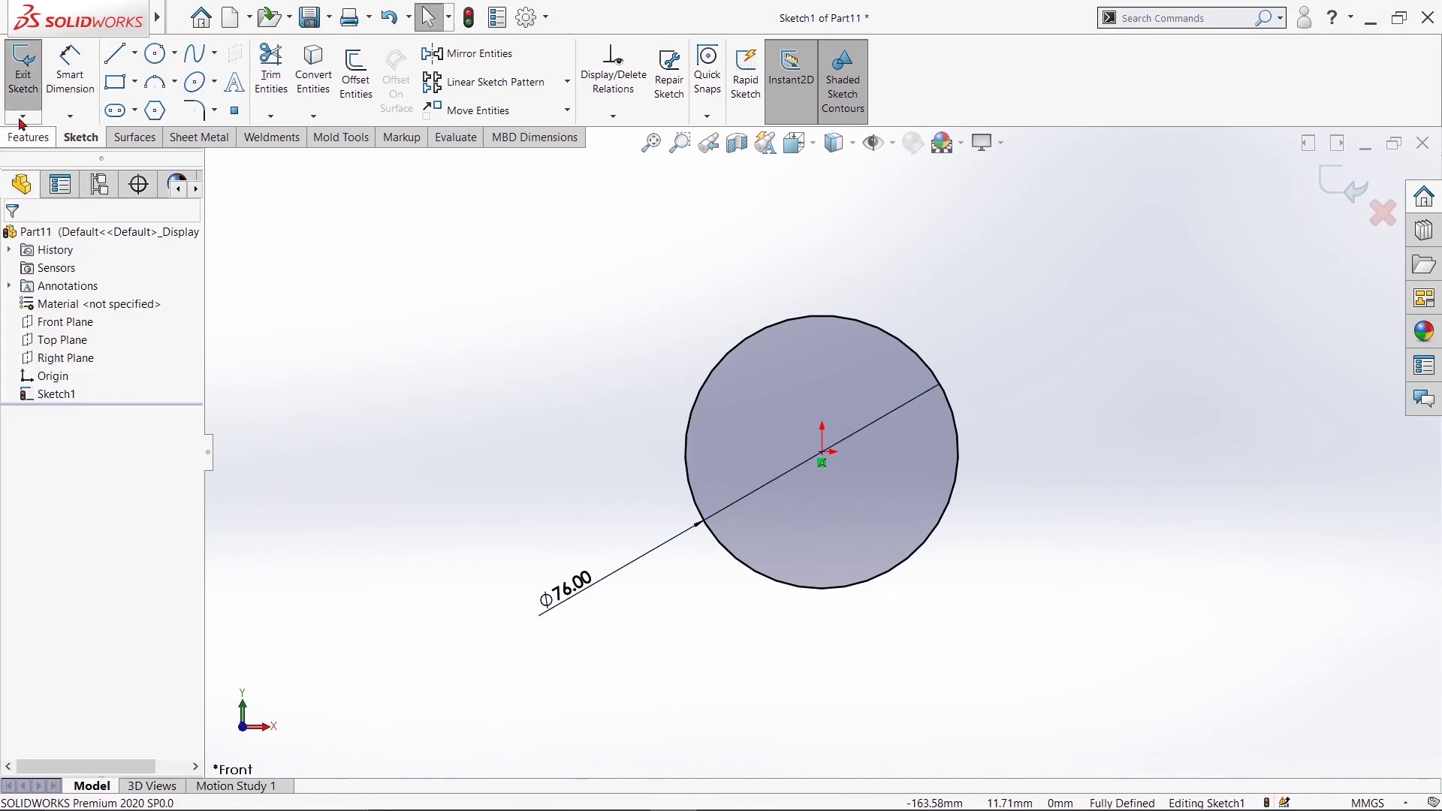
click(30, 75)
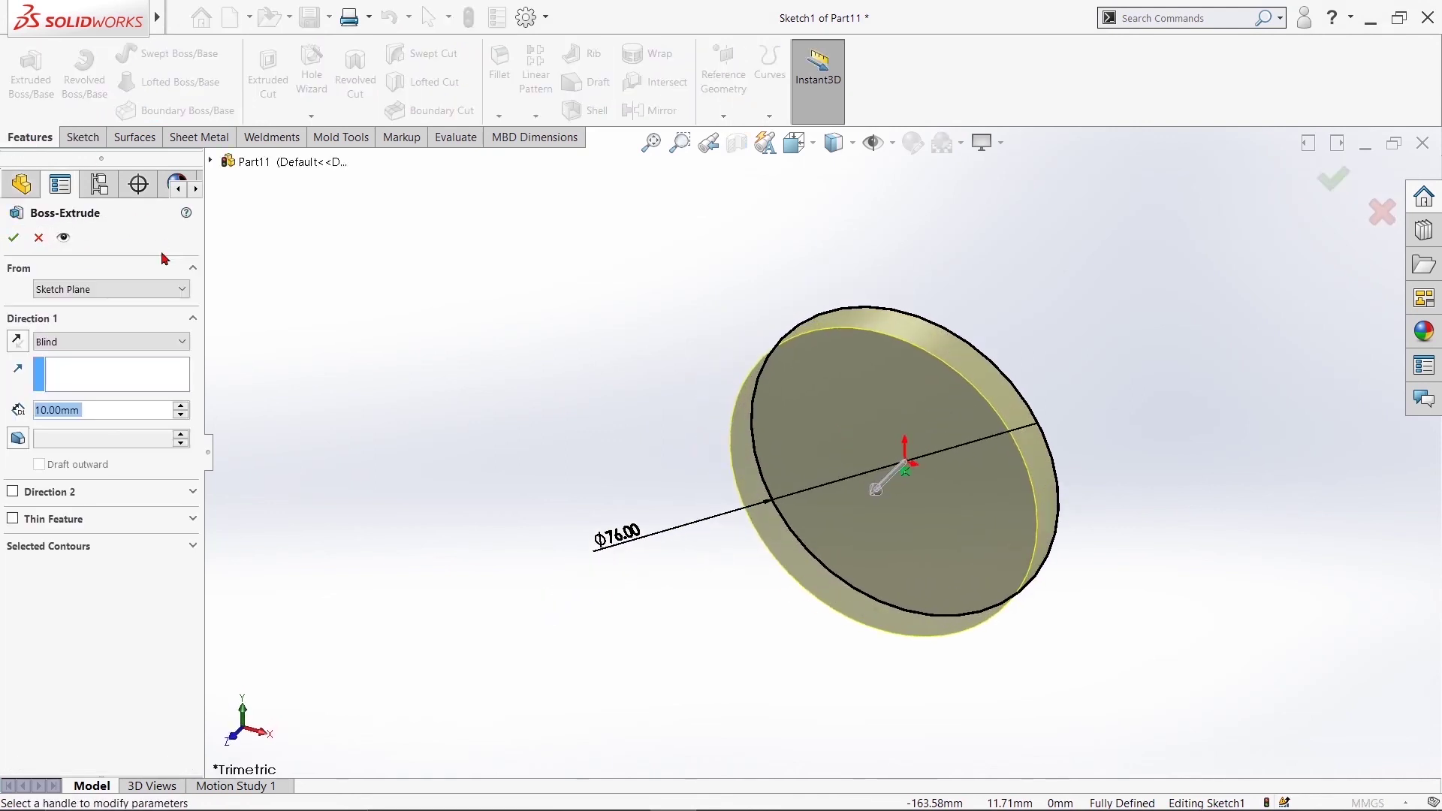
Extrude the Ø76 circle to a blind depth of 458 mm, forming the rod
text(458)
key(Return)
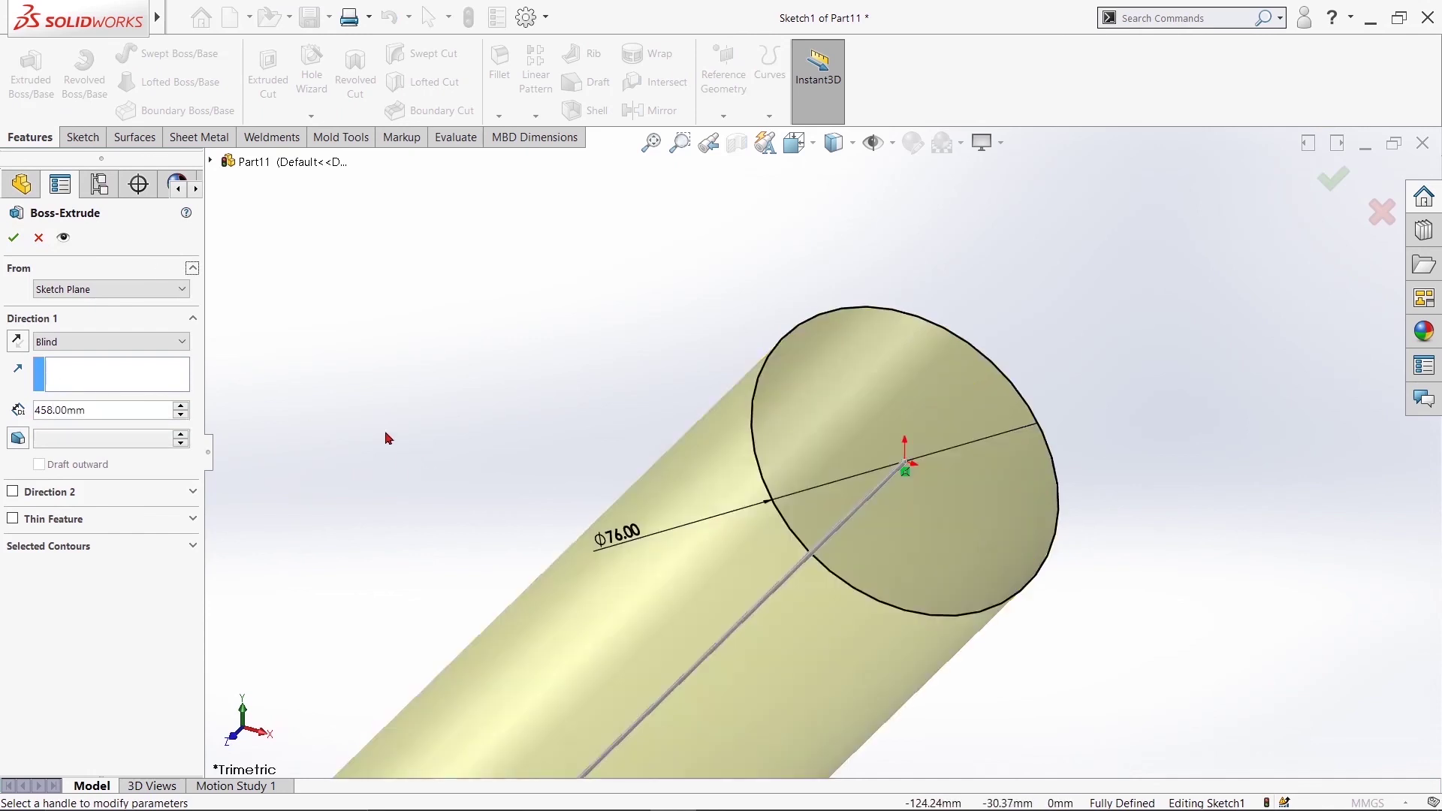
click(14, 237)
scroll(391, 343, up, 3)
scroll(390, 342, up, 3)
click(499, 440)
mouse_move(499, 440)
middle_down()
mouse_move(675, 399)
mouse_move(591, 394)
middle_up()
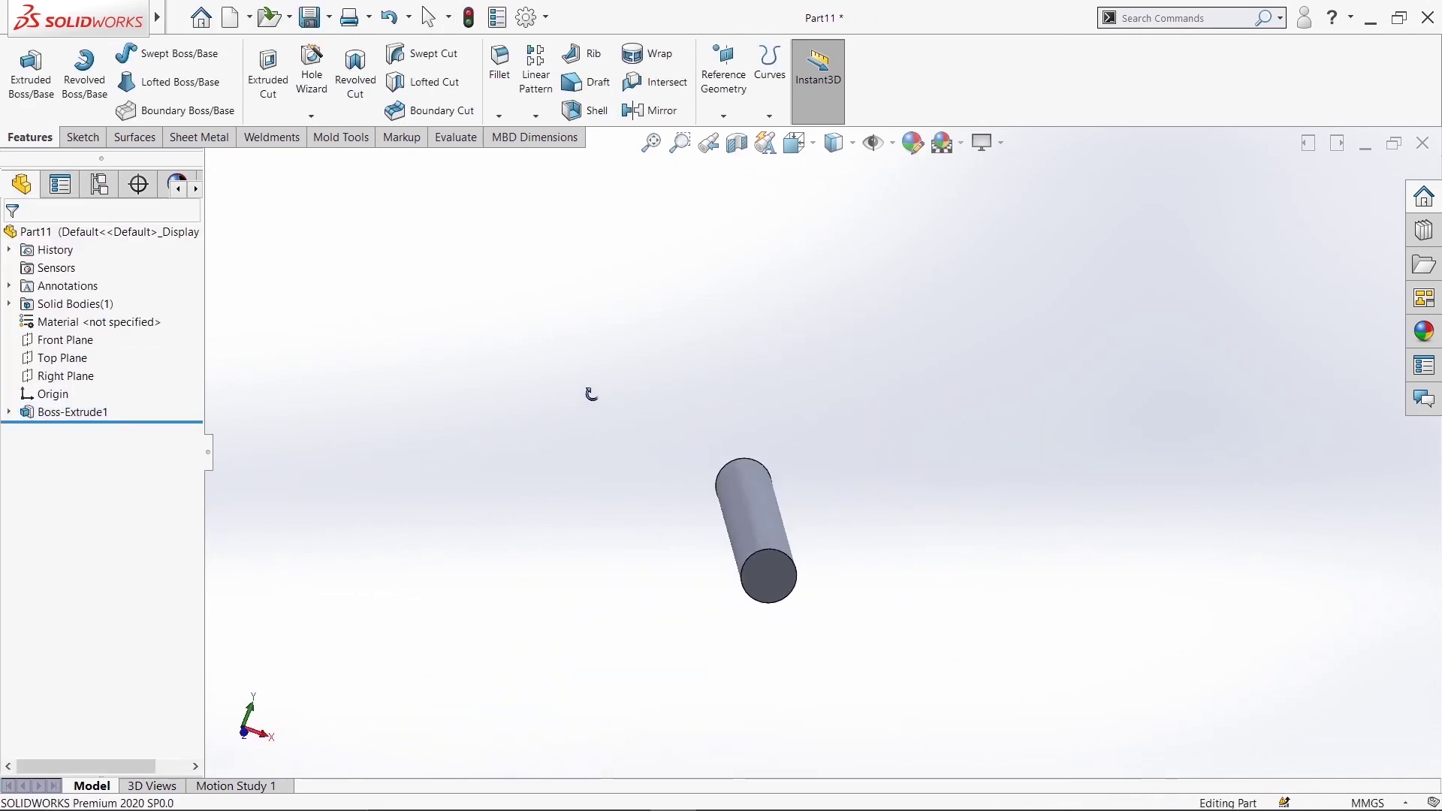